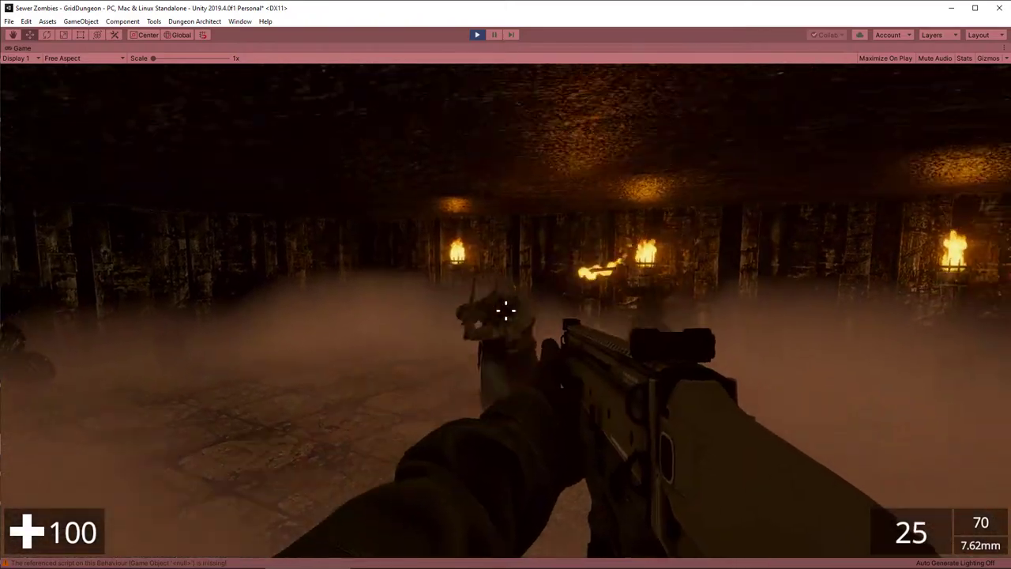
# Step: Shoot the zombies ahead with the rifle in the running game
pyautogui.click(506, 311)
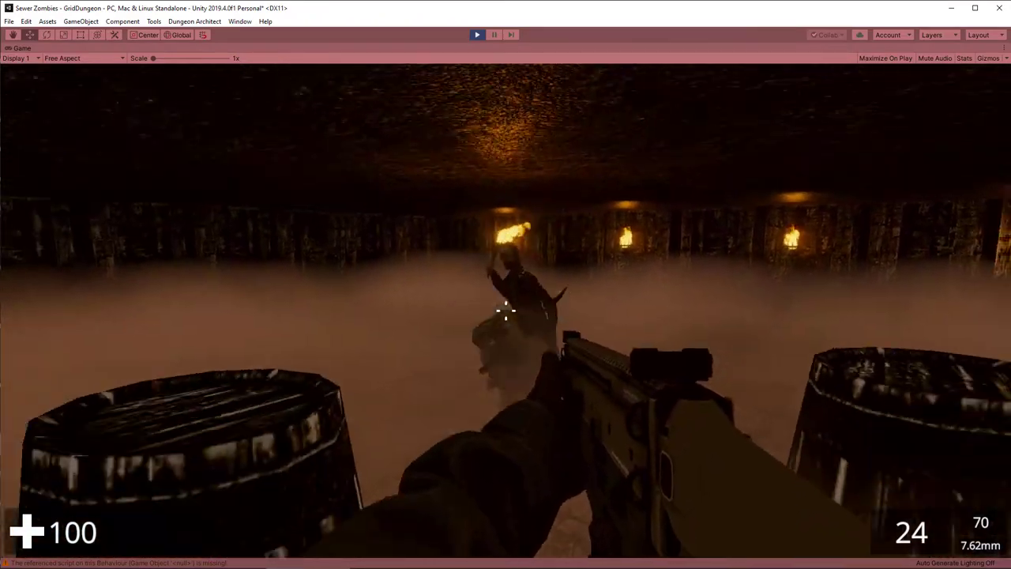
pyautogui.click(505, 310)
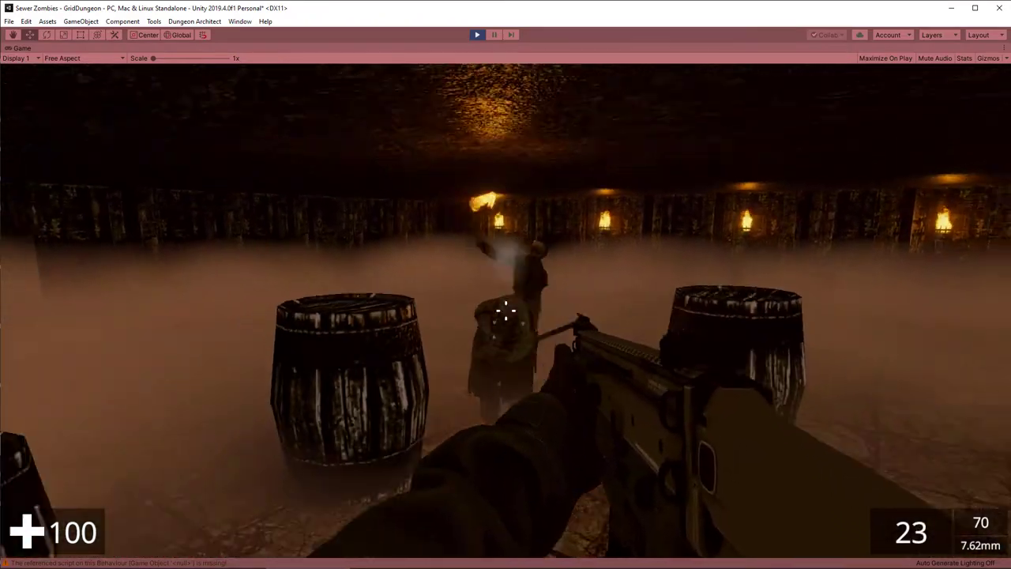
pyautogui.click(505, 311)
pyautogui.click(506, 311)
pyautogui.click(506, 310)
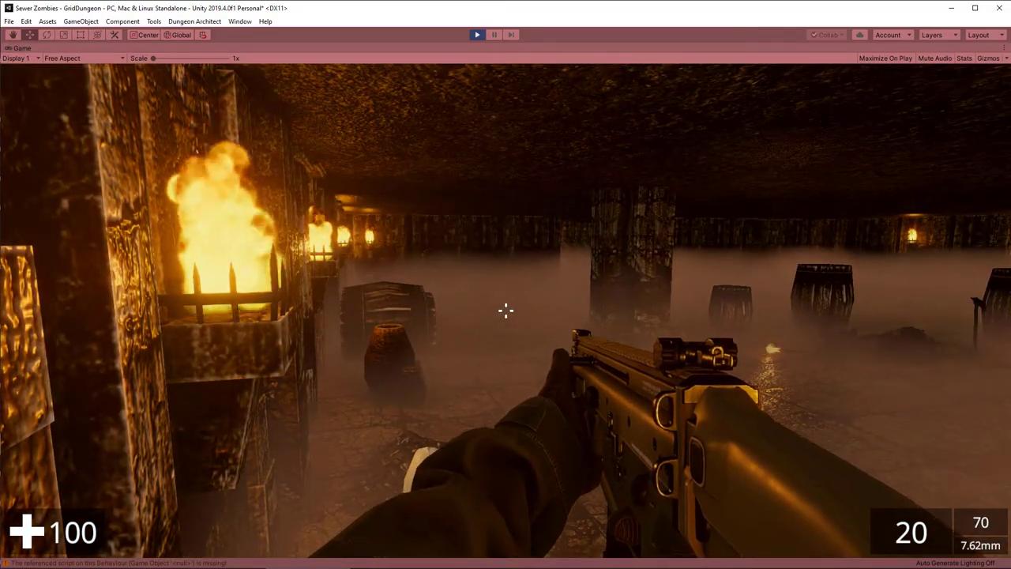
# Step: Reload the rifle, advance through the room, switch to the scoped weapon and fire it while aiming through the scope
pyautogui.press('r')
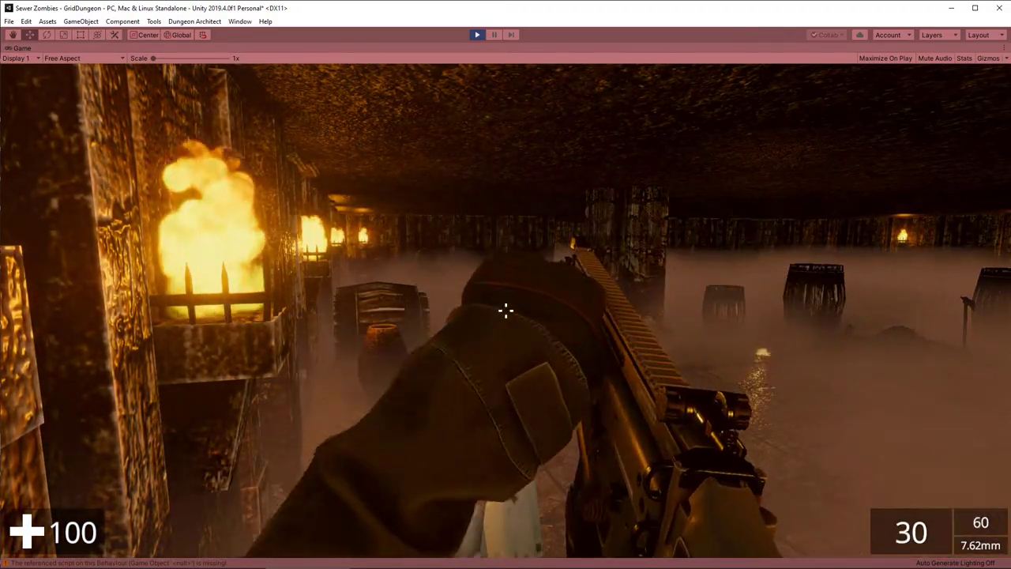
pyautogui.press('w')
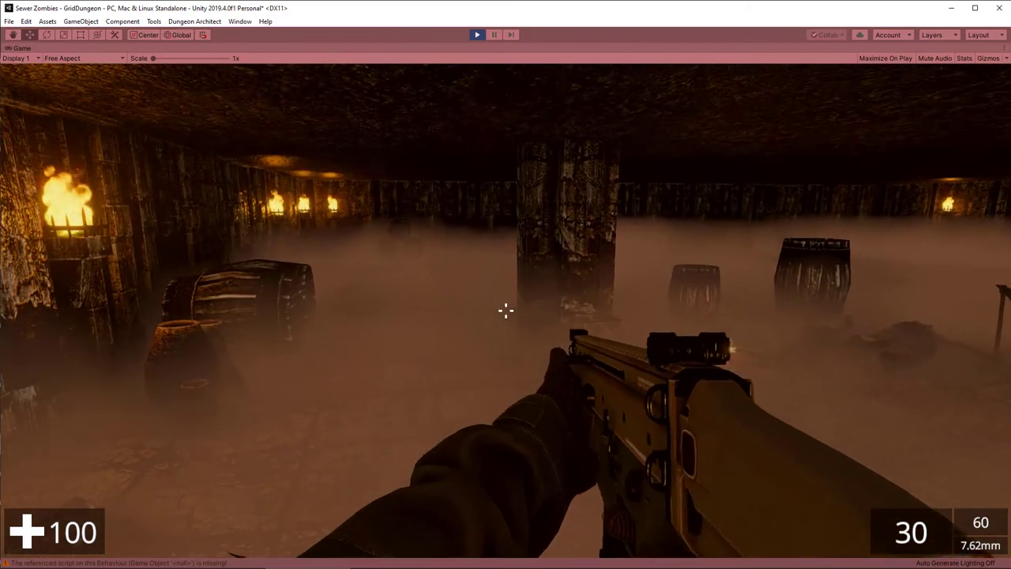
pyautogui.press('6')
pyautogui.rightClick(506, 311)
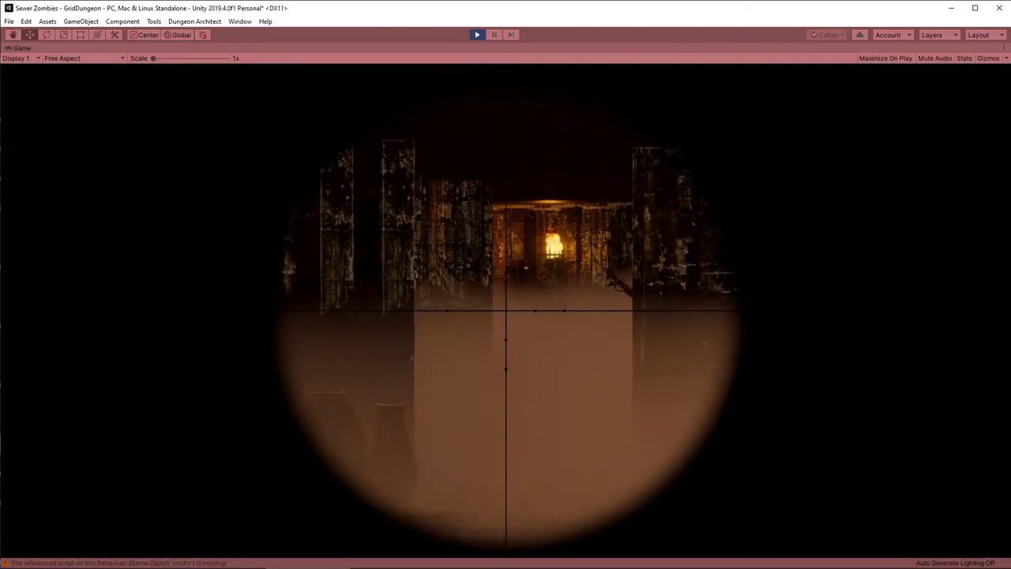
pyautogui.click(505, 310)
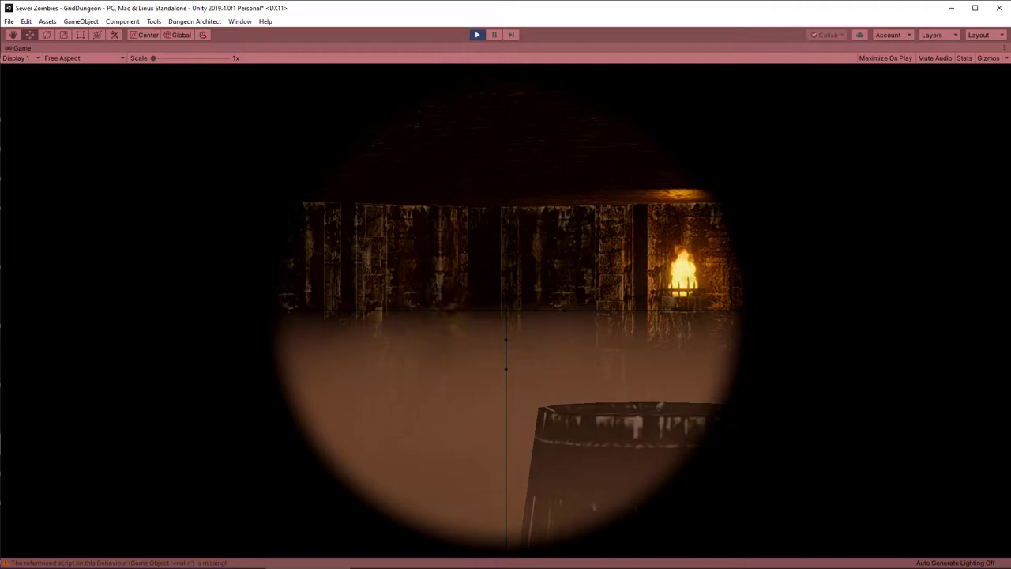
pyautogui.click(506, 310)
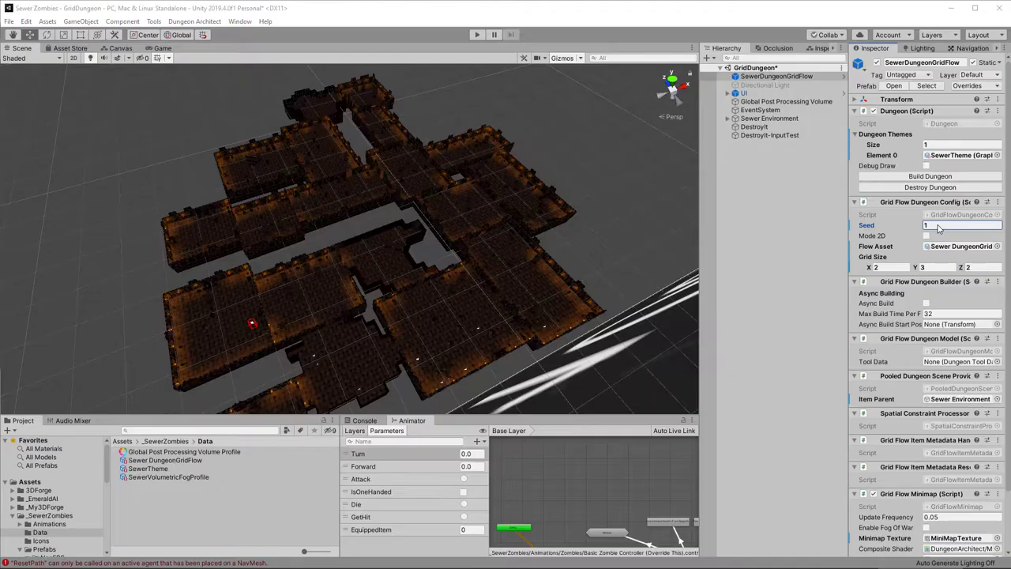
# Step: Set the SewerDungeonGridFlow seed to 2, destroy the existing dungeon and build it again
pyautogui.click(936, 225)
pyautogui.write('2')
pyautogui.click(930, 188)
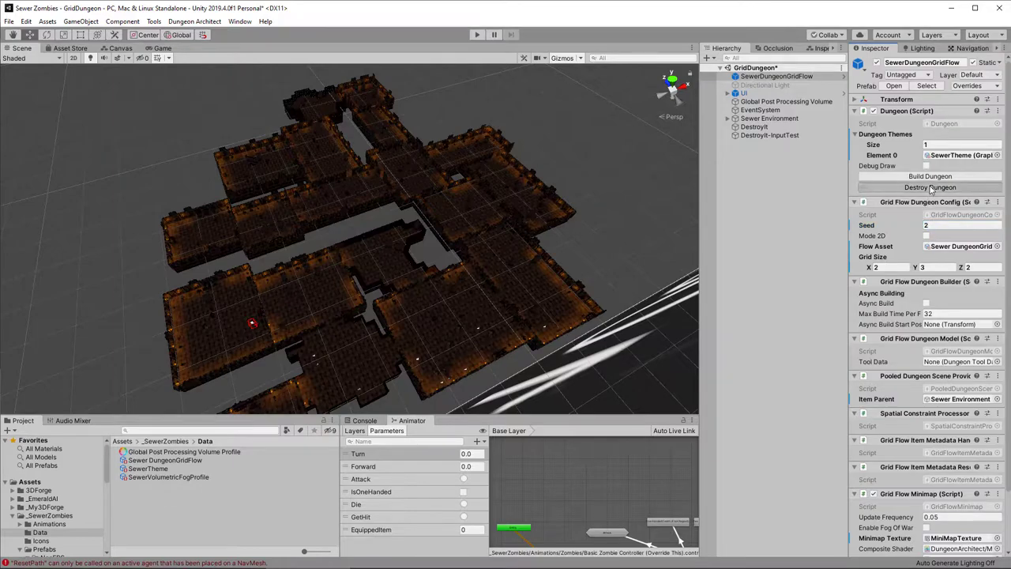
pyautogui.click(931, 176)
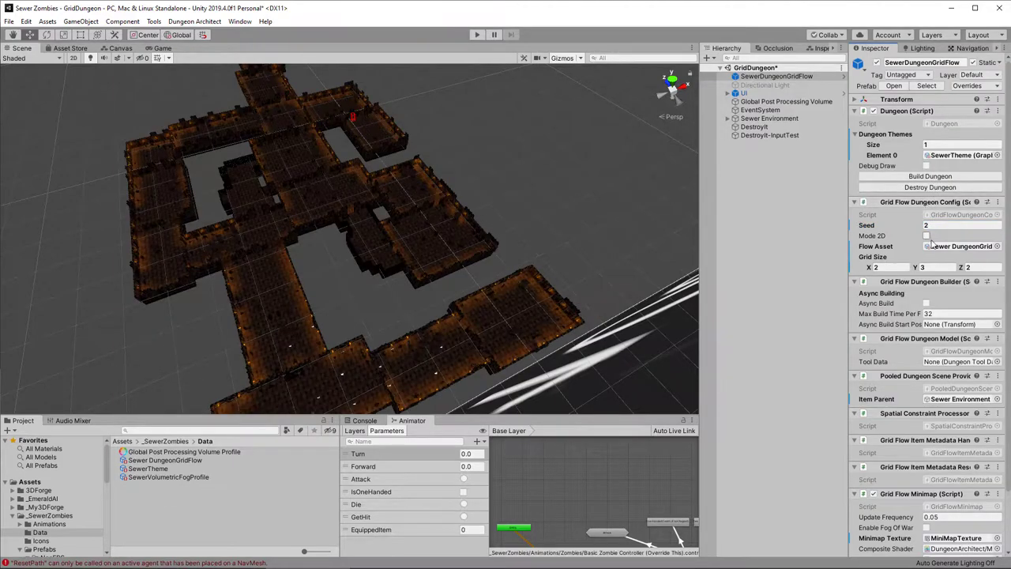
# Step: Set the dungeon seed to 3, destroy the current layout and rebuild it
pyautogui.click(936, 225)
pyautogui.write('3')
pyautogui.click(930, 188)
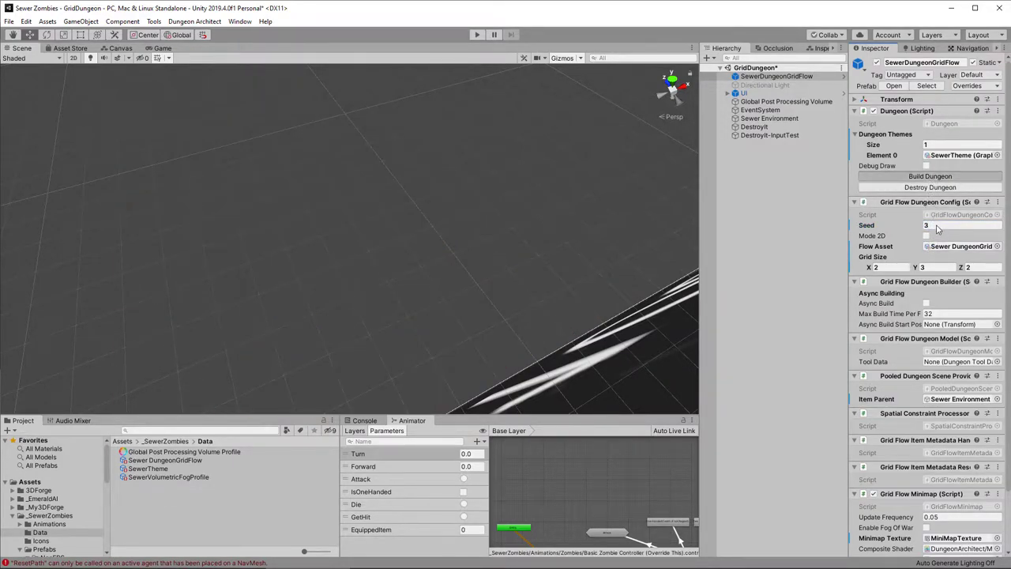
pyautogui.click(931, 176)
# Step: Change the dungeon seed to 4 and regenerate the dungeon after destroying the existing one
pyautogui.click(936, 226)
pyautogui.write('4')
pyautogui.click(938, 187)
pyautogui.click(940, 177)
# Step: Set the dungeon seed to 5 and regenerate the dungeon
pyautogui.click(940, 225)
pyautogui.write('5')
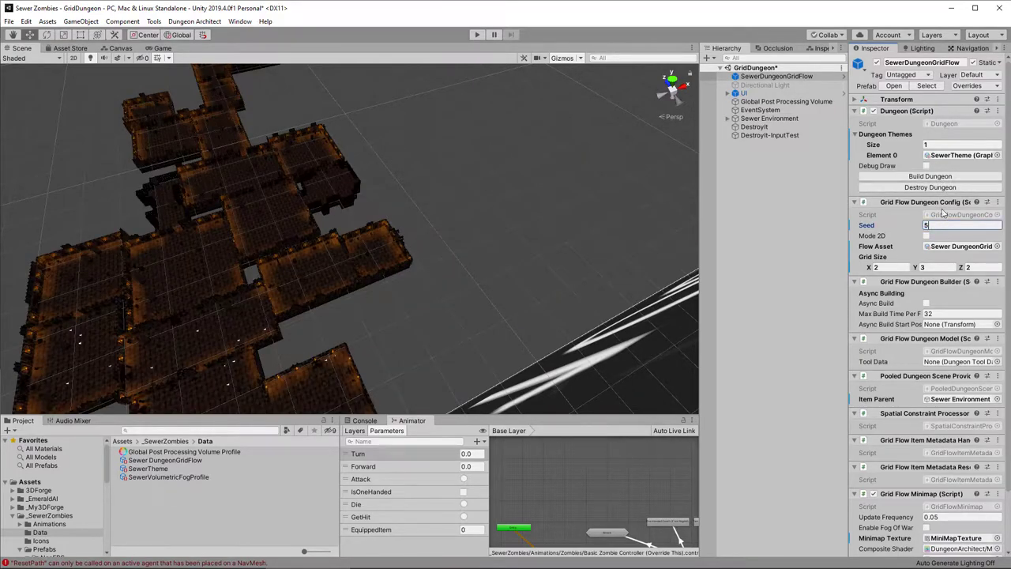
pyautogui.click(940, 187)
# Step: Replace the dungeon seed with 43343, destroy the existing layout and rebuild the dungeon
pyautogui.click(945, 226)
pyautogui.click(942, 227)
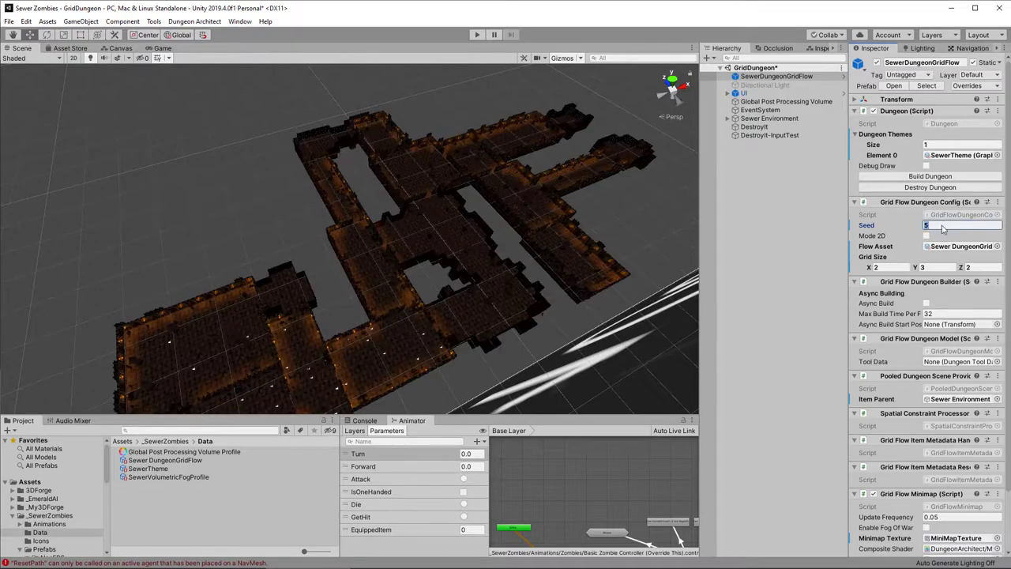
pyautogui.write('43343')
pyautogui.click(940, 188)
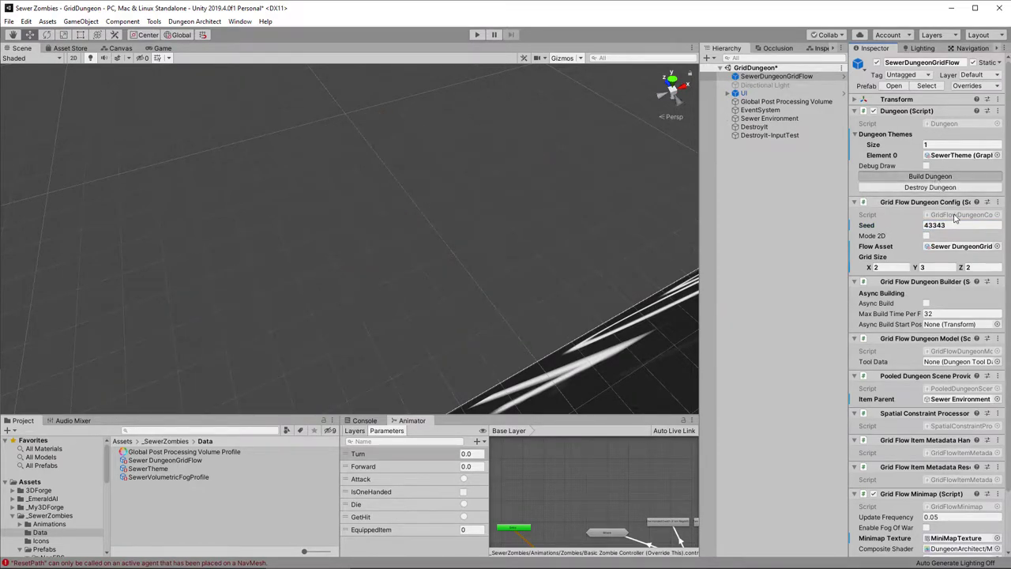
# Step: Set the dungeon seed to 32 and build the dungeon
pyautogui.click(948, 225)
pyautogui.write('32')
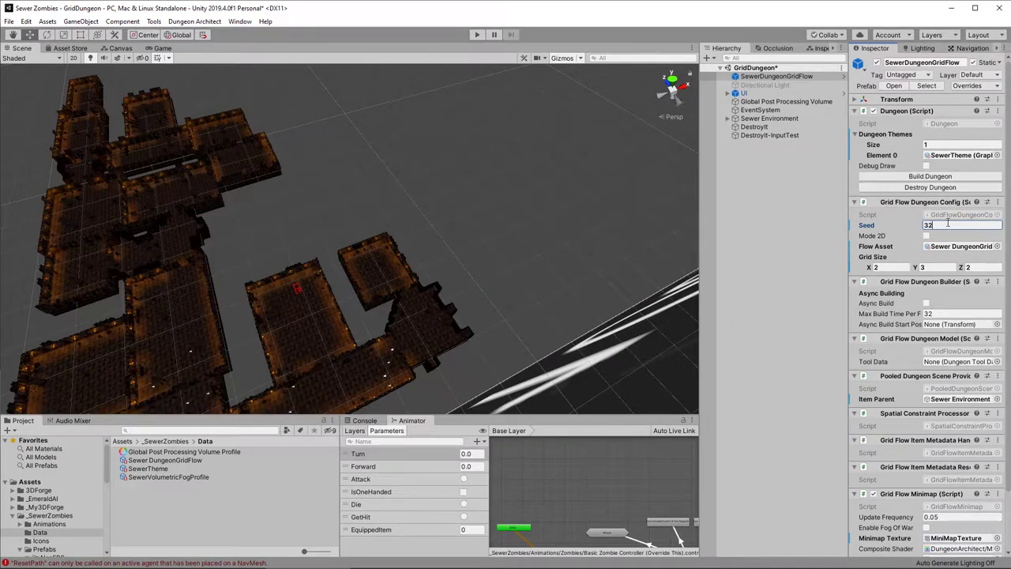
pyautogui.click(949, 177)
# Step: Set the dungeon seed to 23232 and build the dungeon
pyautogui.click(948, 225)
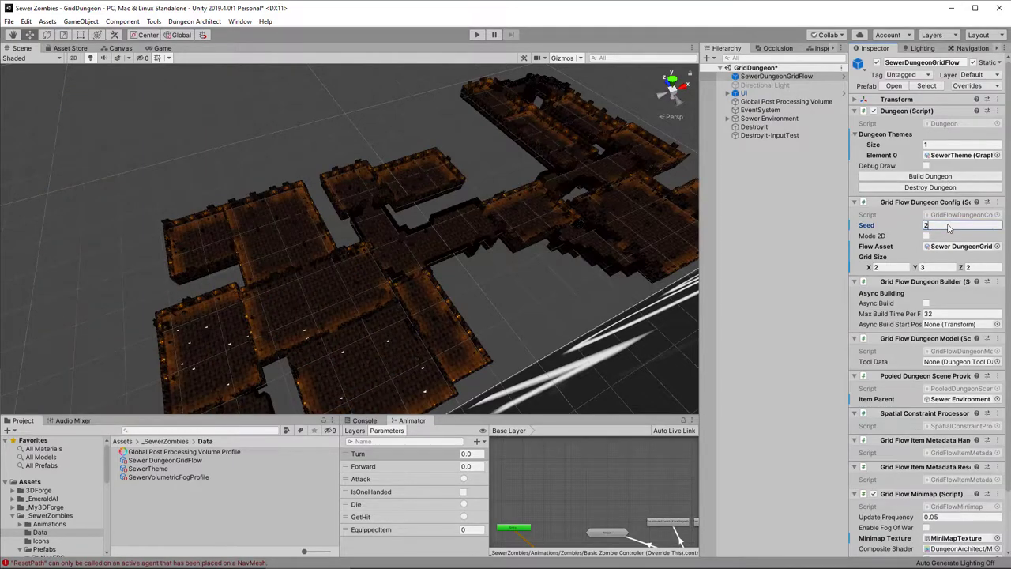
pyautogui.write('23232')
pyautogui.click(949, 179)
# Step: Set the dungeon seed to 547888 and build the dungeon
pyautogui.click(947, 225)
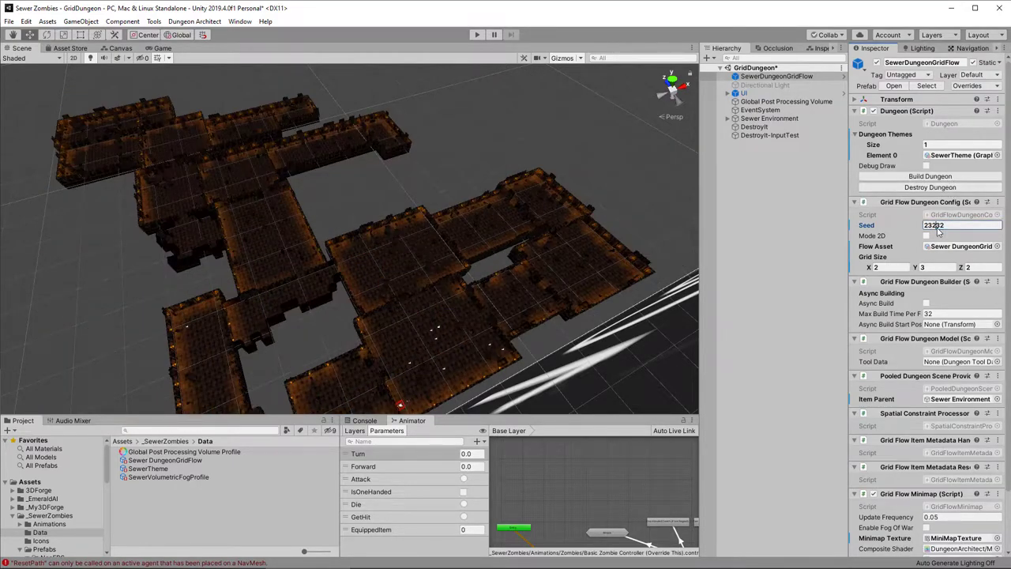
pyautogui.write('547888')
pyautogui.click(940, 177)
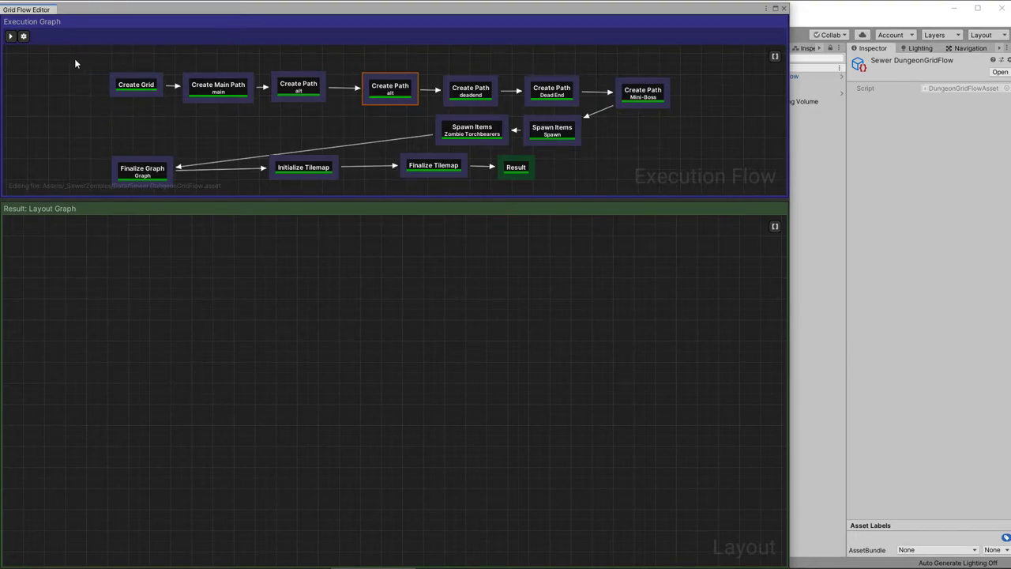
# Step: Execute the Sewer DungeonGridFlow graph and examine the layout results of the Create Grid and Create Main Path nodes
pyautogui.click(10, 37)
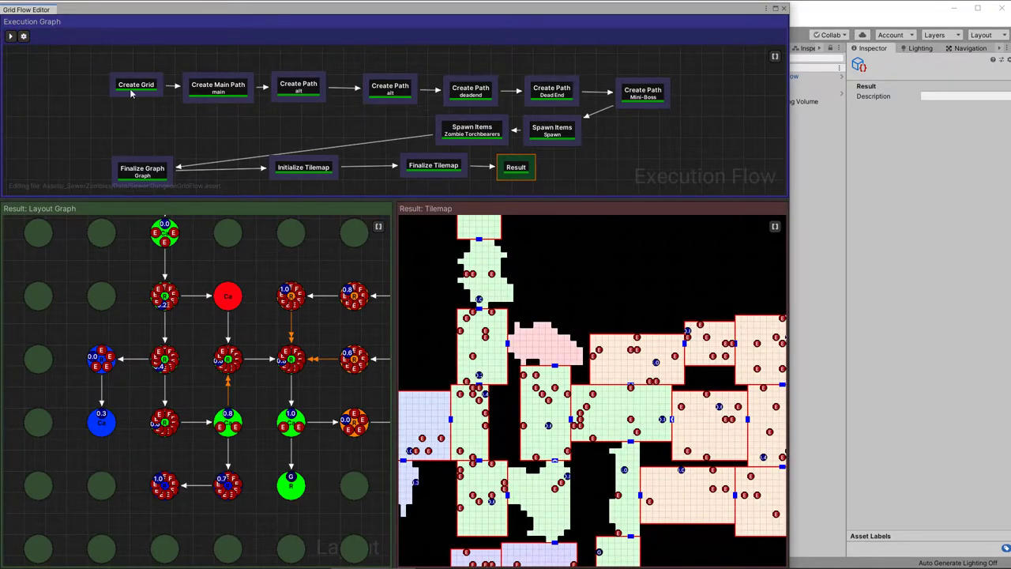
pyautogui.click(133, 91)
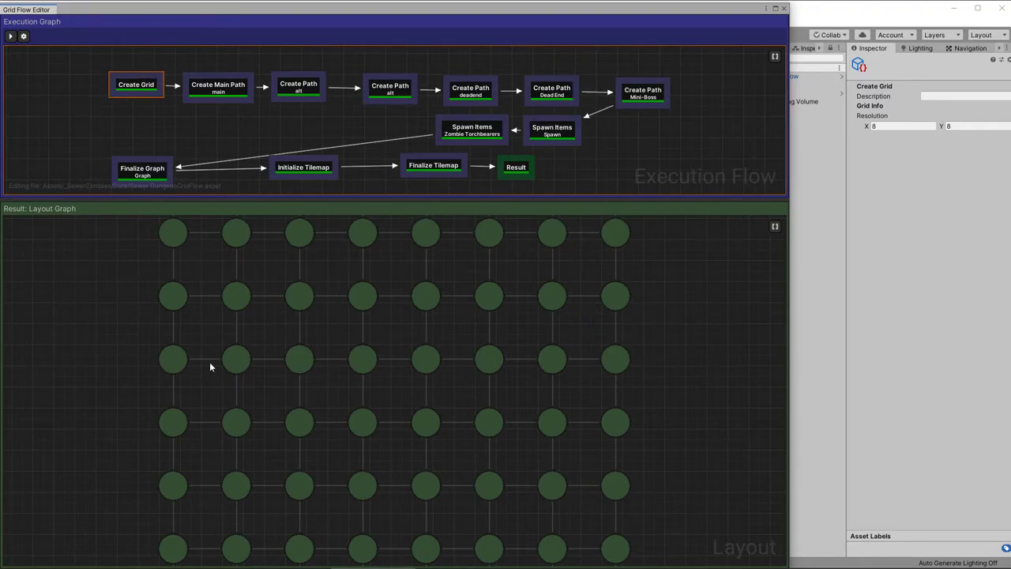
pyautogui.click(228, 95)
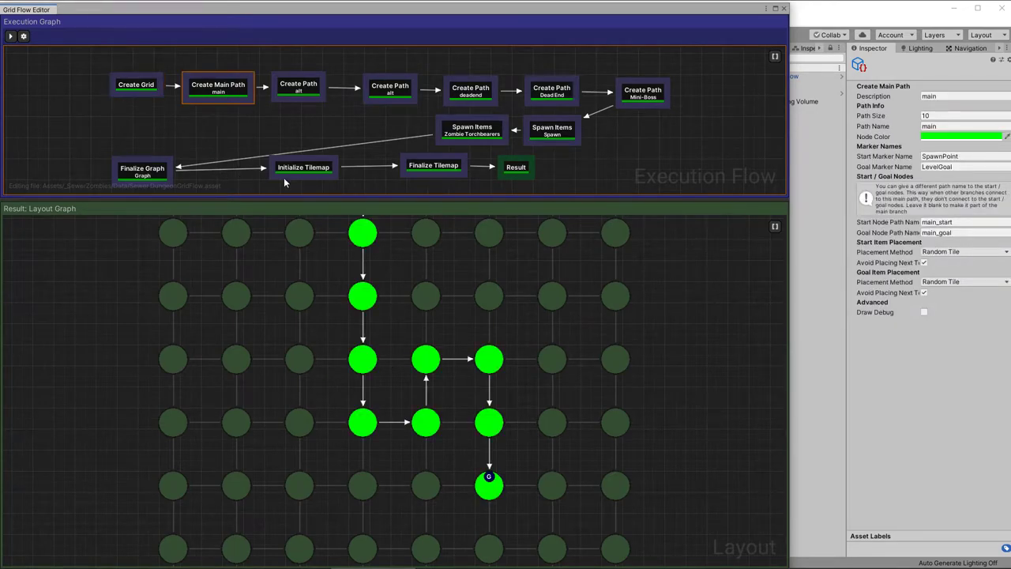
pyautogui.scroll(-1, 425, 348)
pyautogui.scroll(-1, 425, 348)
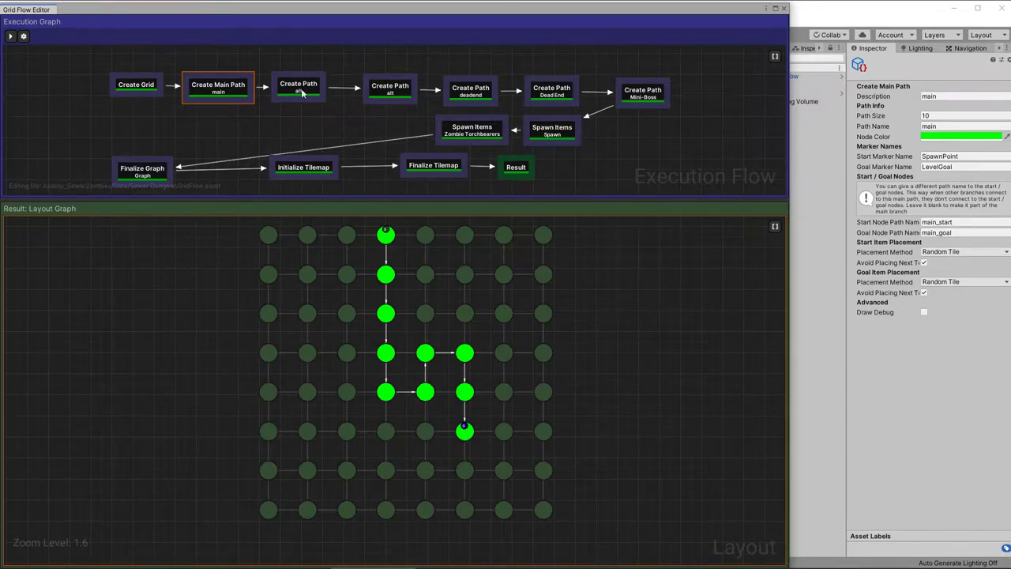
# Step: Examine the settings and layout results of the alt, deadend, Dead End and Mini-Boss path nodes and both Spawn Items nodes
pyautogui.click(390, 89)
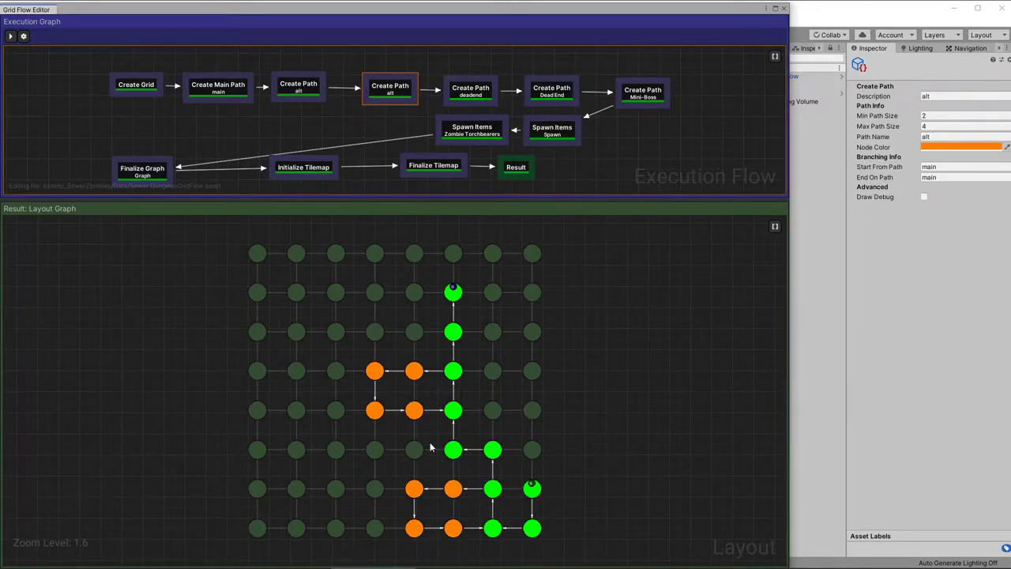
pyautogui.click(477, 95)
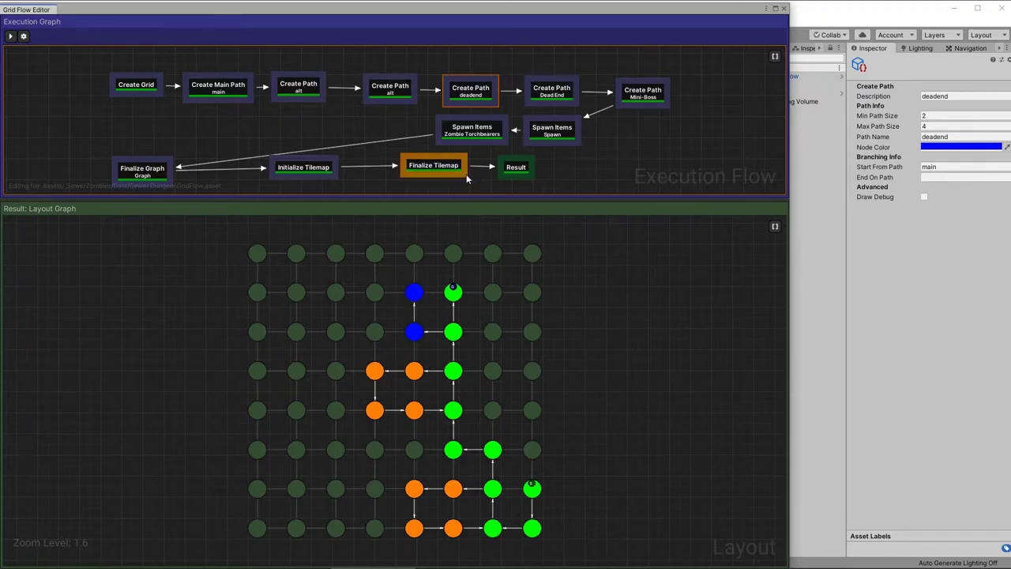
pyautogui.click(563, 92)
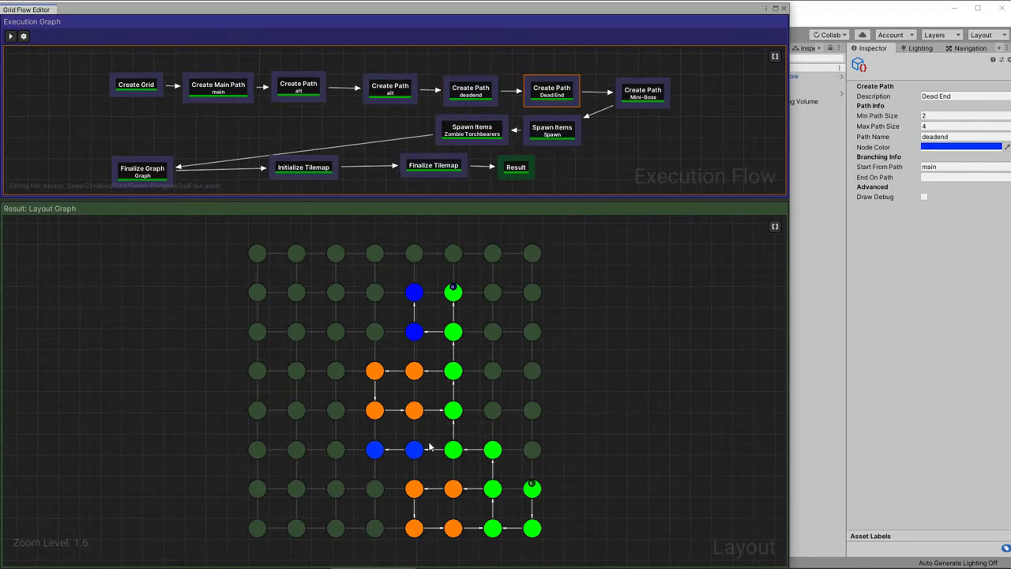
pyautogui.click(648, 98)
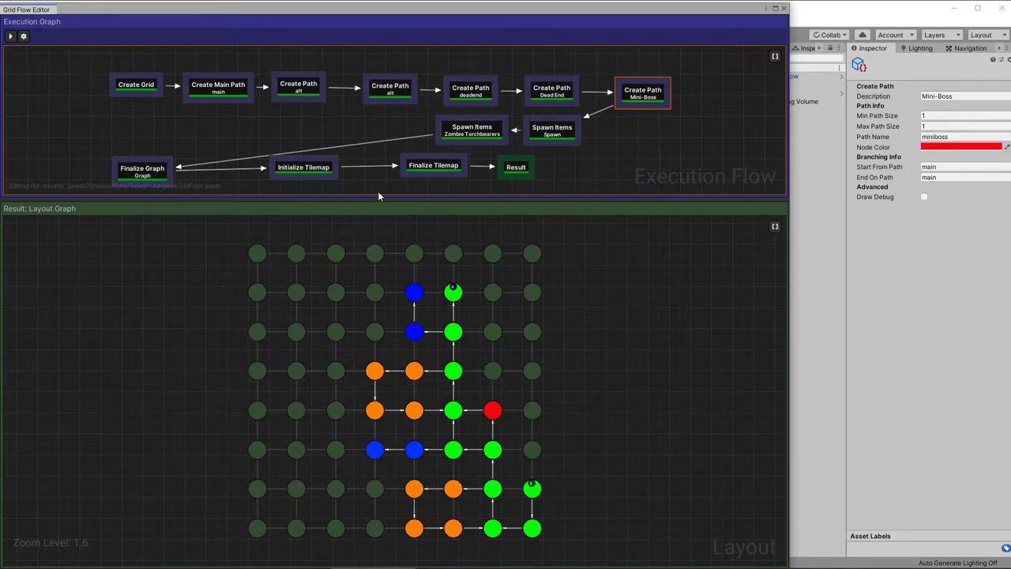
pyautogui.click(560, 136)
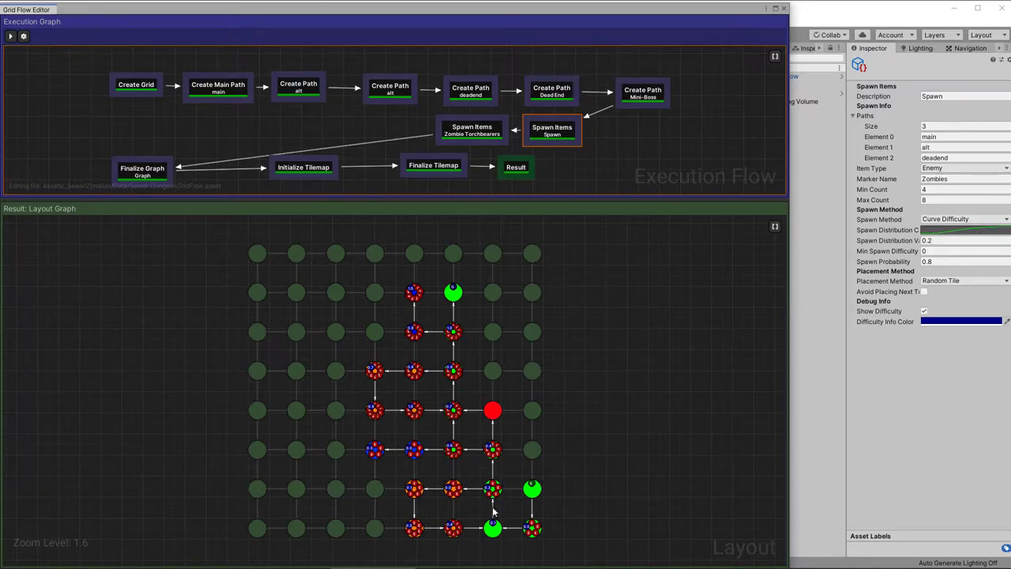
pyautogui.click(479, 135)
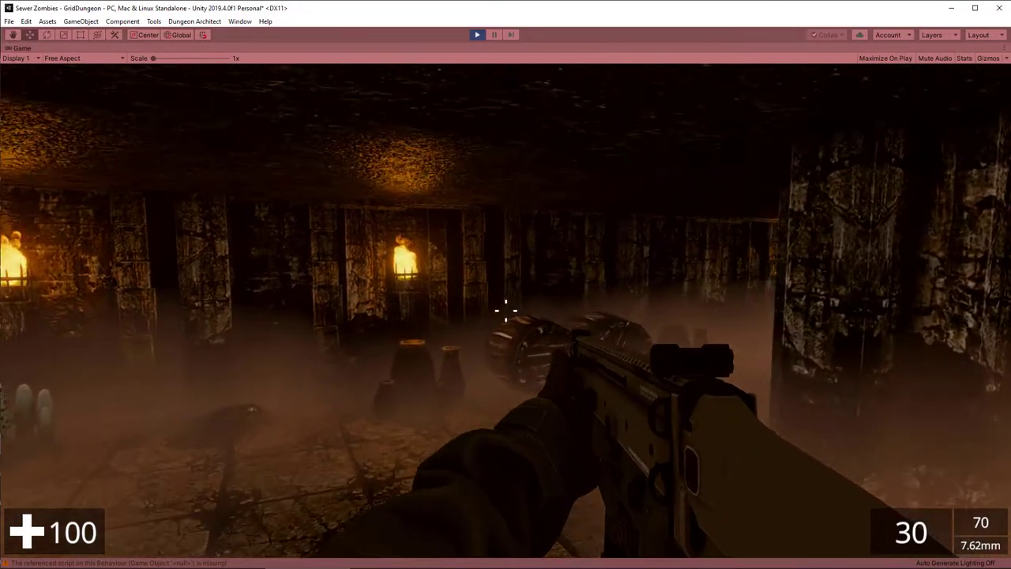
# Step: Walk forward through the generated sewer dungeon in the running game
pyautogui.press('w')
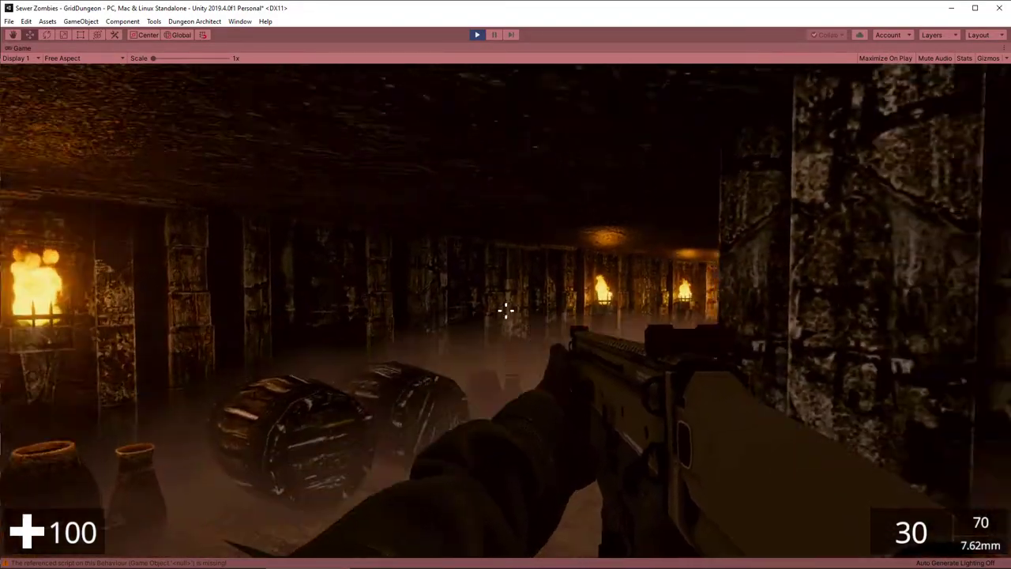
pyautogui.press('w')
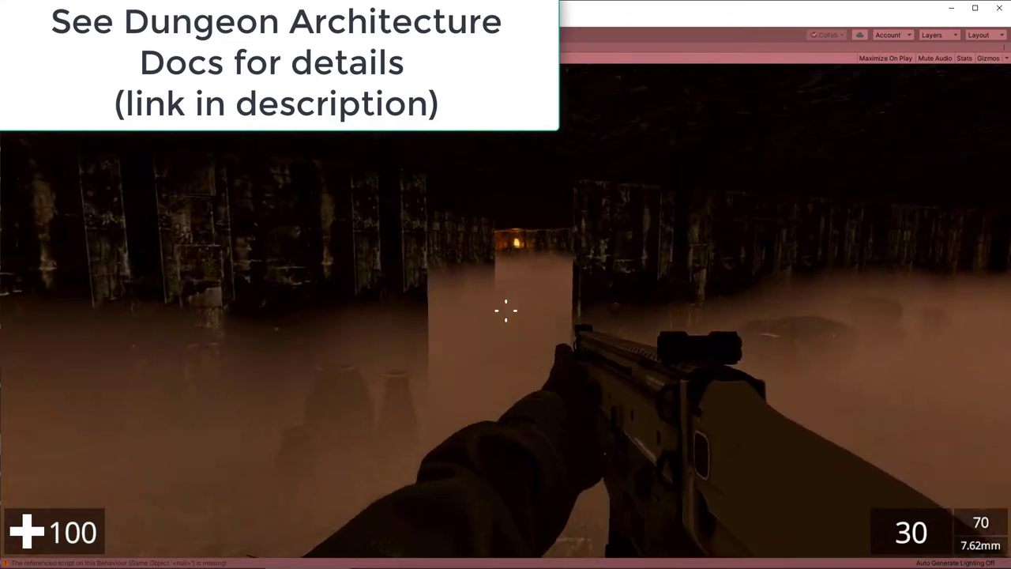
pyautogui.press('w')
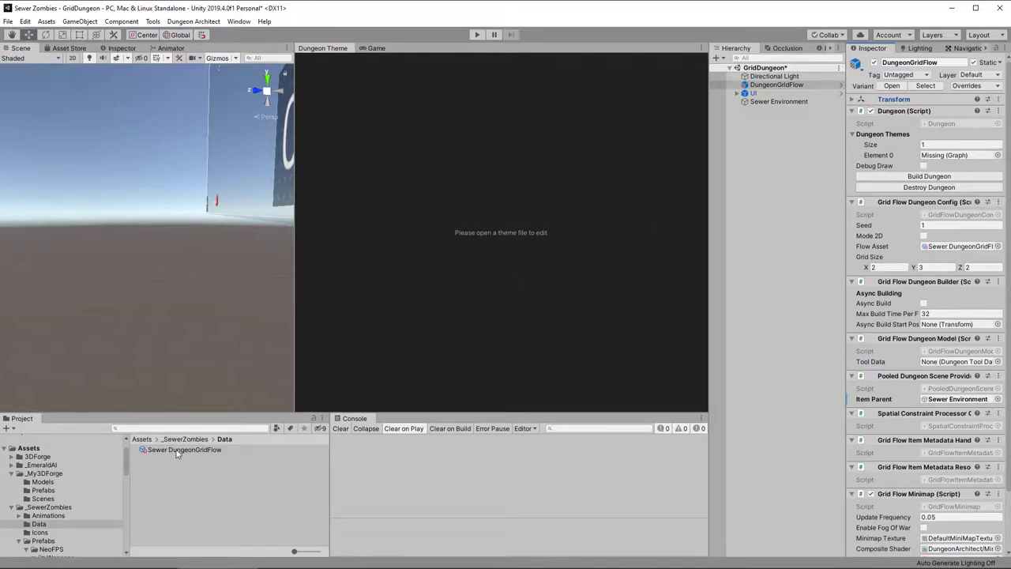
# Step: Create a Dungeon Theme asset named SewerTheme in the _SewerZombies Data folder and open it for editing
pyautogui.rightClick(166, 472)
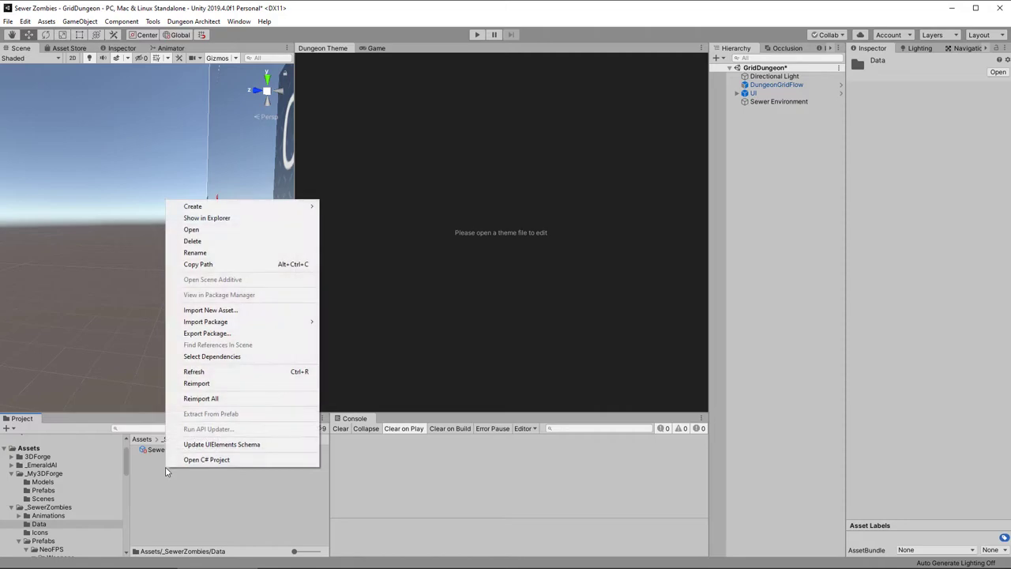
pyautogui.moveTo(218, 209)
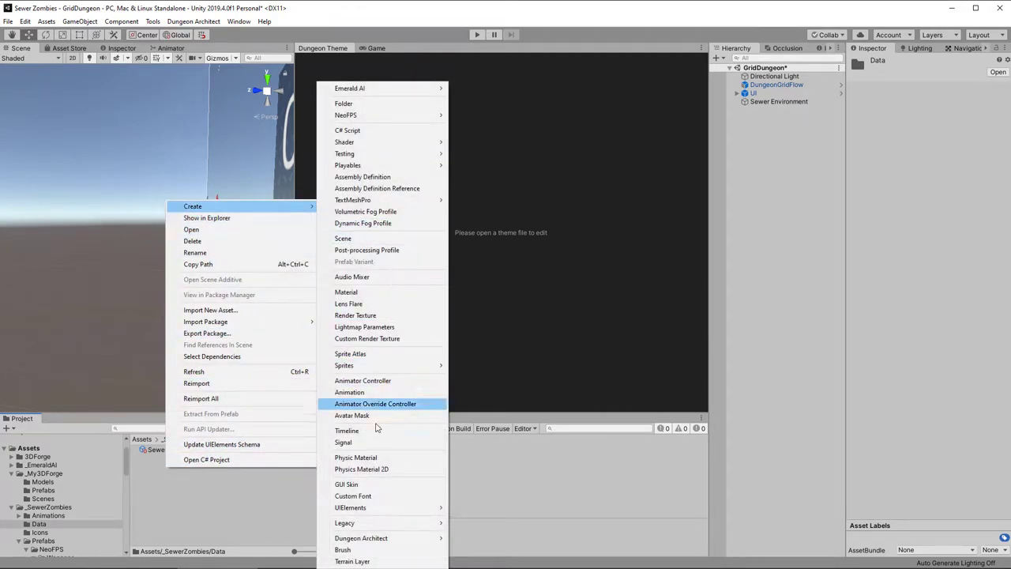
pyautogui.moveTo(368, 539)
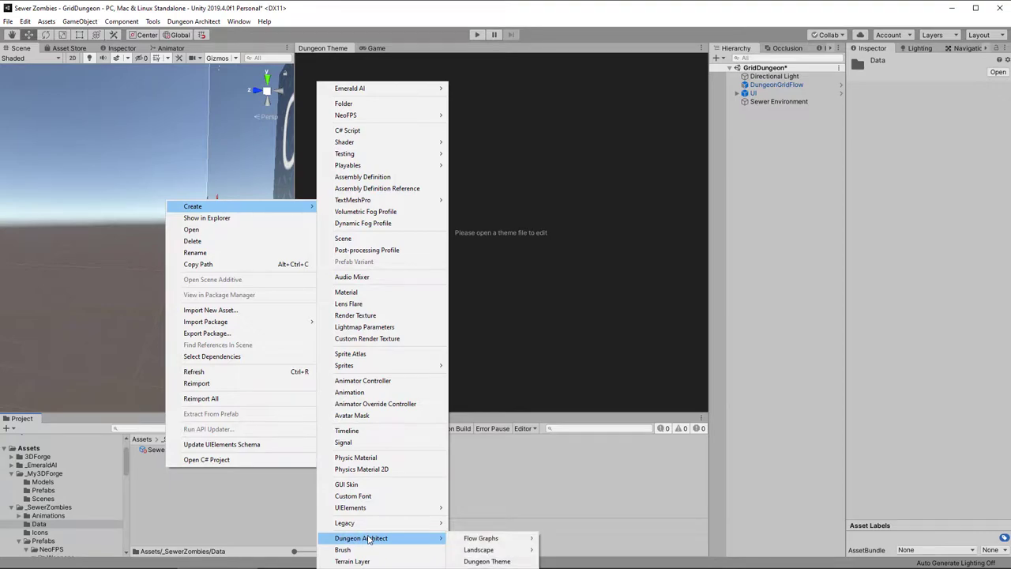
pyautogui.click(489, 562)
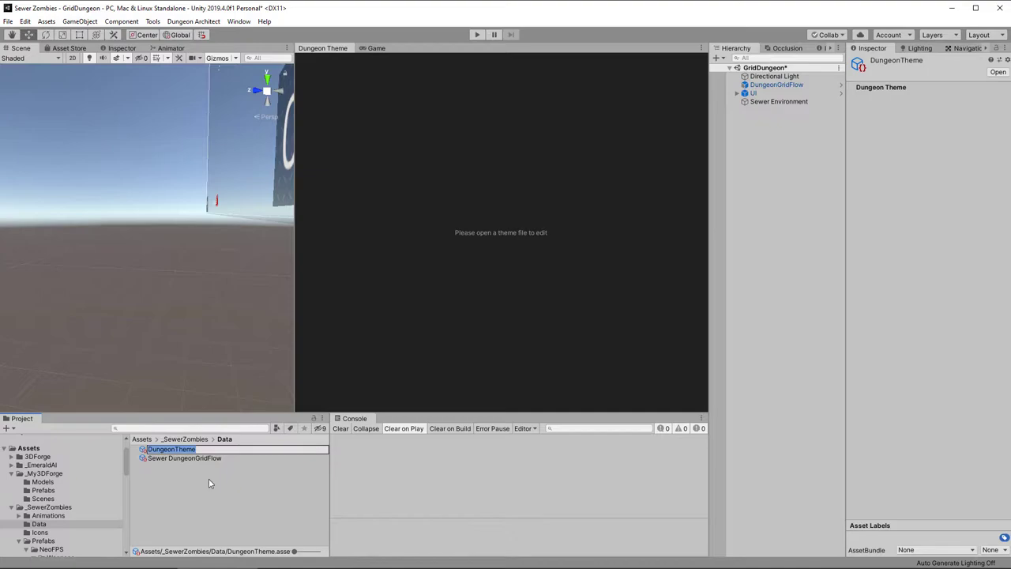
pyautogui.write('SewerThem')
pyautogui.press('Return')
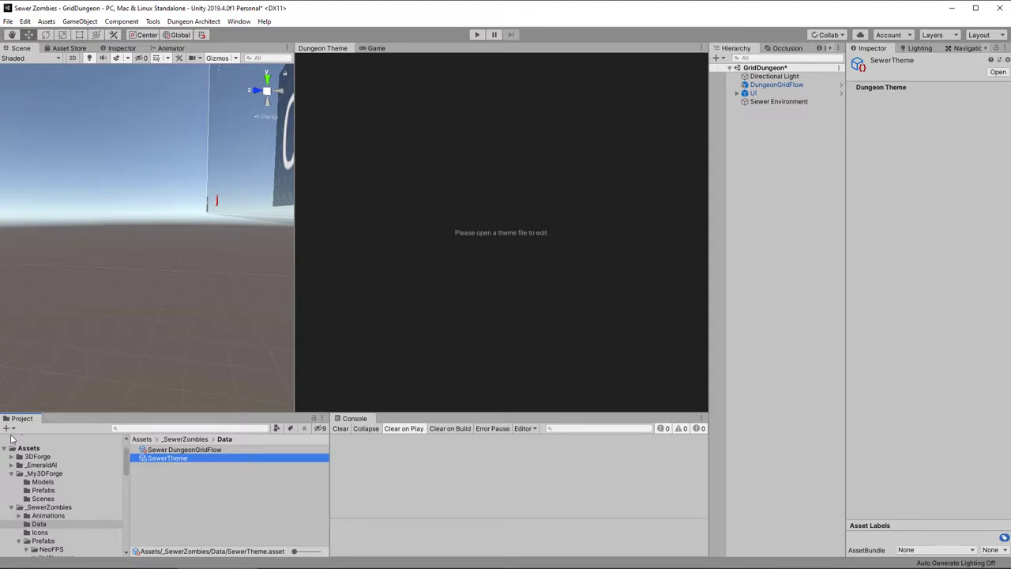
pyautogui.doubleClick(189, 460)
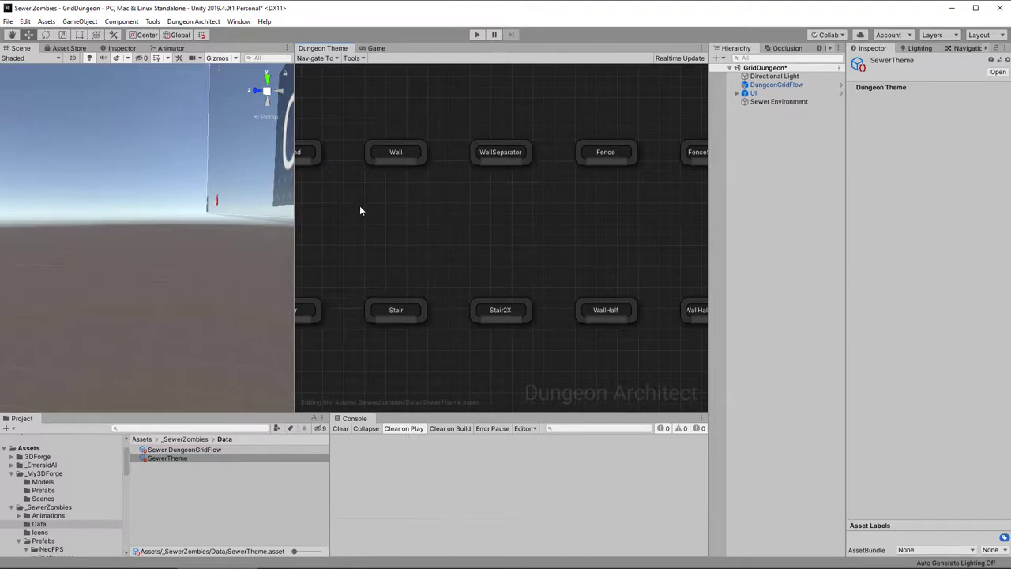
pyautogui.moveTo(360, 210); pyautogui.dragTo(487, 206, button='right')
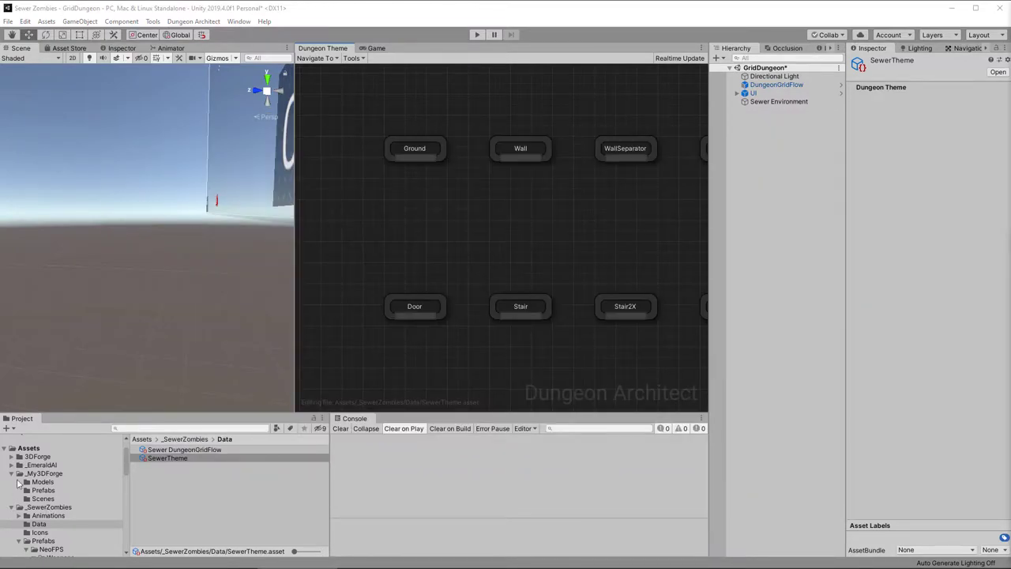
# Step: Find the Sew_Ruins_Tiles_4A prefab, add it to the theme graph and link it to the Ground marker
pyautogui.click(11, 457)
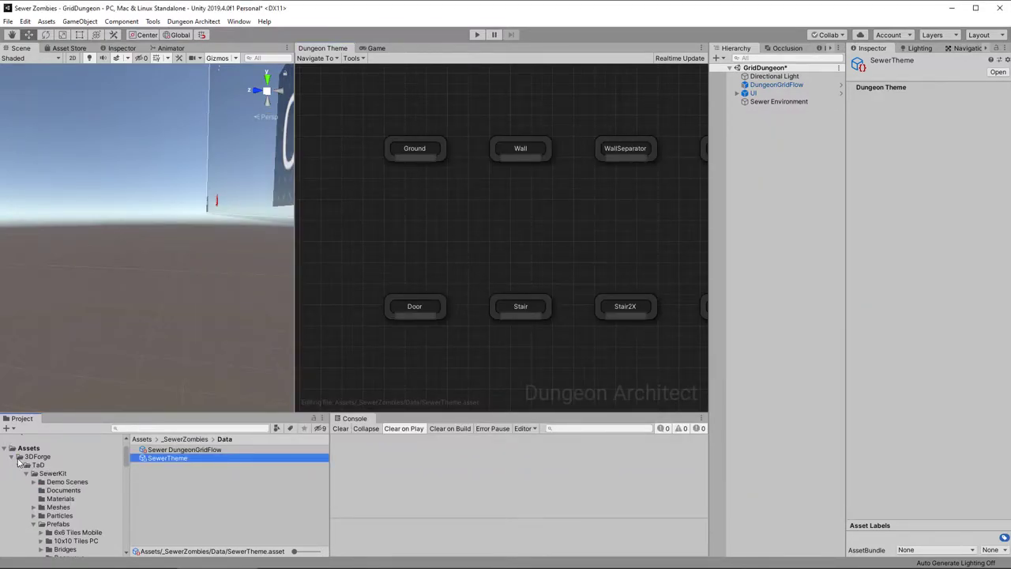
pyautogui.click(132, 428)
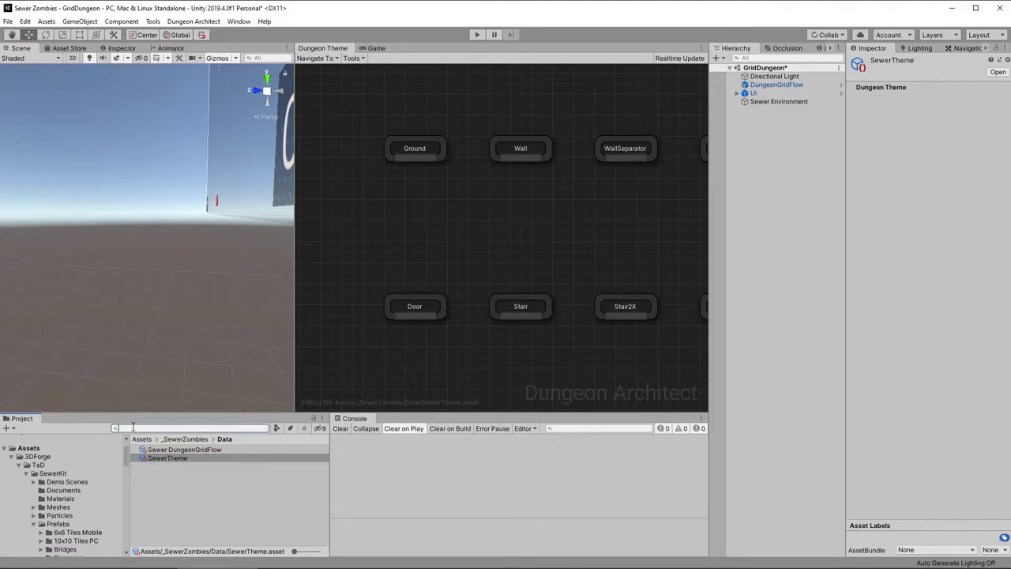
pyautogui.write('sew_ruins')
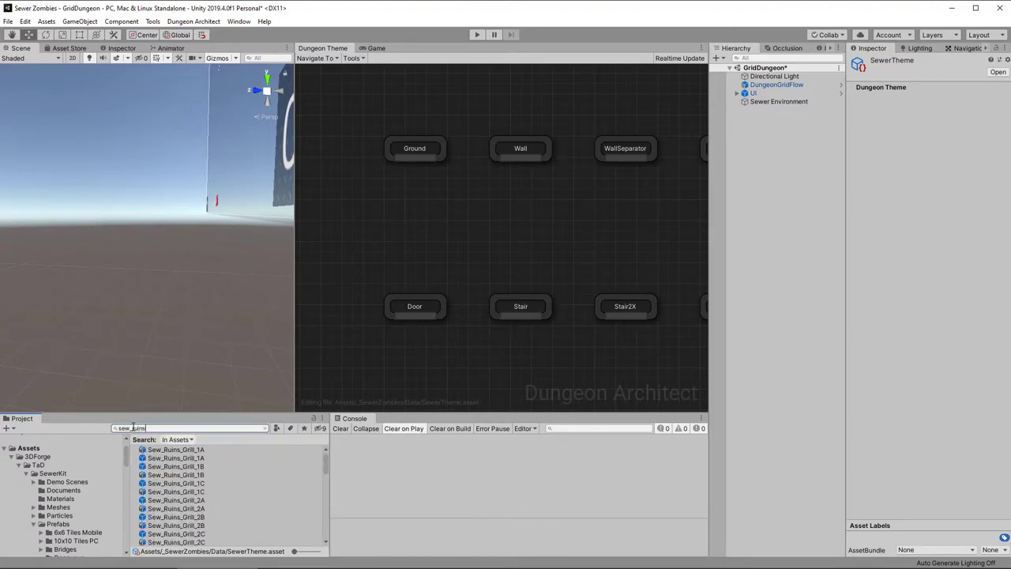
pyautogui.write('_tiles')
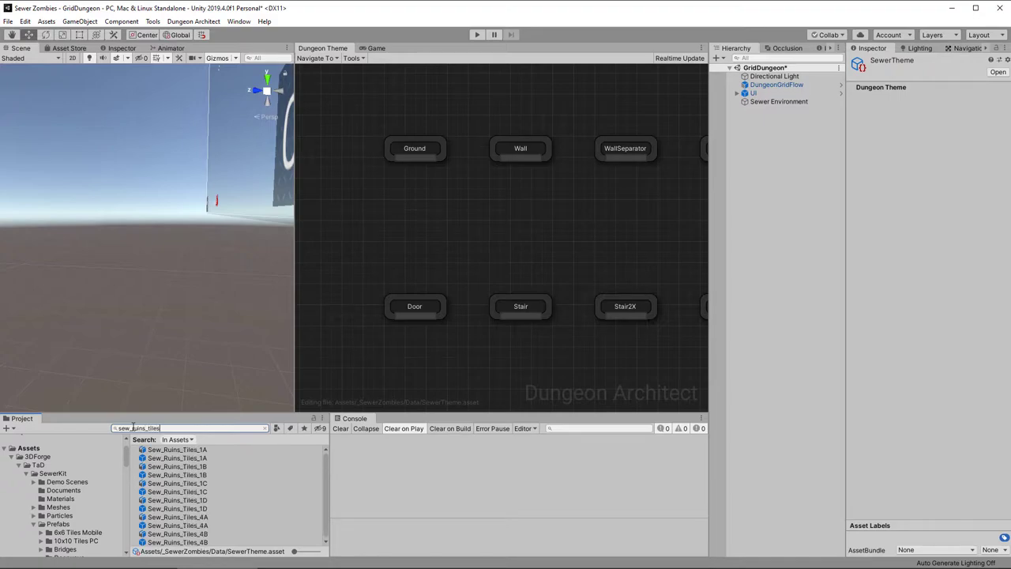
pyautogui.write('_4a')
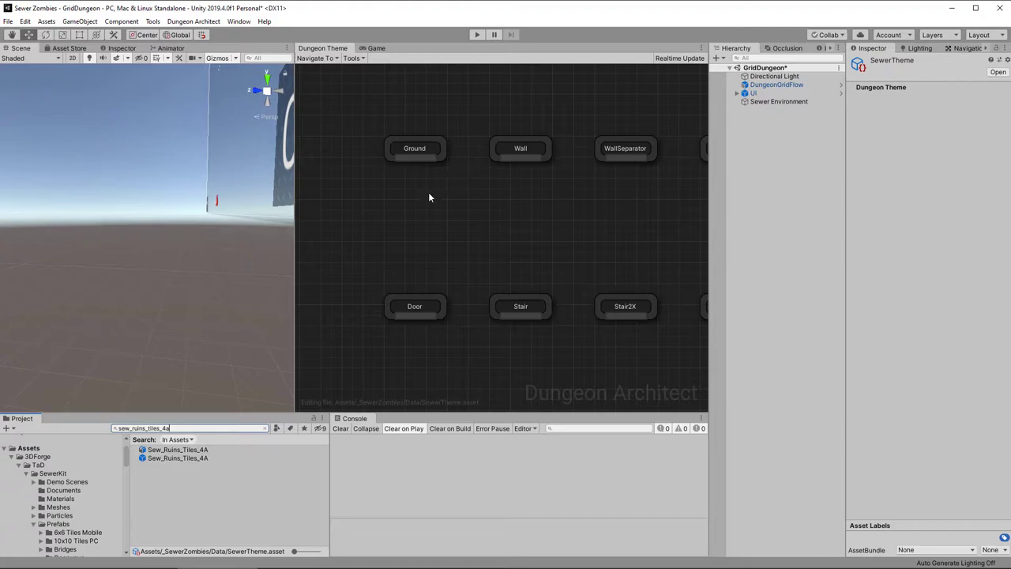
pyautogui.click(167, 450)
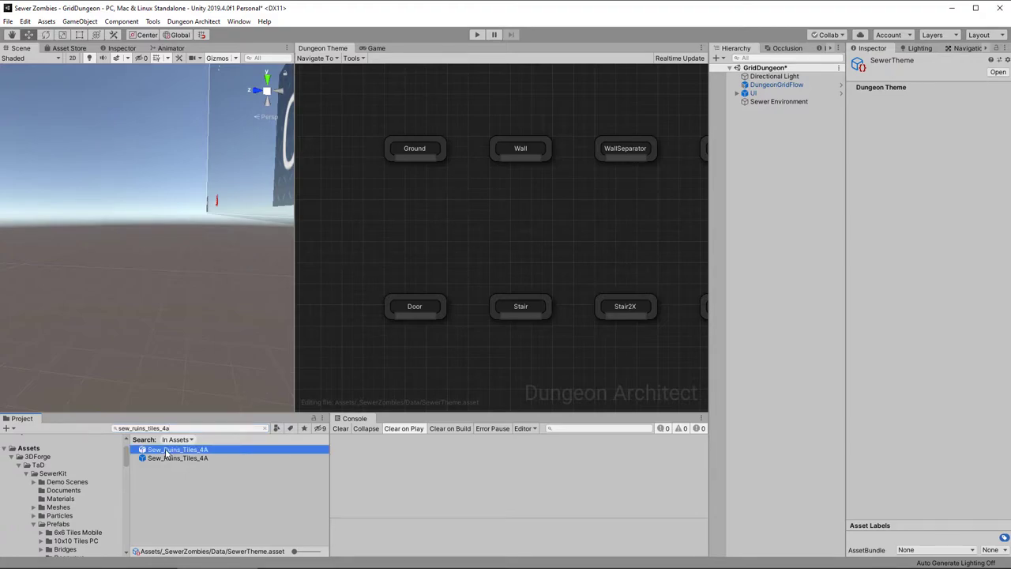
pyautogui.moveTo(164, 459)
pyautogui.mouseDown()
pyautogui.moveTo(390, 190)
pyautogui.moveTo(368, 193)
pyautogui.moveTo(362, 214)
pyautogui.mouseUp()
pyautogui.moveTo(415, 162); pyautogui.dragTo(361, 193)
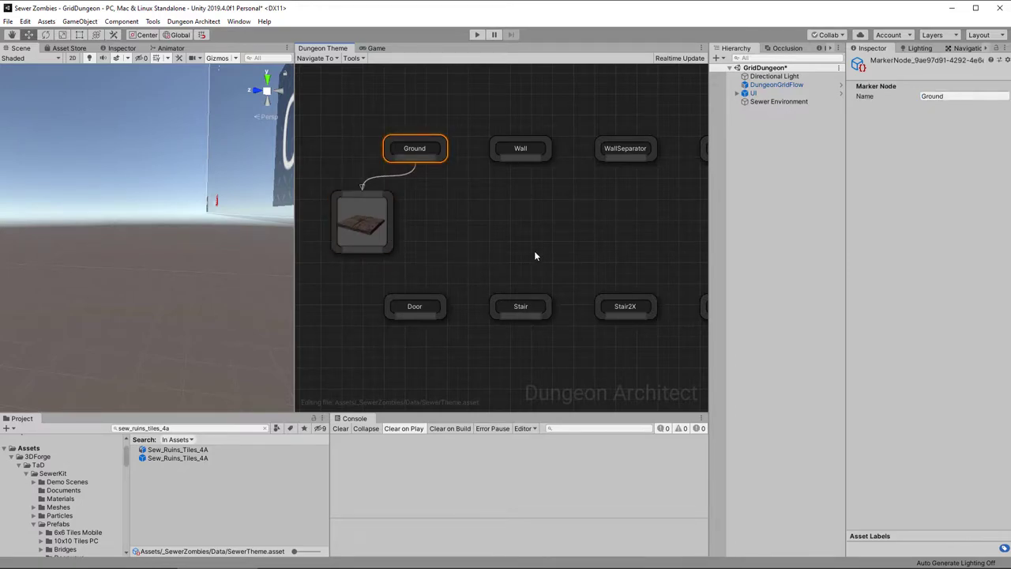
# Step: Assign SewerTheme as Element 0 of DungeonGridFlow's dungeon themes and build the dungeon
pyautogui.click(772, 85)
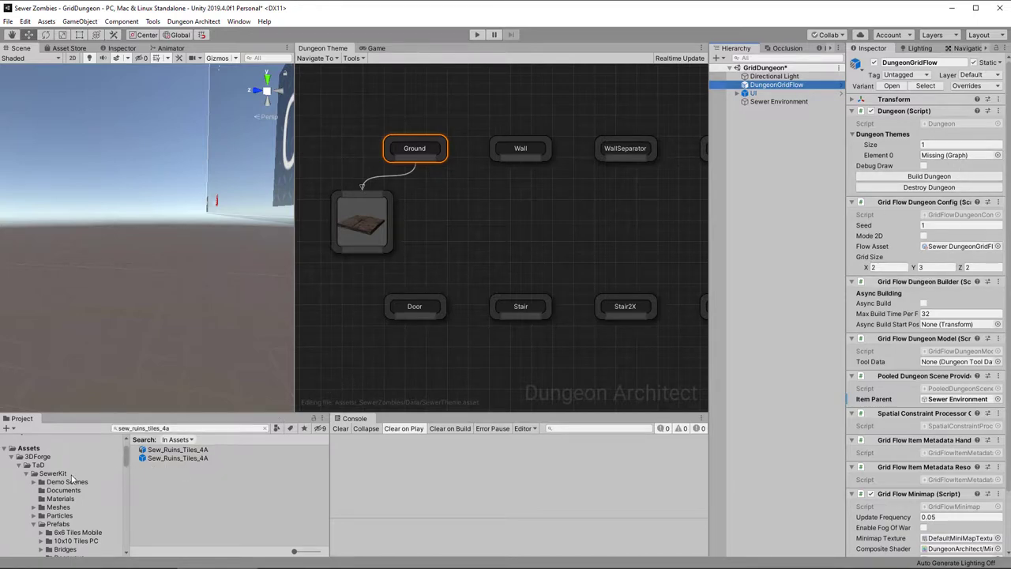
pyautogui.scroll(-5, 62, 482)
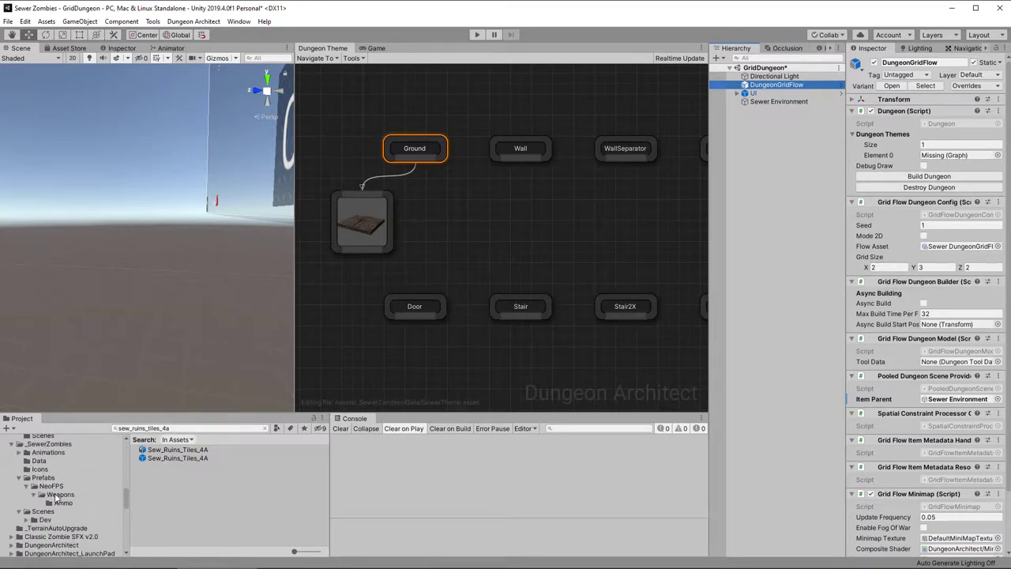
pyautogui.click(38, 460)
pyautogui.moveTo(160, 458); pyautogui.dragTo(954, 157)
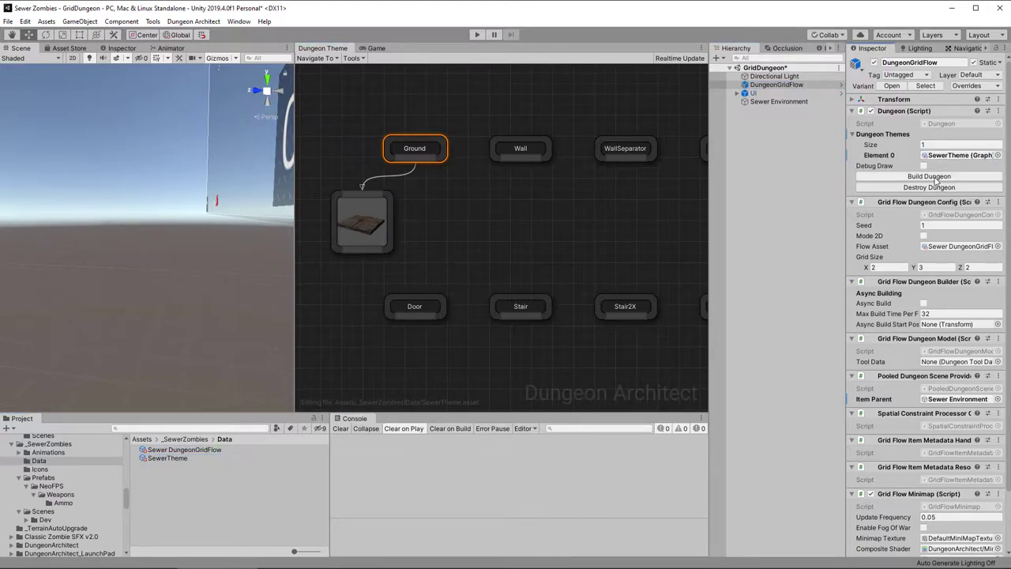
pyautogui.click(942, 178)
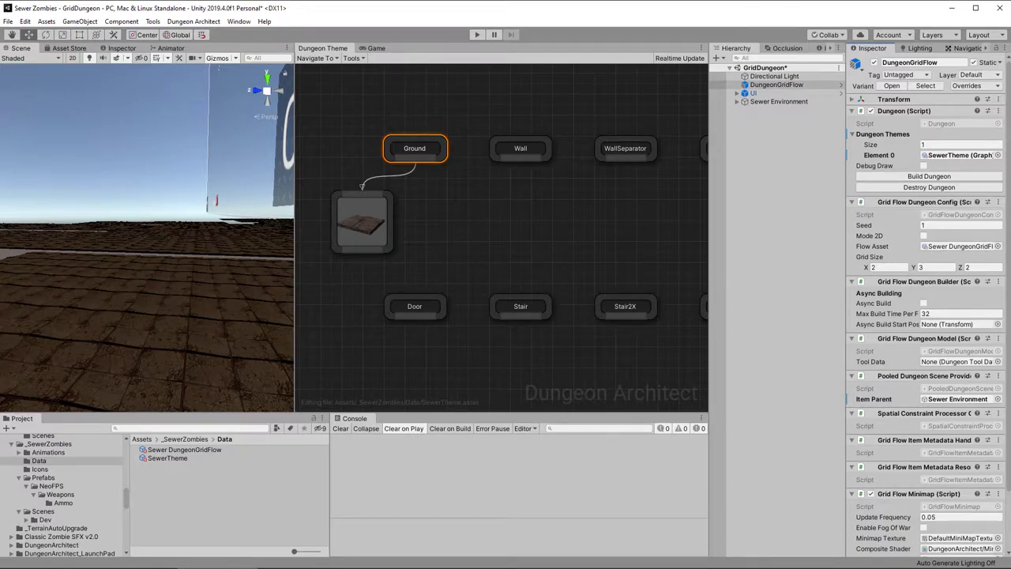
# Step: Locate the ruined tile prefabs from the existing node's template and add Sew_Ruins_Tiles_4B as a second node under the Ground marker
pyautogui.click(352, 223)
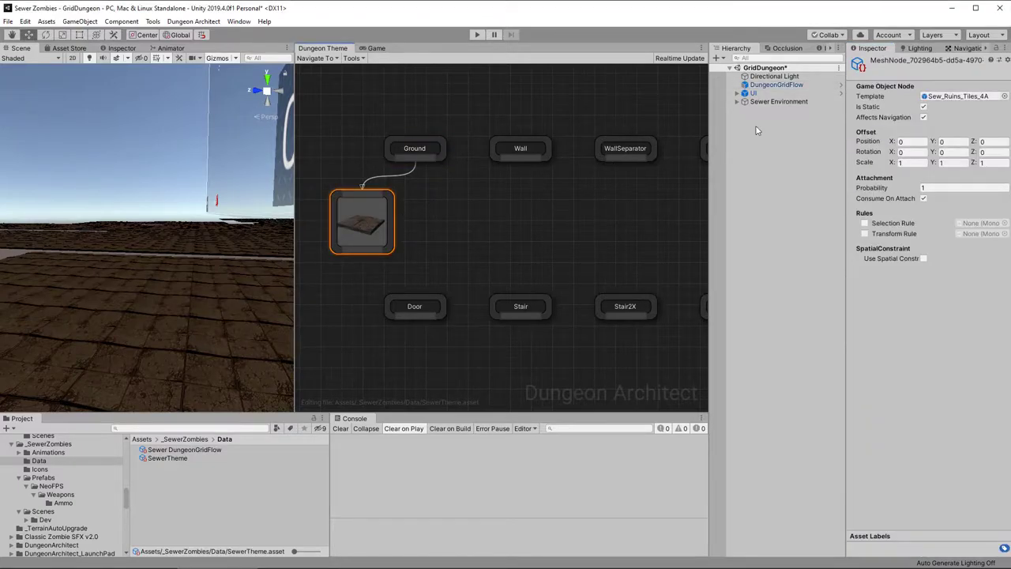
pyautogui.click(963, 96)
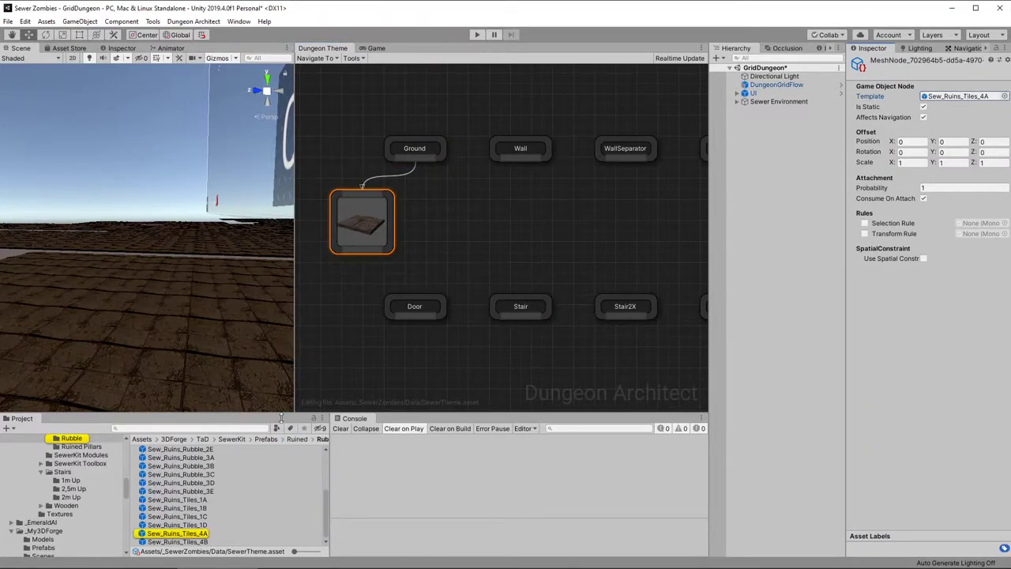
pyautogui.moveTo(202, 534); pyautogui.dragTo(436, 197)
pyautogui.click(415, 162)
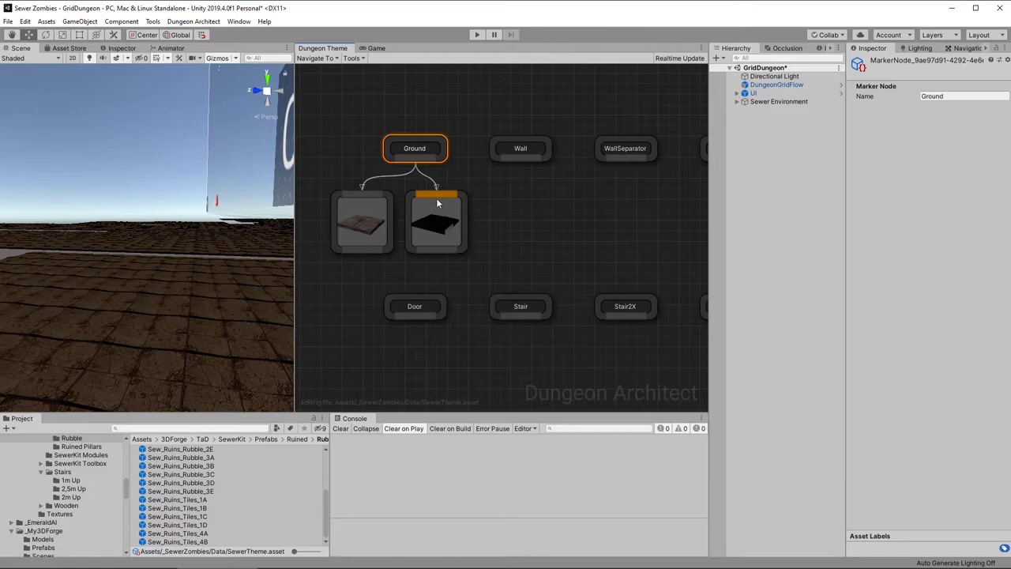
# Step: Give the Sew_Ruins_Tiles_4A node a probability of 0.2, disable Consume On Attach and set its Y position offset to -0.3
pyautogui.click(366, 212)
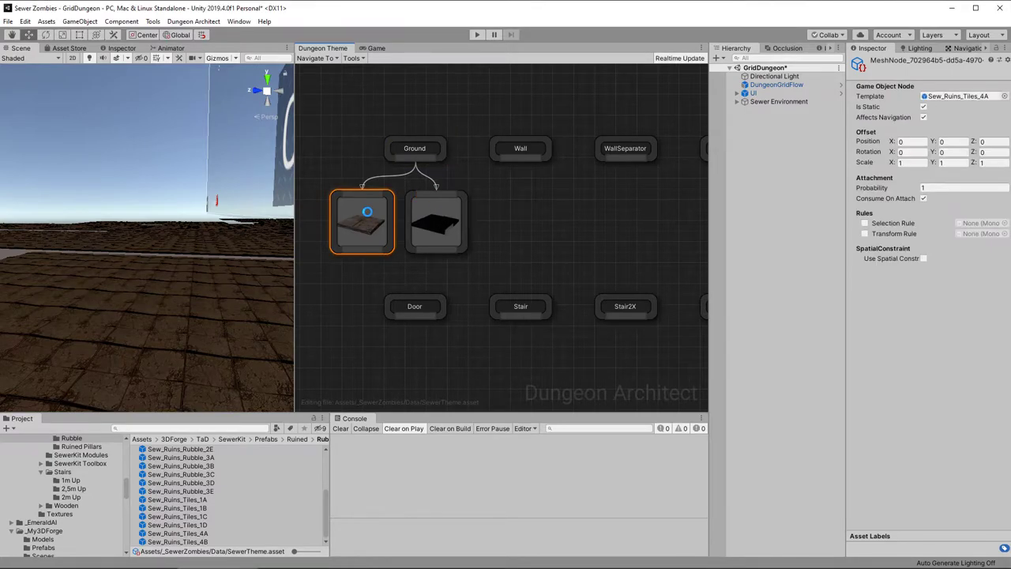
pyautogui.click(947, 187)
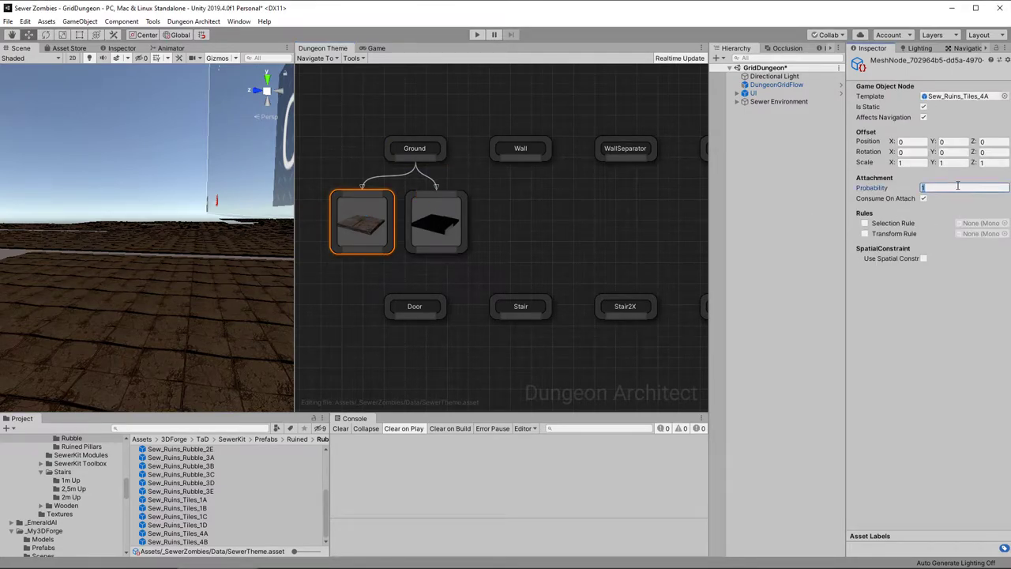
pyautogui.write('0')
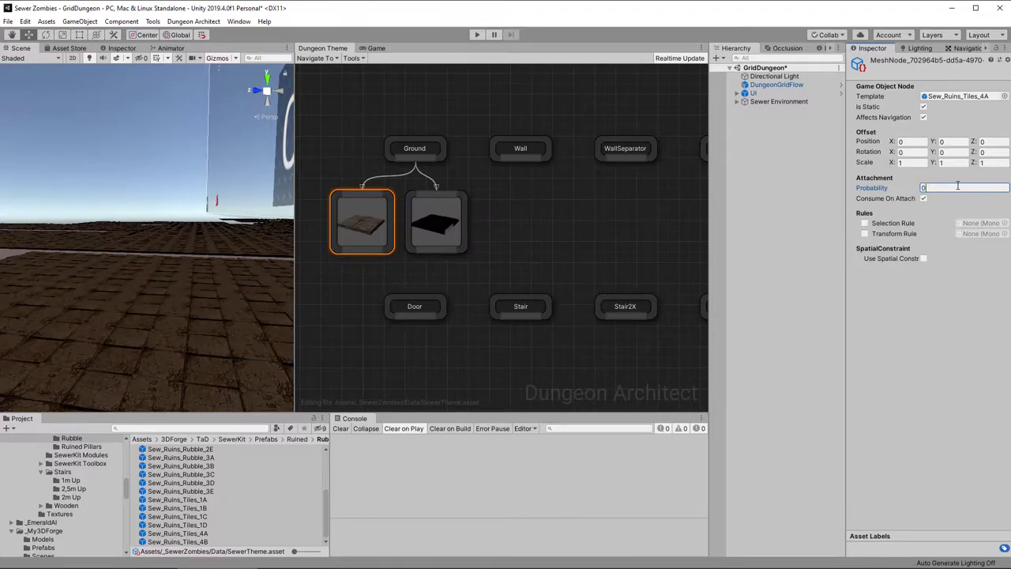
pyautogui.write('.2')
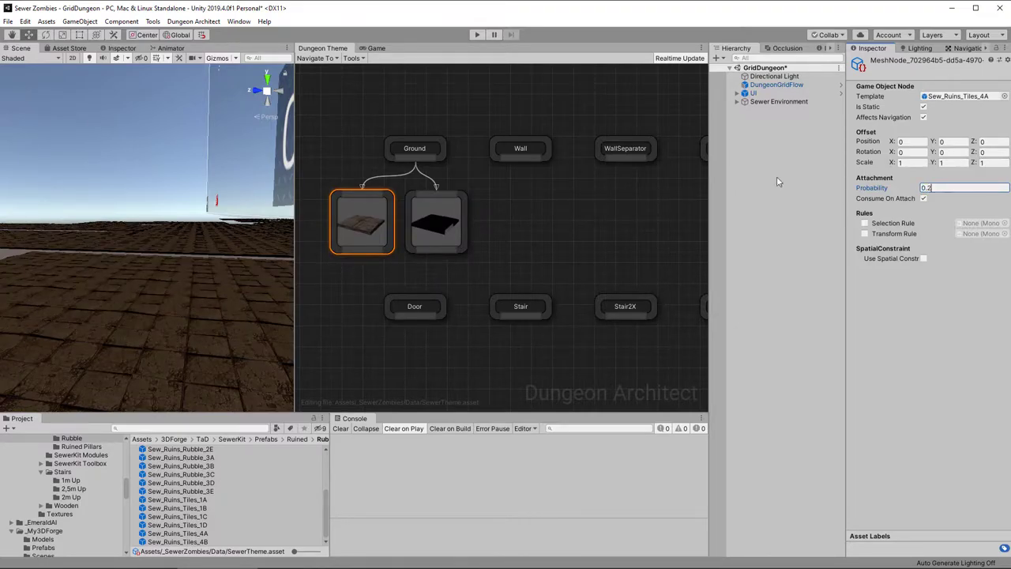
pyautogui.click(923, 198)
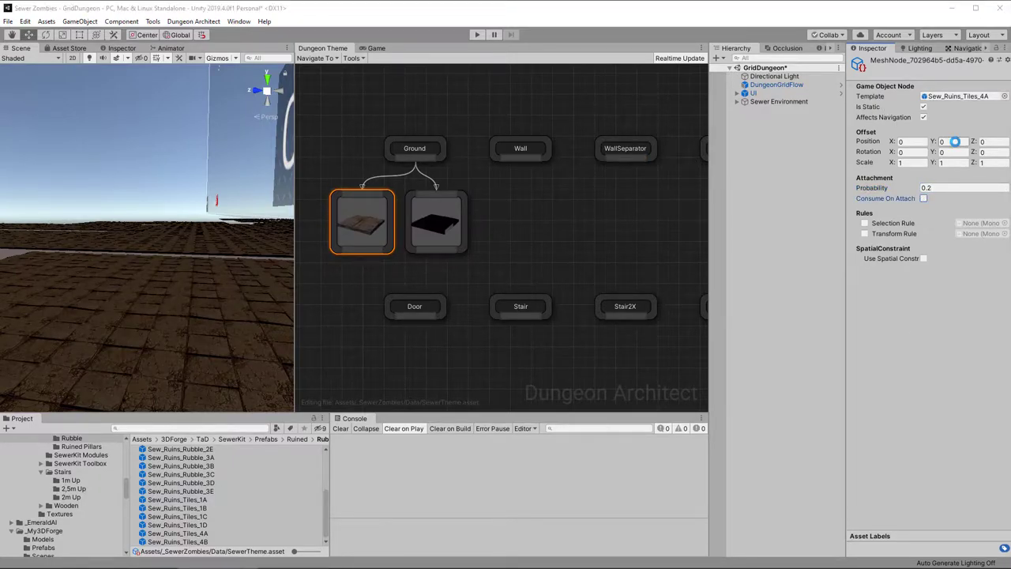
pyautogui.click(955, 141)
pyautogui.write('-0.3')
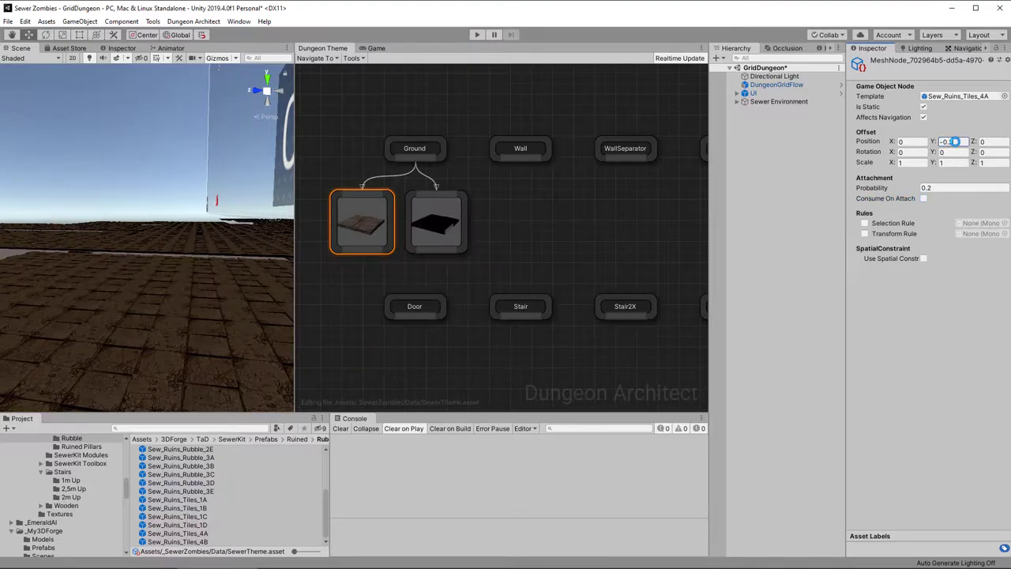
pyautogui.press('Tab')
# Step: Set the Sew_Ruins_Tiles_4B node's Y position offset to -0.2 and probability to 0.2, and disable Consume On Attach
pyautogui.click(440, 229)
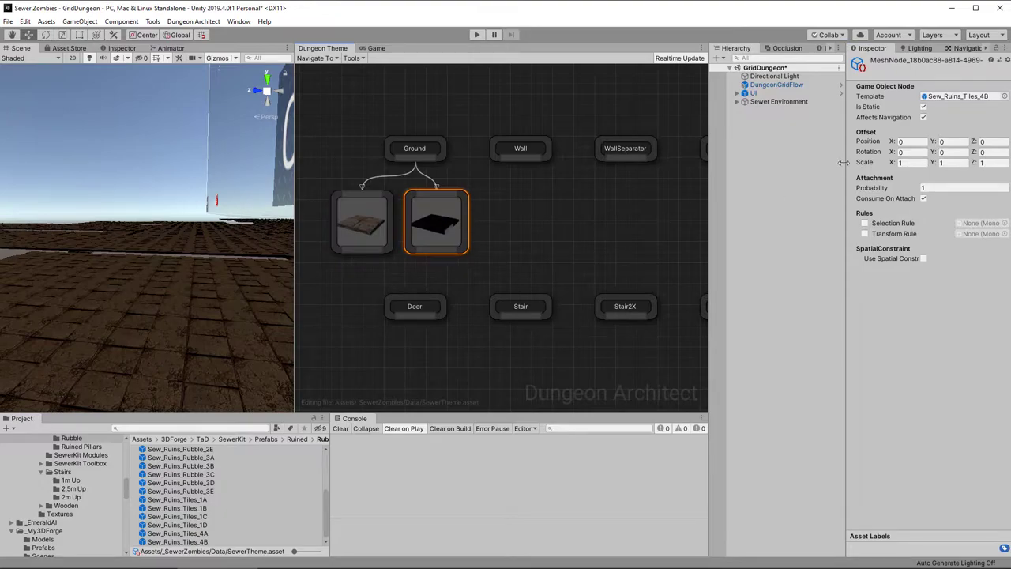
pyautogui.click(943, 142)
pyautogui.doubleClick(952, 143)
pyautogui.write('-0.2')
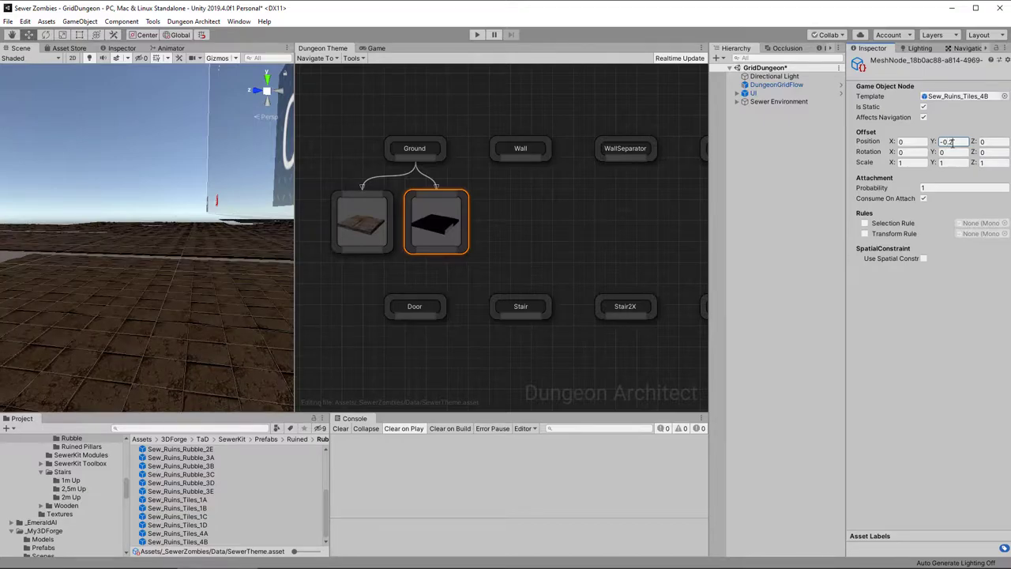
pyautogui.click(934, 188)
pyautogui.write('0.2')
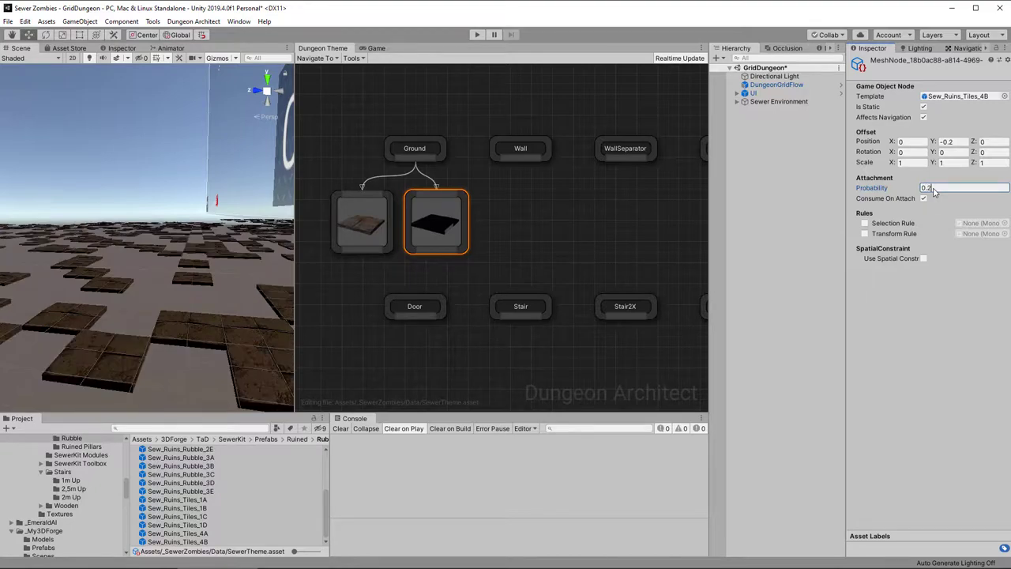
pyautogui.click(924, 199)
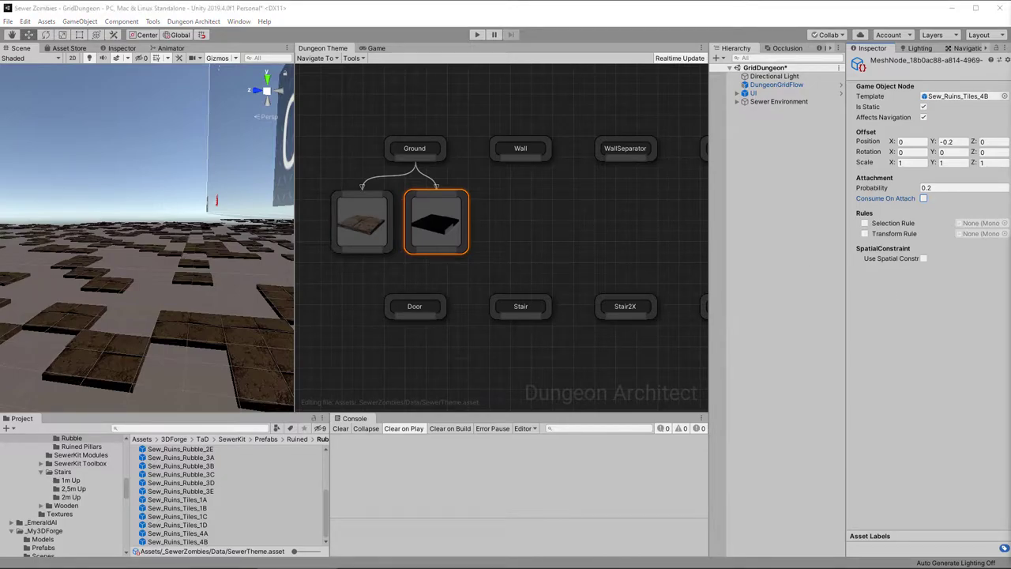
# Step: Search the project for sew_blox_2m_2x and add the Sew_Blox_2m_2x2 prefab as a third node under the Ground marker
pyautogui.click(191, 431)
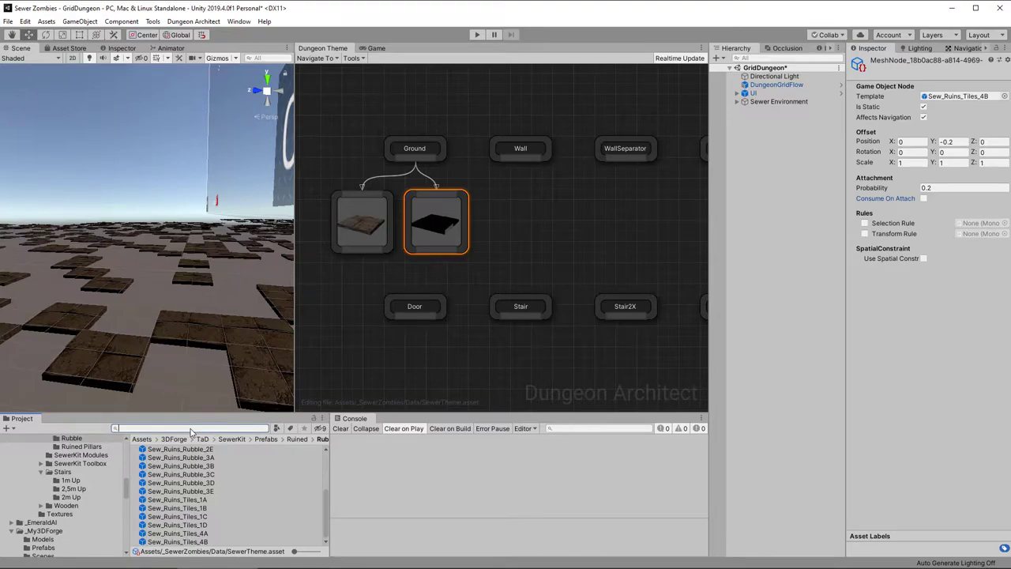
pyautogui.write('sew_blox')
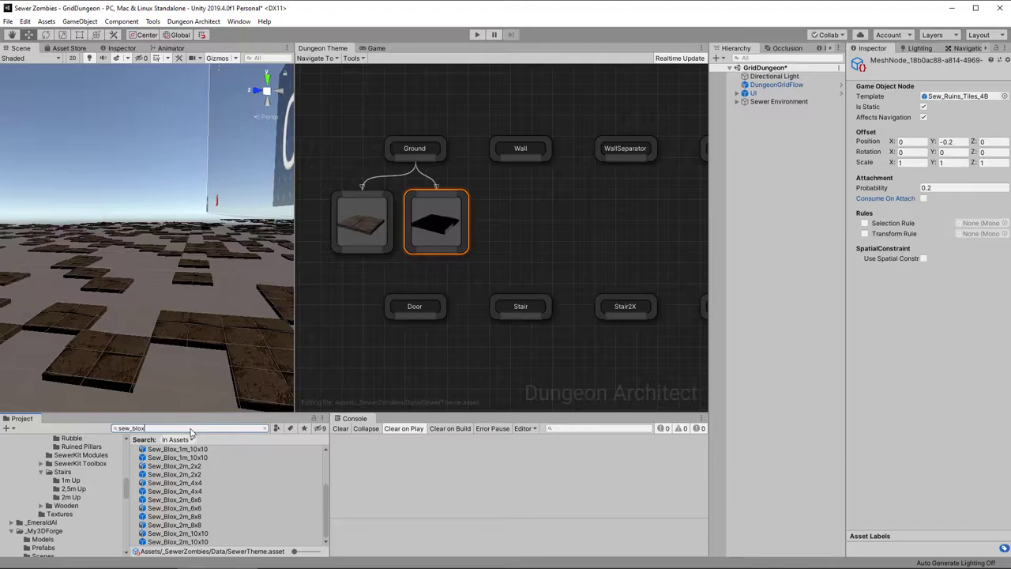
pyautogui.write('_2m')
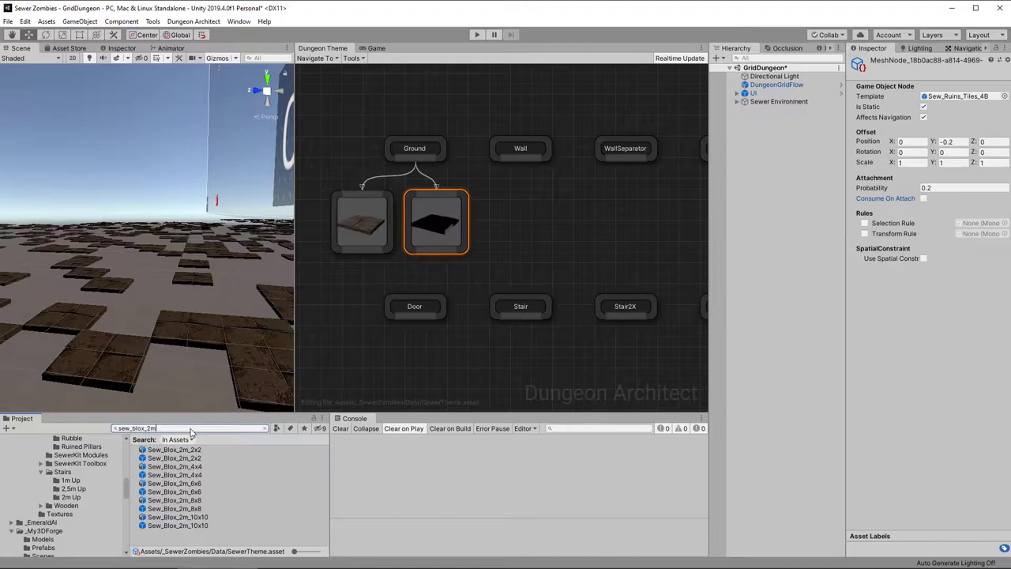
pyautogui.write('_2x')
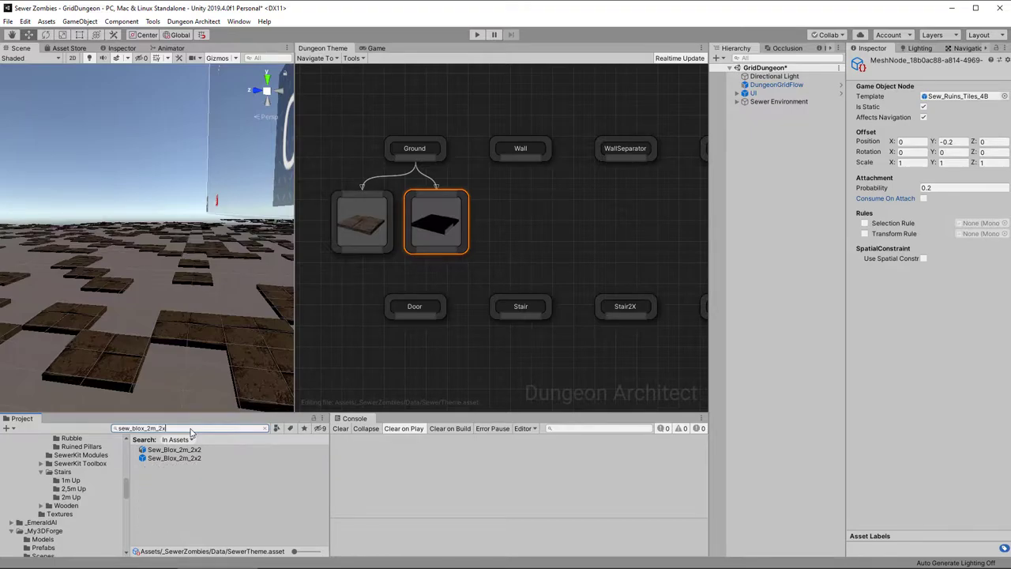
pyautogui.moveTo(158, 461); pyautogui.dragTo(506, 212)
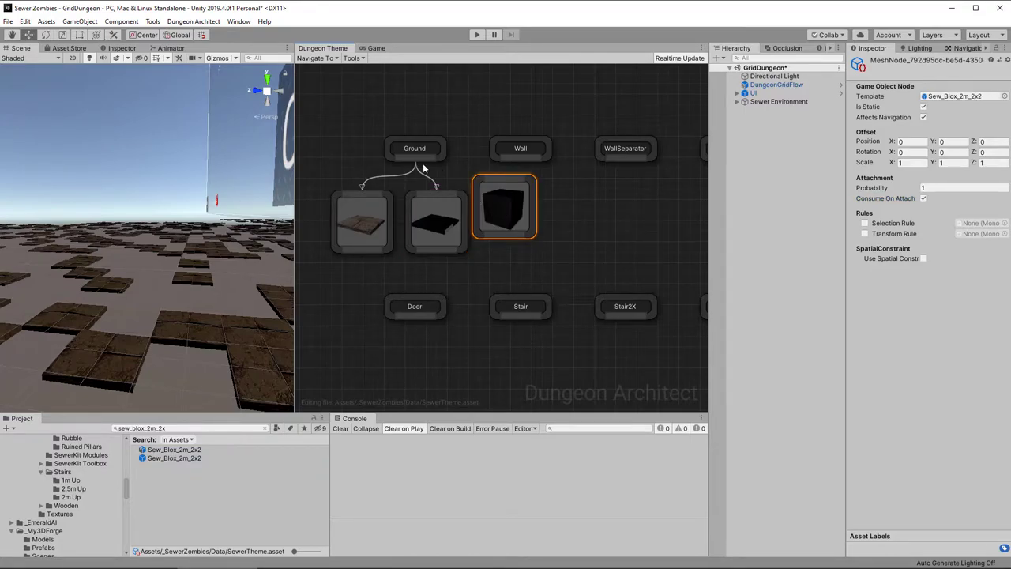
pyautogui.moveTo(421, 162); pyautogui.dragTo(507, 230)
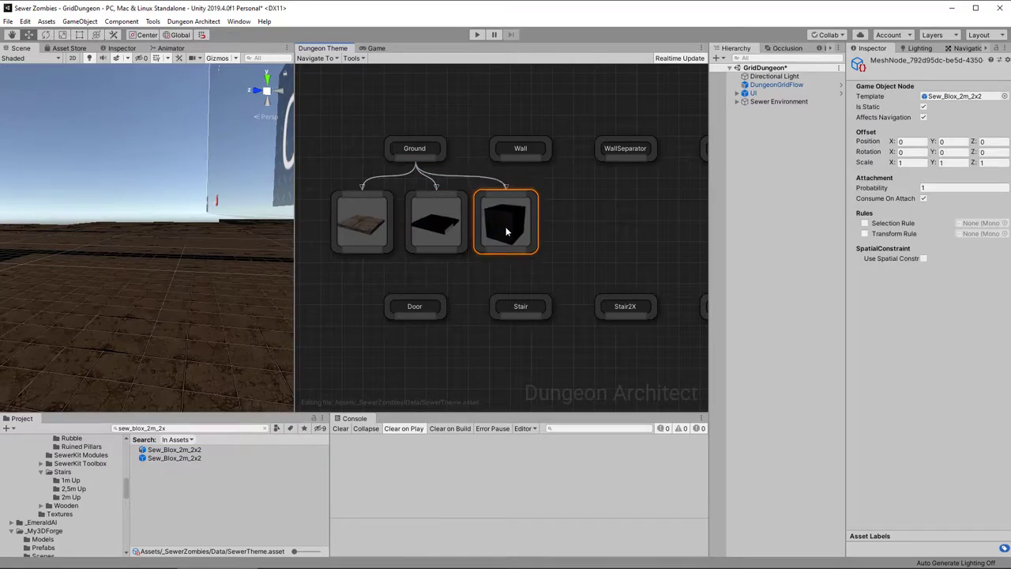
# Step: Space the three prefab nodes evenly beneath the Ground marker and move the whole Ground group away from the Wall marker
pyautogui.click(435, 236)
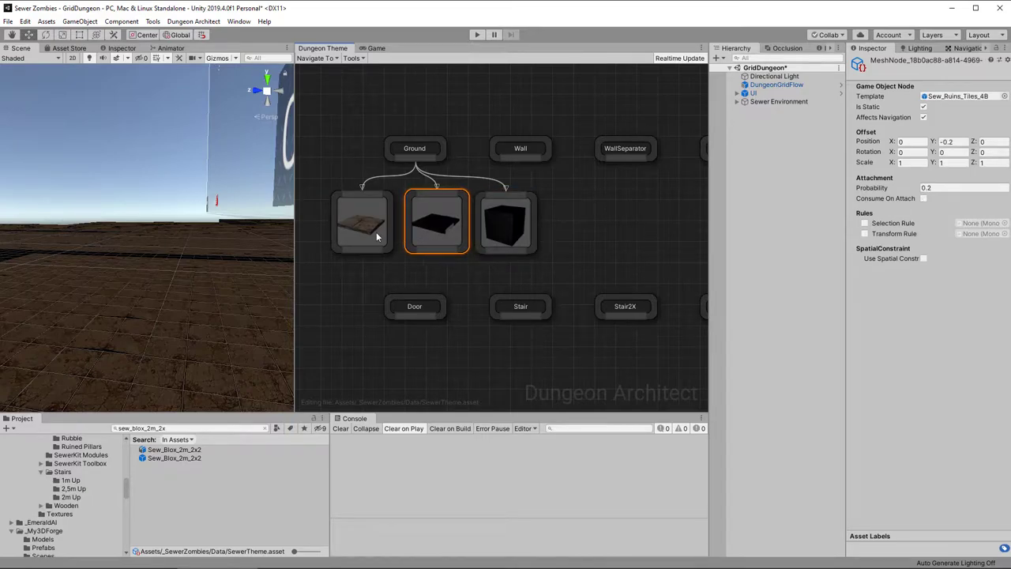
pyautogui.moveTo(370, 235); pyautogui.dragTo(345, 236)
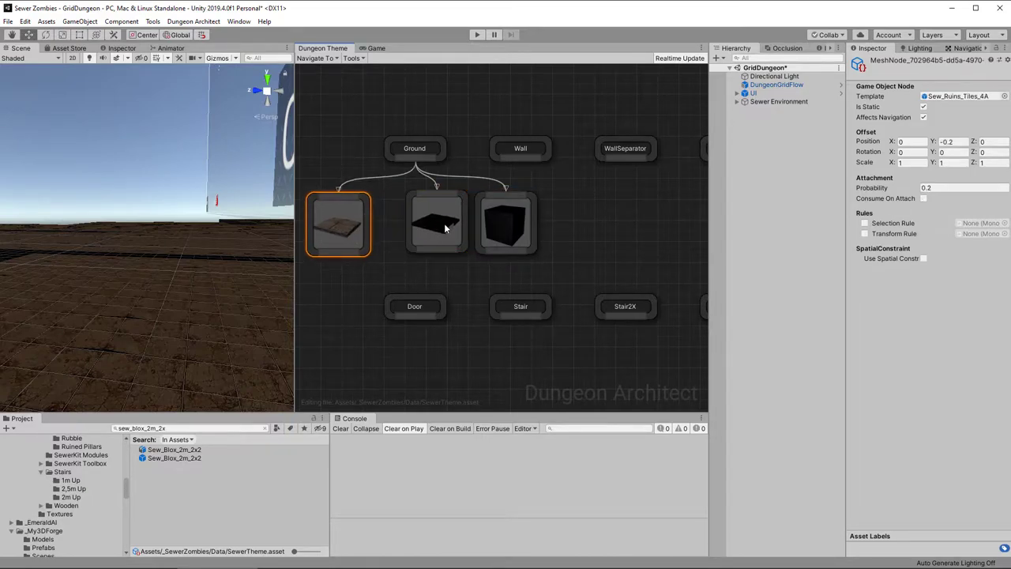
pyautogui.moveTo(444, 230); pyautogui.dragTo(419, 233)
pyautogui.moveTo(511, 237); pyautogui.dragTo(487, 241)
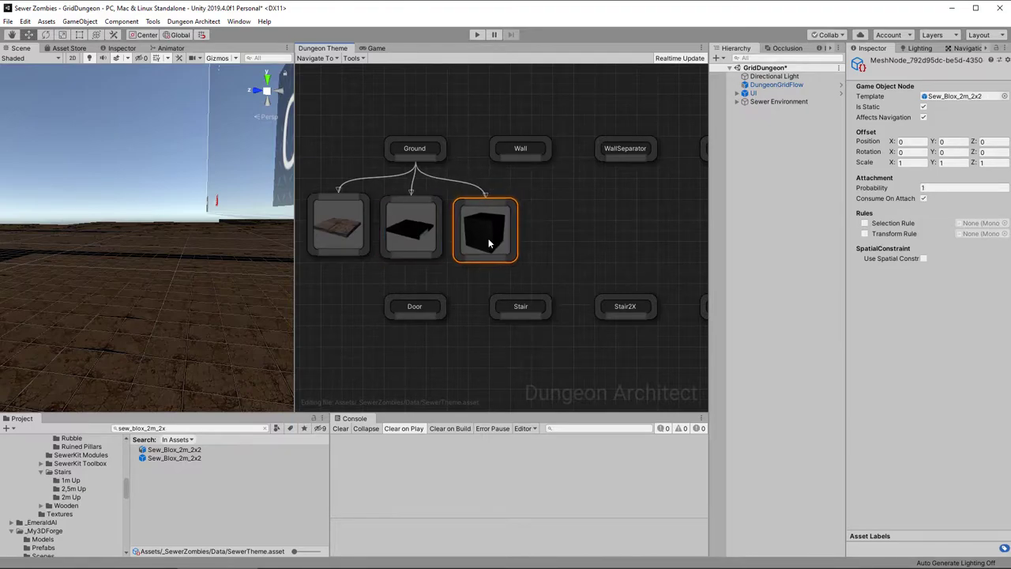
pyautogui.moveTo(311, 120); pyautogui.dragTo(331, 237)
# Step: Search the project for wc_sew_wa and attach the WC_Sew_Walls&Doors_Wall01_Concrete01A_2mW_fps prefab to the Wall marker
pyautogui.click(198, 427)
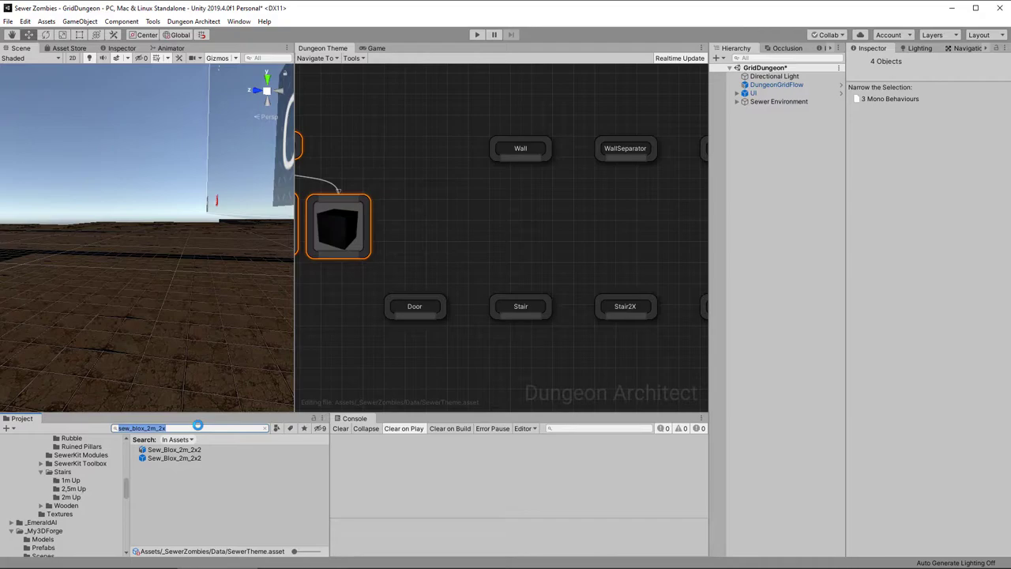
pyautogui.write('wc')
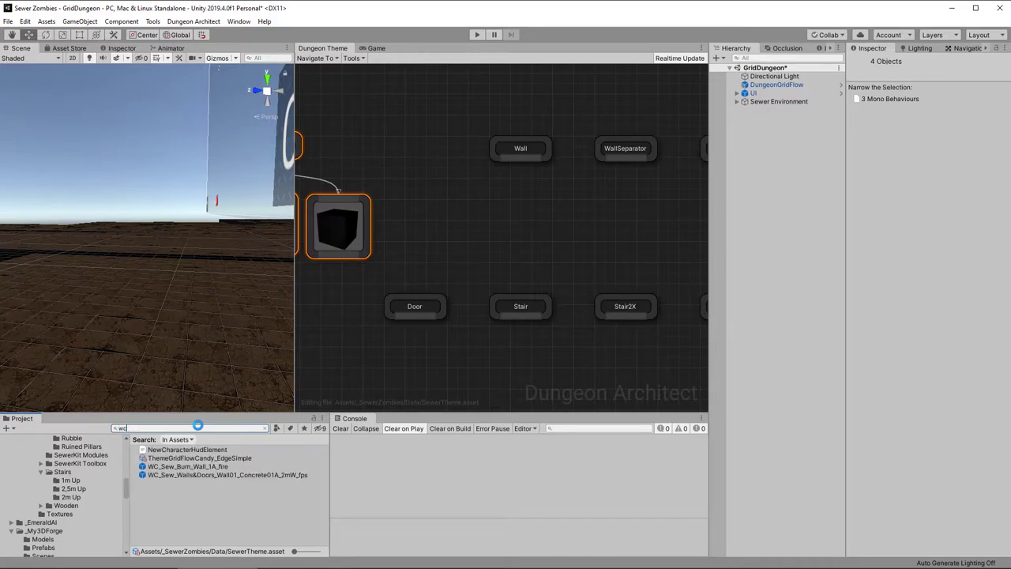
pyautogui.write('_sew_')
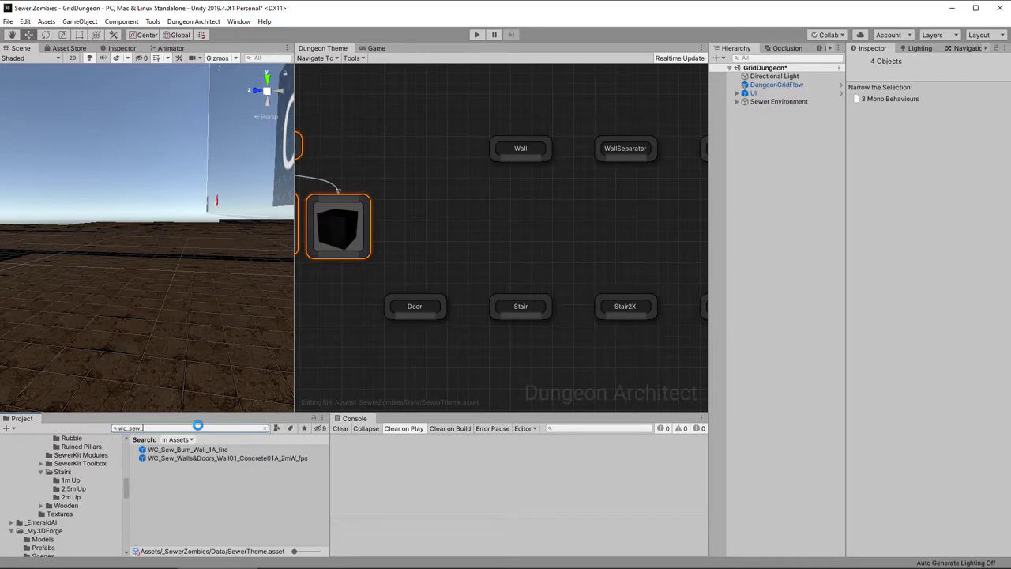
pyautogui.write('waals')
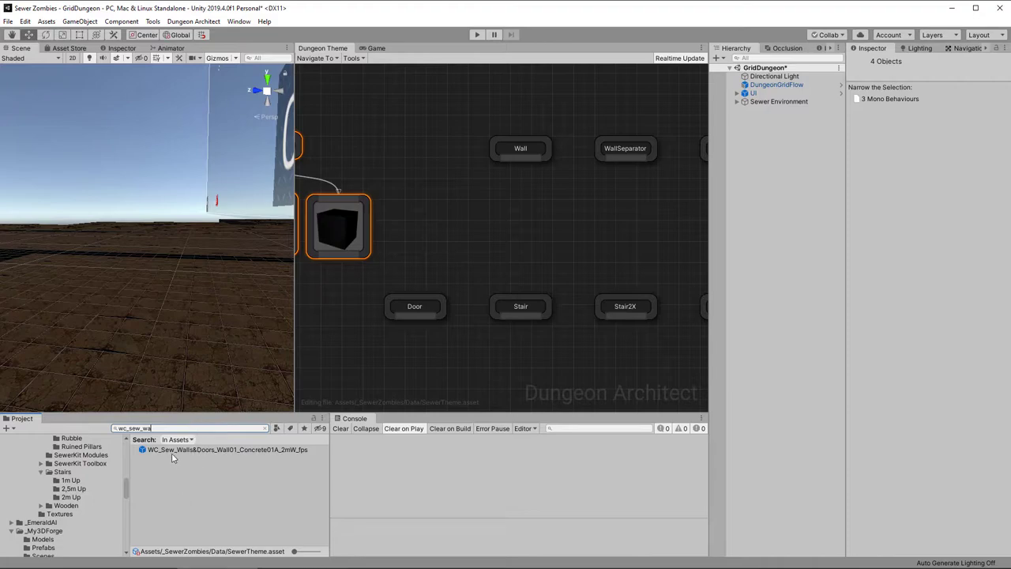
pyautogui.click(172, 450)
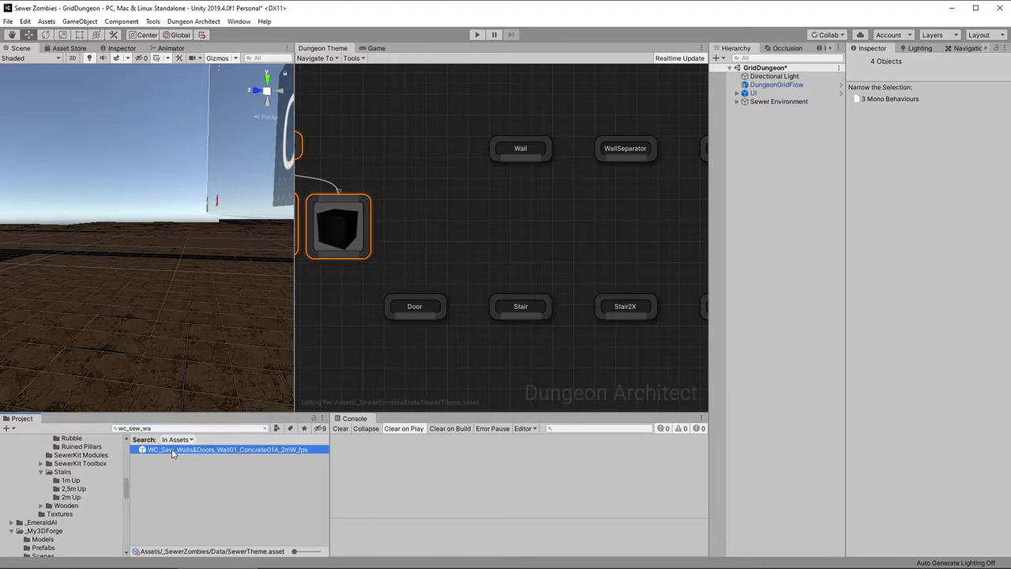
pyautogui.moveTo(172, 452); pyautogui.dragTo(472, 218)
pyautogui.moveTo(521, 157); pyautogui.dragTo(521, 230)
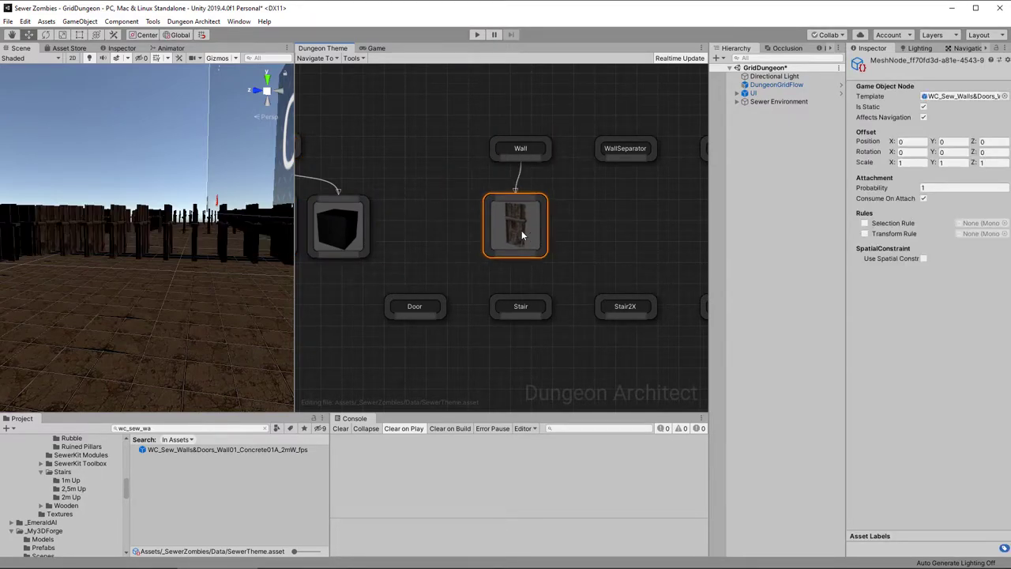
# Step: Set the wall prefab node's Y rotation offset to 90
pyautogui.click(951, 152)
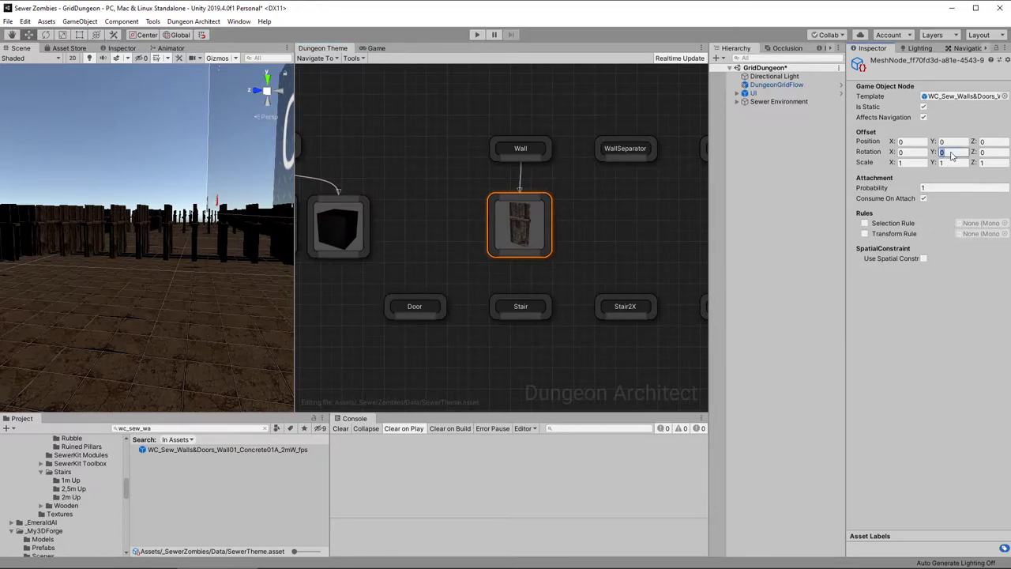
pyautogui.write('90')
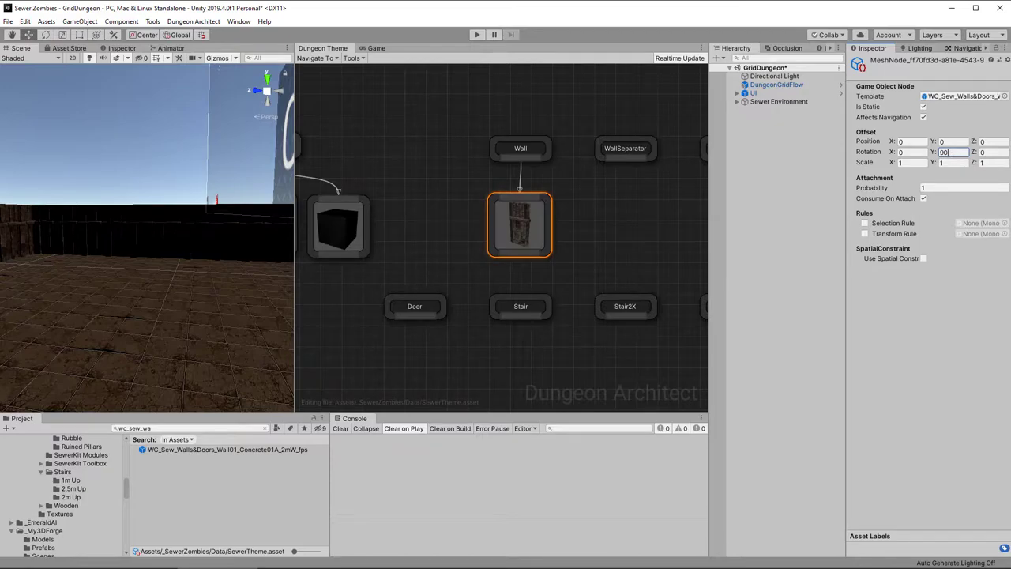
pyautogui.click(563, 276)
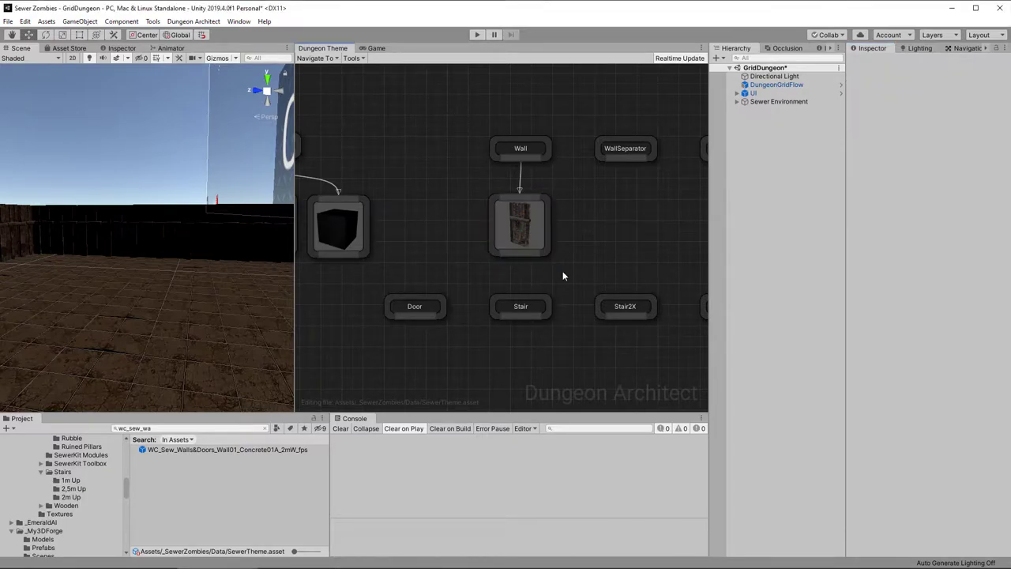
# Step: Move the Wall marker and its prefab node closer to the Ground group, and clear the Door and Stair markers from the space below
pyautogui.moveTo(426, 116); pyautogui.dragTo(575, 250)
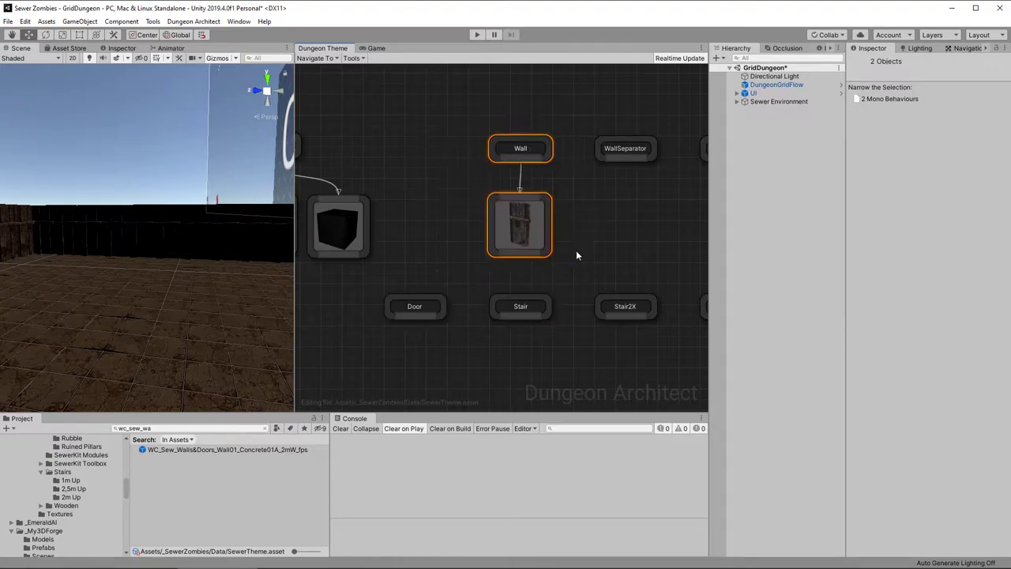
pyautogui.moveTo(525, 147); pyautogui.dragTo(457, 135)
pyautogui.click(514, 220)
pyautogui.moveTo(455, 217); pyautogui.dragTo(457, 211)
pyautogui.moveTo(383, 289); pyautogui.dragTo(704, 380)
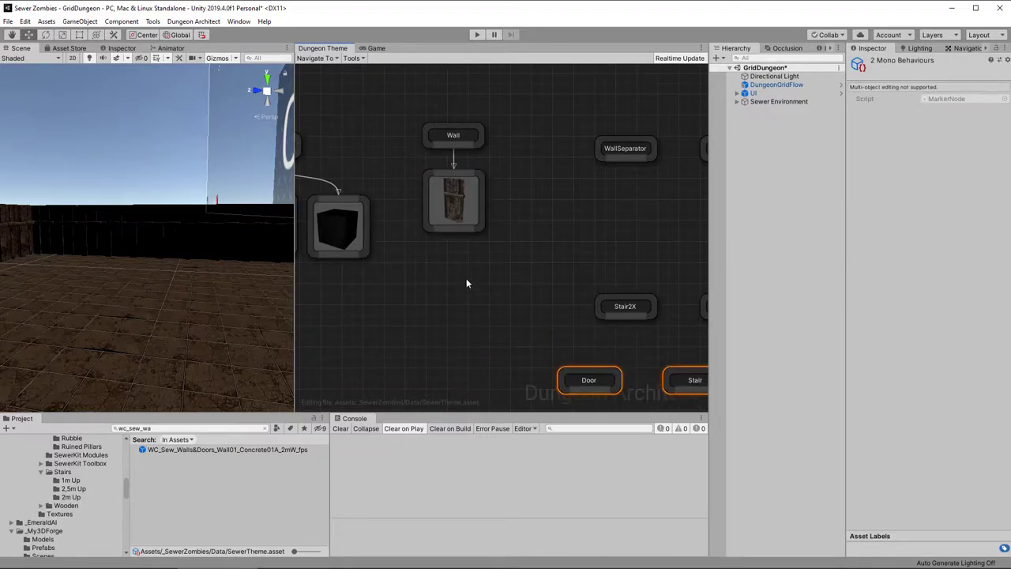
# Step: Add a marker node named Wall Light and place it below the wall prefab node
pyautogui.rightClick(443, 305)
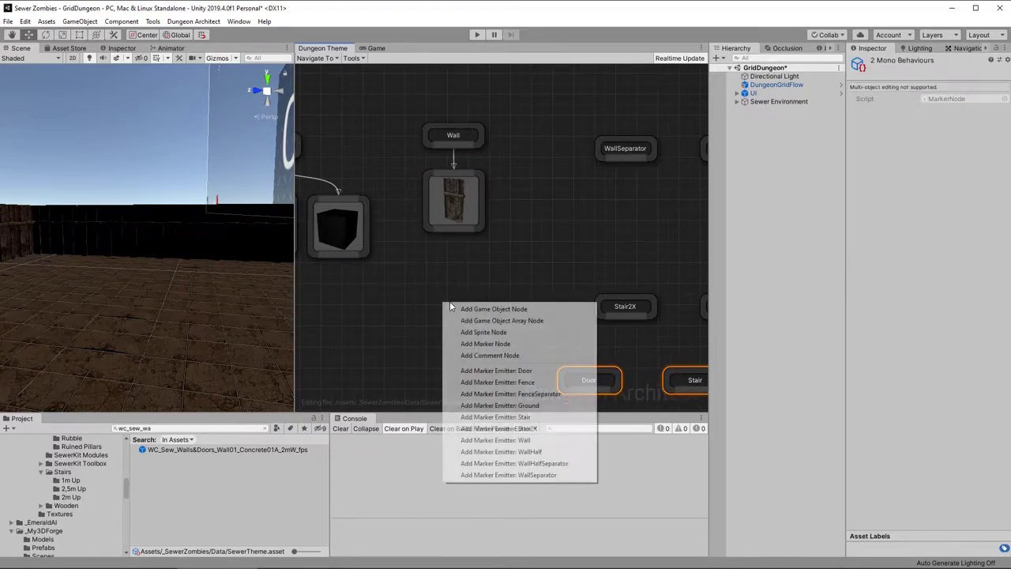
pyautogui.click(501, 344)
pyautogui.click(976, 95)
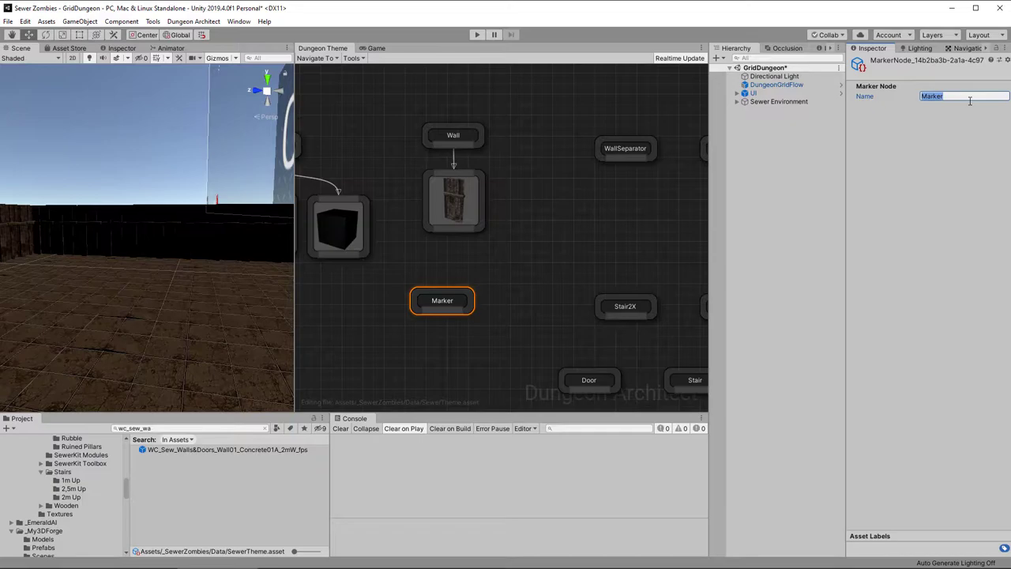
pyautogui.write('Wall Light')
pyautogui.moveTo(443, 300); pyautogui.dragTo(458, 309)
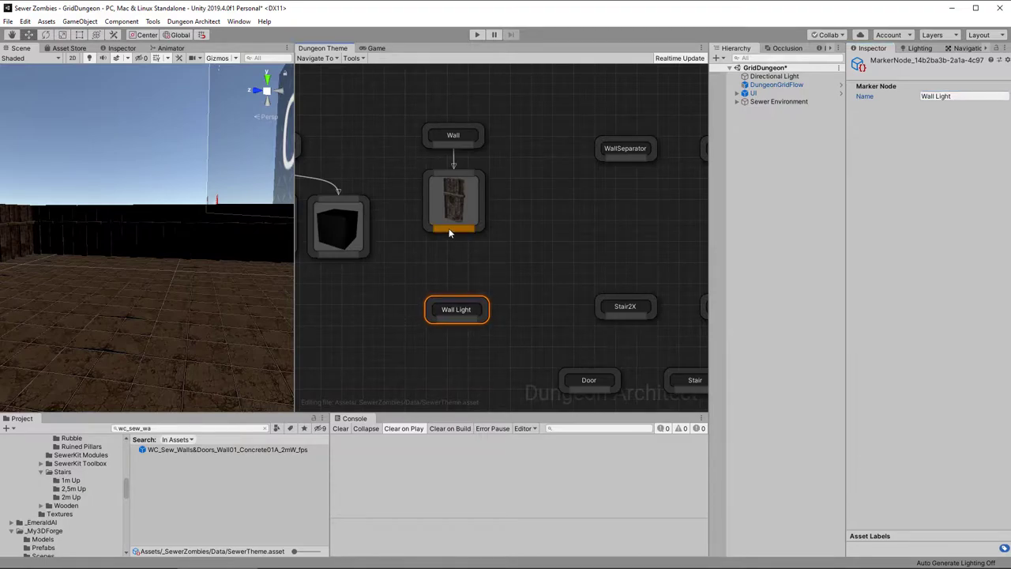
# Step: Attach a Wall Light marker emitter to the wall prefab node and align it with the Wall Light marker
pyautogui.moveTo(449, 233); pyautogui.dragTo(449, 251)
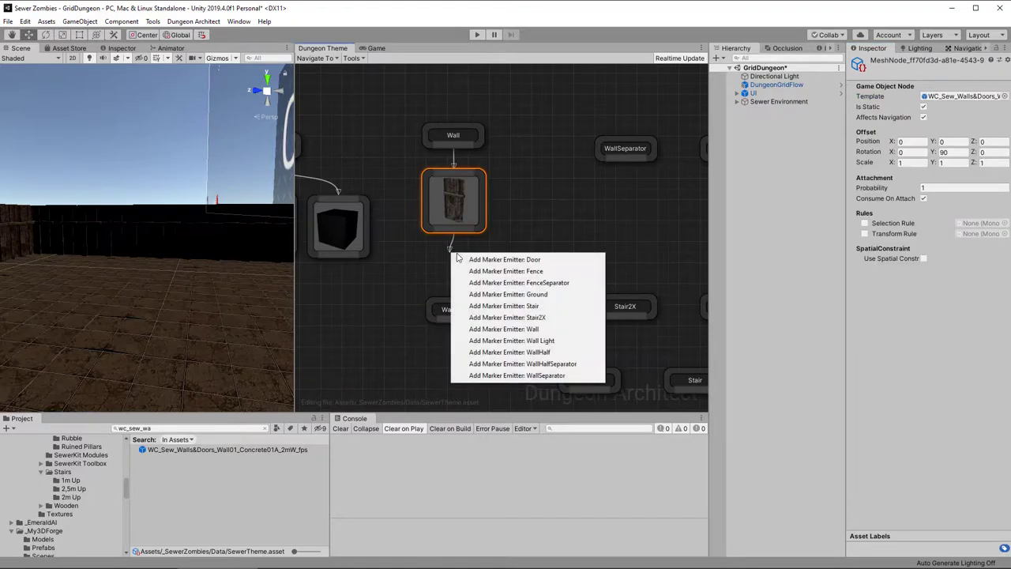
pyautogui.click(542, 341)
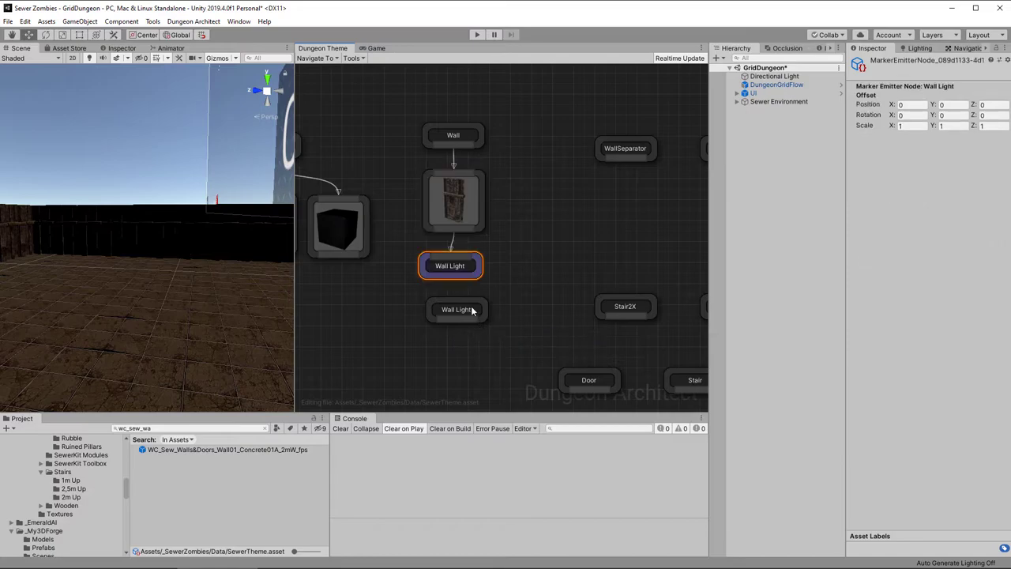
pyautogui.moveTo(456, 269); pyautogui.dragTo(459, 270)
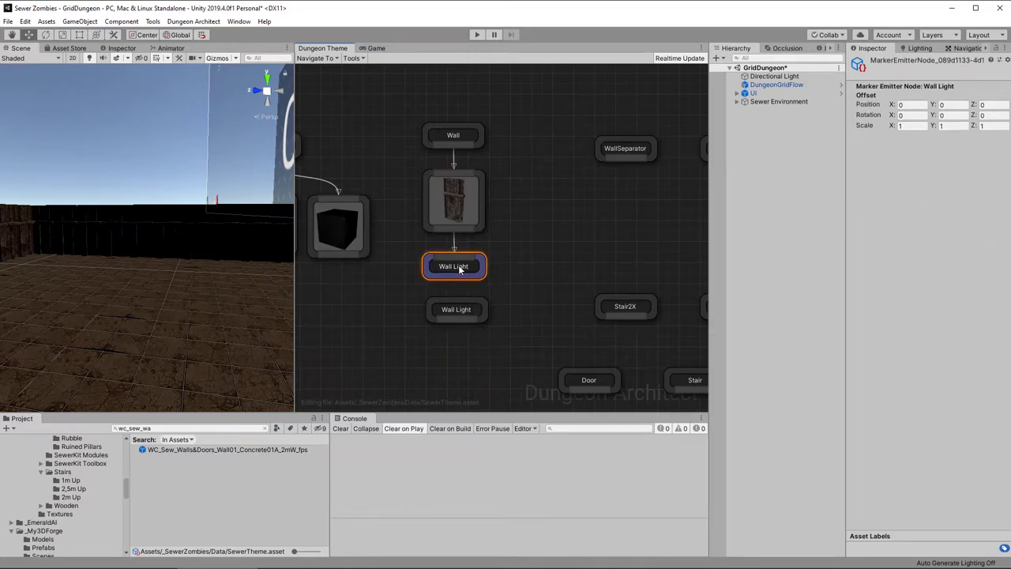
pyautogui.click(458, 309)
# Step: Search the project for wc_sew_, attach the WC_Sew_Burn_Wall_1A_fire prefab to the Wall Light marker and align its node beneath it
pyautogui.click(193, 427)
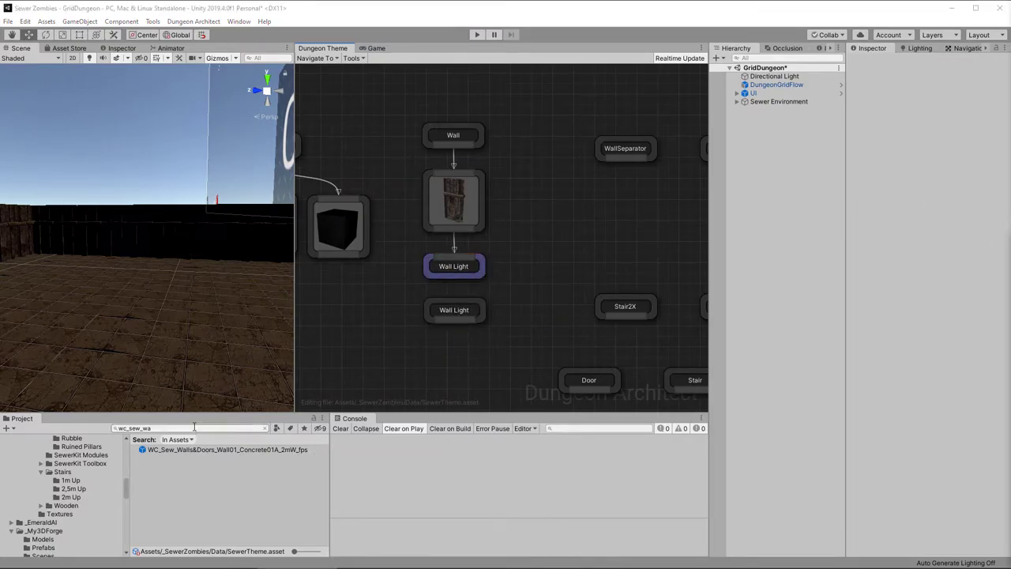
pyautogui.write('w')
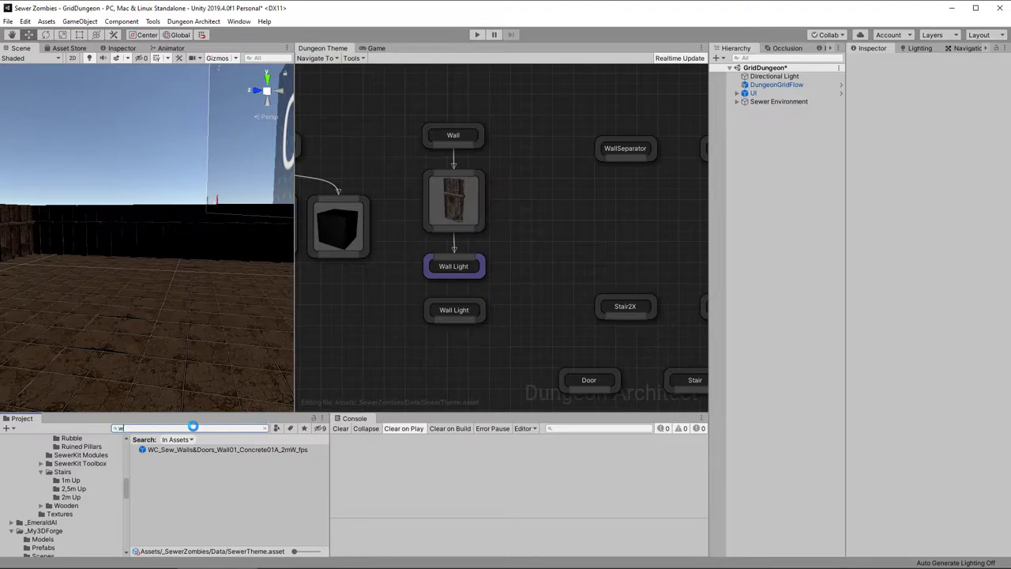
pyautogui.write('c_s')
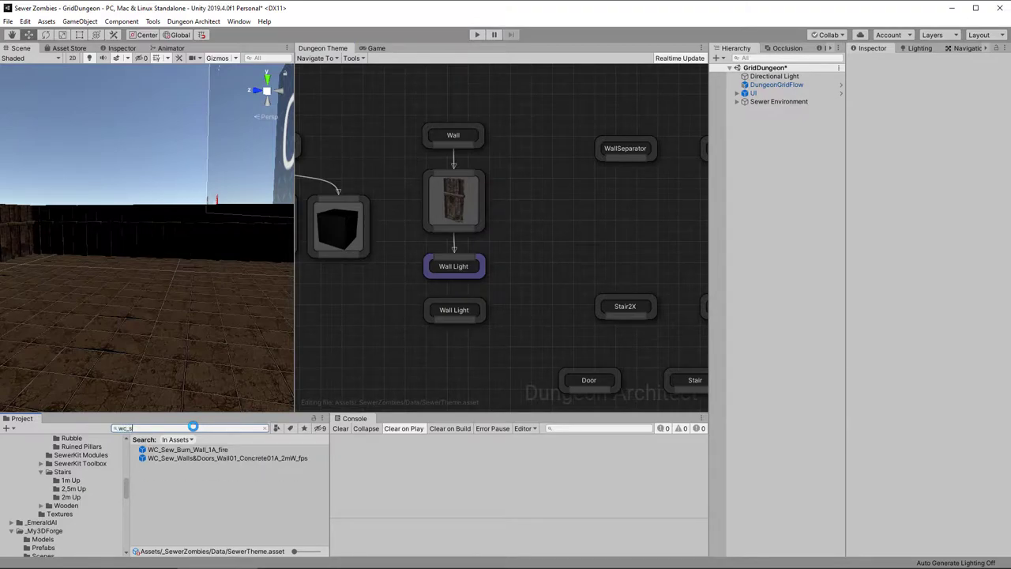
pyautogui.write('ew_')
pyautogui.moveTo(187, 449); pyautogui.dragTo(453, 364)
pyautogui.moveTo(454, 321); pyautogui.dragTo(454, 341)
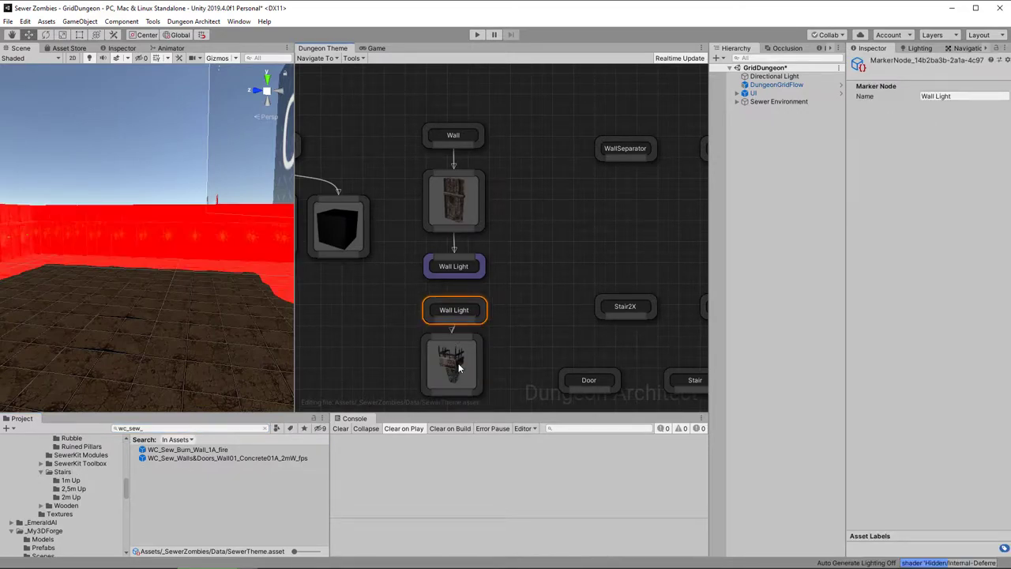
pyautogui.click(457, 359)
pyautogui.rightClick(455, 368)
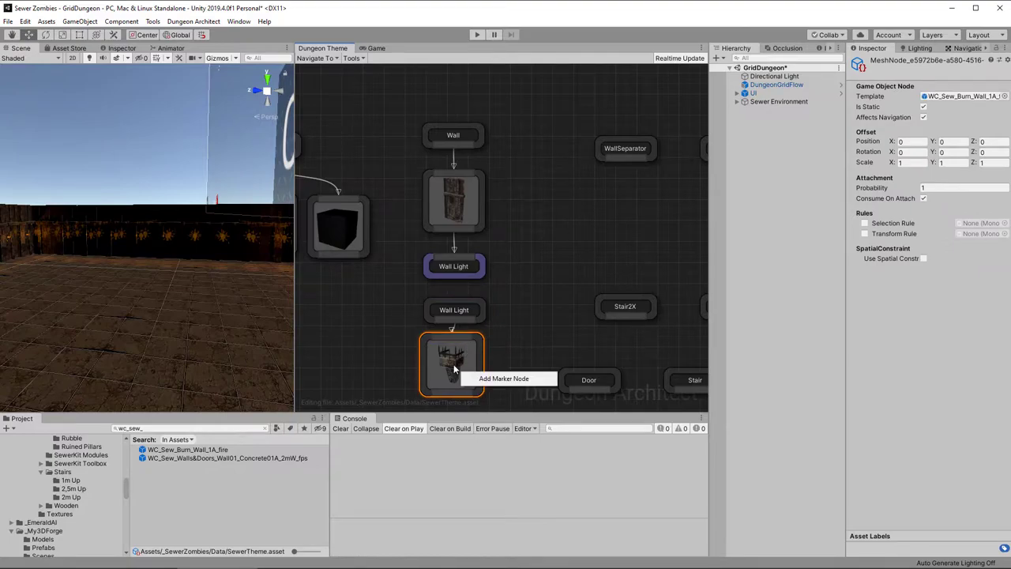
pyautogui.click(446, 360)
pyautogui.moveTo(447, 360); pyautogui.dragTo(450, 379)
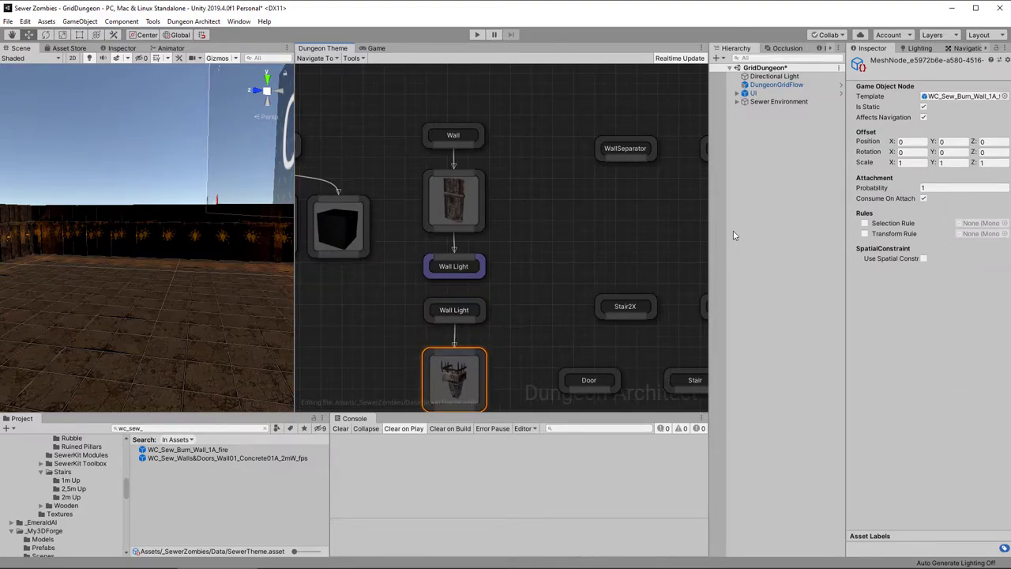
# Step: Set the WC_Sew_Burn_Wall_1A_fire node's Y rotation offset to 180 and its X position offset to -0.1
pyautogui.click(956, 152)
pyautogui.write('180')
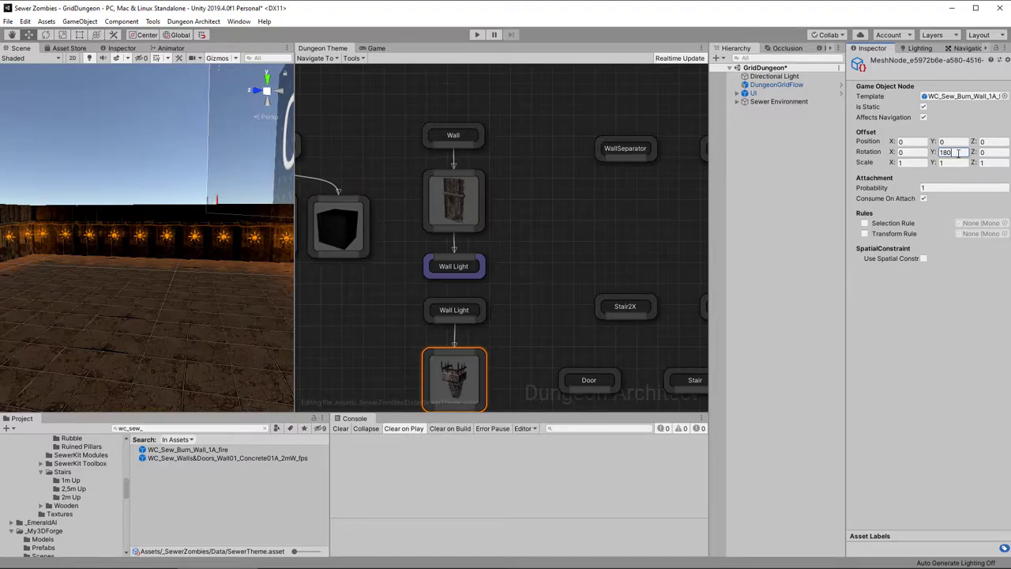
pyautogui.moveTo(116, 295); pyautogui.dragTo(135, 374, button='right')
pyautogui.press('a')
pyautogui.press('d')
pyautogui.press('w')
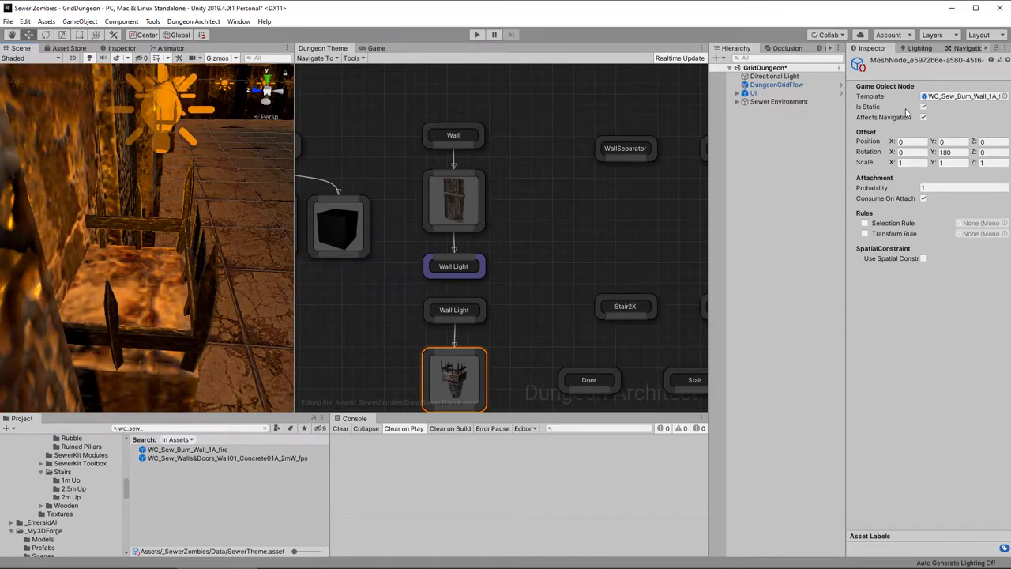
pyautogui.click(914, 141)
pyautogui.write('-0.1')
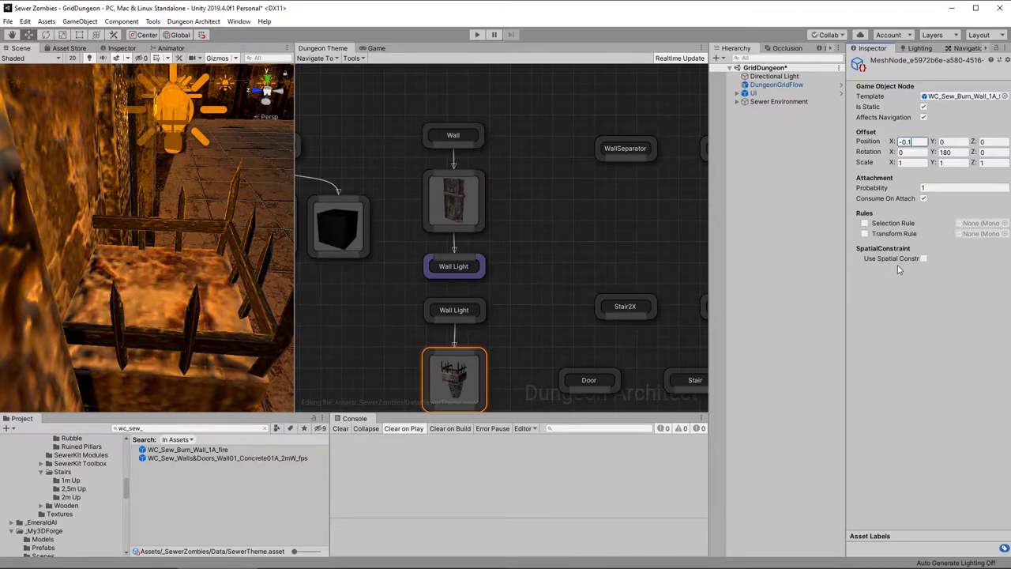
# Step: Enable the selection rule on the WC_Sew_Burn_Wall_1A_fire node and assign the AlternateSelectionRule script to it
pyautogui.click(865, 223)
pyautogui.click(1004, 223)
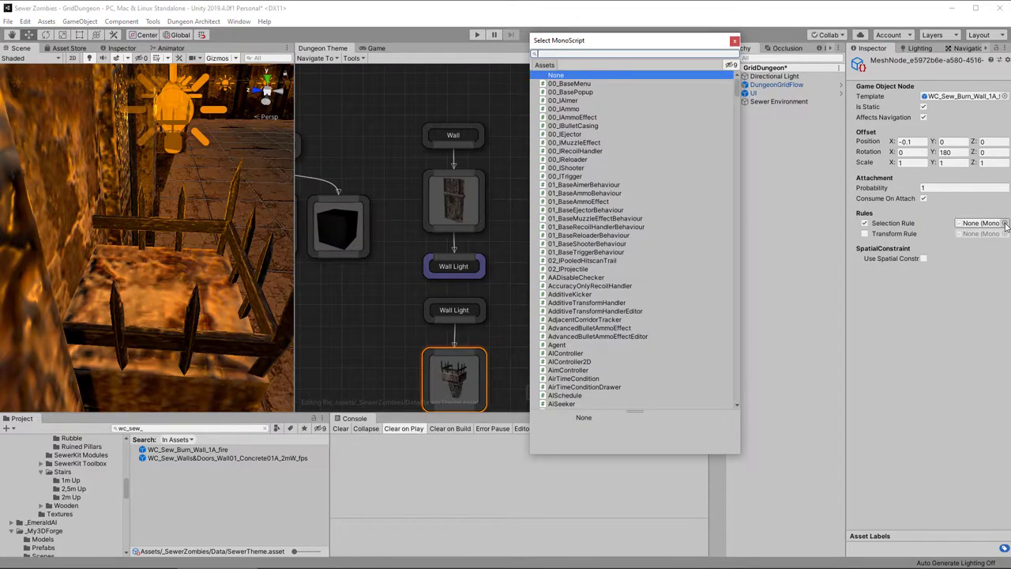
pyautogui.write('altern')
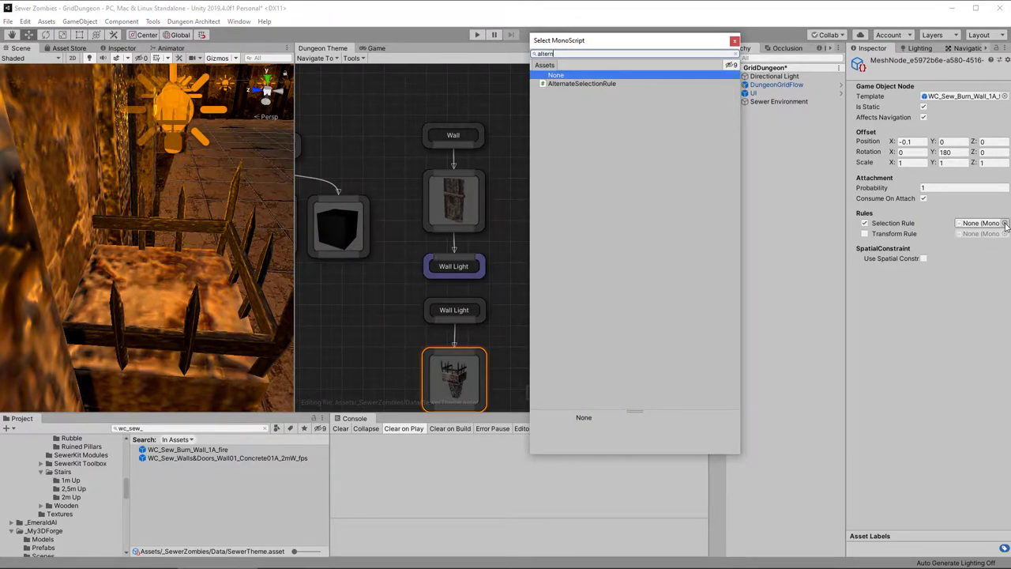
pyautogui.press('Down')
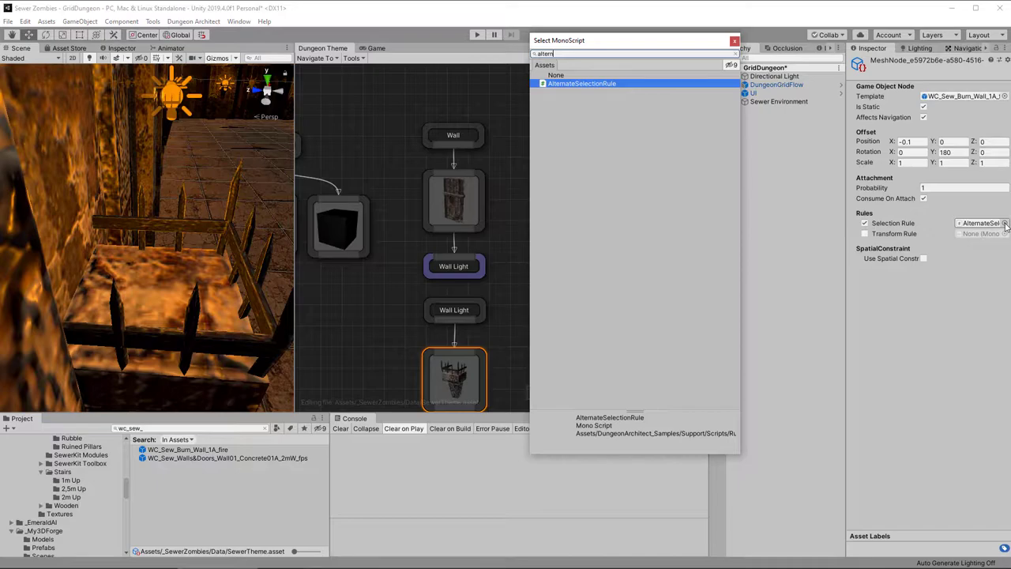
pyautogui.press('Return')
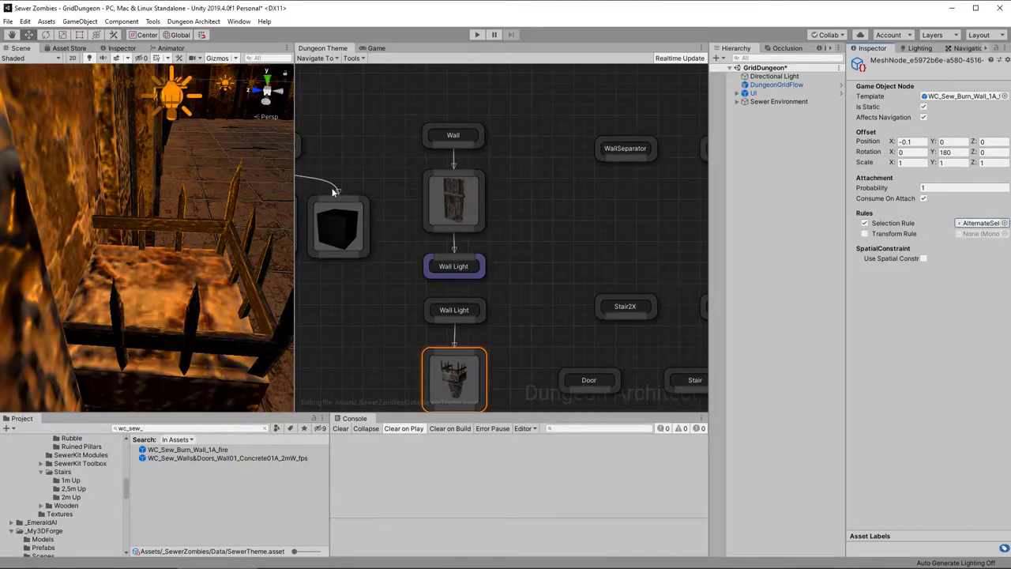
pyautogui.moveTo(176, 233); pyautogui.dragTo(330, 190, button='right')
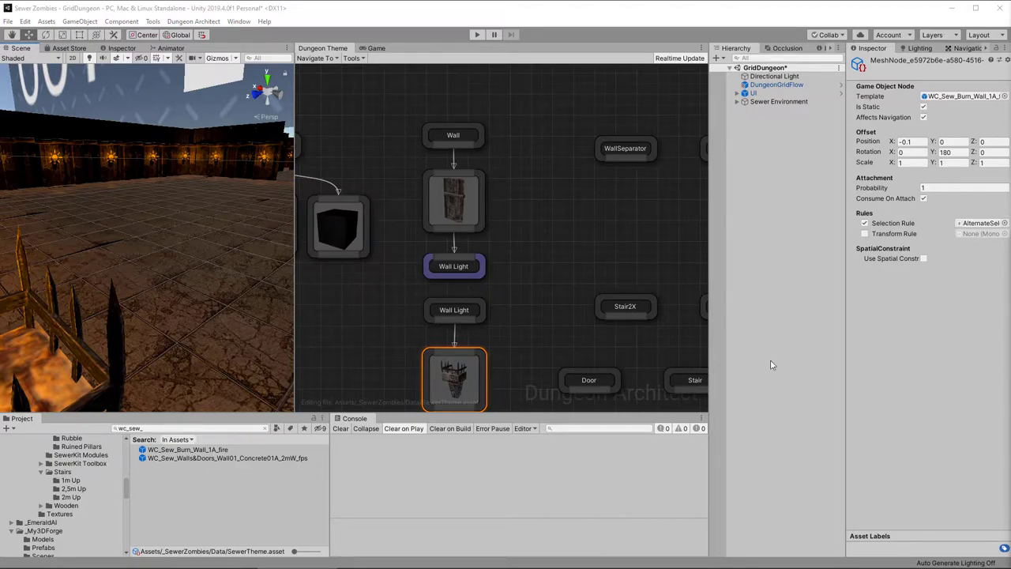
# Step: Search the project for pill center fps, attach the Sew_Pillar_Center1_fps prefab to the WallSeparator marker and align the two nodes
pyautogui.click(189, 429)
pyautogui.hotkey('ctrl', 'a')
pyautogui.press('BackSpace')
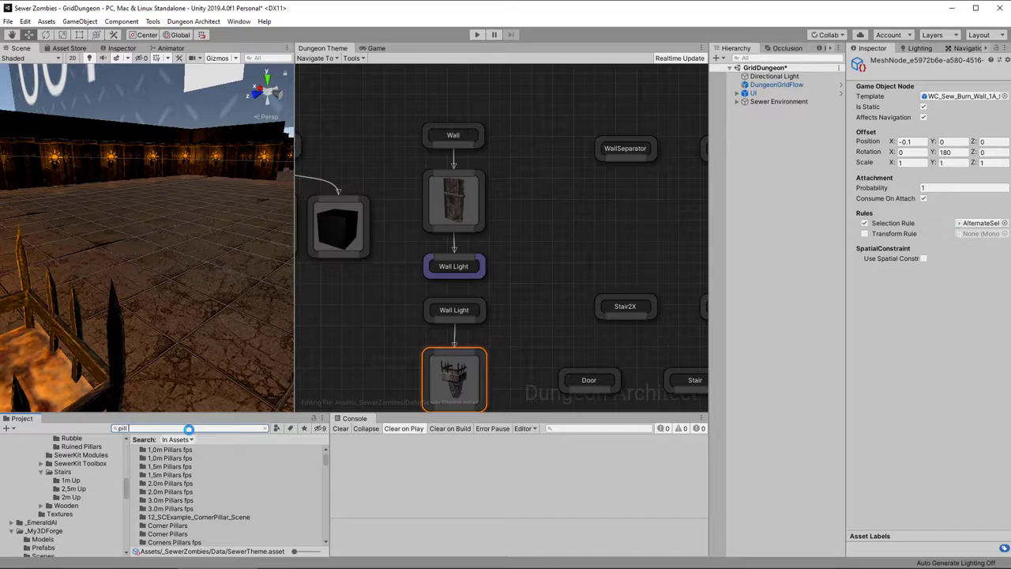
pyautogui.write('center')
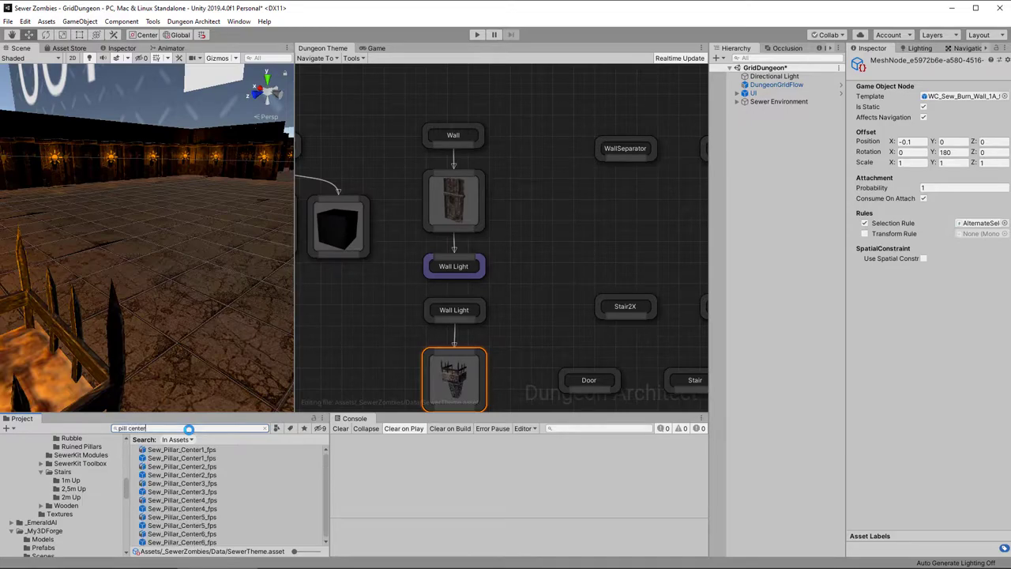
pyautogui.write(' fps')
pyautogui.click(178, 459)
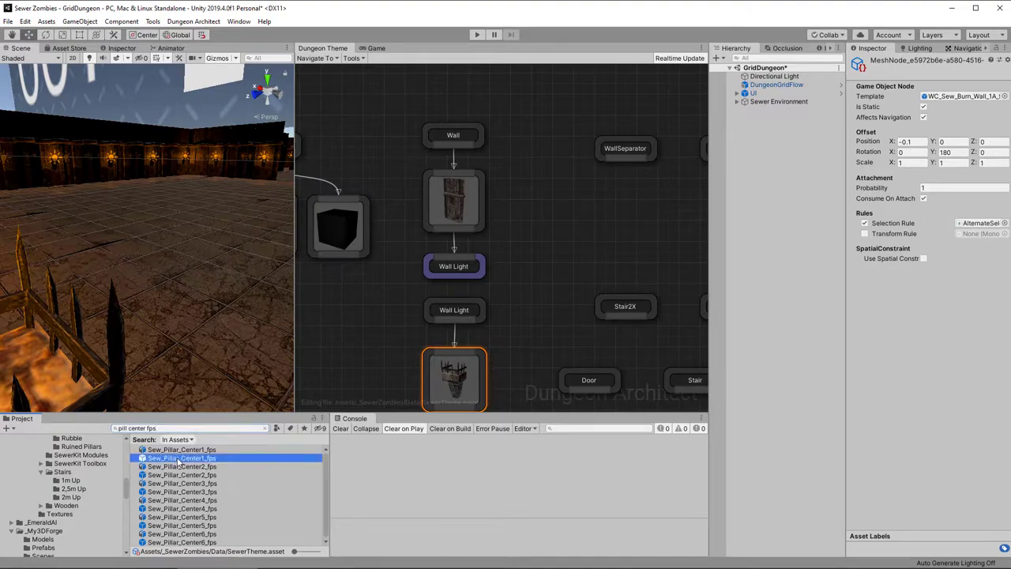
pyautogui.moveTo(179, 463)
pyautogui.mouseDown()
pyautogui.moveTo(661, 223)
pyautogui.moveTo(614, 205)
pyautogui.moveTo(623, 175)
pyautogui.moveTo(617, 217)
pyautogui.mouseUp()
pyautogui.moveTo(557, 109); pyautogui.dragTo(629, 216)
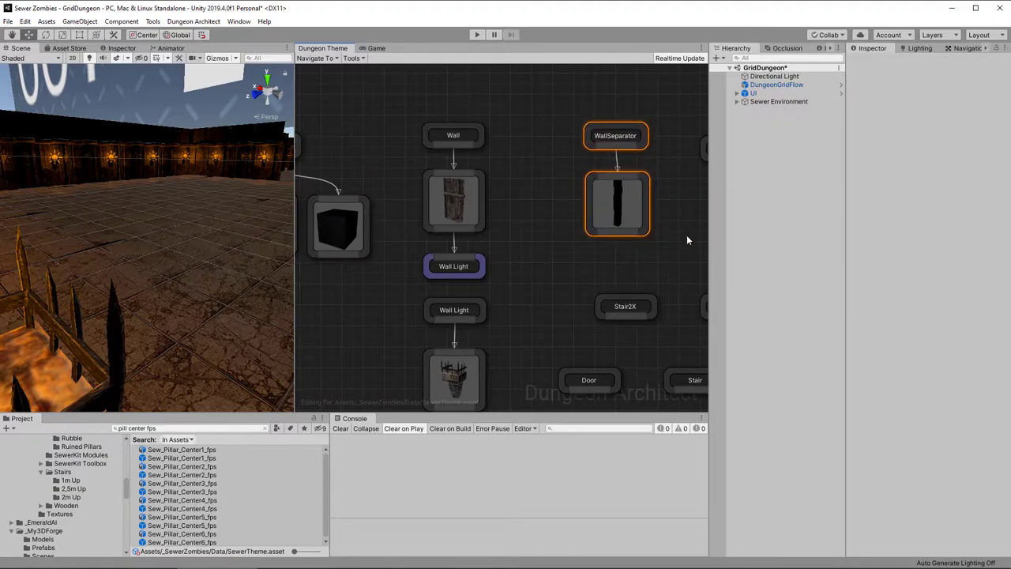
pyautogui.click(666, 271)
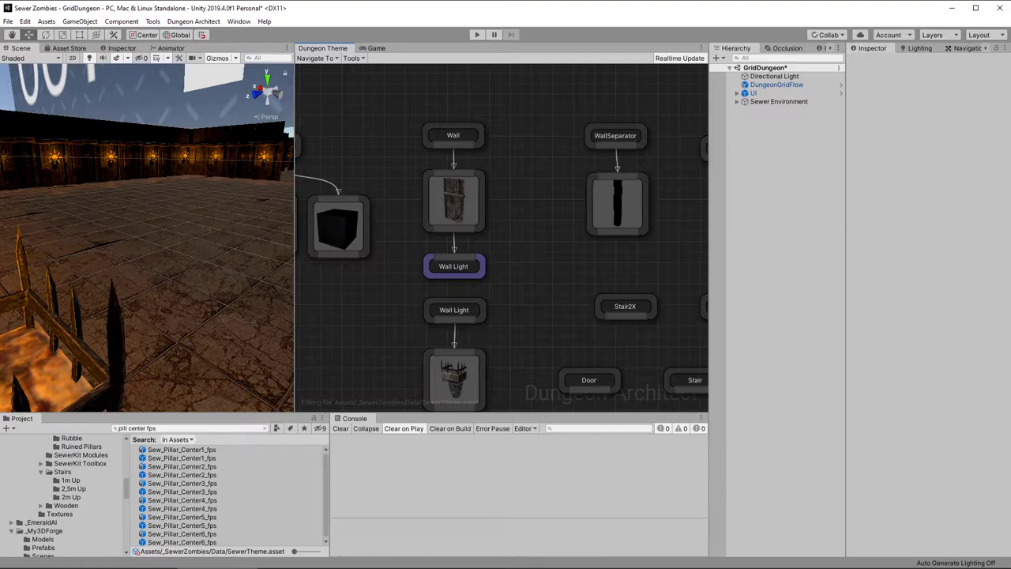
# Step: Search the project for metal01b, attach the Sew_Walls&Doors_Wall01_Metal01B_2mW_fps prefab to the Fence marker and align the two nodes
pyautogui.moveTo(653, 278); pyautogui.dragTo(506, 273, button='right')
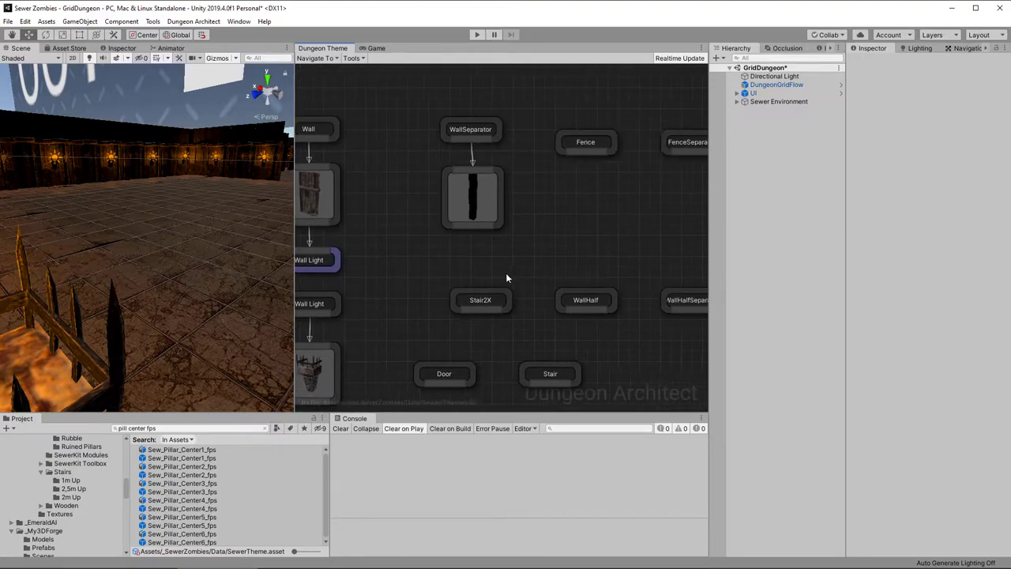
pyautogui.moveTo(582, 146); pyautogui.dragTo(583, 134)
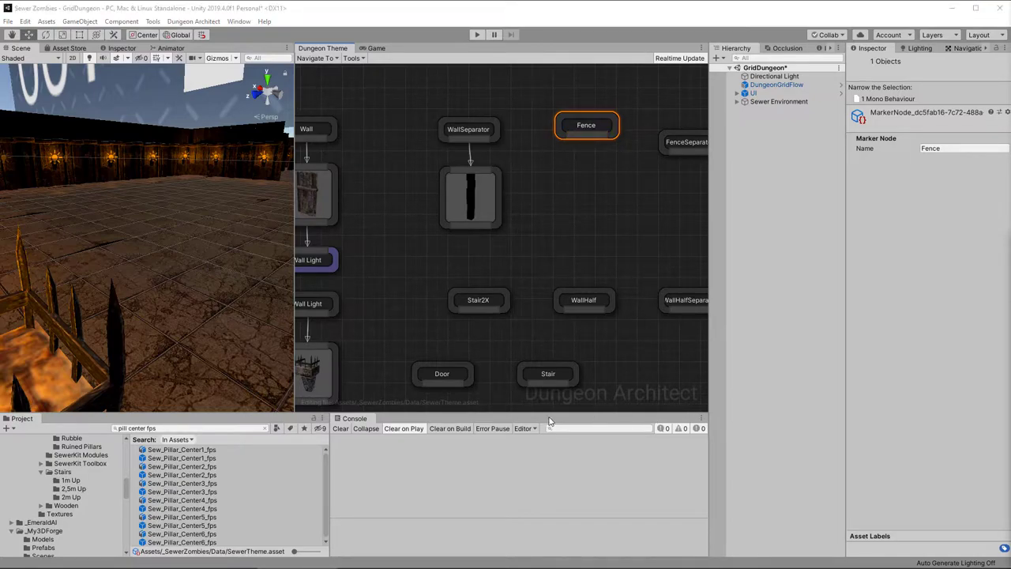
pyautogui.click(199, 427)
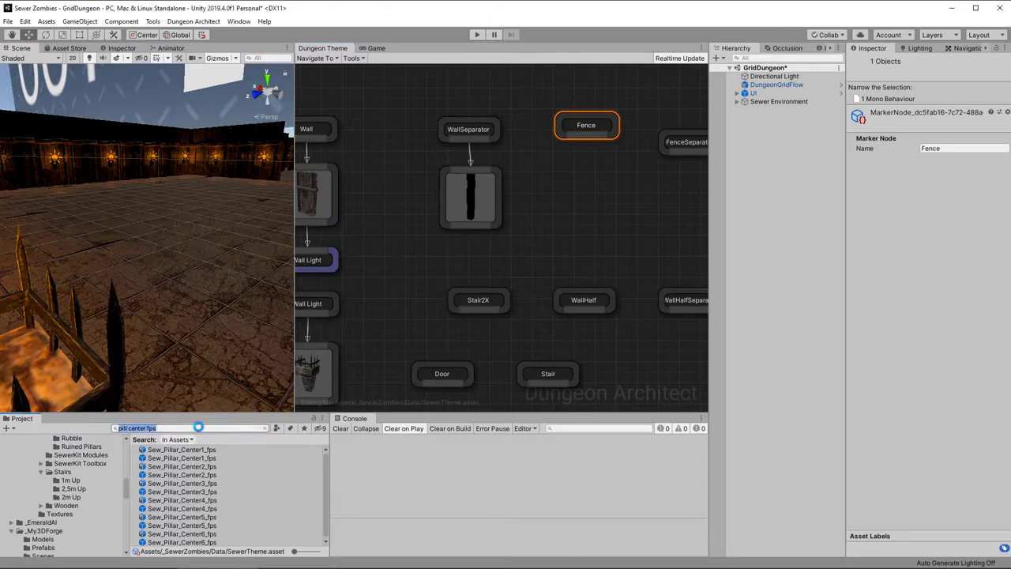
pyautogui.write('metal')
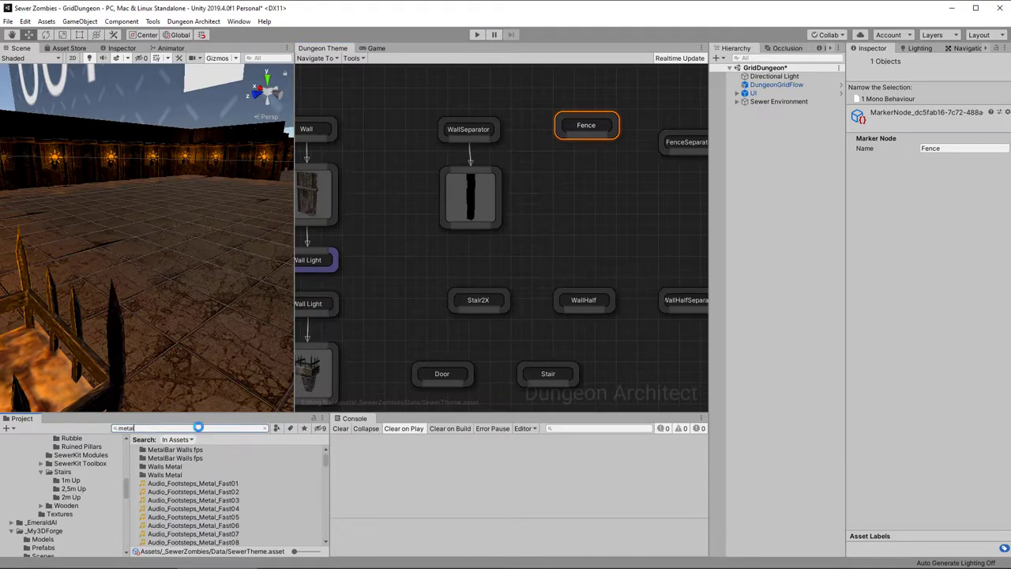
pyautogui.write('01b')
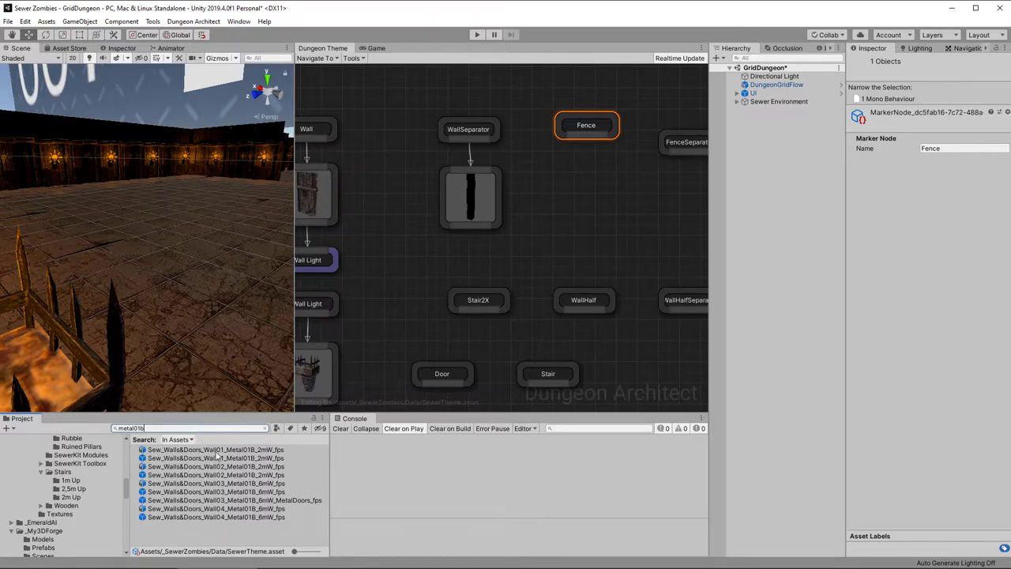
pyautogui.moveTo(217, 454); pyautogui.dragTo(589, 203)
pyautogui.moveTo(585, 143); pyautogui.dragTo(590, 181)
pyautogui.click(600, 218)
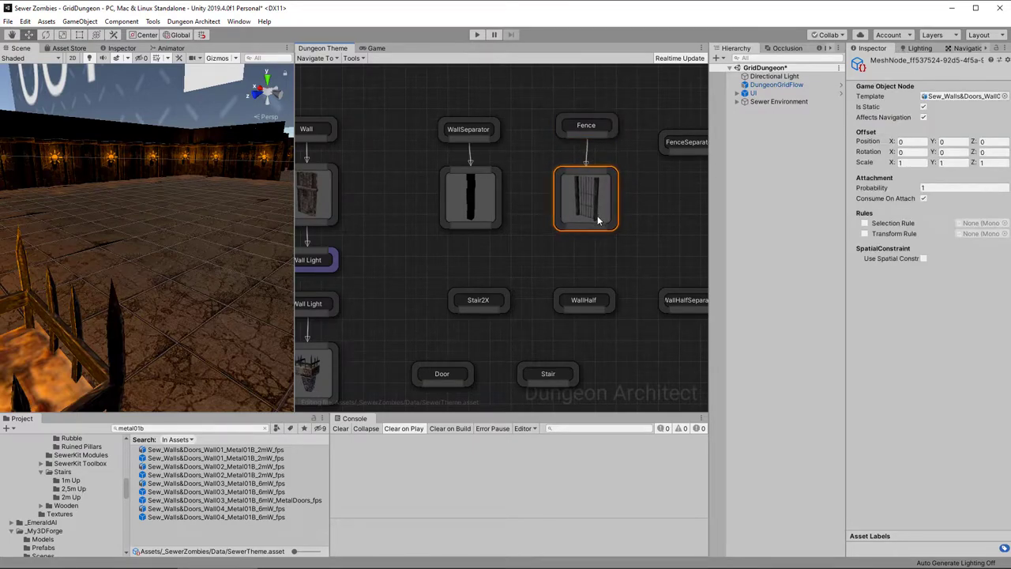
# Step: Set the Y rotation offset of the metal fence prefab node to 90
pyautogui.moveTo(155, 265); pyautogui.dragTo(71, 374, button='right')
pyautogui.press('s')
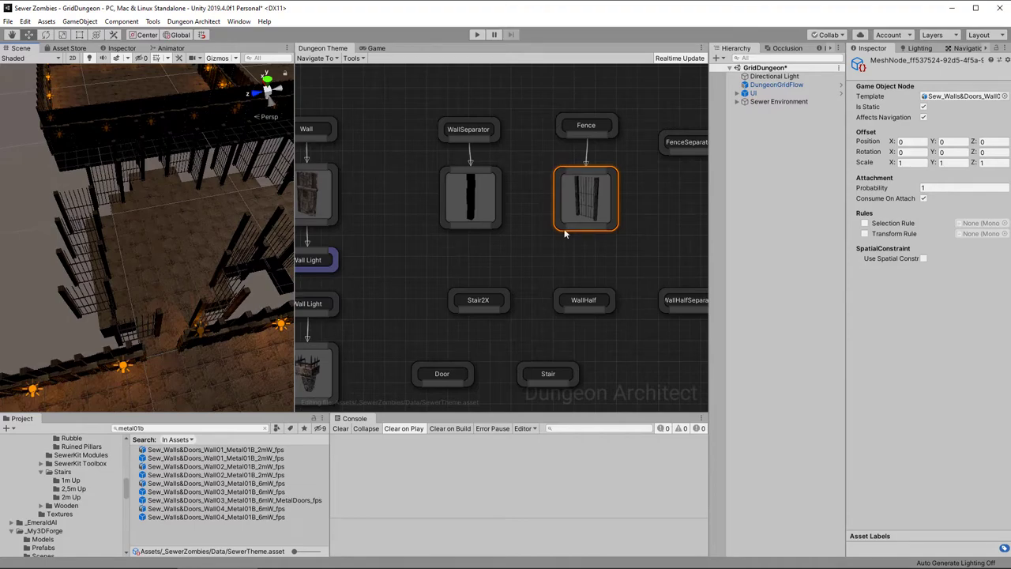
pyautogui.click(958, 161)
pyautogui.click(959, 152)
pyautogui.write('90')
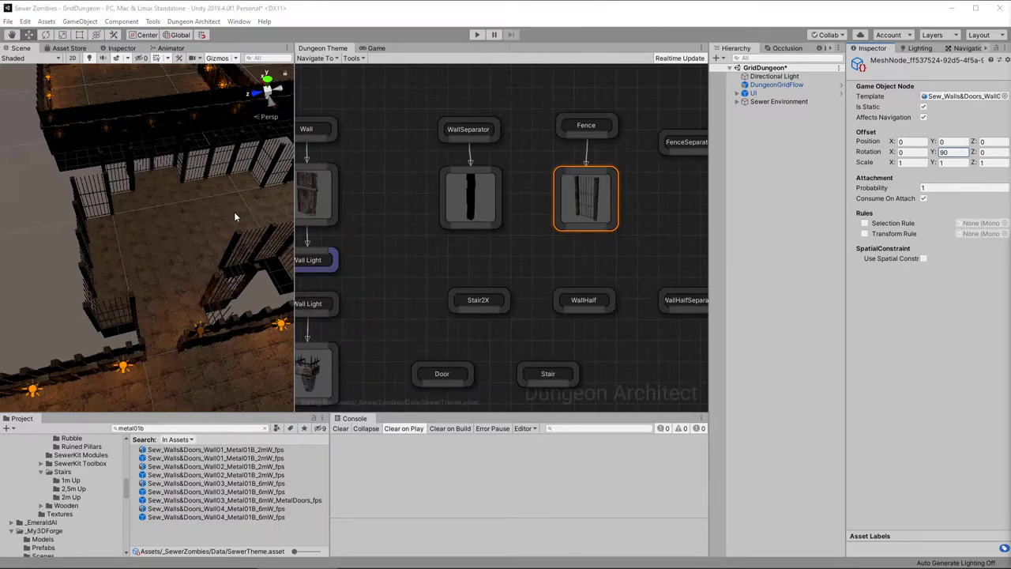
# Step: Rename the Ground marker that feeds the three floor prefab nodes as Floor
pyautogui.moveTo(436, 254); pyautogui.dragTo(707, 330, button='middle')
pyautogui.click(400, 225)
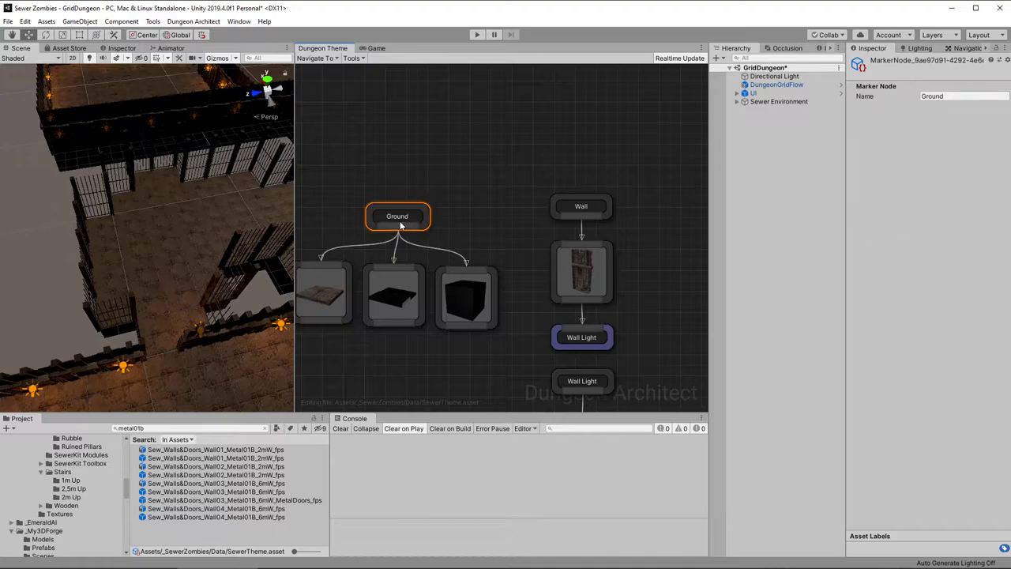
pyautogui.click(958, 99)
pyautogui.doubleClick(957, 98)
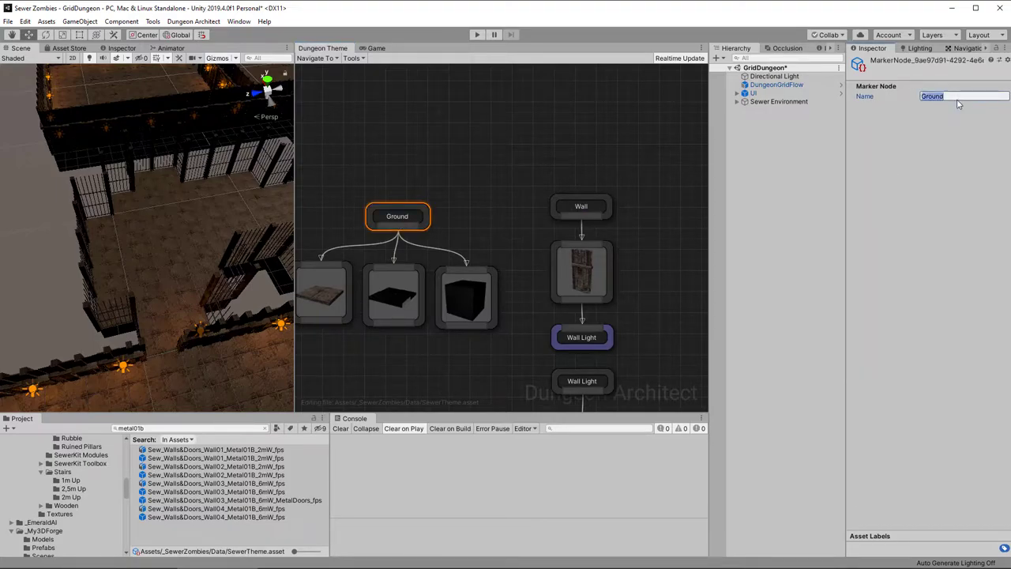
pyautogui.write('Floor')
pyautogui.click(391, 132)
# Step: Add a marker node named Ground in the empty area above the Floor marker
pyautogui.moveTo(366, 128); pyautogui.dragTo(455, 176, button='middle')
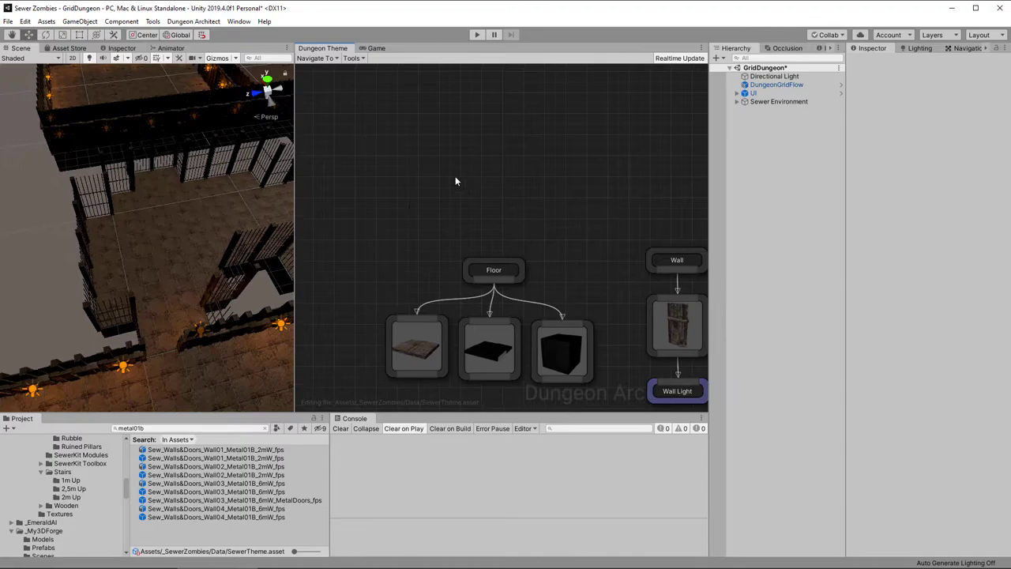
pyautogui.rightClick(428, 132)
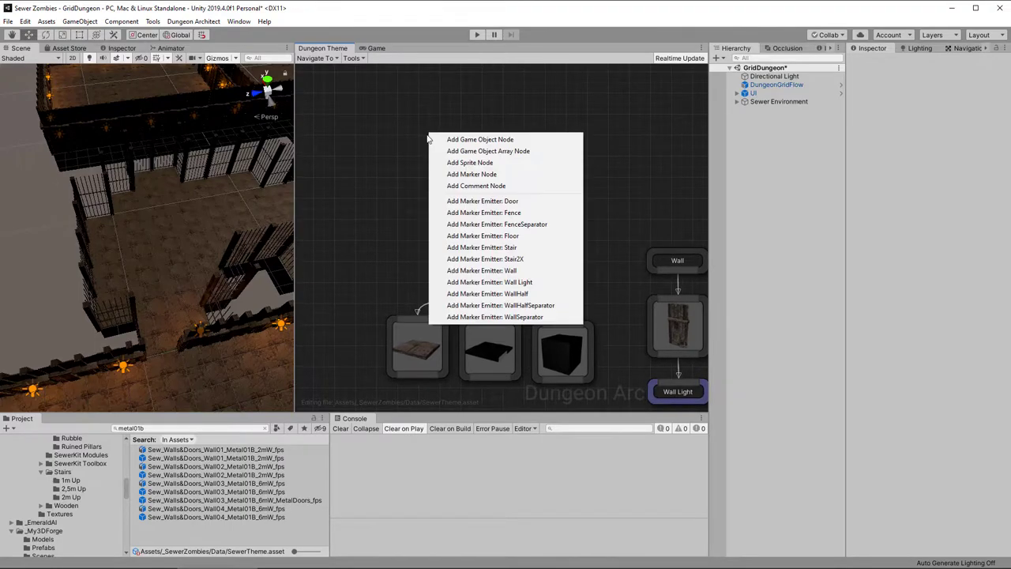
pyautogui.click(459, 173)
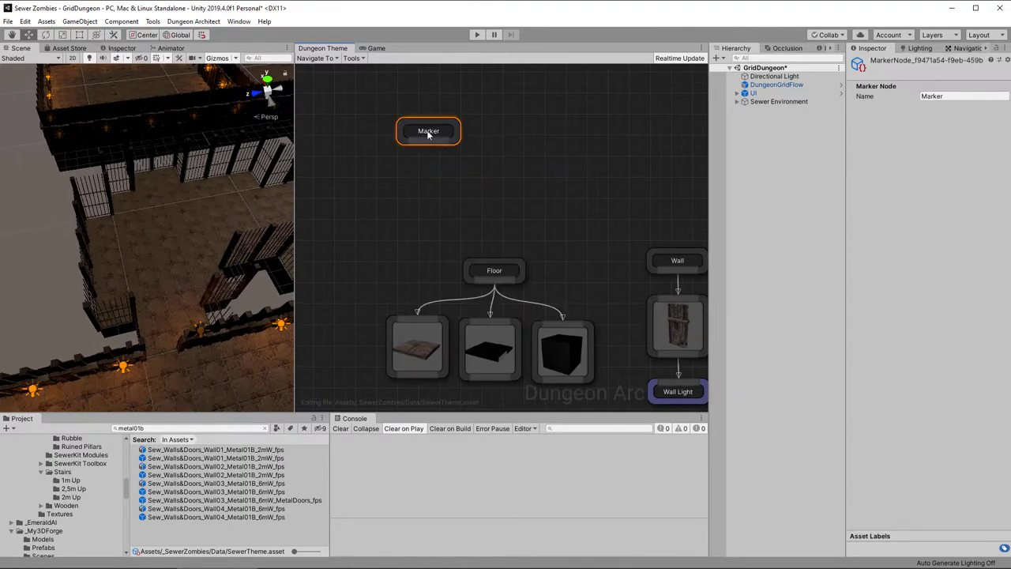
pyautogui.click(940, 96)
pyautogui.write('Ground')
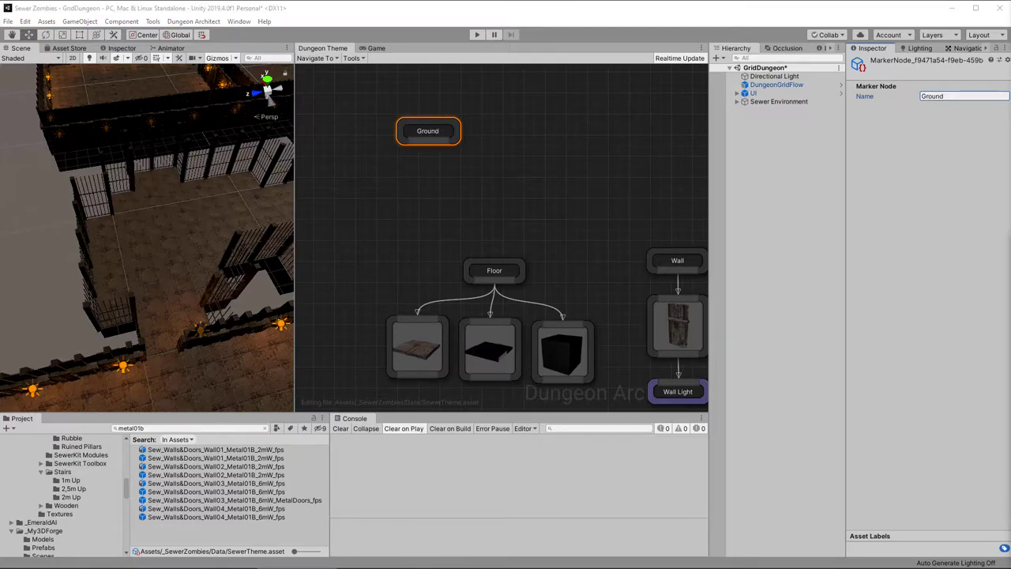
pyautogui.click(393, 174)
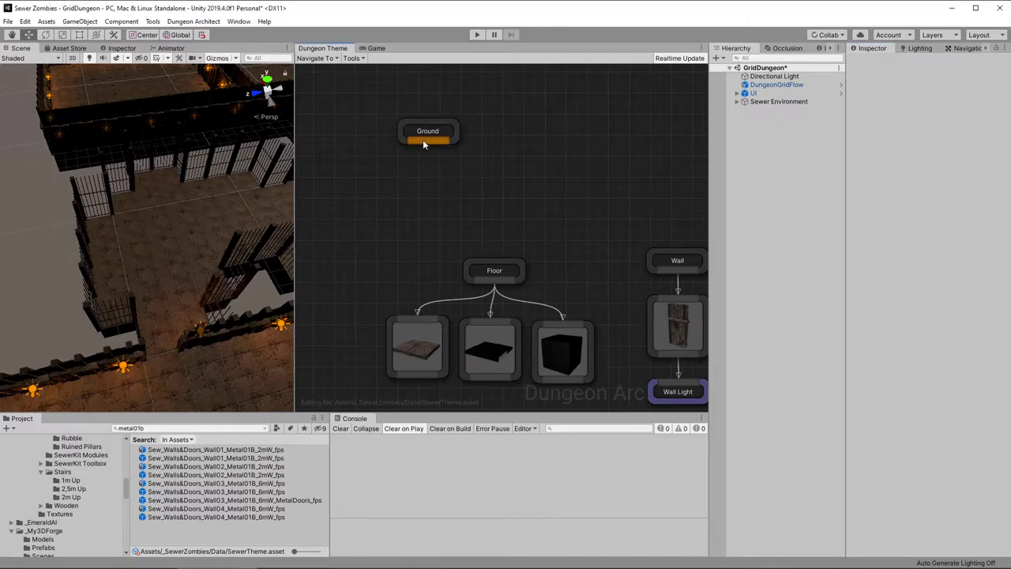
# Step: Attach a game object node without a template to the Ground marker and turn off its Consume On Attach option
pyautogui.moveTo(427, 143); pyautogui.dragTo(399, 169)
pyautogui.click(455, 180)
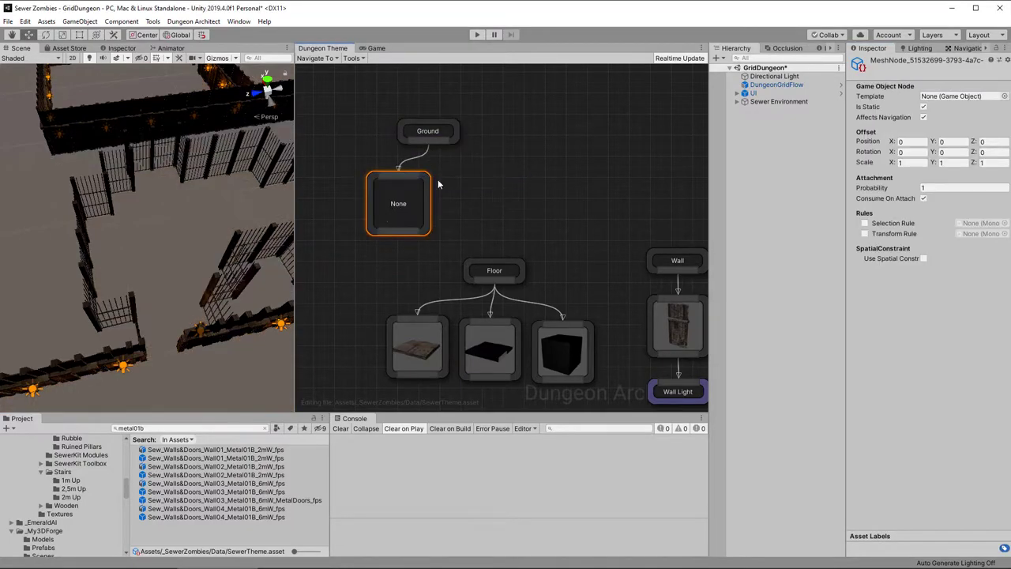
pyautogui.click(938, 189)
pyautogui.doubleClick(937, 189)
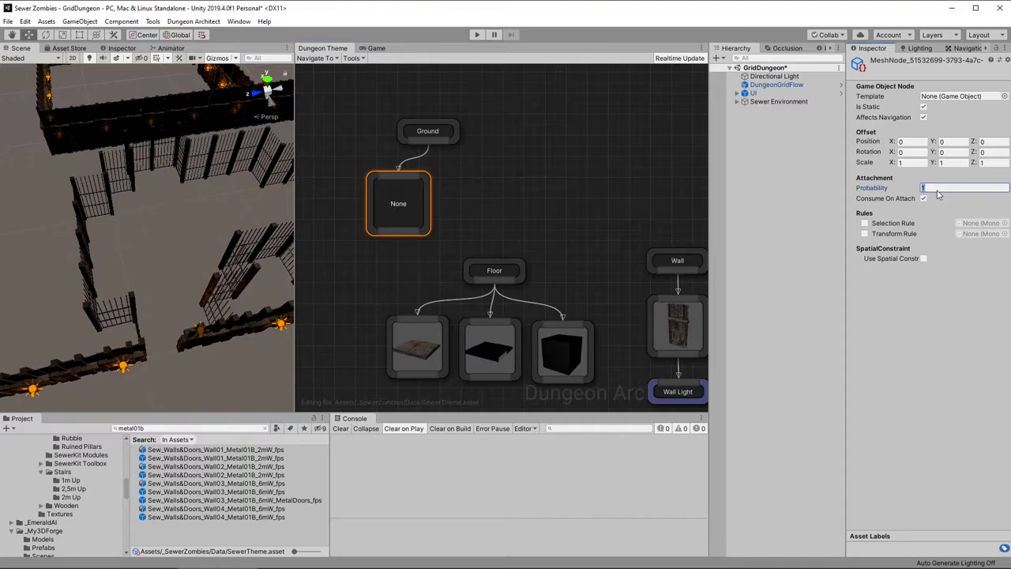
pyautogui.click(924, 199)
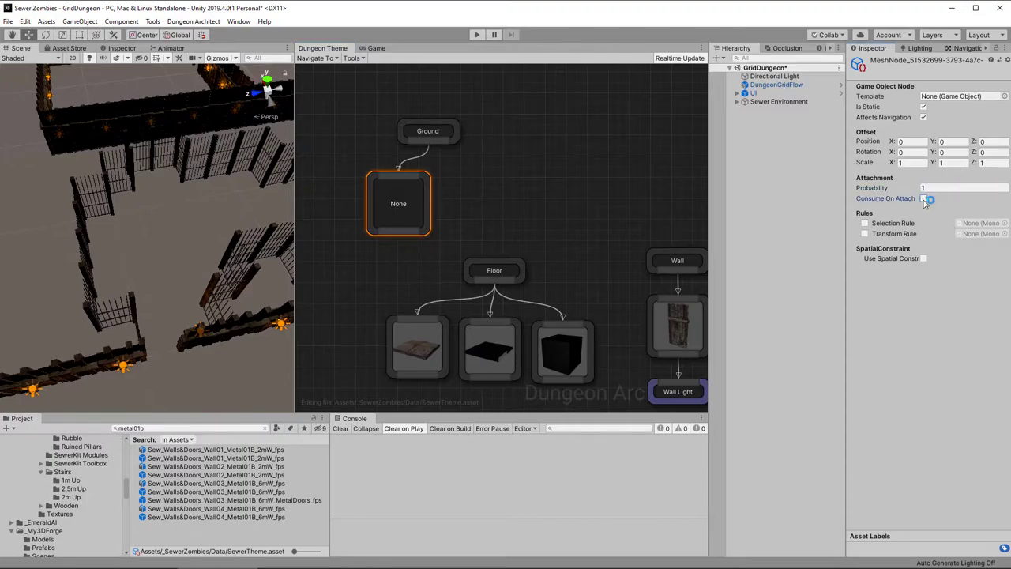
# Step: Attach a Floor marker emitter to the empty game object node under the Ground marker
pyautogui.moveTo(398, 233); pyautogui.dragTo(368, 255)
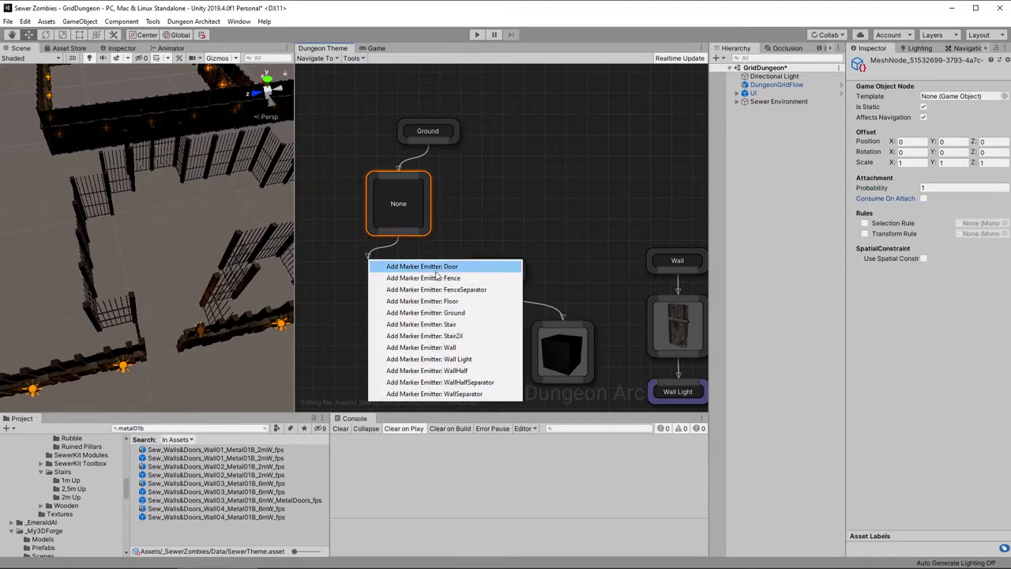
pyautogui.click(446, 304)
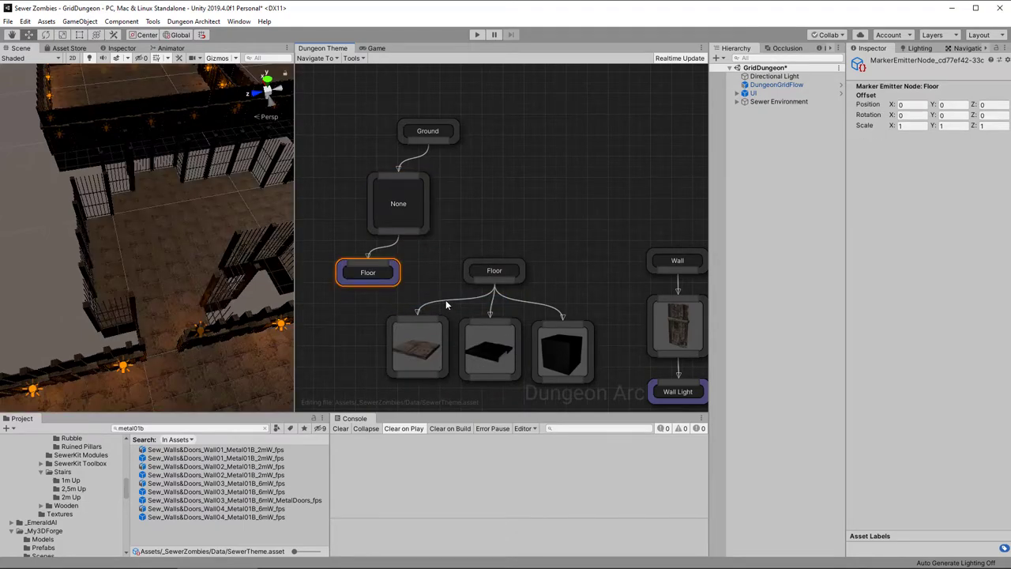
pyautogui.moveTo(399, 242); pyautogui.dragTo(422, 256)
pyautogui.click(507, 195)
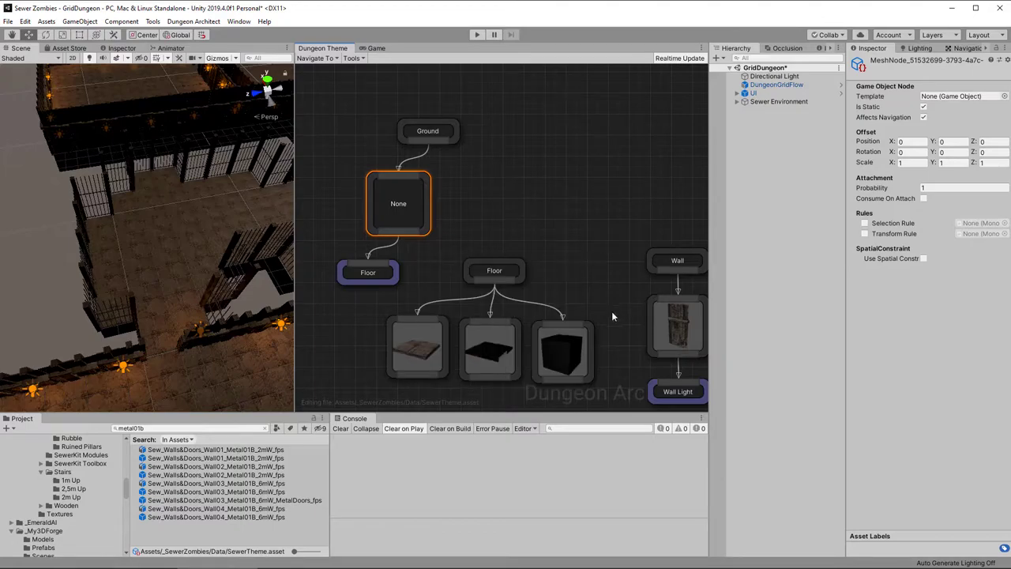
# Step: Add a marker node named Room Decor in the empty area below the Door marker
pyautogui.moveTo(611, 312); pyautogui.dragTo(242, 181, button='right')
pyautogui.moveTo(677, 359); pyautogui.dragTo(640, 69, button='right')
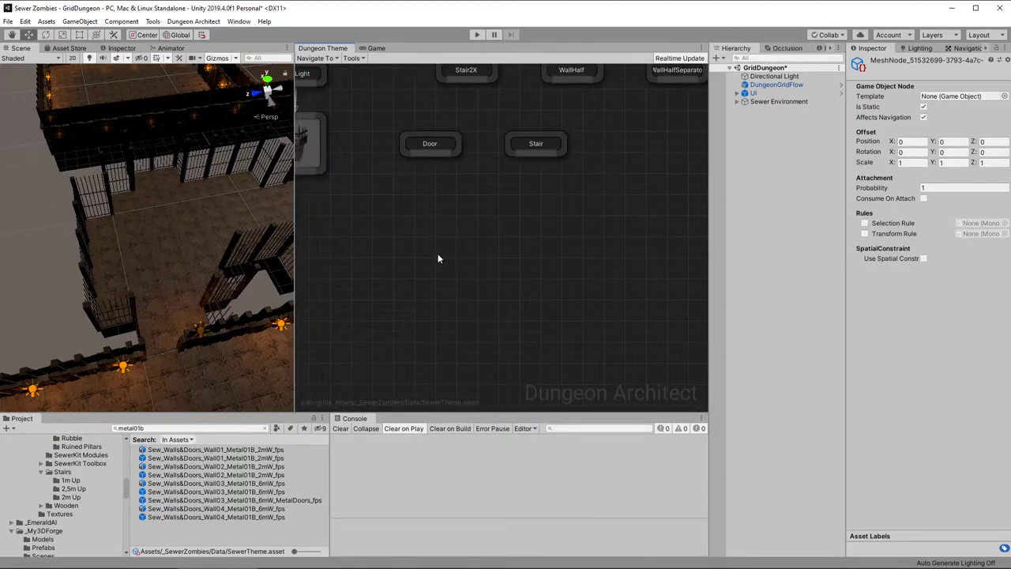
pyautogui.rightClick(447, 256)
pyautogui.click(485, 293)
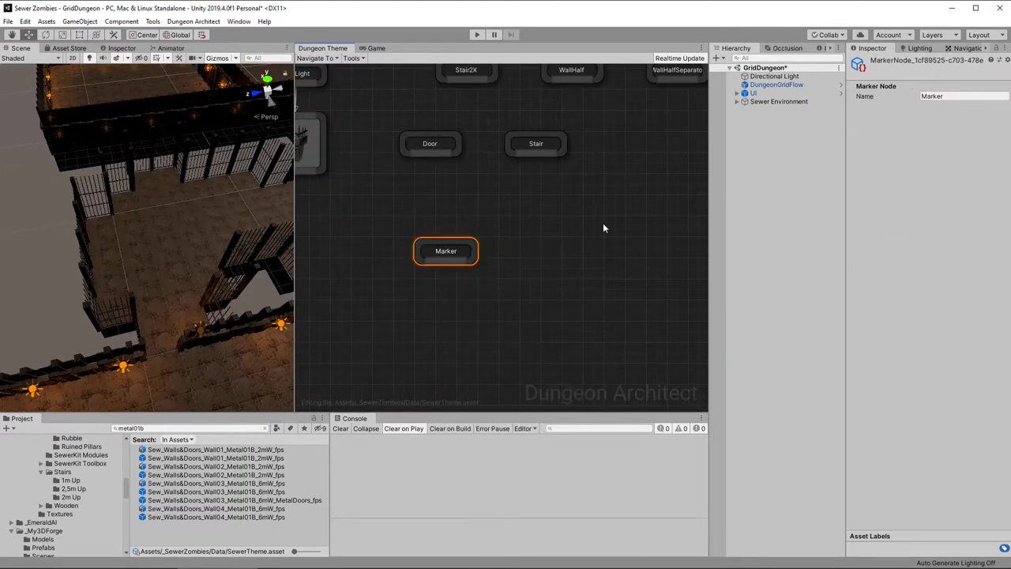
pyautogui.click(953, 96)
pyautogui.write('Room')
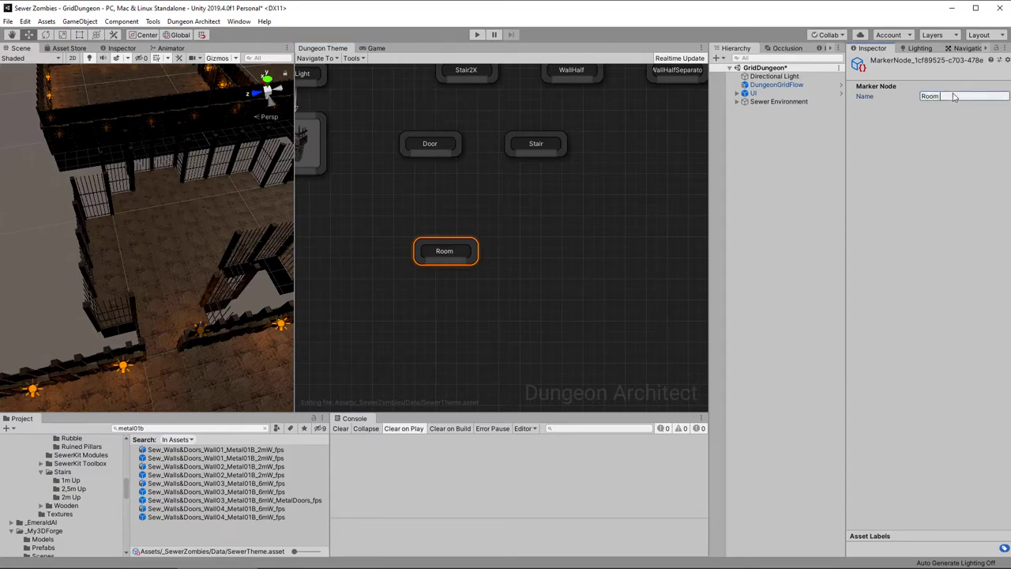
pyautogui.write(' Decor')
pyautogui.moveTo(388, 98); pyautogui.dragTo(636, 338, button='middle')
pyautogui.moveTo(382, 281); pyautogui.dragTo(487, 455, button='middle')
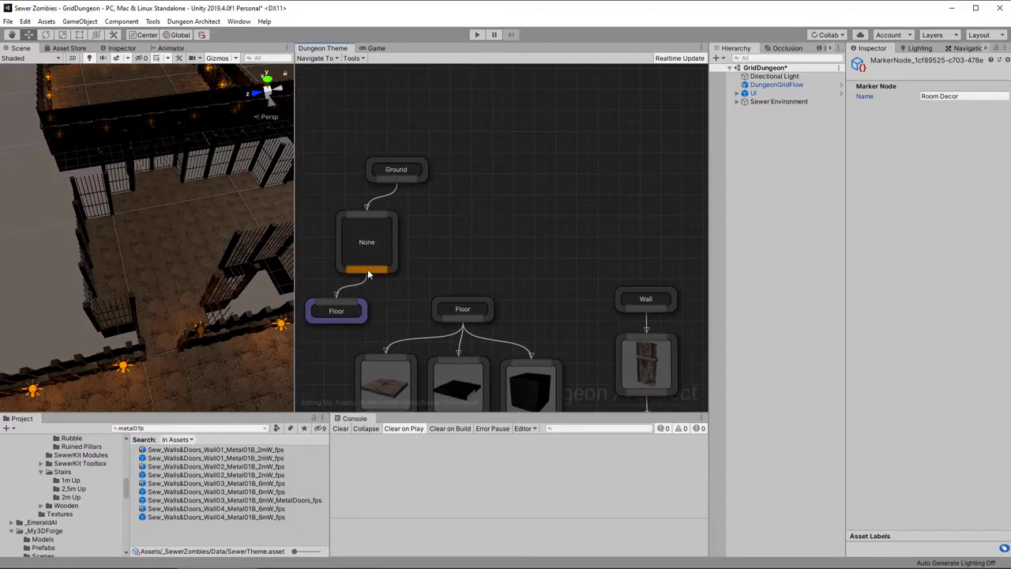
# Step: Attach a Room Decor marker emitter to the empty node under Ground and move the whole Ground node group higher
pyautogui.moveTo(372, 272); pyautogui.dragTo(396, 302)
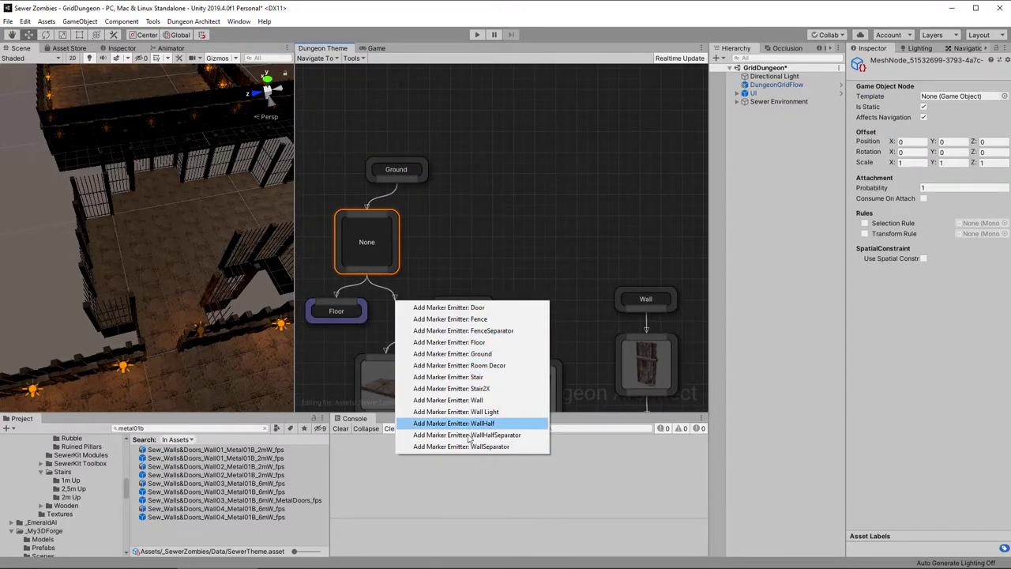
pyautogui.click(442, 365)
pyautogui.moveTo(345, 316); pyautogui.dragTo(335, 313)
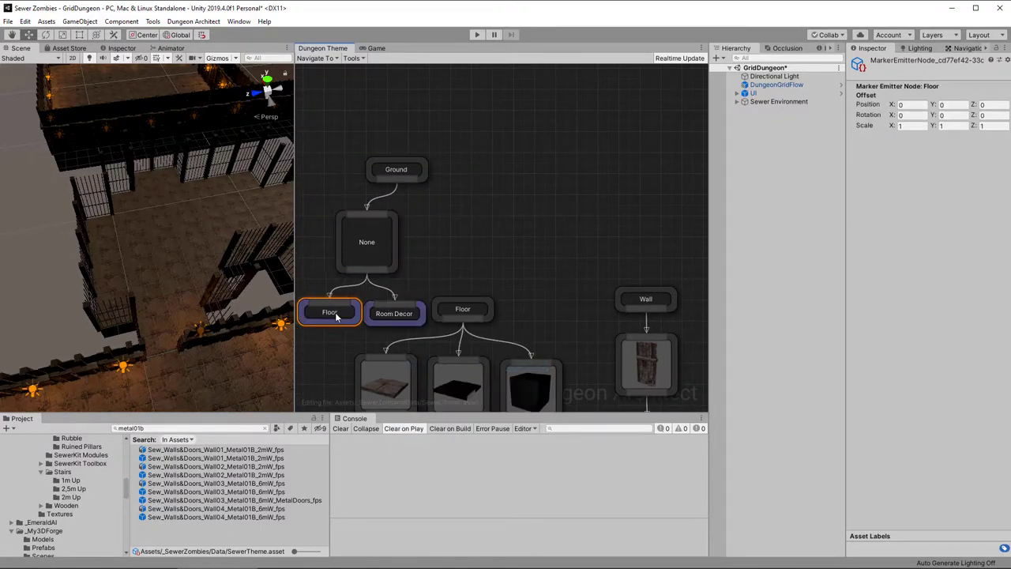
pyautogui.moveTo(322, 132); pyautogui.dragTo(397, 319)
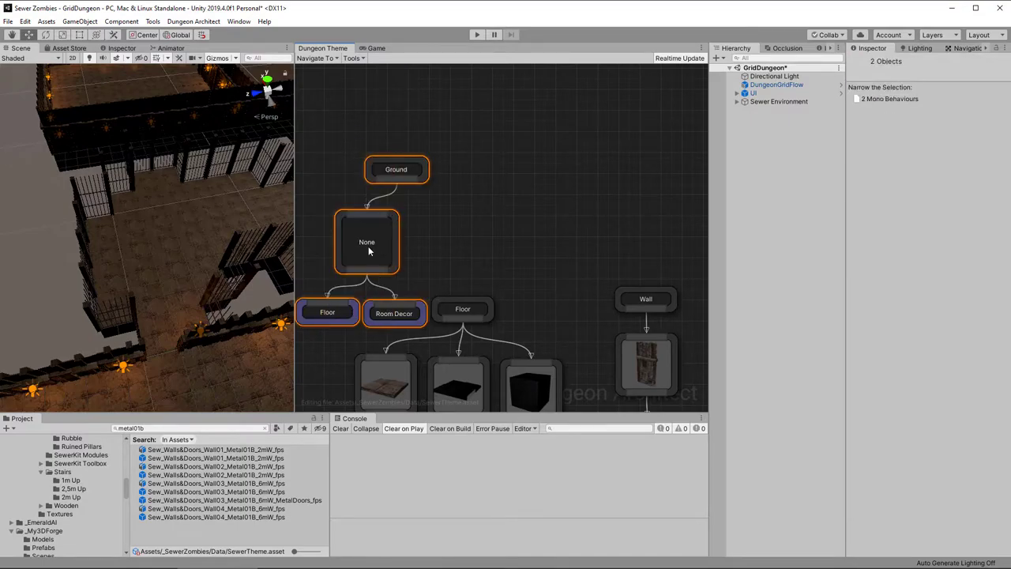
pyautogui.moveTo(401, 253); pyautogui.dragTo(398, 178)
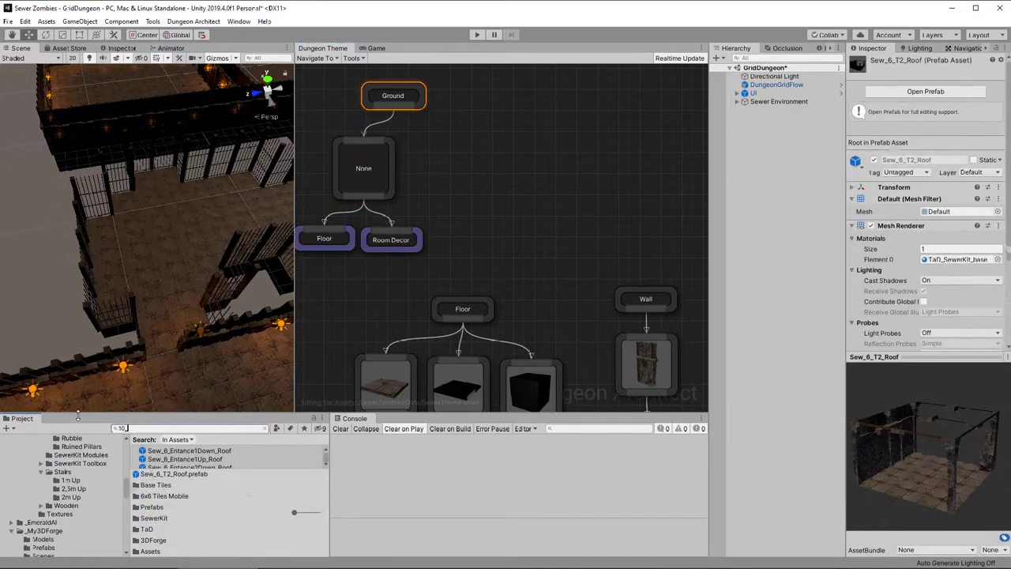
# Step: Search the project for 10_ground 2x2 and attach the Sew_10_Ground_2x2 prefab to the Ground marker
pyautogui.write('_ground')
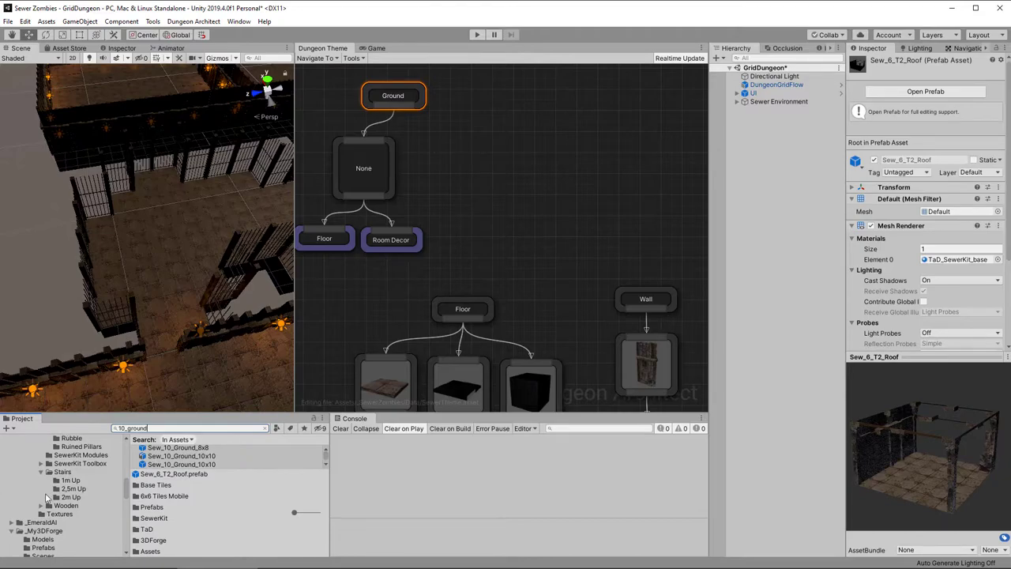
pyautogui.write(' 2x2')
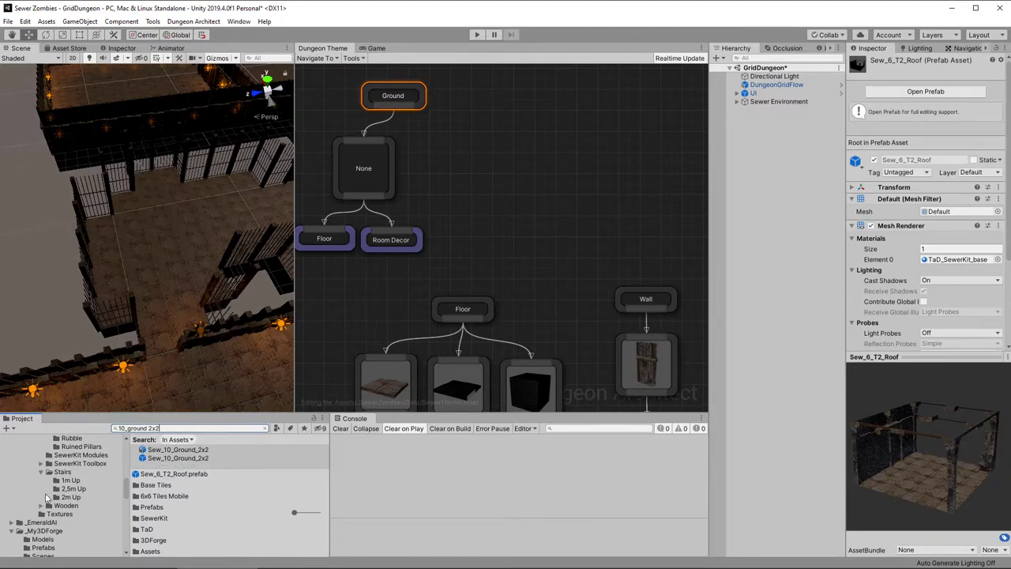
pyautogui.moveTo(175, 450)
pyautogui.mouseDown()
pyautogui.moveTo(451, 163)
pyautogui.moveTo(409, 112)
pyautogui.moveTo(446, 133)
pyautogui.moveTo(445, 178)
pyautogui.mouseUp()
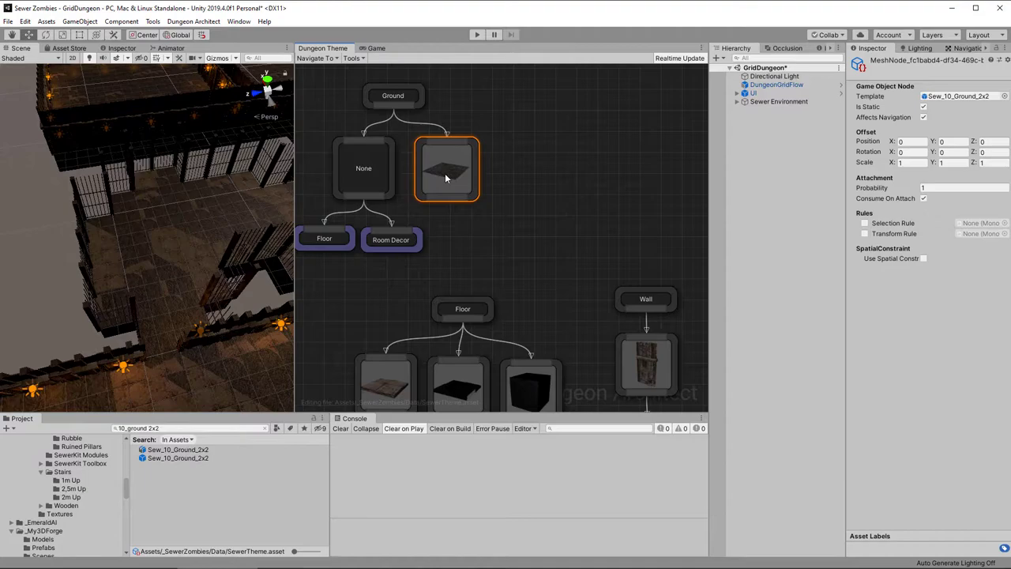
# Step: Set the Sew_10_Ground_2x2 node's offset to Y position 3 and Z rotation 180, and inspect the dungeon from inside
pyautogui.click(955, 143)
pyautogui.write('3')
pyautogui.press('Tab')
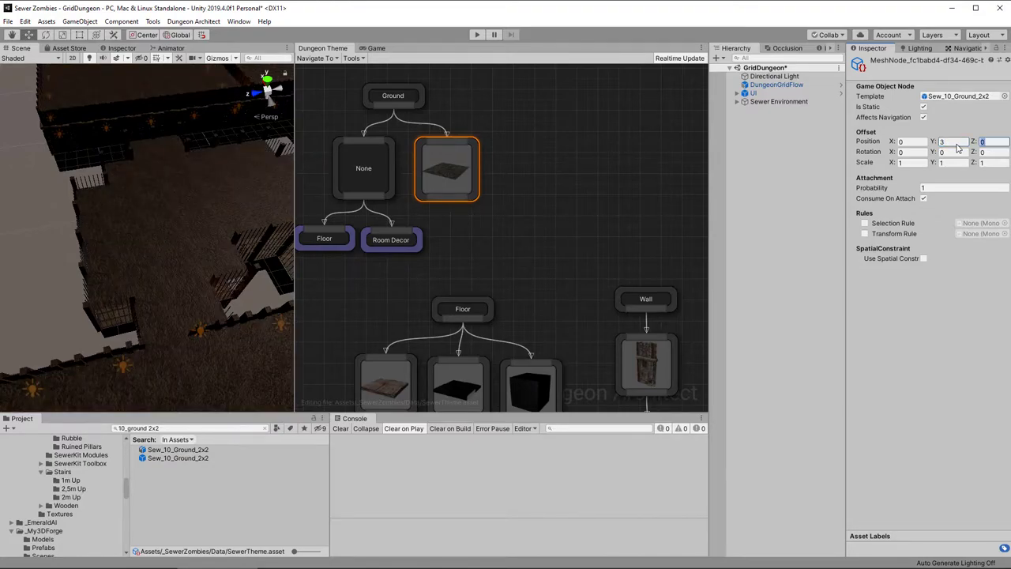
pyautogui.press('Tab')
pyautogui.press('Tab')
pyautogui.press('Tab')
pyautogui.write('180')
pyautogui.press('Tab')
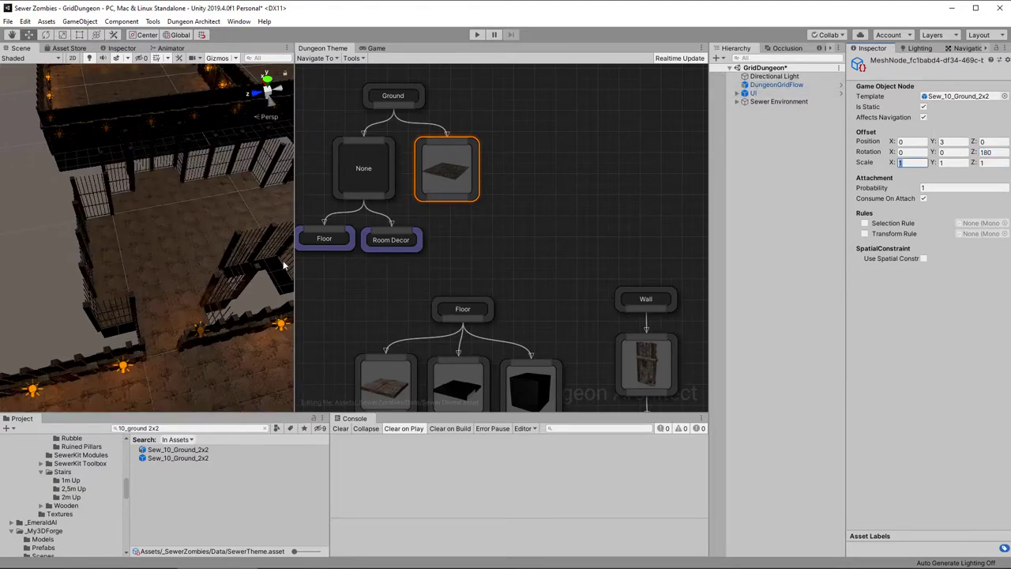
pyautogui.moveTo(173, 278); pyautogui.dragTo(537, 264, button='right')
pyautogui.press('w')
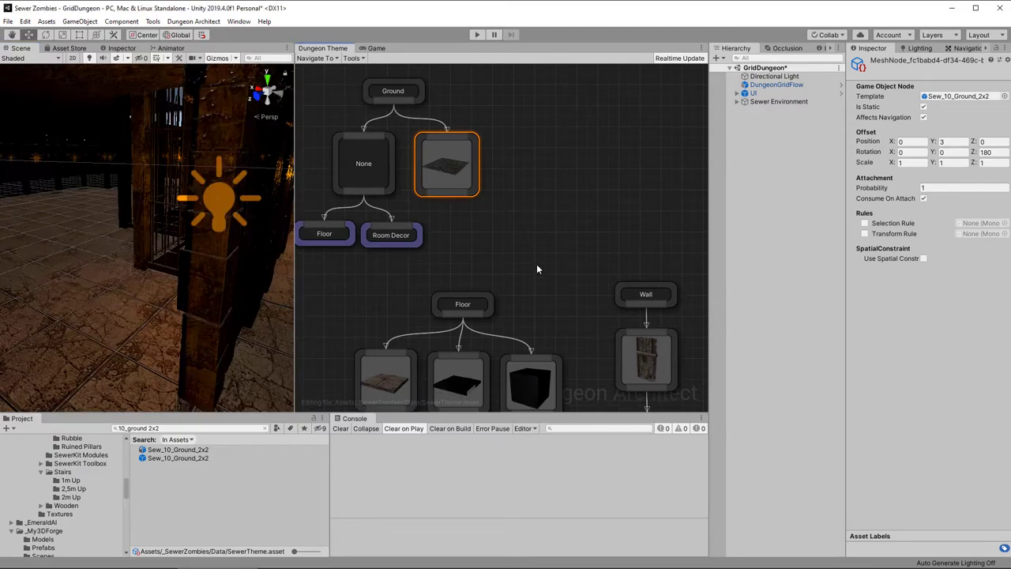
# Step: Move the Room Decor marker farther below the Door and Stair markers
pyautogui.moveTo(537, 269); pyautogui.dragTo(516, 56, button='middle')
pyautogui.moveTo(528, 295); pyautogui.dragTo(411, 194, button='right')
pyautogui.moveTo(601, 242); pyautogui.dragTo(551, 191, button='right')
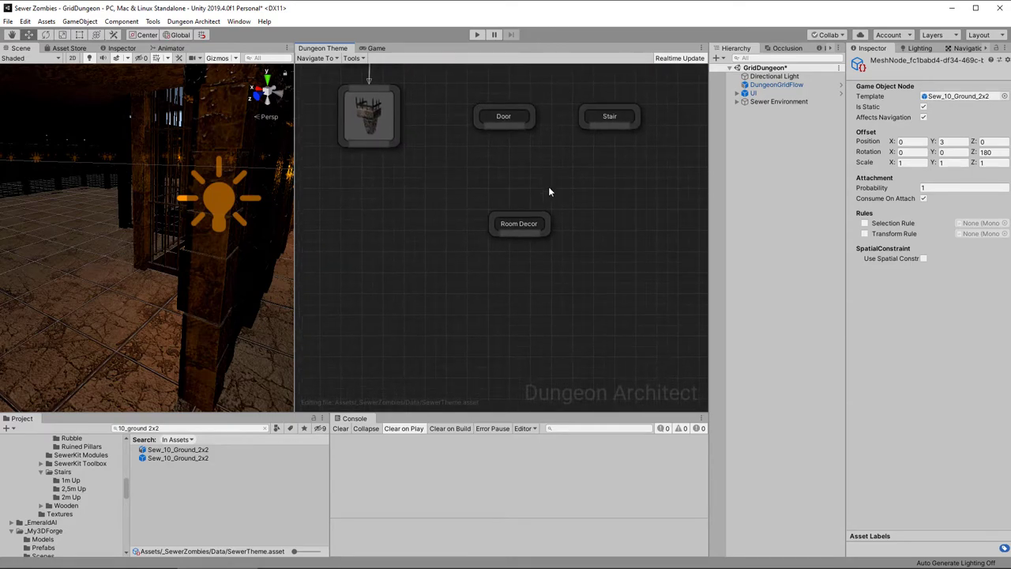
pyautogui.moveTo(526, 222)
pyautogui.mouseDown()
pyautogui.moveTo(515, 224)
pyautogui.moveTo(514, 252)
pyautogui.mouseUp()
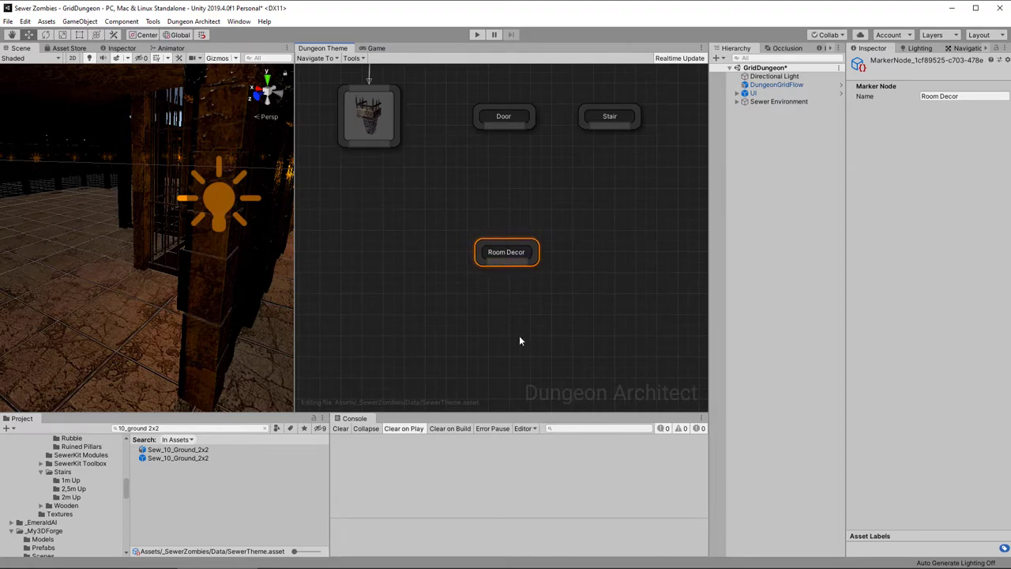
# Step: Add a marker node named Rubbish in the empty area below the Room Decor marker
pyautogui.moveTo(519, 341); pyautogui.dragTo(529, 214, button='right')
pyautogui.rightClick(505, 290)
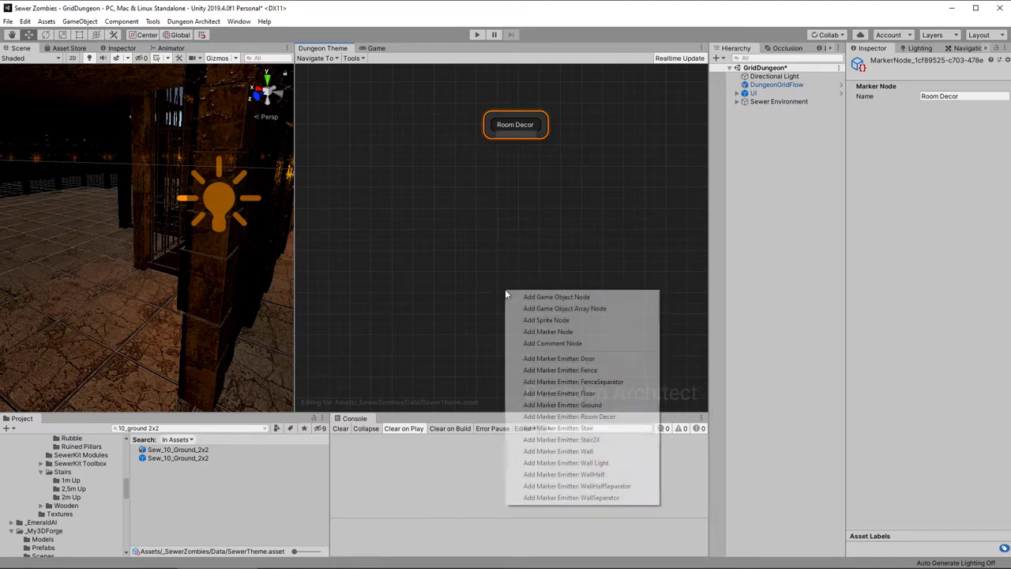
pyautogui.click(547, 332)
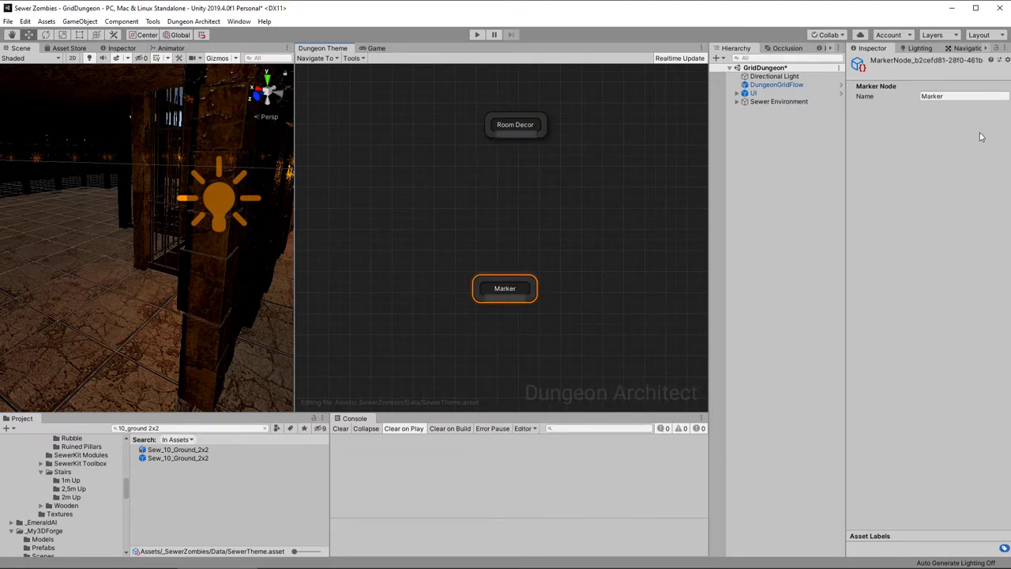
pyautogui.click(958, 97)
pyautogui.write('Rubbish')
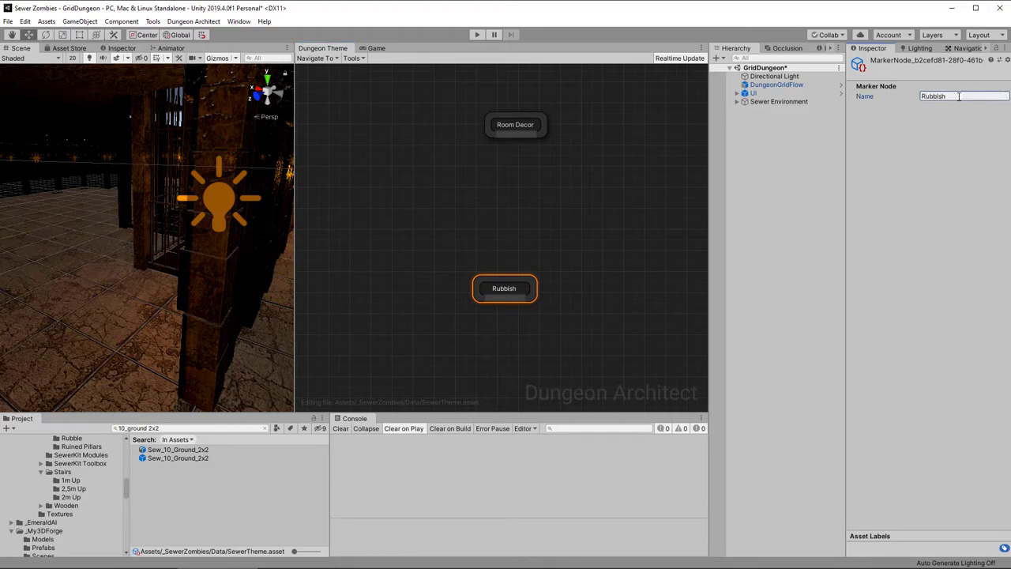
pyautogui.moveTo(507, 286); pyautogui.dragTo(530, 285)
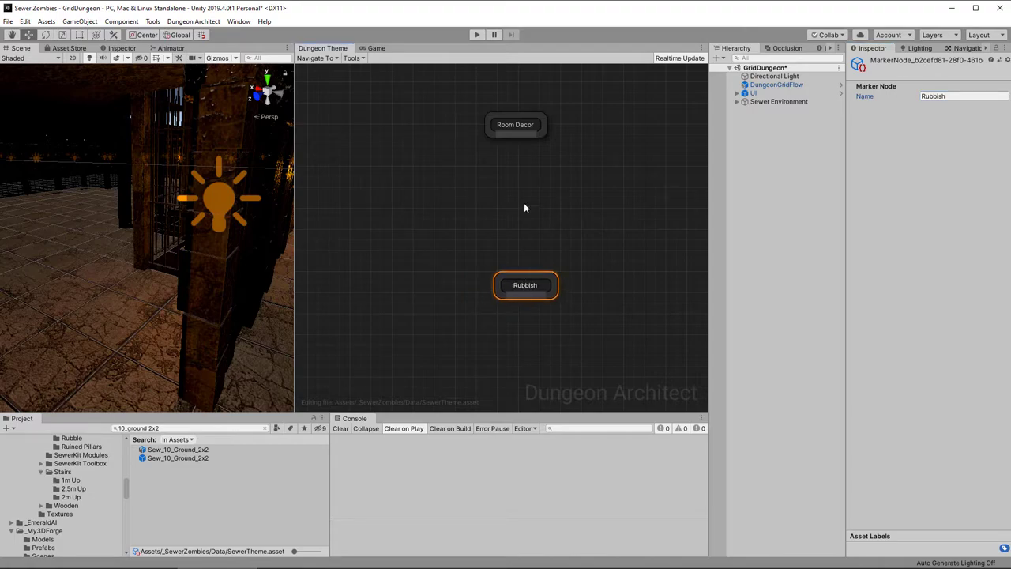
# Step: Attach an empty game object node with a Rubbish marker emitter to Room Decor, and place the Rubbish marker beneath that emitter
pyautogui.moveTo(517, 138); pyautogui.dragTo(422, 167)
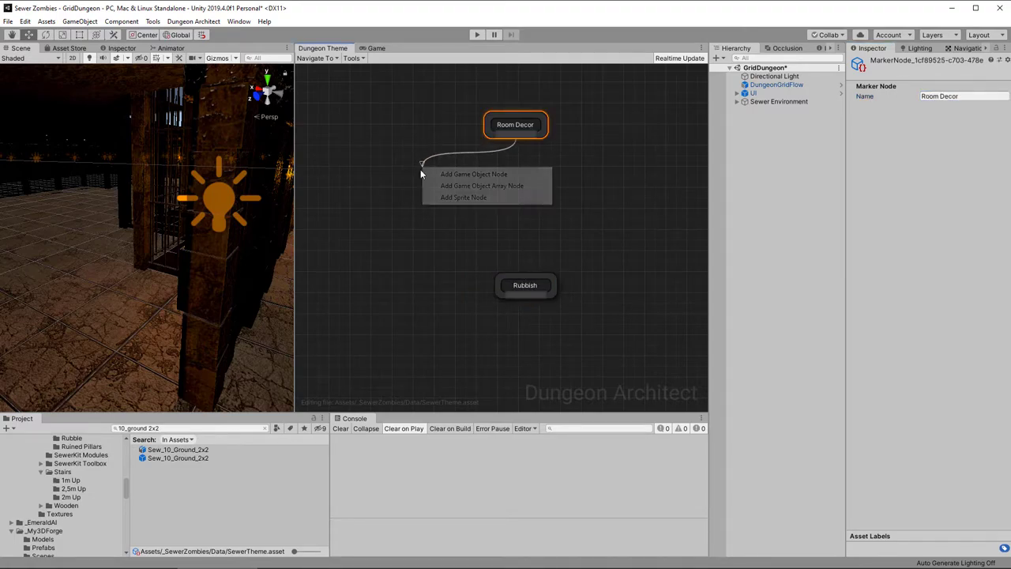
pyautogui.click(455, 174)
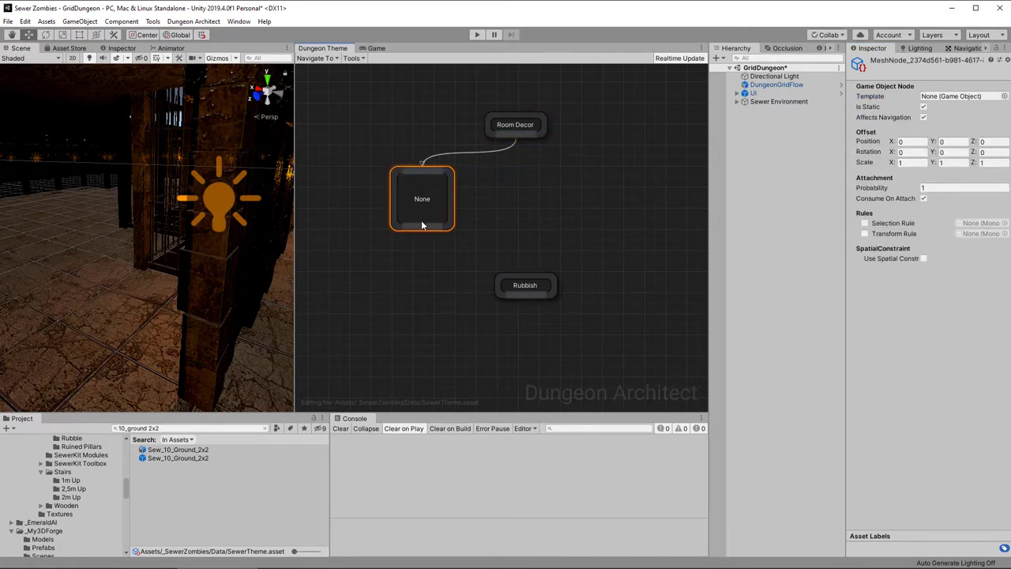
pyautogui.moveTo(419, 247); pyautogui.dragTo(422, 250)
pyautogui.click(480, 327)
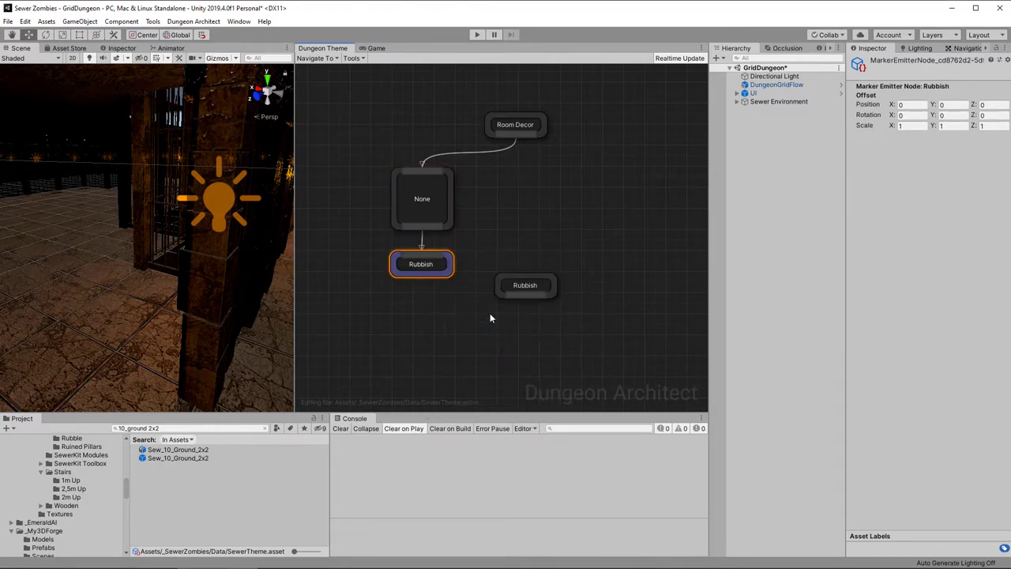
pyautogui.moveTo(536, 290)
pyautogui.mouseDown()
pyautogui.moveTo(526, 334)
pyautogui.moveTo(432, 332)
pyautogui.mouseUp()
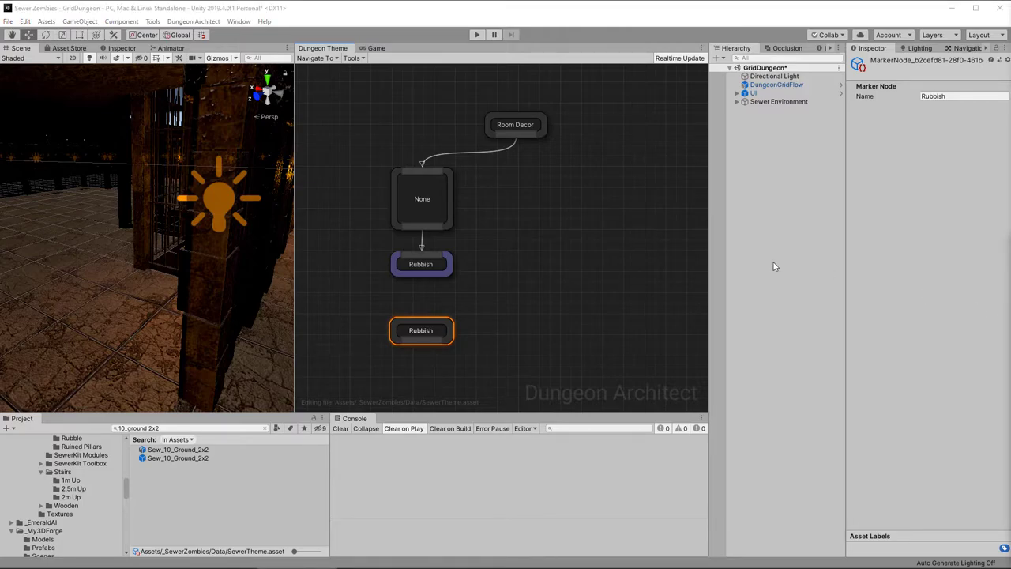
# Step: Set the probability of the empty game object node under Room Decor to 0.04
pyautogui.click(425, 201)
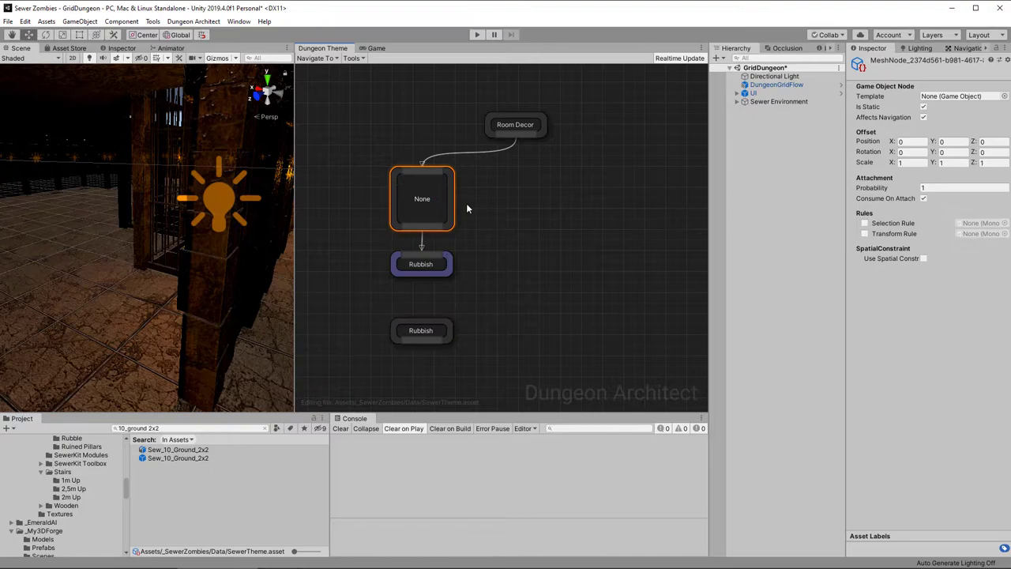
pyautogui.click(962, 187)
pyautogui.write('0.04')
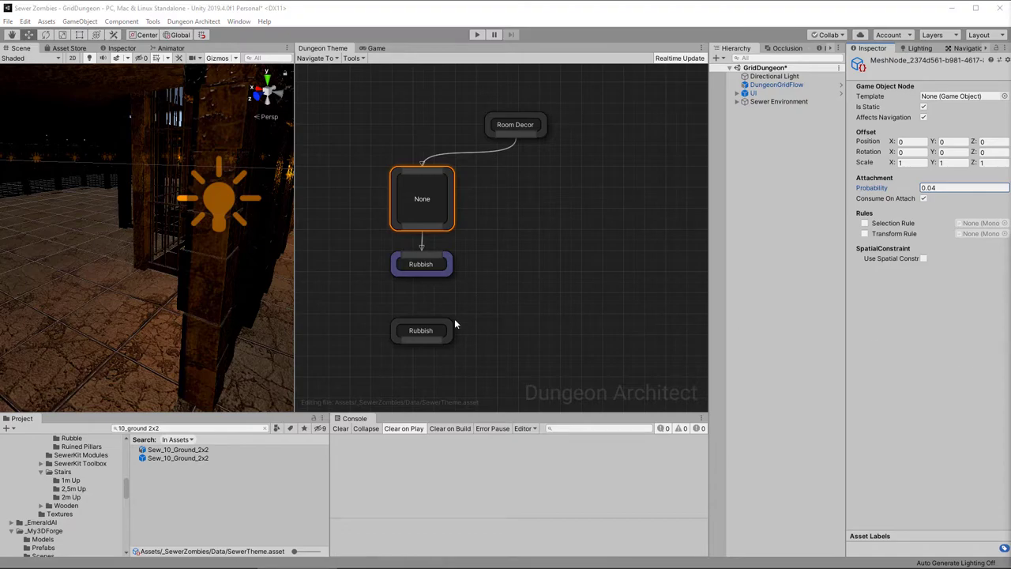
# Step: Search the project for ruins rubb and open the Sew_Ruins_Rubble_1A prefab to preview it
pyautogui.click(196, 428)
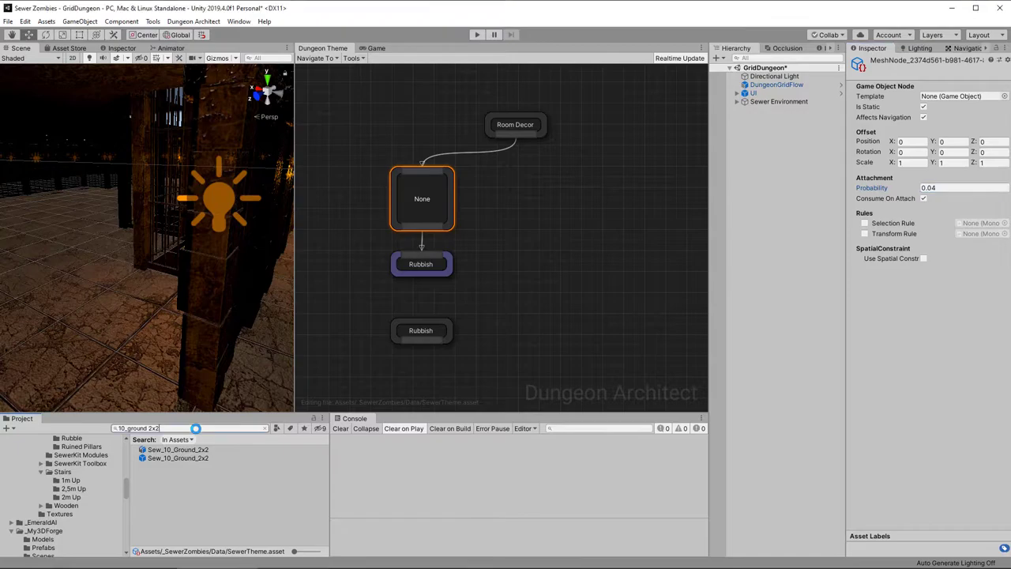
pyautogui.doubleClick(196, 428)
pyautogui.write('ruins rubble')
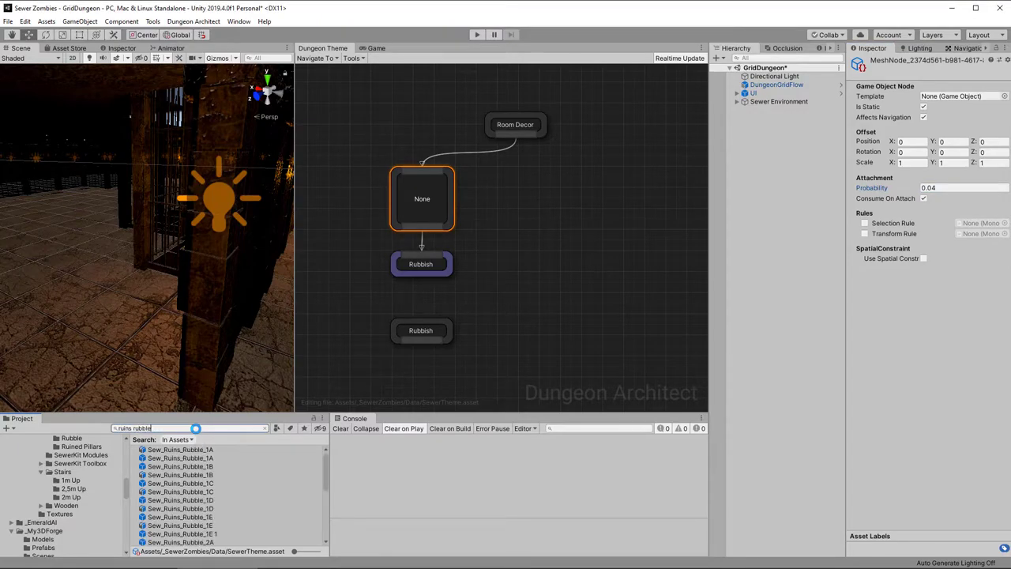
pyautogui.press('BackSpace')
pyautogui.press('BackSpace')
pyautogui.doubleClick(201, 458)
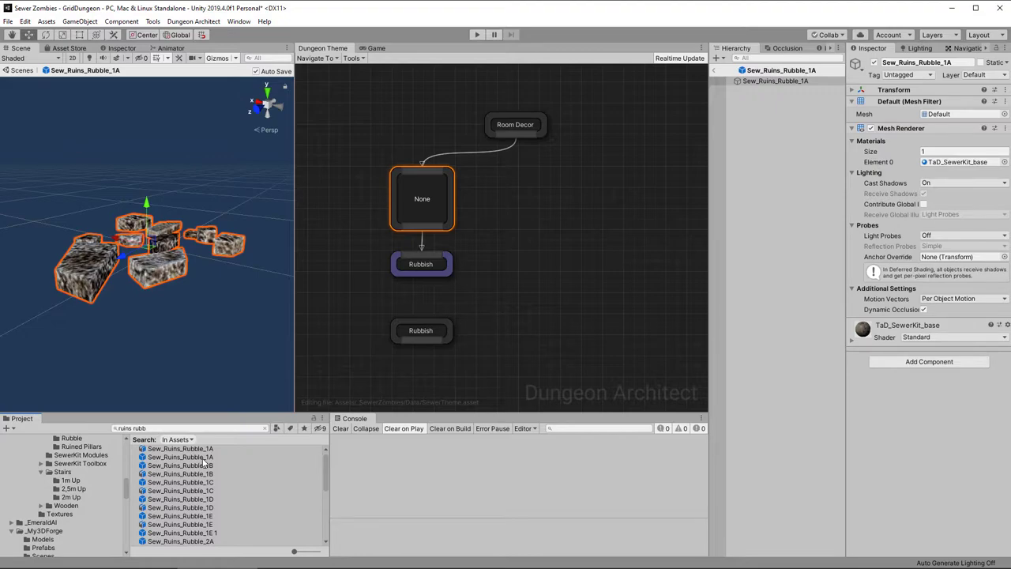
# Step: Attach the Sew_Ruins_Rubble_1A prefab to the Rubbish marker with a probability of 0.11
pyautogui.moveTo(420, 365); pyautogui.dragTo(431, 229, button='middle')
pyautogui.moveTo(188, 458); pyautogui.dragTo(356, 281)
pyautogui.moveTo(446, 203); pyautogui.dragTo(369, 274)
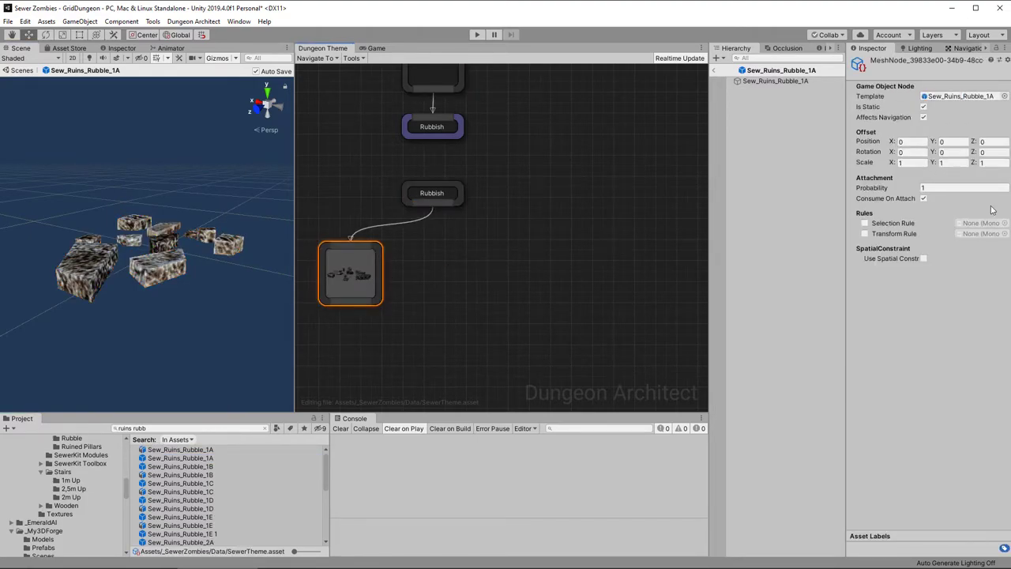
pyautogui.click(958, 189)
pyautogui.write('0.11')
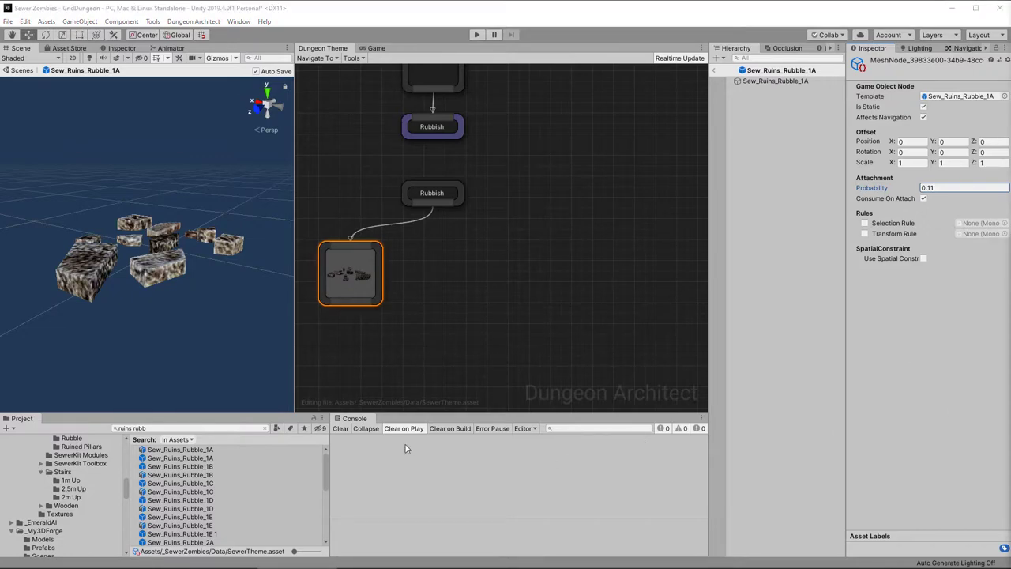
# Step: Attach the Sew_Ruins_Rubble_1B prefab to the Rubbish marker with a probability of 0.11
pyautogui.moveTo(180, 466); pyautogui.dragTo(434, 273)
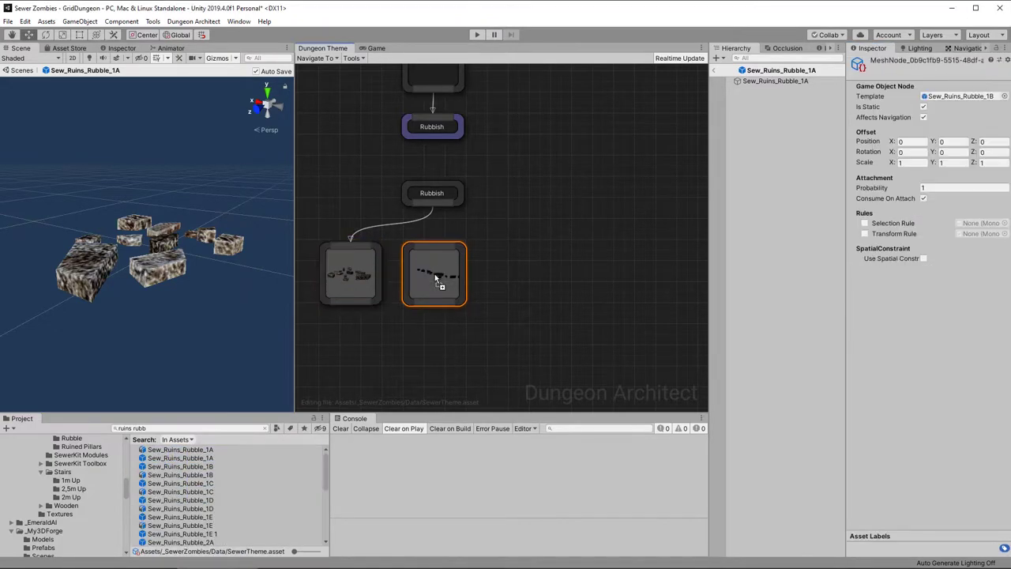
pyautogui.moveTo(433, 212); pyautogui.dragTo(435, 272)
pyautogui.click(435, 273)
pyautogui.click(942, 188)
pyautogui.write('0.11')
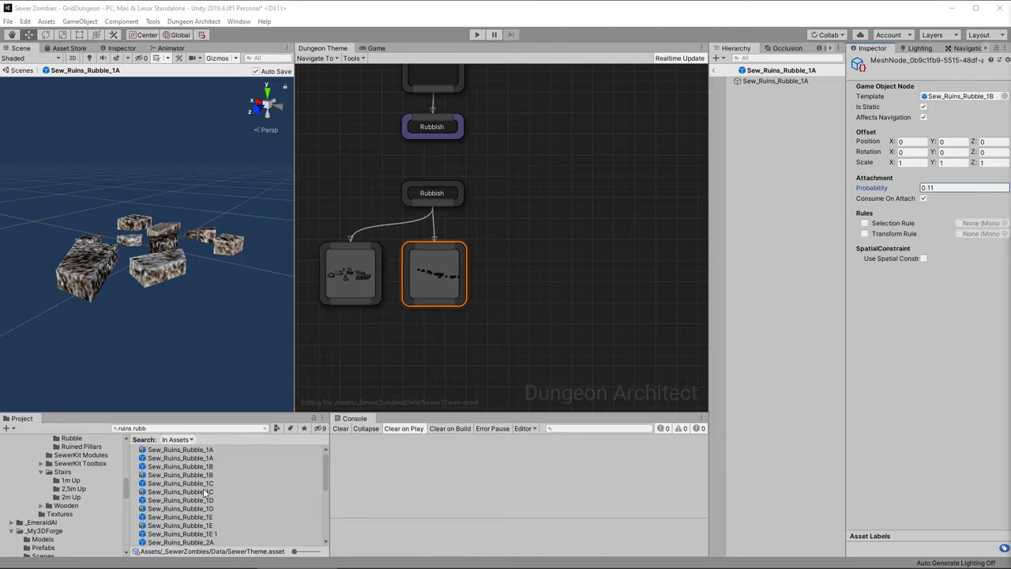
# Step: Attach the Sew_Ruins_Rubble_1C prefab to the Rubbish marker with a probability of 0.11
pyautogui.moveTo(204, 483); pyautogui.dragTo(504, 266)
pyautogui.moveTo(433, 205); pyautogui.dragTo(502, 245)
pyautogui.moveTo(504, 266); pyautogui.dragTo(511, 276)
pyautogui.click(950, 188)
pyautogui.write('0.11')
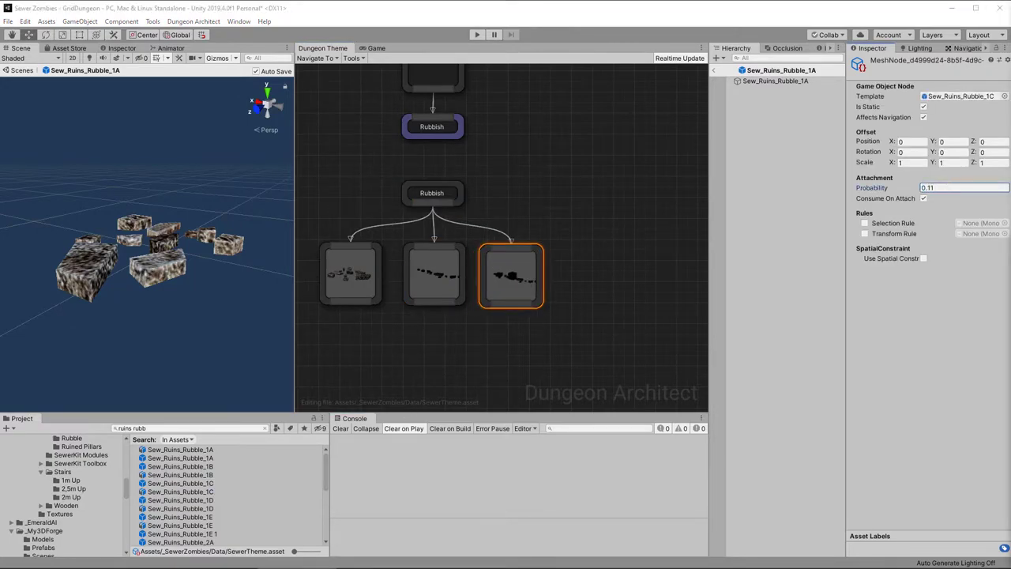
# Step: Attach Sew_Ruins_Rubble_2A to the Rubbish marker with a probability of 0.11, and shift the four rubble nodes aside to make room
pyautogui.scroll(-3, 193, 483)
pyautogui.moveTo(193, 483); pyautogui.dragTo(575, 273)
pyautogui.moveTo(433, 210); pyautogui.dragTo(559, 276)
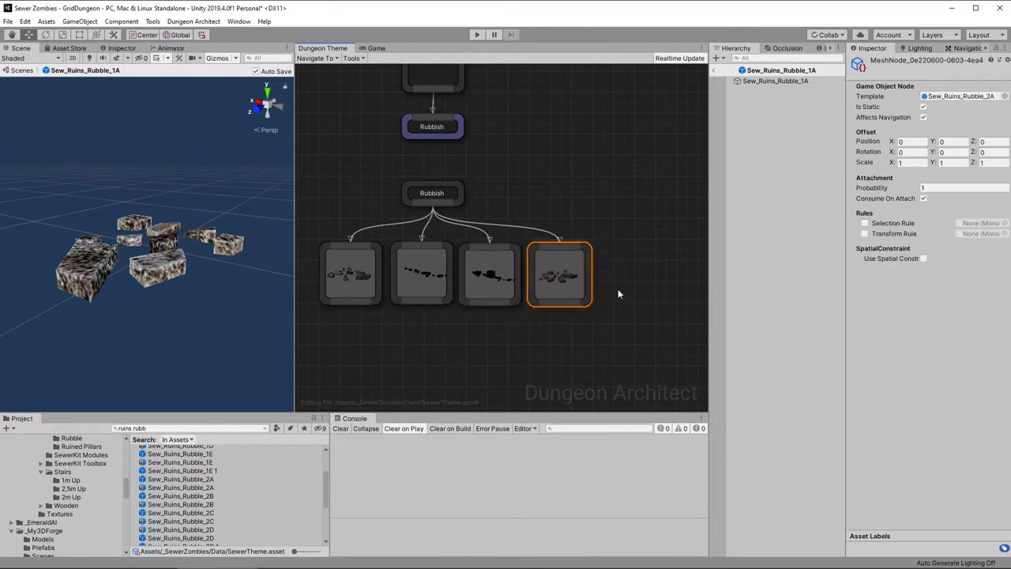
pyautogui.click(941, 188)
pyautogui.write('0.11')
pyautogui.moveTo(316, 231); pyautogui.dragTo(575, 320)
pyautogui.moveTo(560, 277); pyautogui.dragTo(456, 276)
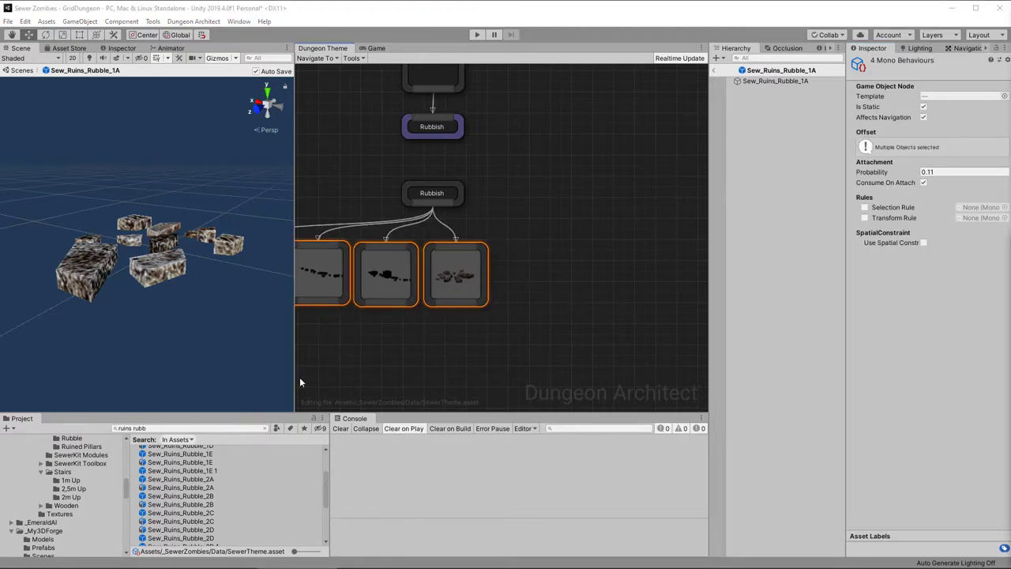
# Step: Attach the Sew_Ruins_Rubble_2B prefab to the Rubbish marker with a probability of 0.11
pyautogui.moveTo(169, 495); pyautogui.dragTo(523, 275)
pyautogui.moveTo(432, 207); pyautogui.dragTo(523, 246)
pyautogui.click(960, 190)
pyautogui.write('0.11')
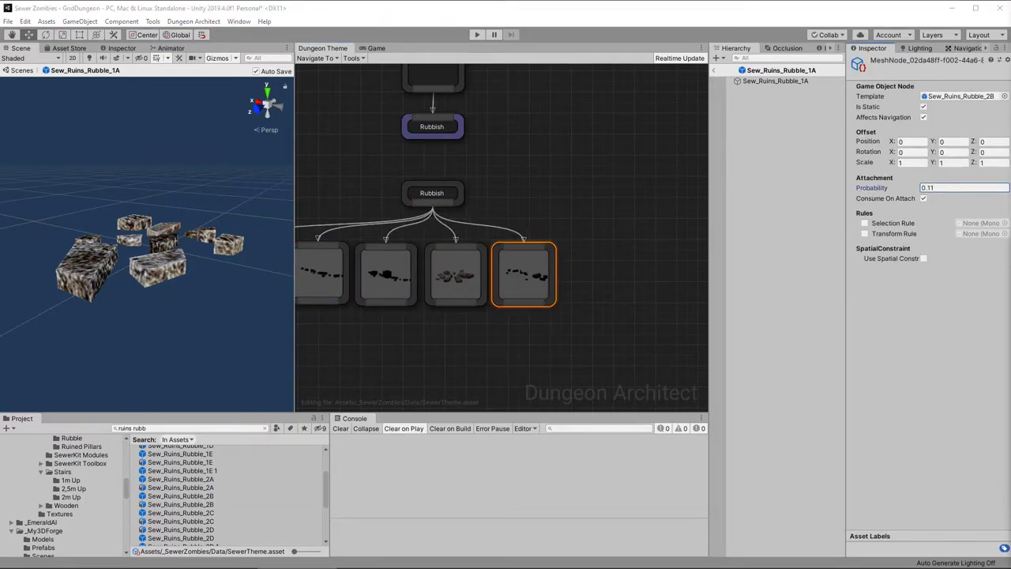
# Step: Attach the Sew_Ruins_Rubble_2C prefab to the Rubbish marker with a probability of 0.11
pyautogui.moveTo(200, 513); pyautogui.dragTo(594, 274)
pyautogui.moveTo(433, 207); pyautogui.dragTo(595, 278)
pyautogui.click(936, 190)
pyautogui.write('0.11')
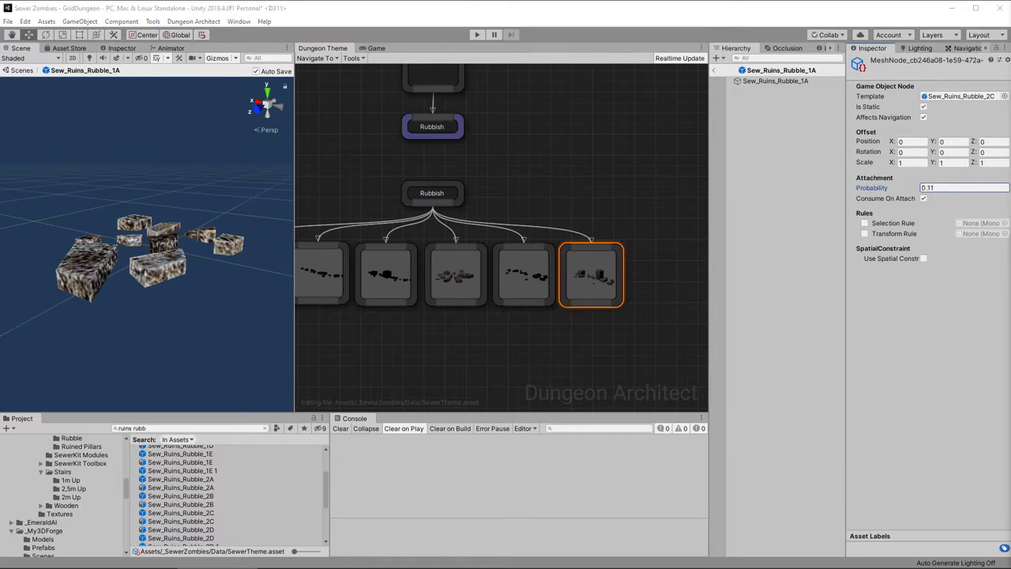
# Step: Attach the Sew_Ruins_Rubble_3A prefab to the Rubbish marker with a probability of 0.11
pyautogui.scroll(-4, 235, 521)
pyautogui.moveTo(185, 481); pyautogui.dragTo(660, 276)
pyautogui.moveTo(432, 207); pyautogui.dragTo(660, 272)
pyautogui.click(934, 190)
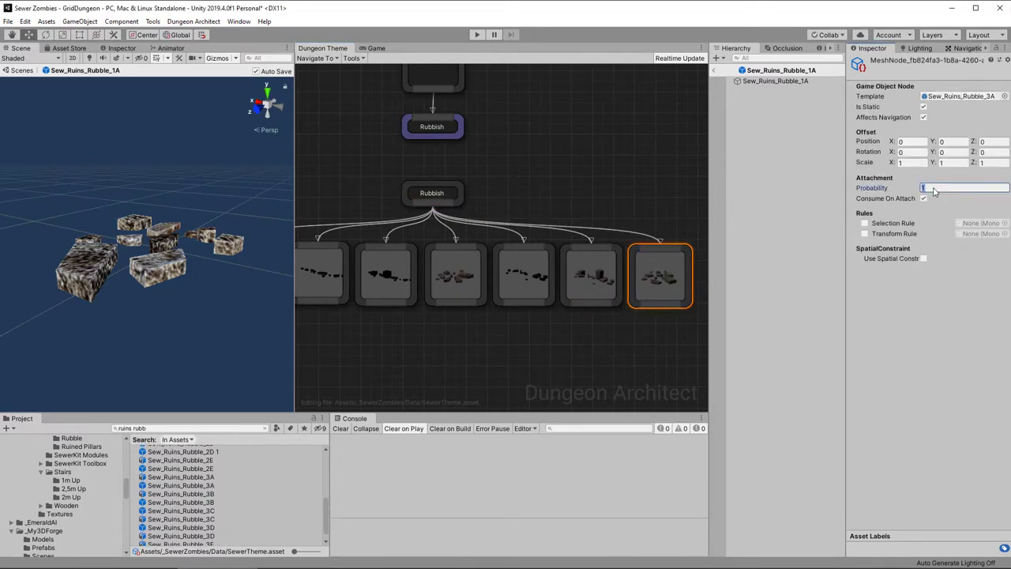
pyautogui.write('0.11')
# Step: Attach Sew_Ruins_Rubble_3B to the Rubbish marker with a probability of 0.11, and recentre the marker above its rubble nodes
pyautogui.moveTo(185, 499); pyautogui.dragTo(708, 275)
pyautogui.moveTo(601, 348); pyautogui.dragTo(499, 381, button='middle')
pyautogui.moveTo(330, 227); pyautogui.dragTo(426, 225)
pyautogui.moveTo(427, 237); pyautogui.dragTo(632, 308)
pyautogui.click(974, 191)
pyautogui.write('0.11')
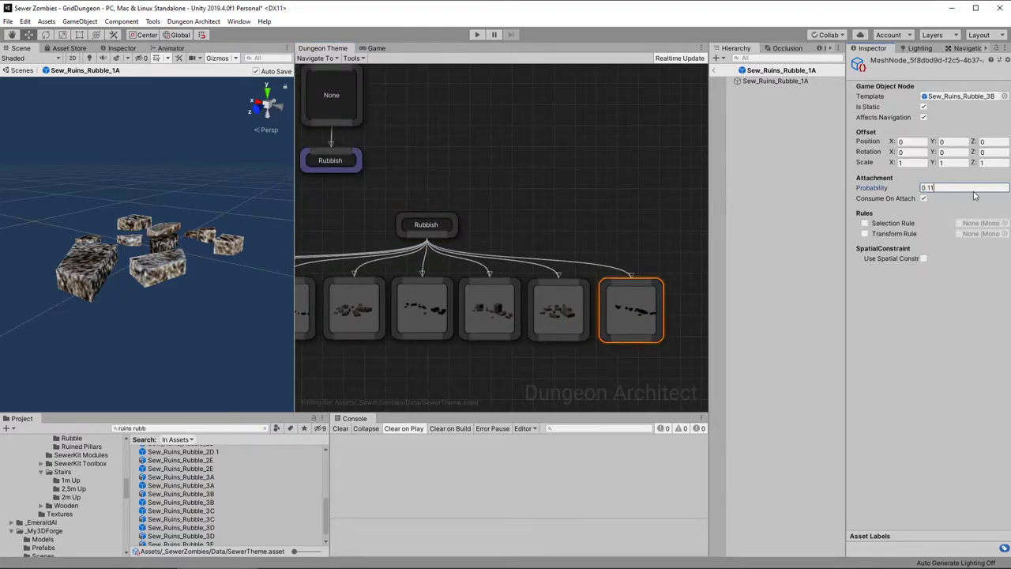
pyautogui.press('Tab')
# Step: Move the Sew_Ruins_Rubble_3A node to the end of the rubble row, and leave the prefab view for the GridDungeon scene
pyautogui.moveTo(559, 309); pyautogui.dragTo(637, 313)
pyautogui.click(594, 339)
pyautogui.moveTo(594, 339); pyautogui.dragTo(722, 300, button='middle')
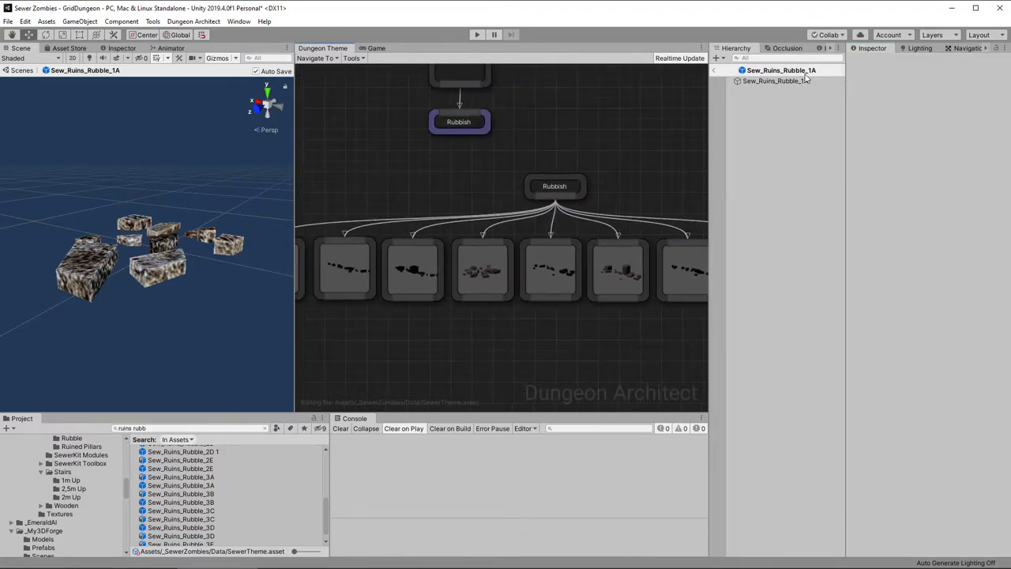
pyautogui.click(714, 71)
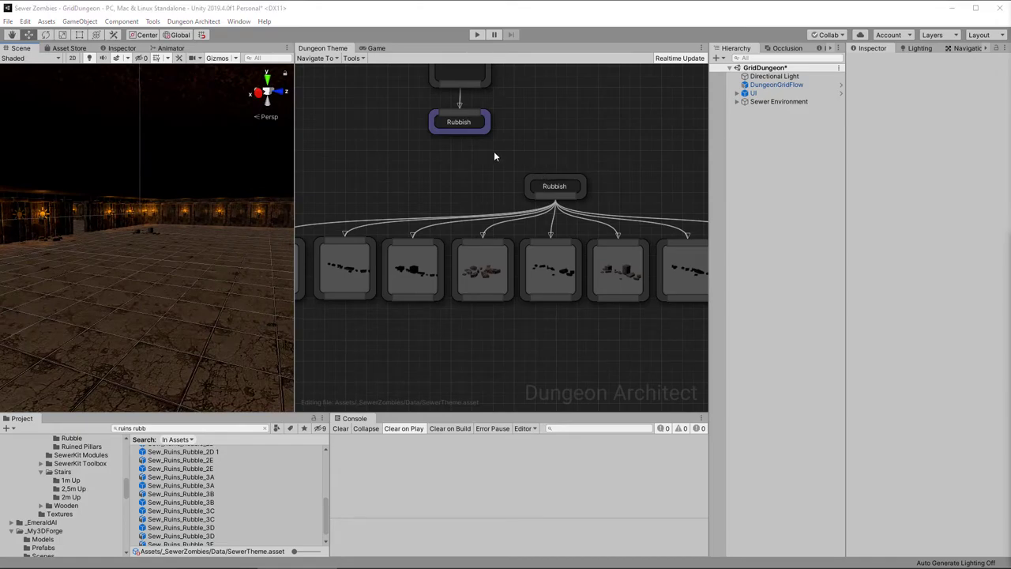
# Step: Attach a second empty game object node to the Room Decor marker with a probability of 0.05
pyautogui.moveTo(501, 224); pyautogui.dragTo(512, 279, button='right')
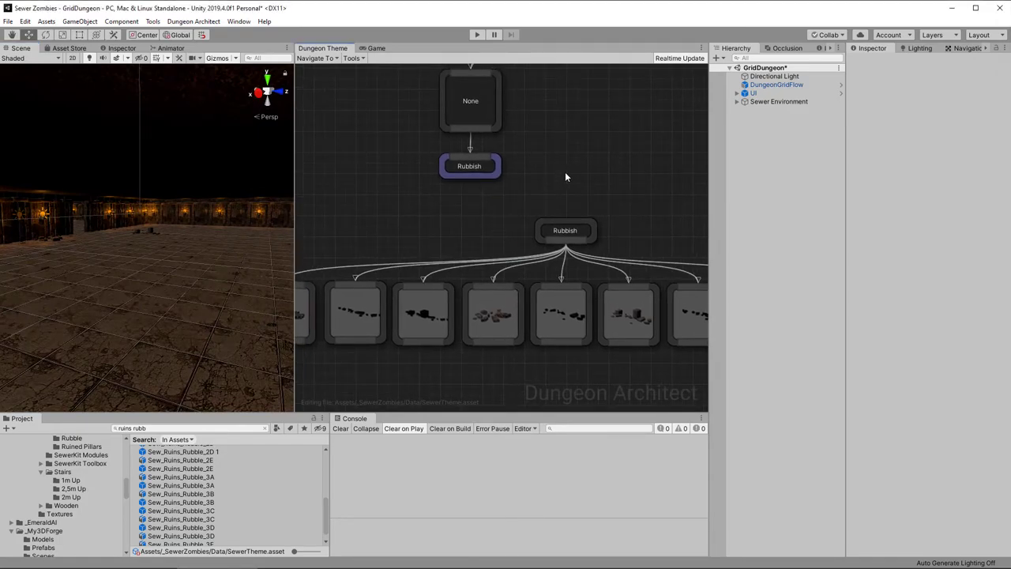
pyautogui.moveTo(564, 177); pyautogui.dragTo(613, 294, button='right')
pyautogui.moveTo(597, 156); pyautogui.dragTo(567, 183)
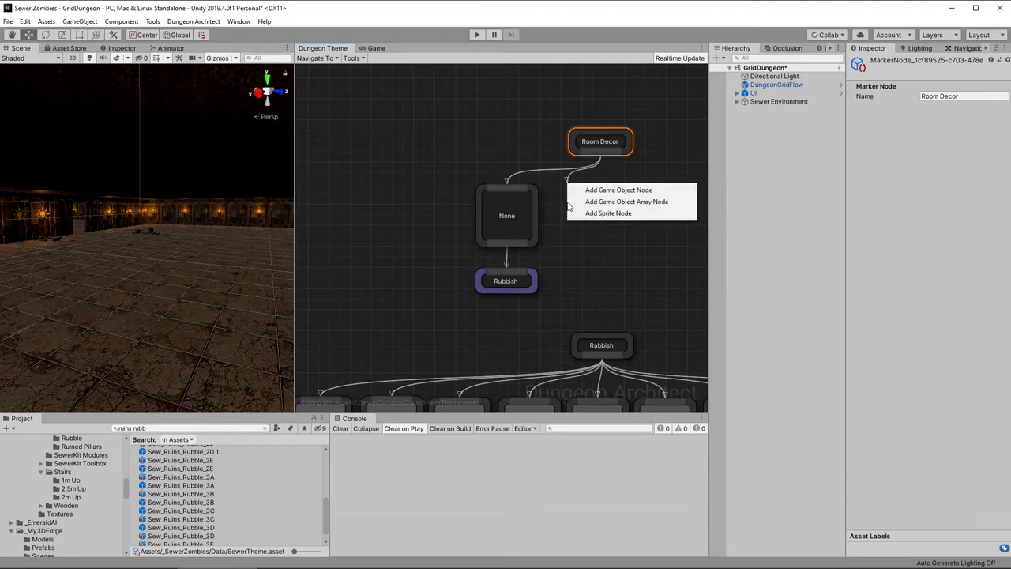
pyautogui.click(620, 193)
pyautogui.moveTo(560, 211); pyautogui.dragTo(572, 216)
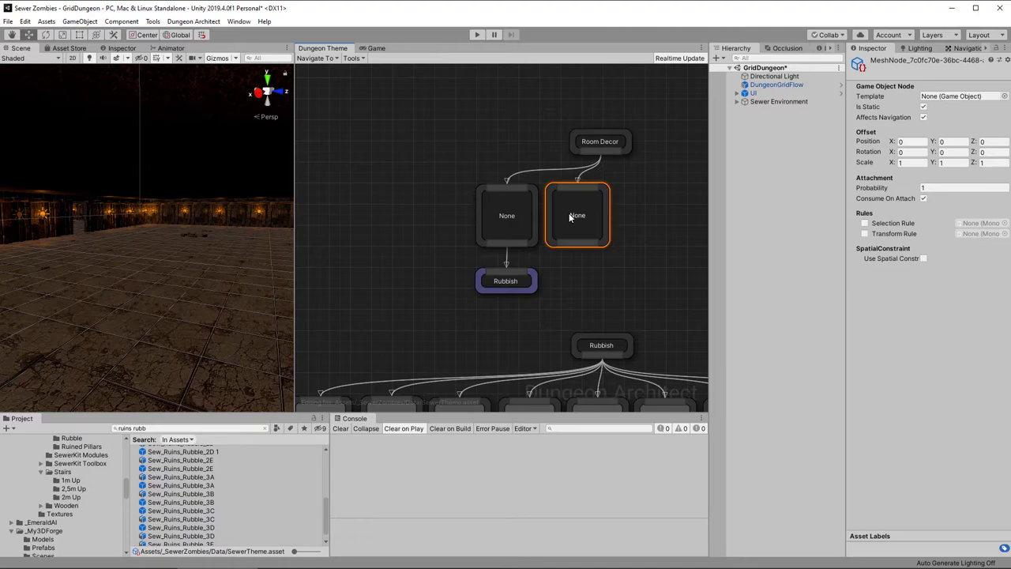
pyautogui.click(957, 187)
pyautogui.write('0')
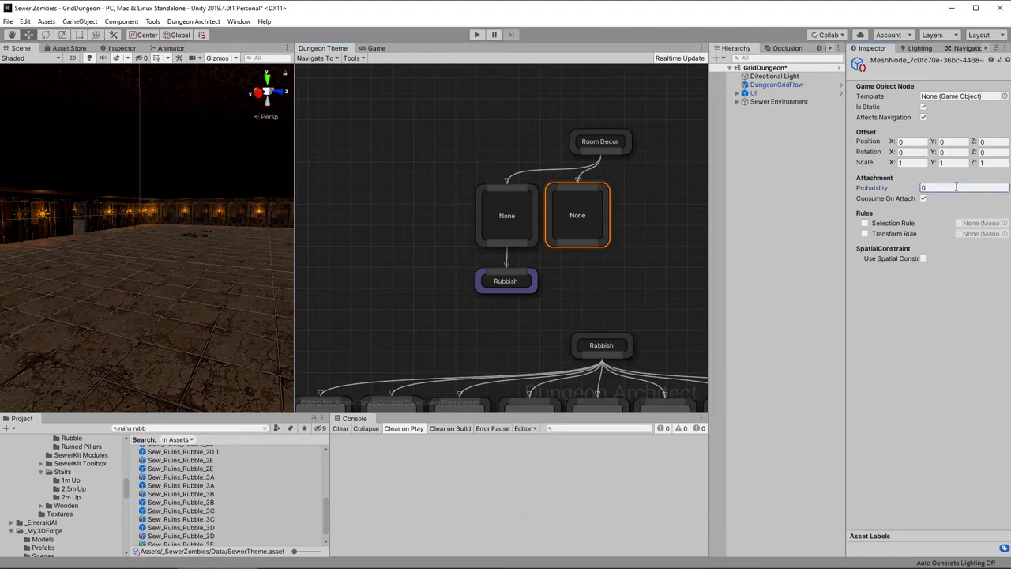
pyautogui.write('.05')
# Step: Add a marker node named Fungus below the row of rubble nodes
pyautogui.moveTo(500, 362); pyautogui.dragTo(505, 177, button='middle')
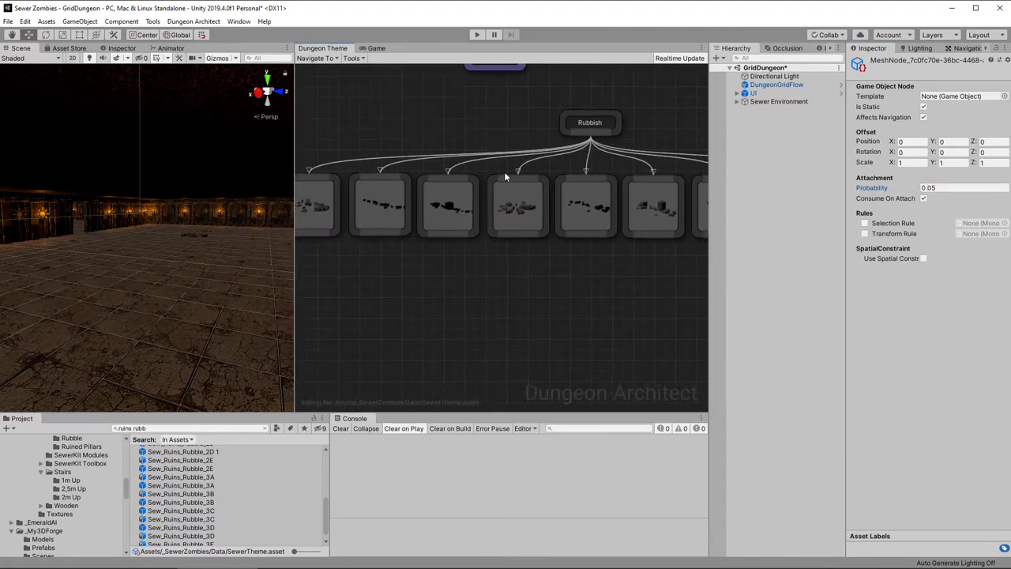
pyautogui.rightClick(588, 274)
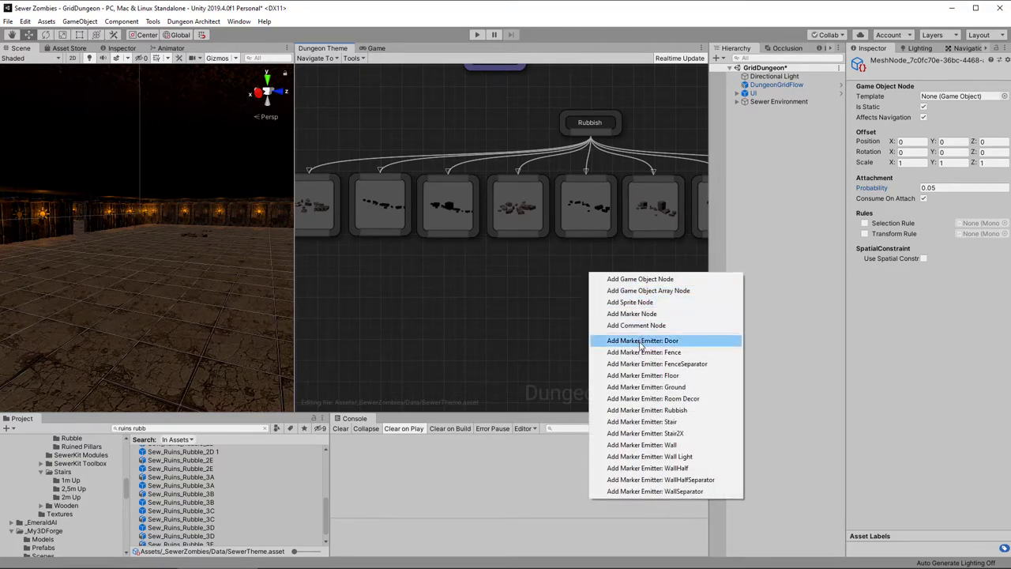
pyautogui.click(645, 313)
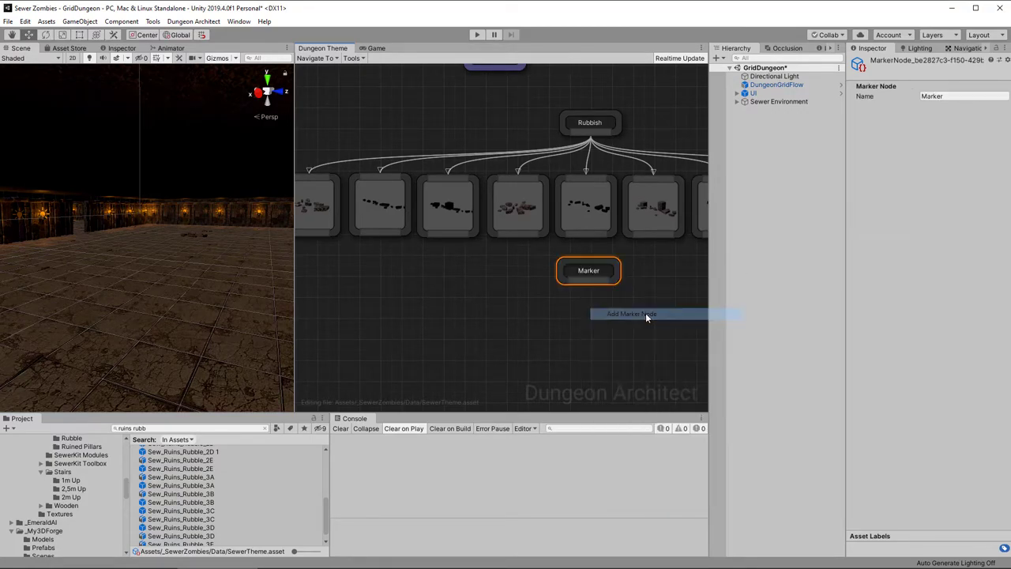
pyautogui.click(960, 96)
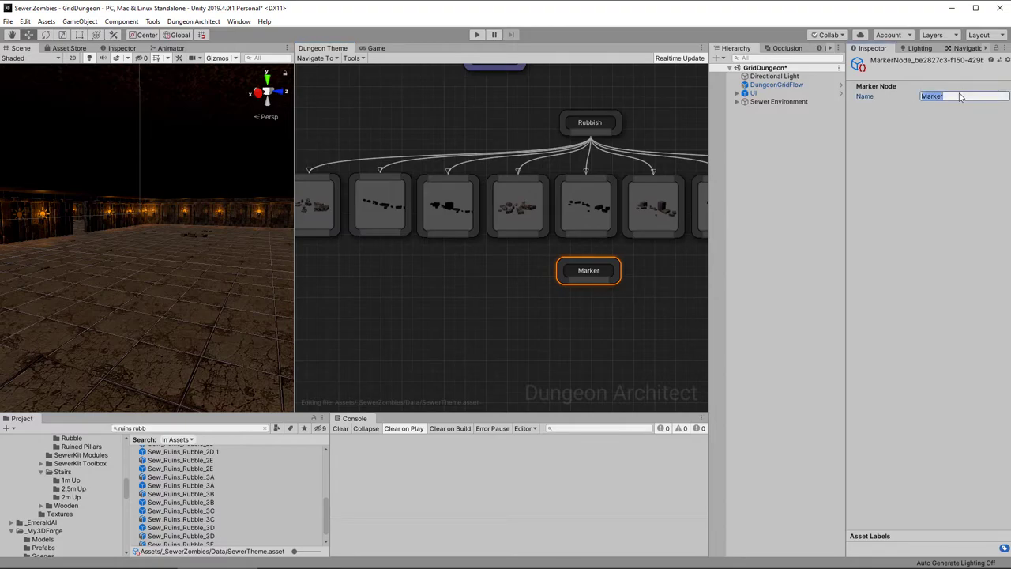
pyautogui.write('Fungus')
# Step: Attach a Fungus marker emitter to the second empty node under Room Decor
pyautogui.moveTo(485, 135); pyautogui.dragTo(388, 260, button='middle')
pyautogui.moveTo(468, 146); pyautogui.dragTo(469, 173)
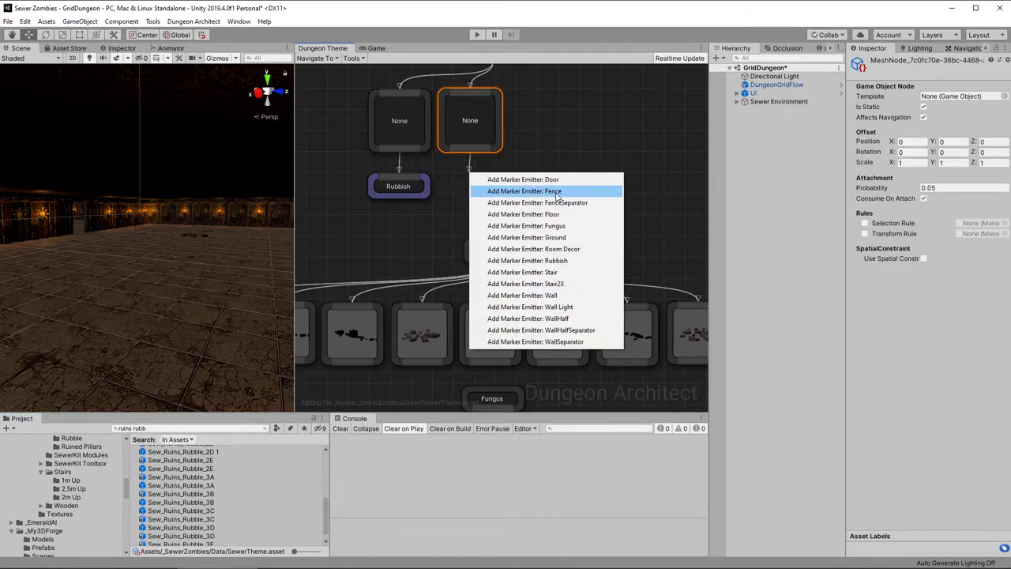
pyautogui.click(559, 227)
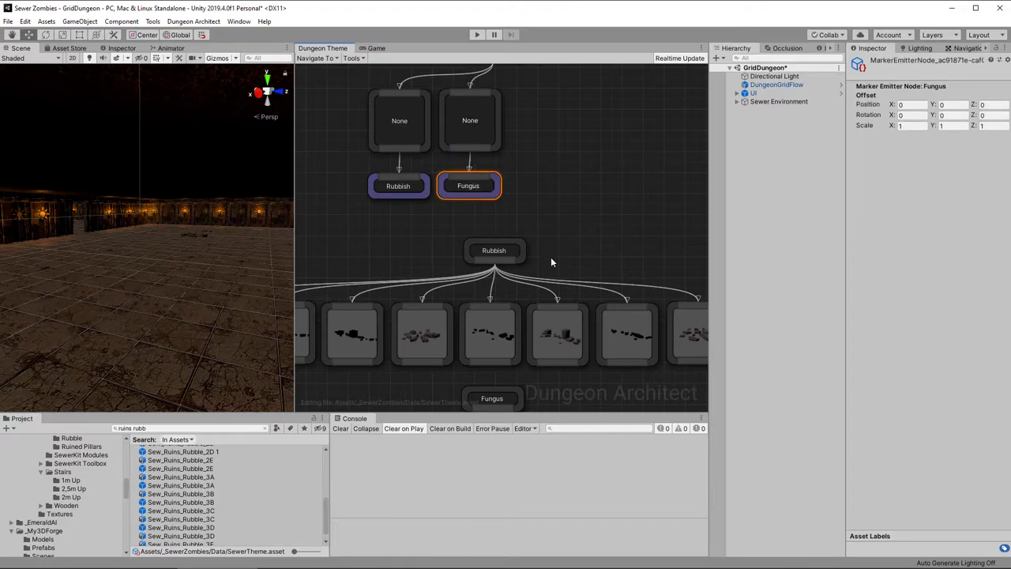
# Step: Attach an empty game object node to the Fungus marker
pyautogui.moveTo(551, 258); pyautogui.dragTo(587, 60, button='middle')
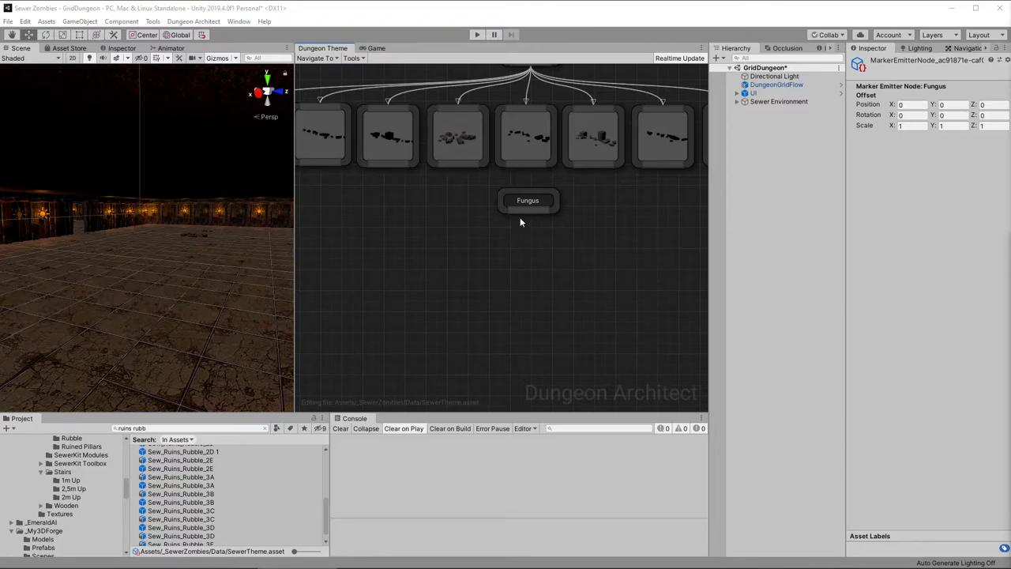
pyautogui.moveTo(524, 209); pyautogui.dragTo(398, 240)
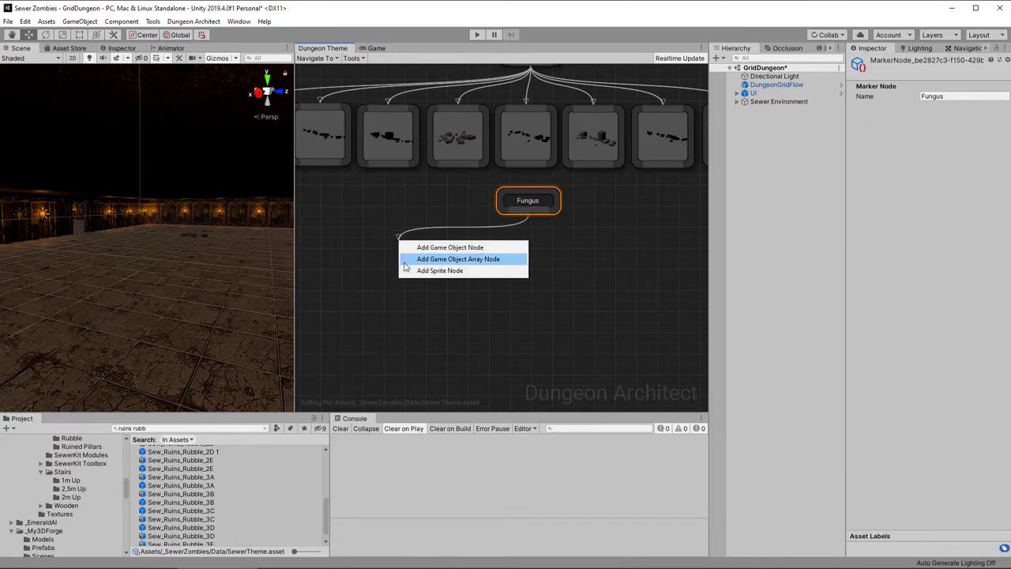
pyautogui.click(429, 249)
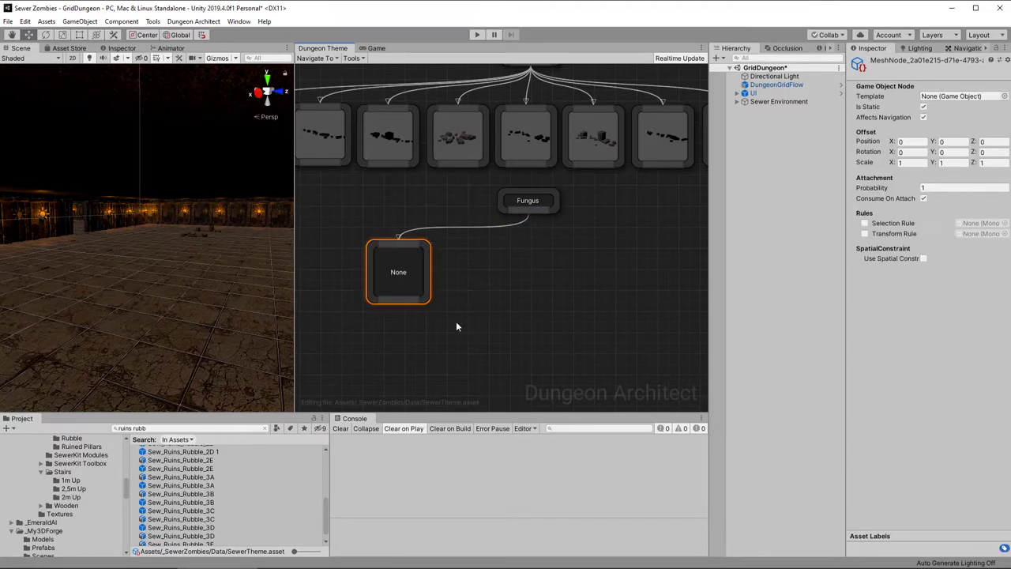
# Step: Add a marker node named "Fungus: Small" and place it below the Fungus marker
pyautogui.moveTo(451, 327); pyautogui.dragTo(487, 247, button='middle')
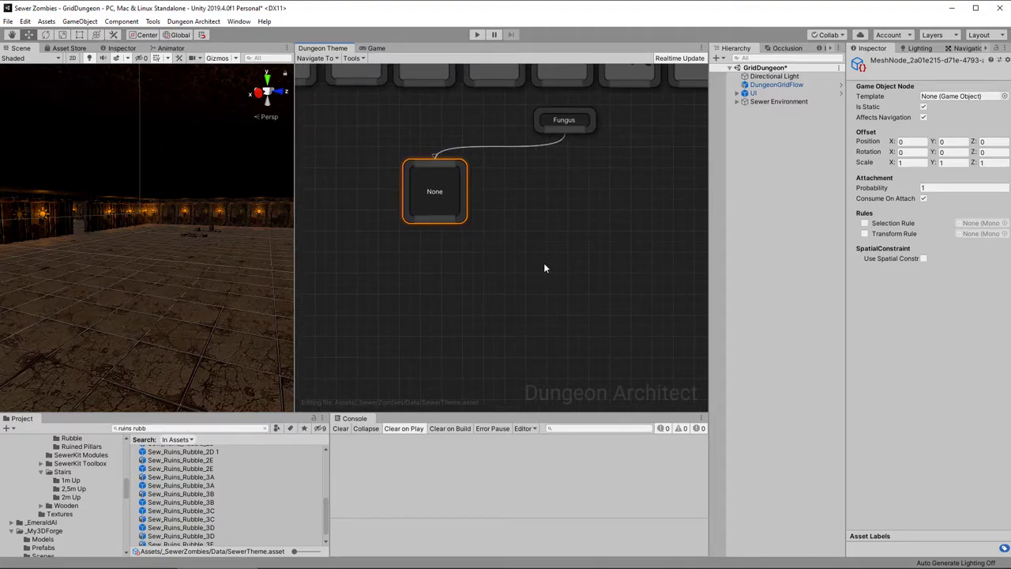
pyautogui.rightClick(564, 266)
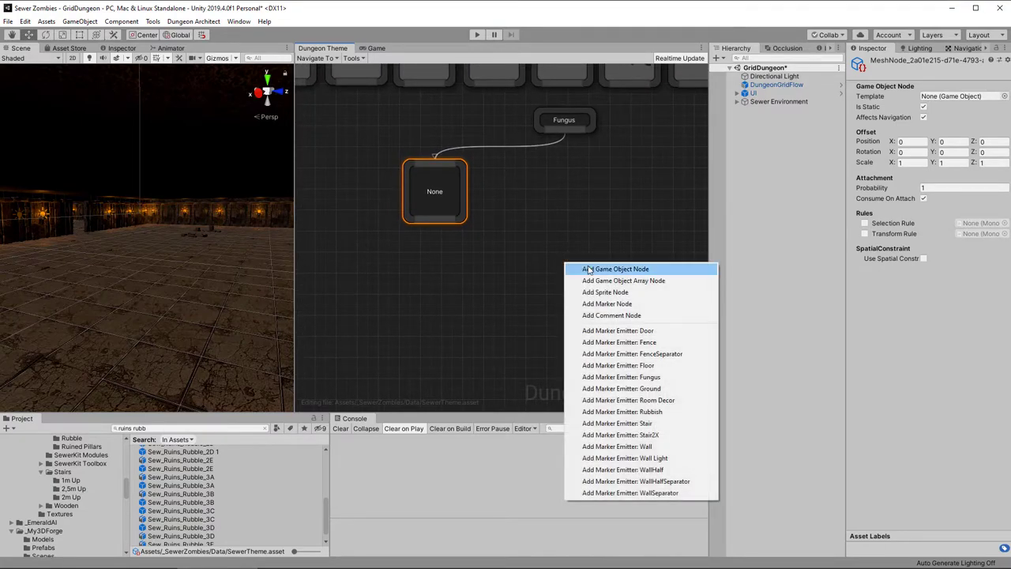
pyautogui.click(609, 302)
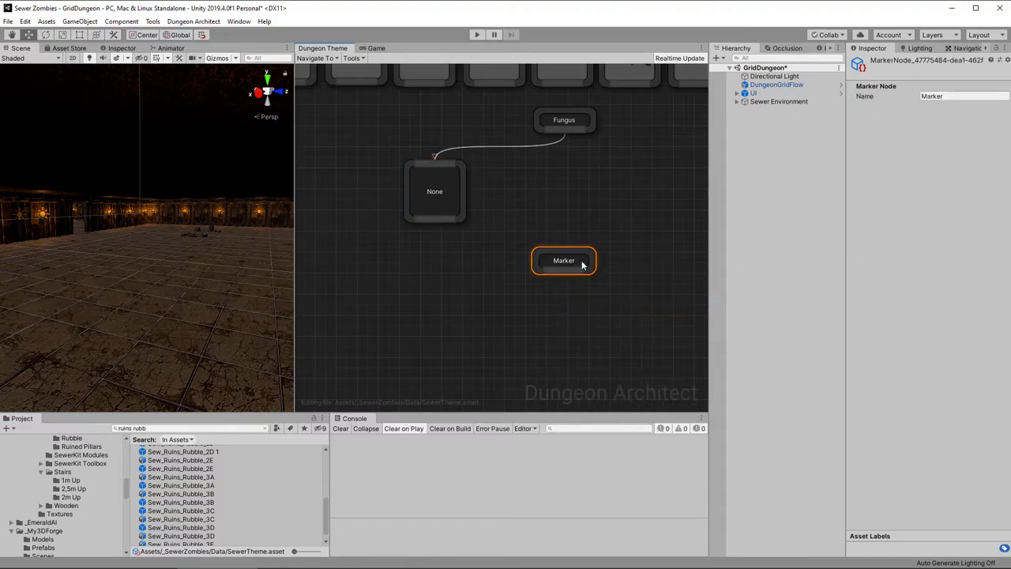
pyautogui.click(962, 97)
pyautogui.doubleClick(969, 100)
pyautogui.write('Fun')
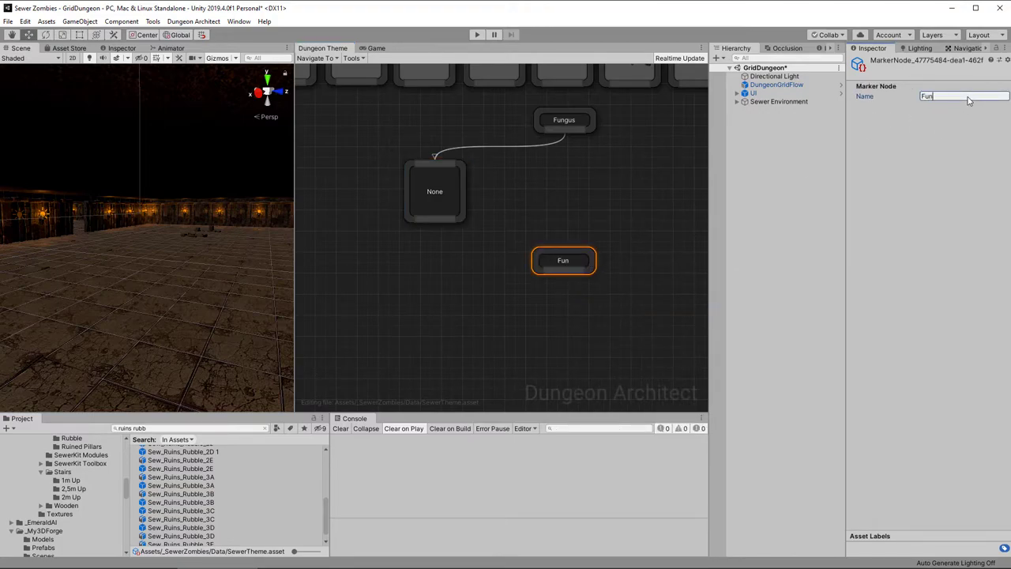
pyautogui.write('gus: Small')
pyautogui.moveTo(555, 265); pyautogui.dragTo(557, 289)
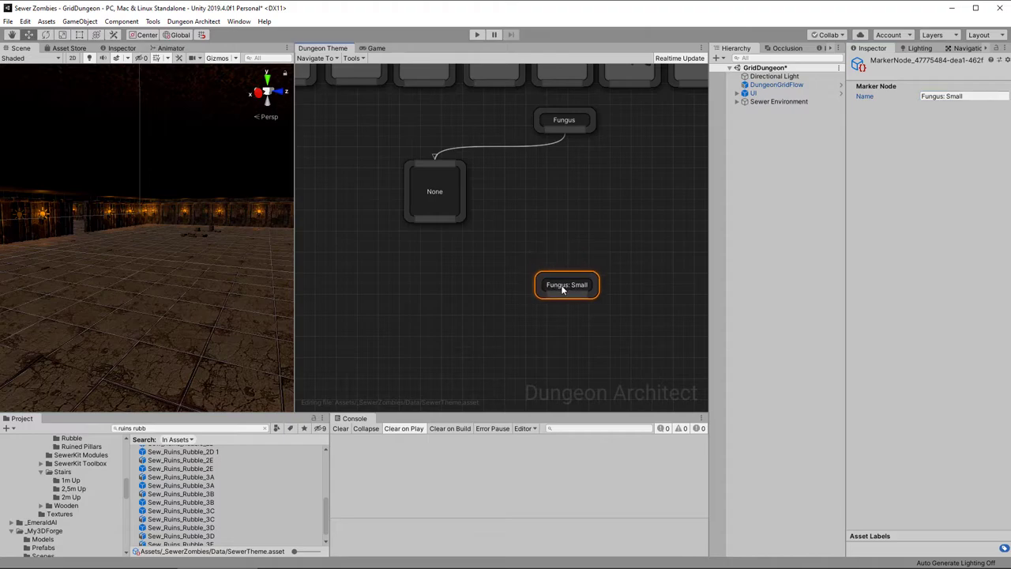
# Step: Attach a "Fungus: Small" marker emitter to the empty node under the Fungus marker
pyautogui.click(428, 218)
pyautogui.moveTo(433, 229); pyautogui.dragTo(434, 236)
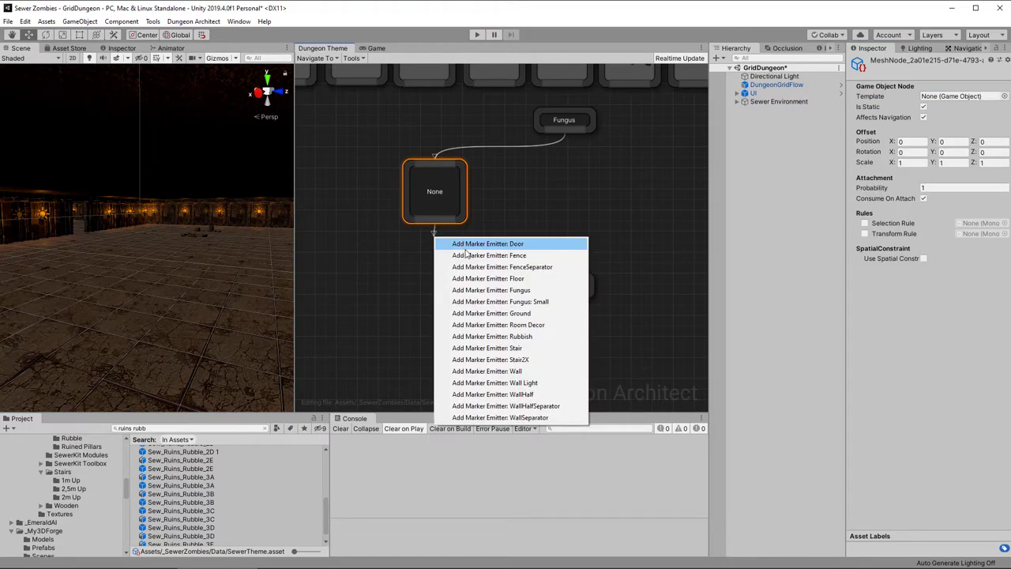
pyautogui.click(488, 302)
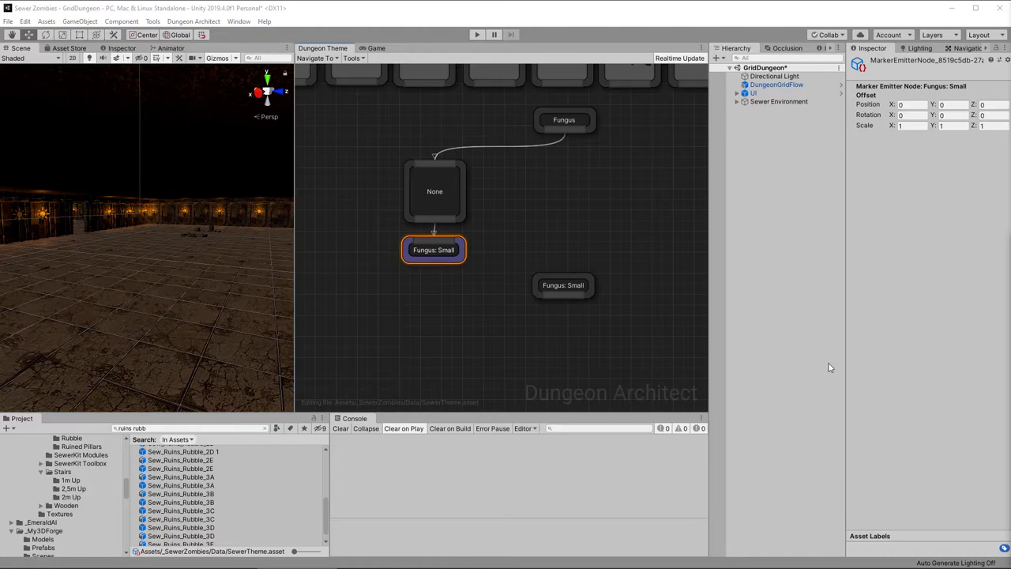
# Step: Search the project for "sew fungus" and attach Sew_Fungus_1A to the "Fungus: Small" marker with a probability of 0.1
pyautogui.click(192, 427)
pyautogui.write('sew fungus')
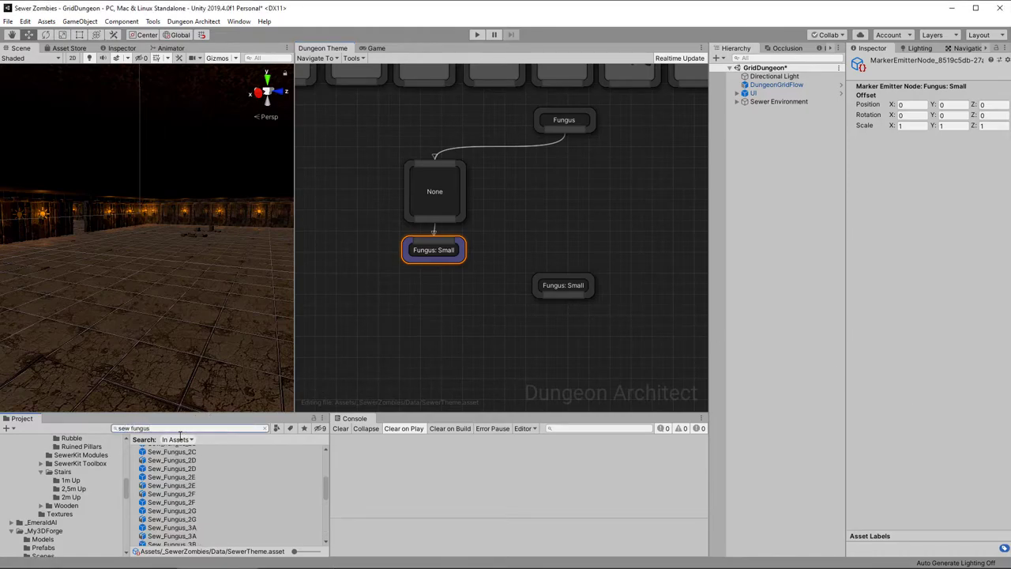
pyautogui.moveTo(334, 501); pyautogui.dragTo(328, 473)
pyautogui.moveTo(171, 450)
pyautogui.mouseDown()
pyautogui.moveTo(490, 340)
pyautogui.moveTo(426, 311)
pyautogui.mouseUp()
pyautogui.moveTo(564, 295)
pyautogui.mouseDown()
pyautogui.moveTo(474, 291)
pyautogui.moveTo(456, 314)
pyautogui.moveTo(458, 363)
pyautogui.mouseUp()
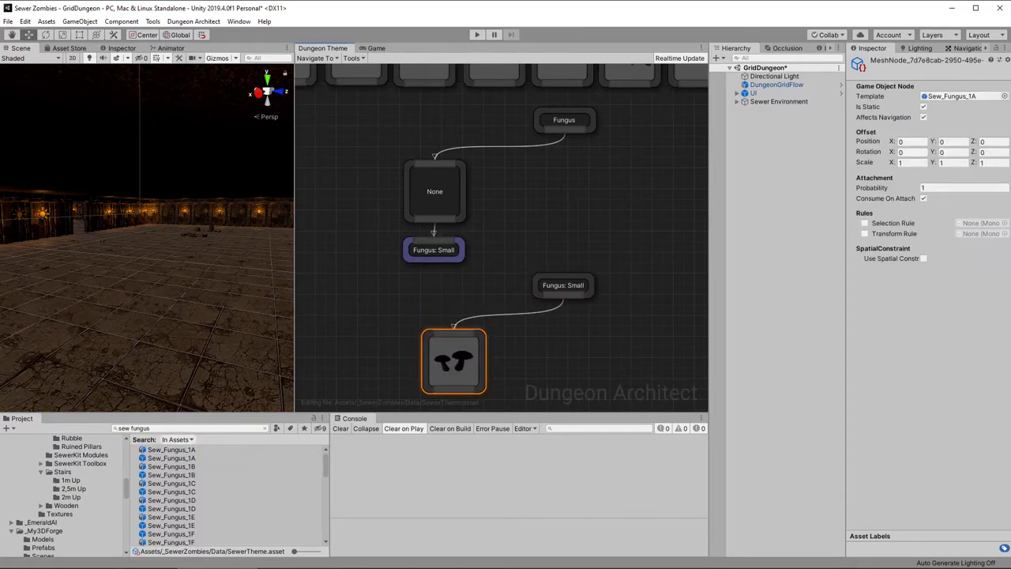
pyautogui.click(952, 189)
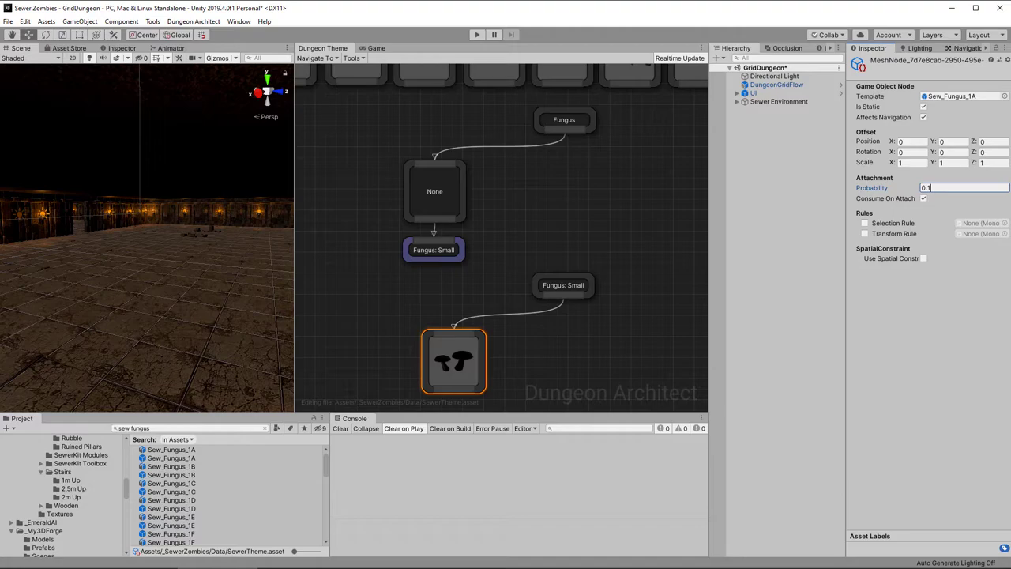
pyautogui.write('0.1')
# Step: Attach the Sew_Fungus_1B prefab to the "Fungus: Small" marker with a probability of 0.1
pyautogui.moveTo(192, 472); pyautogui.dragTo(522, 366)
pyautogui.moveTo(563, 295); pyautogui.dragTo(523, 335)
pyautogui.click(532, 363)
pyautogui.click(952, 190)
pyautogui.write('0')
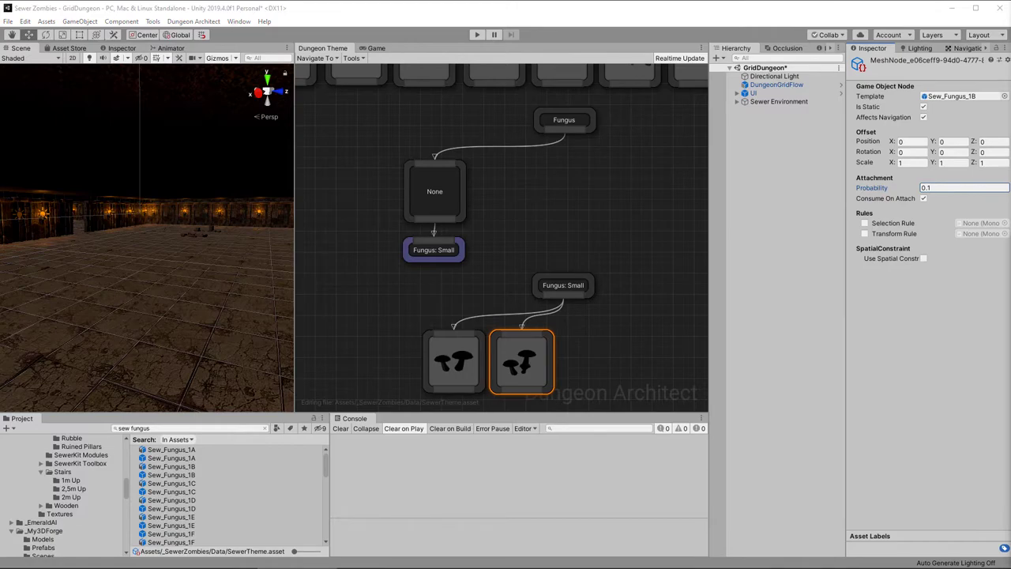
# Step: Add the Sew_Fungus_1C, 1D, 1E, 1F and 1G prefabs to the theme graph beside the first two fungus nodes
pyautogui.moveTo(640, 370); pyautogui.dragTo(567, 283, button='middle')
pyautogui.moveTo(335, 228); pyautogui.dragTo(469, 290)
pyautogui.moveTo(469, 290); pyautogui.dragTo(399, 296)
pyautogui.moveTo(172, 491); pyautogui.dragTo(452, 282)
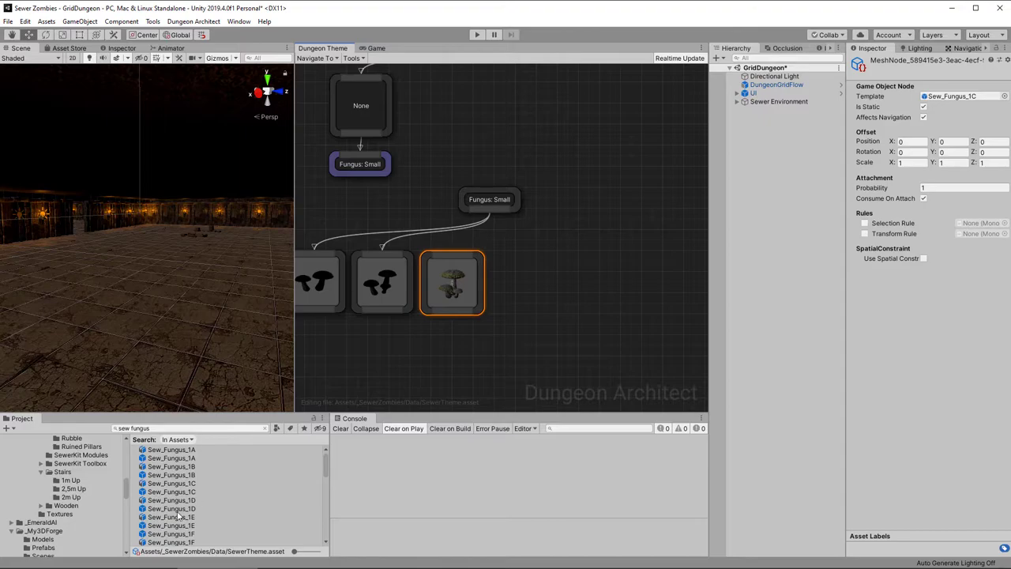
pyautogui.moveTo(529, 282); pyautogui.dragTo(527, 278)
pyautogui.moveTo(172, 525); pyautogui.dragTo(662, 275)
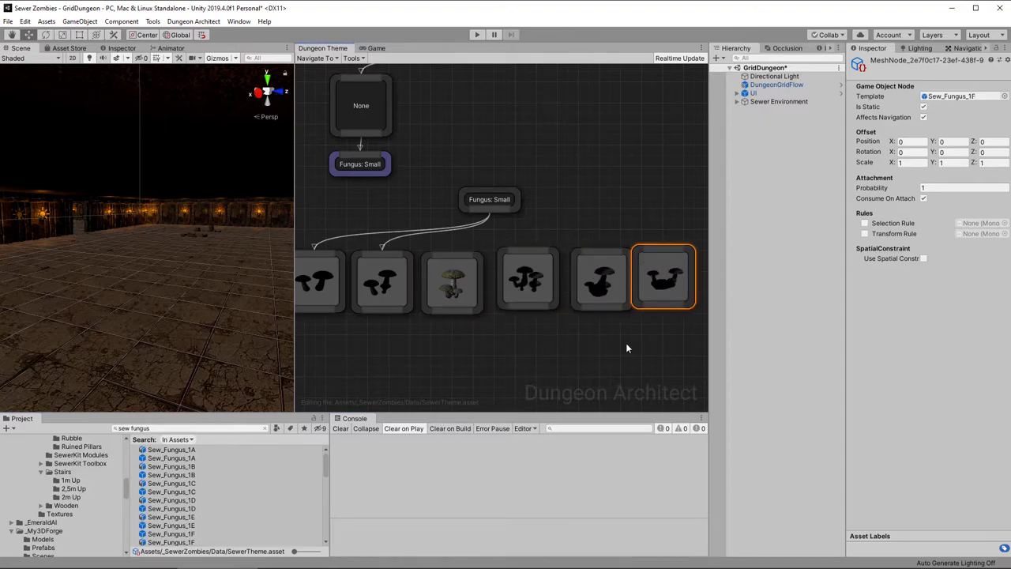
pyautogui.scroll(-2, 186, 466)
pyautogui.moveTo(184, 466); pyautogui.dragTo(706, 281)
# Step: Line up the small fungus nodes in an even row and set the probability of all seven to 0.1
pyautogui.scroll(-1, 530, 363)
pyautogui.moveTo(530, 292); pyautogui.dragTo(577, 305)
pyautogui.moveTo(626, 306); pyautogui.dragTo(690, 312)
pyautogui.moveTo(531, 307); pyautogui.dragTo(670, 307)
pyautogui.click(574, 305)
pyautogui.moveTo(467, 309); pyautogui.dragTo(464, 308)
pyautogui.click(513, 306)
pyautogui.moveTo(336, 276); pyautogui.dragTo(678, 317)
pyautogui.click(951, 172)
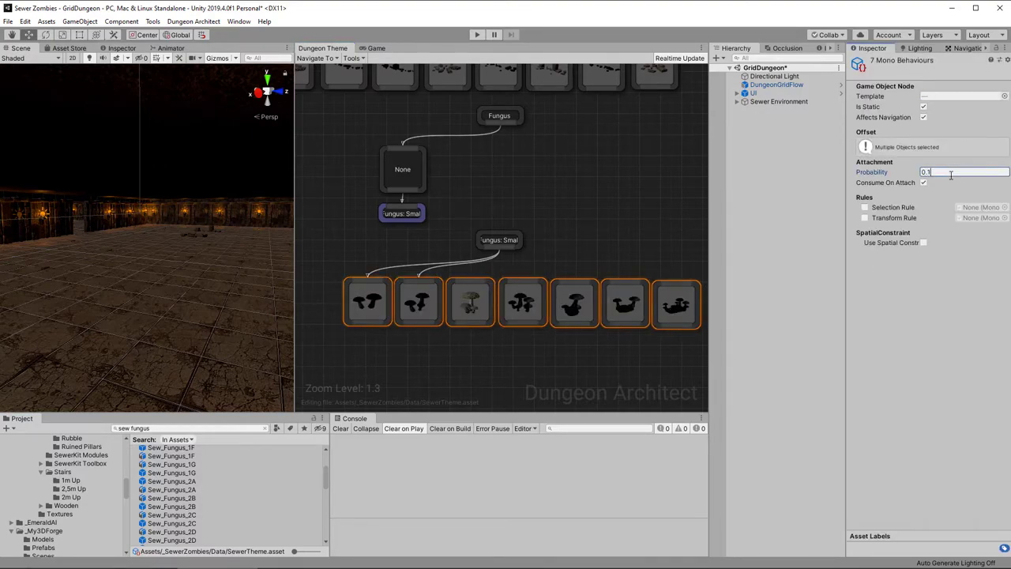
# Step: Link the five unconnected fungus nodes to the "Fungus: Small" marker, centre the marker above them and reposition the group
pyautogui.moveTo(498, 250); pyautogui.dragTo(471, 279)
pyautogui.moveTo(499, 250)
pyautogui.mouseDown()
pyautogui.moveTo(514, 281)
pyautogui.moveTo(569, 271)
pyautogui.moveTo(622, 280)
pyautogui.mouseUp()
pyautogui.moveTo(500, 250); pyautogui.dragTo(684, 286)
pyautogui.moveTo(493, 242); pyautogui.dragTo(542, 247)
pyautogui.moveTo(329, 230)
pyautogui.mouseDown()
pyautogui.moveTo(484, 291)
pyautogui.moveTo(689, 320)
pyautogui.mouseUp()
pyautogui.moveTo(552, 244); pyautogui.dragTo(508, 254)
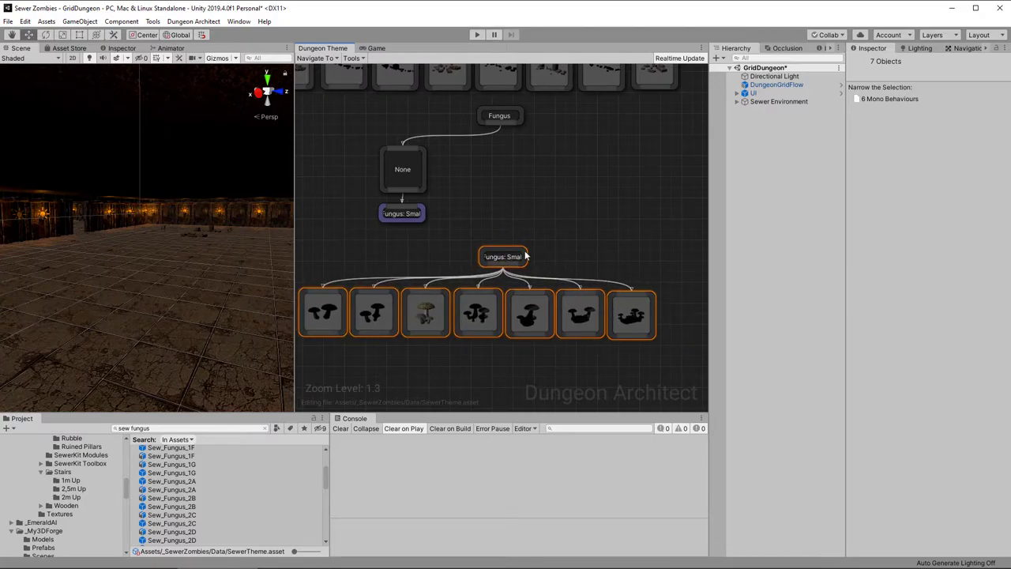
# Step: Attach a second empty game object node to the Fungus marker with a probability of 0.2
pyautogui.moveTo(500, 124); pyautogui.dragTo(460, 145)
pyautogui.click(474, 152)
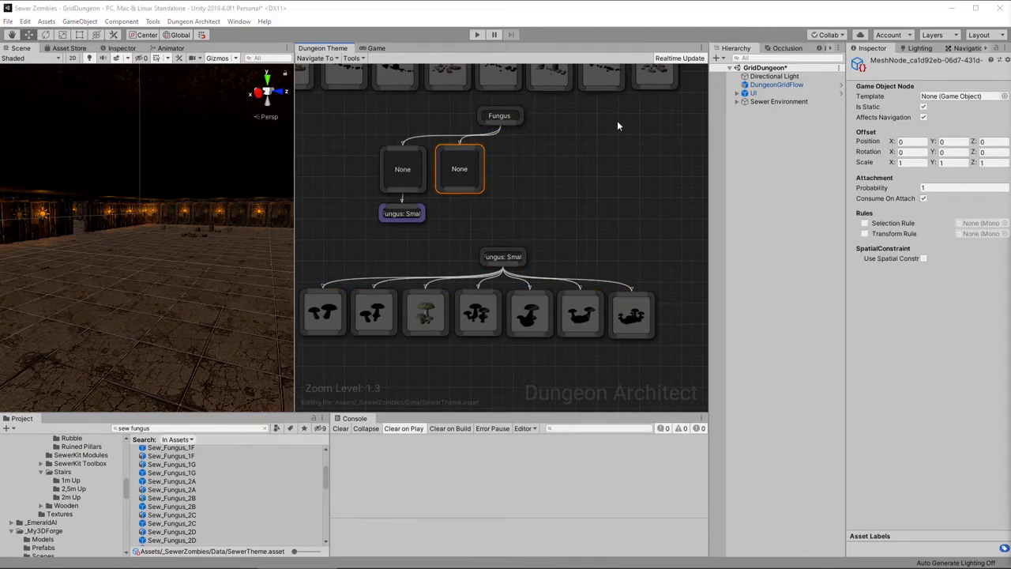
pyautogui.click(938, 187)
pyautogui.write('0.2')
# Step: Add a marker node named "Fungus: Medium" below the row of small fungus nodes
pyautogui.rightClick(502, 120)
pyautogui.click(545, 162)
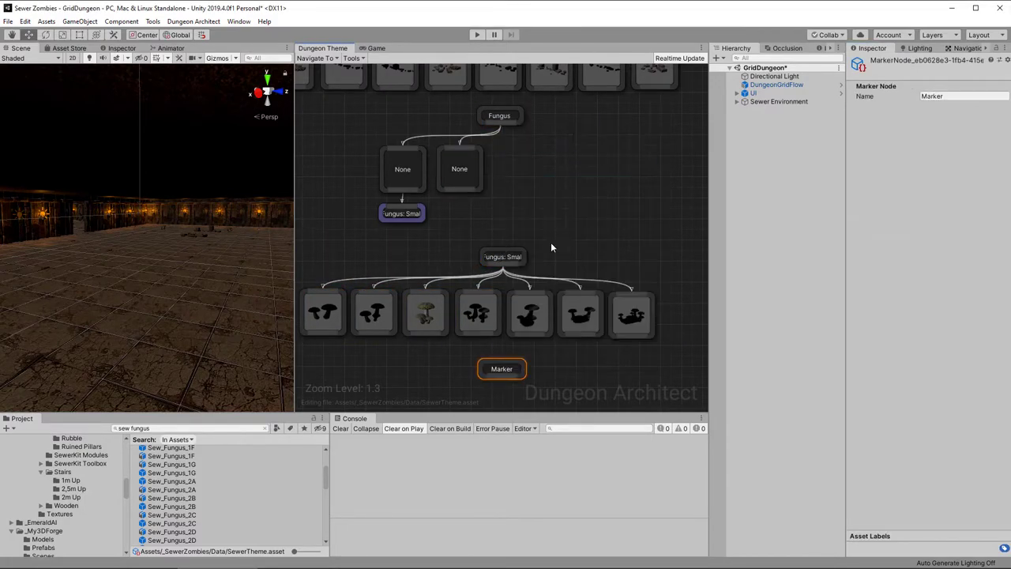
pyautogui.click(951, 96)
pyautogui.write('Fungus: Medium')
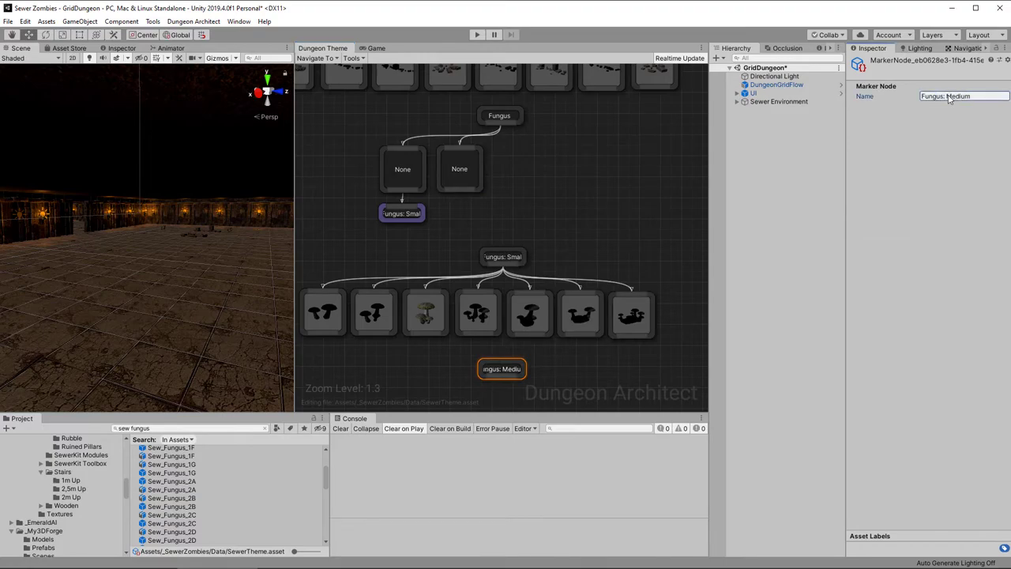
# Step: Add a "Fungus: Medium" marker emitter to the second empty node under Fungus and centre the small fungus row beneath its marker
pyautogui.click(506, 257)
pyautogui.moveTo(674, 349)
pyautogui.mouseDown()
pyautogui.moveTo(332, 308)
pyautogui.moveTo(406, 322)
pyautogui.mouseUp()
pyautogui.moveTo(458, 189); pyautogui.dragTo(459, 206)
pyautogui.click(529, 271)
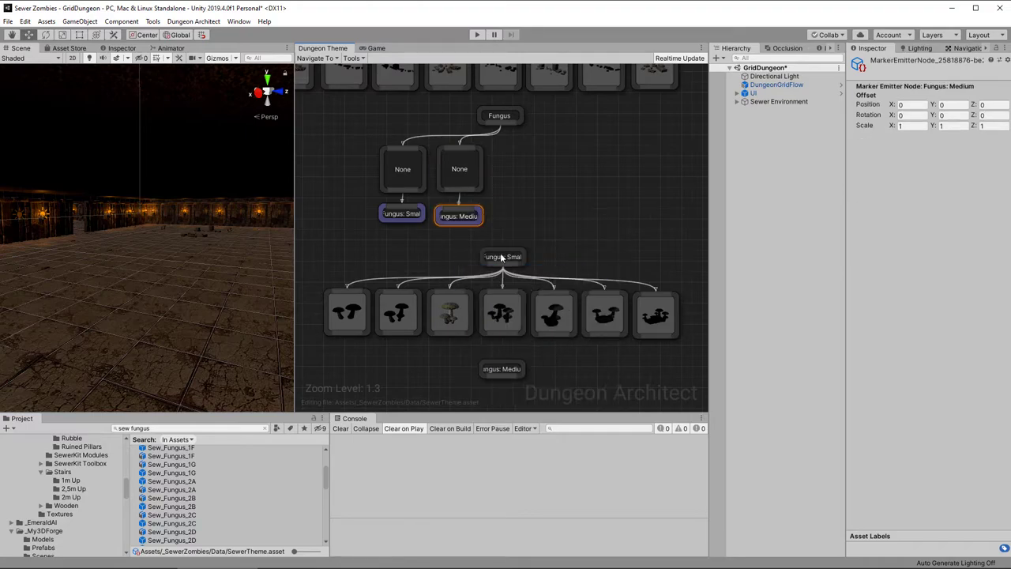
# Step: Place six Sew_Fungus_2 prefab nodes in a row below the "Fungus: Medium" marker and link them to it
pyautogui.moveTo(581, 378); pyautogui.dragTo(580, 248, button='right')
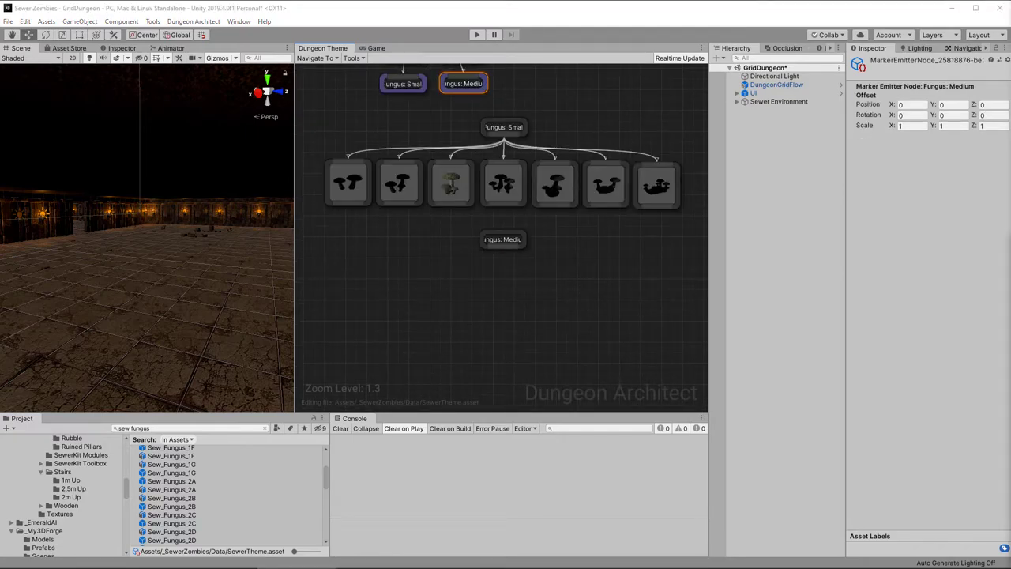
pyautogui.moveTo(172, 481); pyautogui.dragTo(388, 270)
pyautogui.moveTo(172, 515); pyautogui.dragTo(445, 272)
pyautogui.moveTo(172, 532); pyautogui.dragTo(502, 266)
pyautogui.moveTo(171, 542); pyautogui.dragTo(559, 258)
pyautogui.scroll(-2, 171, 506)
pyautogui.moveTo(171, 499); pyautogui.dragTo(619, 258)
pyautogui.moveTo(326, 286); pyautogui.dragTo(654, 309)
pyautogui.click(620, 300)
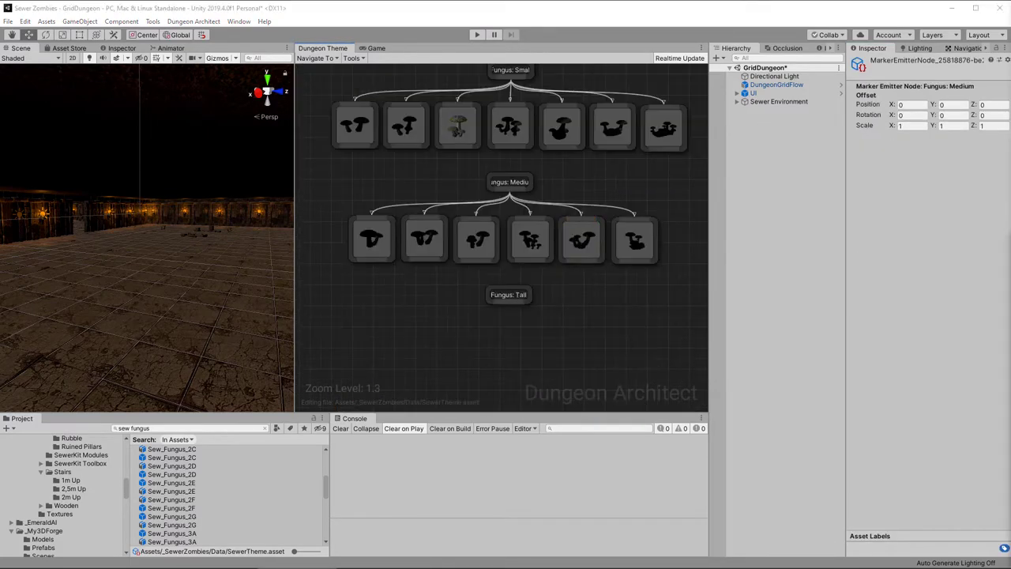
# Step: Add seven Sew_Fungus_3 prefab nodes linked to the "Fungus: Tall" marker and set their probability to 0.14
pyautogui.moveTo(172, 476); pyautogui.dragTo(345, 340)
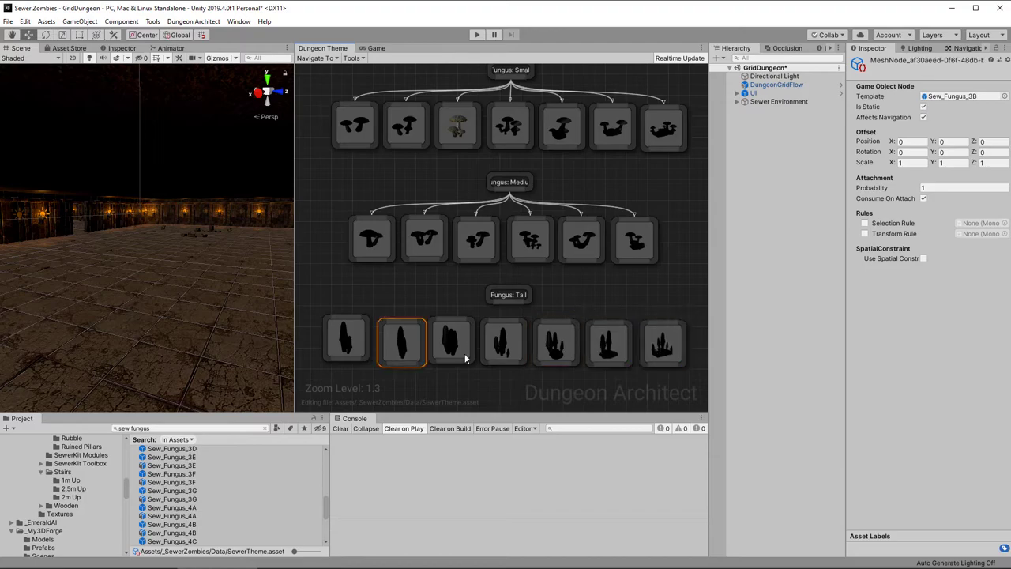
pyautogui.click(506, 294)
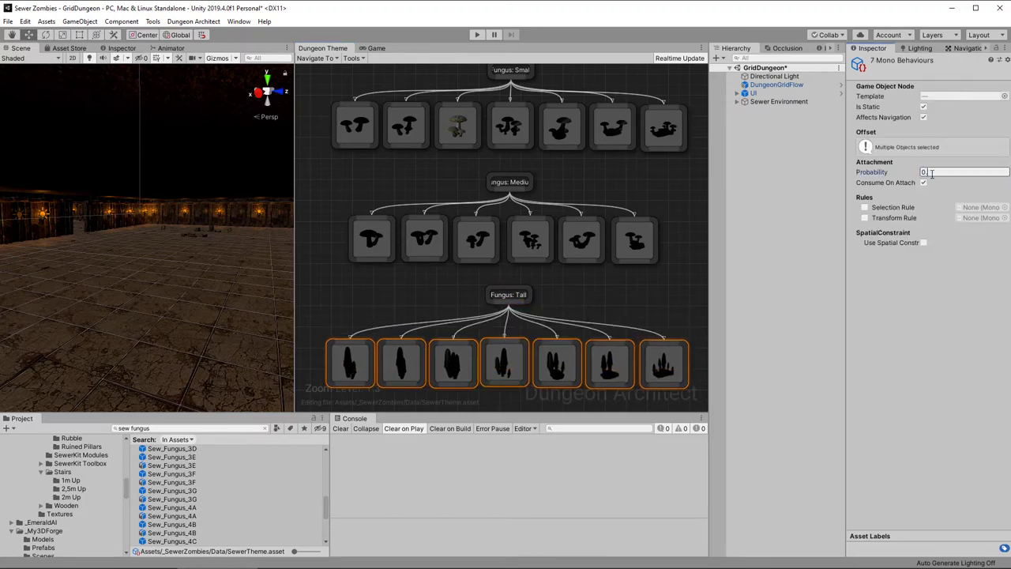
pyautogui.click(999, 171)
pyautogui.write('0.14')
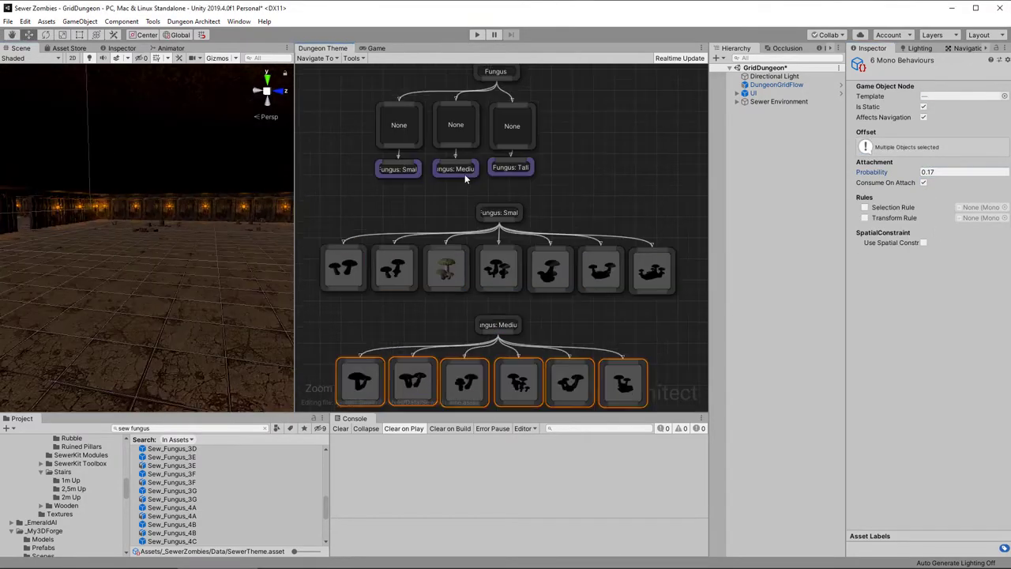
# Step: Add a "Fungus: Bright" marker node below the tall fungus row and place Sew_Fungus_4 prefab nodes beneath it
pyautogui.click(512, 126)
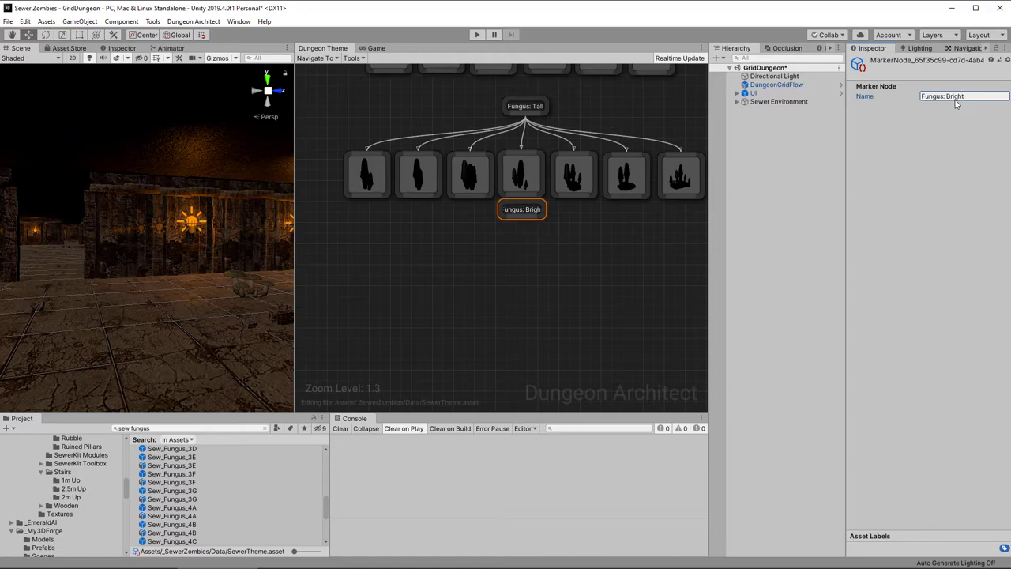
pyautogui.moveTo(326, 507); pyautogui.dragTo(327, 511)
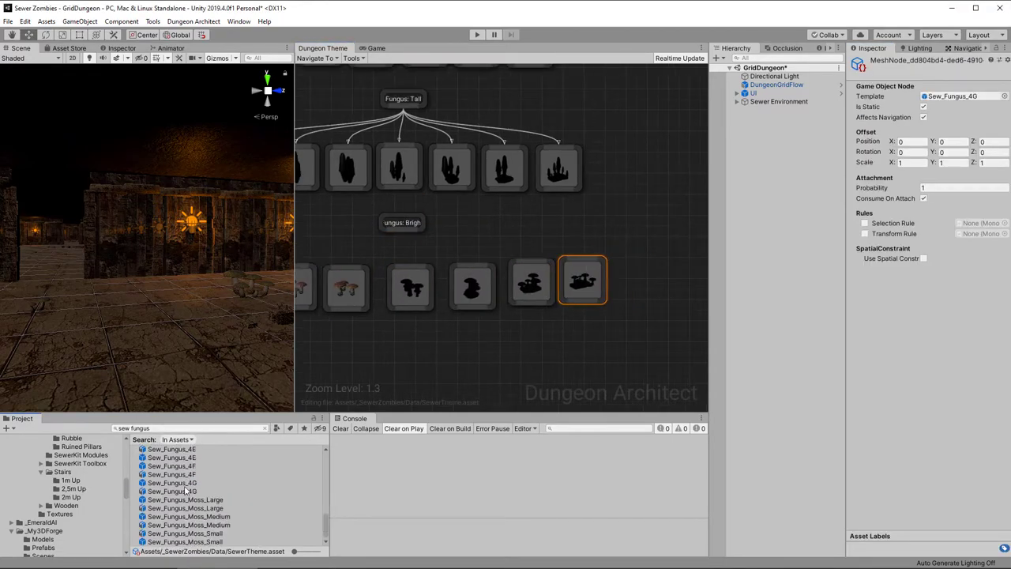
pyautogui.moveTo(171, 537); pyautogui.dragTo(573, 310)
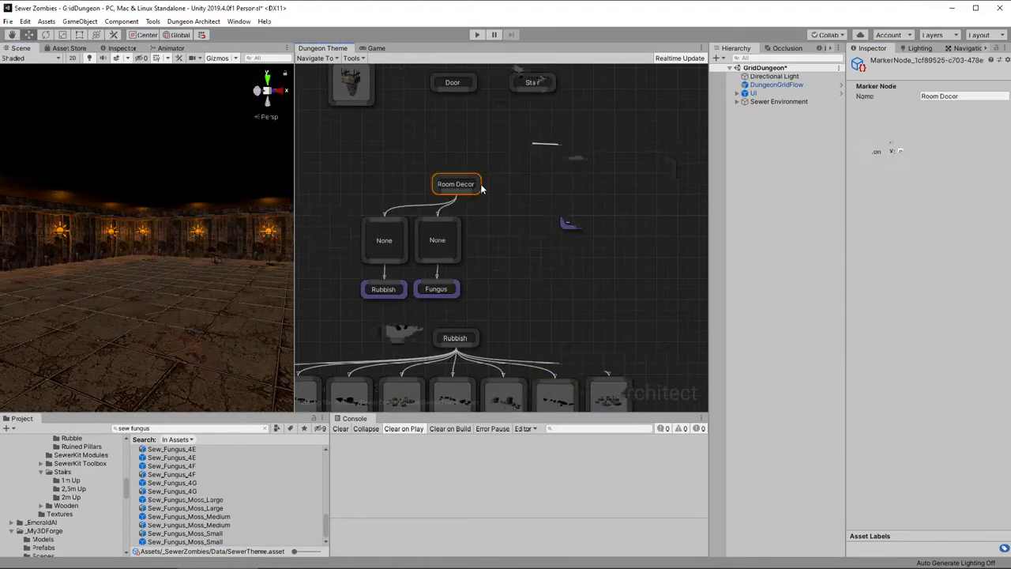
# Step: Shift the Room Decor marker sideways and attach a third empty game object node to it
pyautogui.moveTo(481, 184); pyautogui.dragTo(522, 184)
pyautogui.moveTo(496, 194); pyautogui.dragTo(496, 214)
pyautogui.click(541, 222)
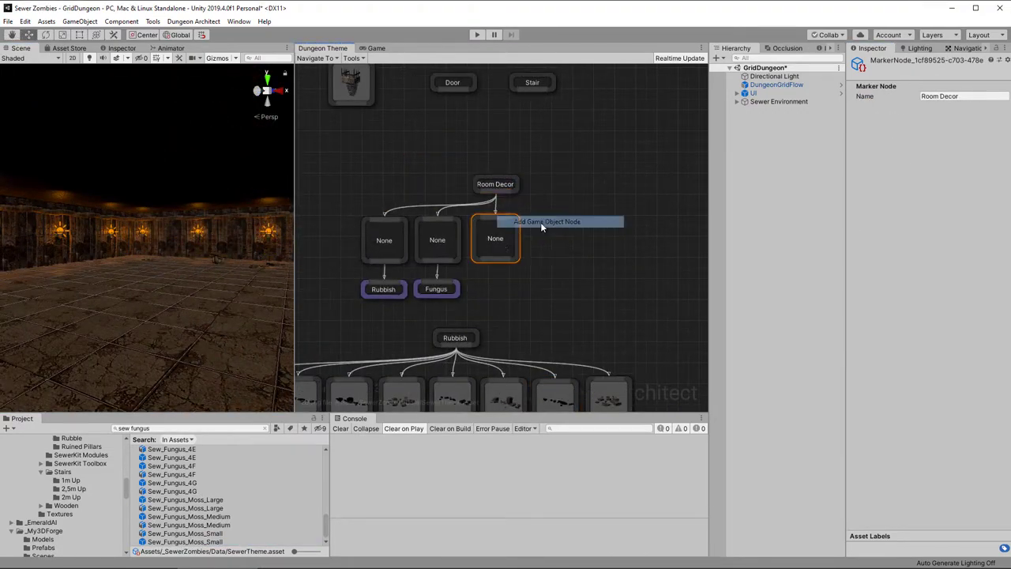
# Step: Add a marker node named "Decor: Torture" in the empty area beside the rubbish nodes
pyautogui.rightClick(564, 228)
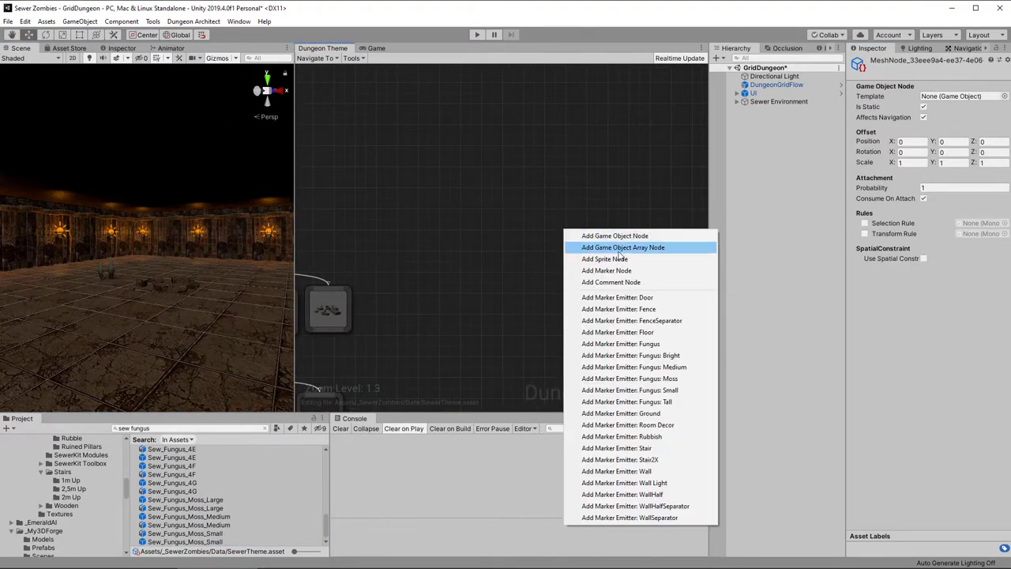
pyautogui.click(608, 274)
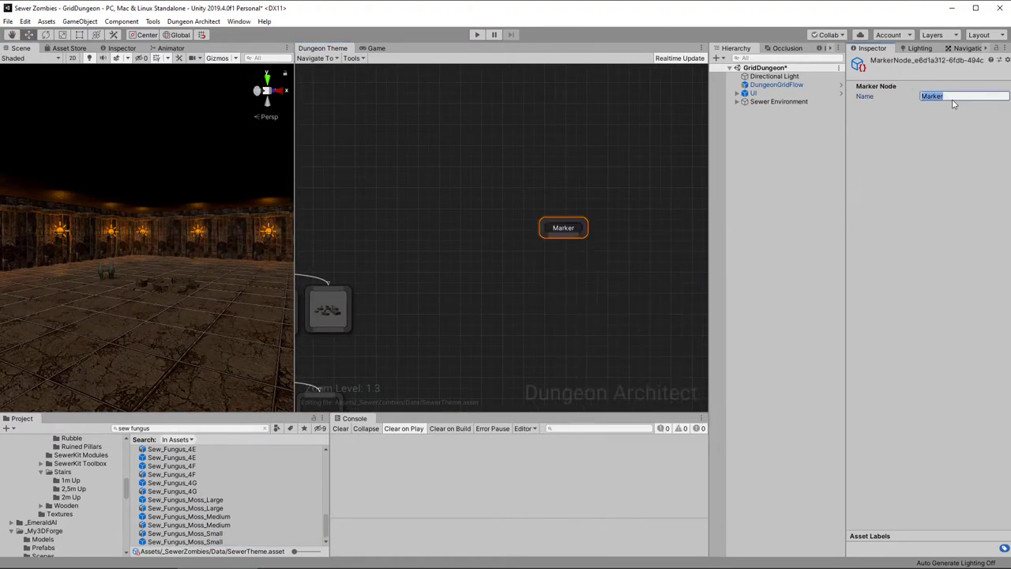
pyautogui.write('Decor: Torture')
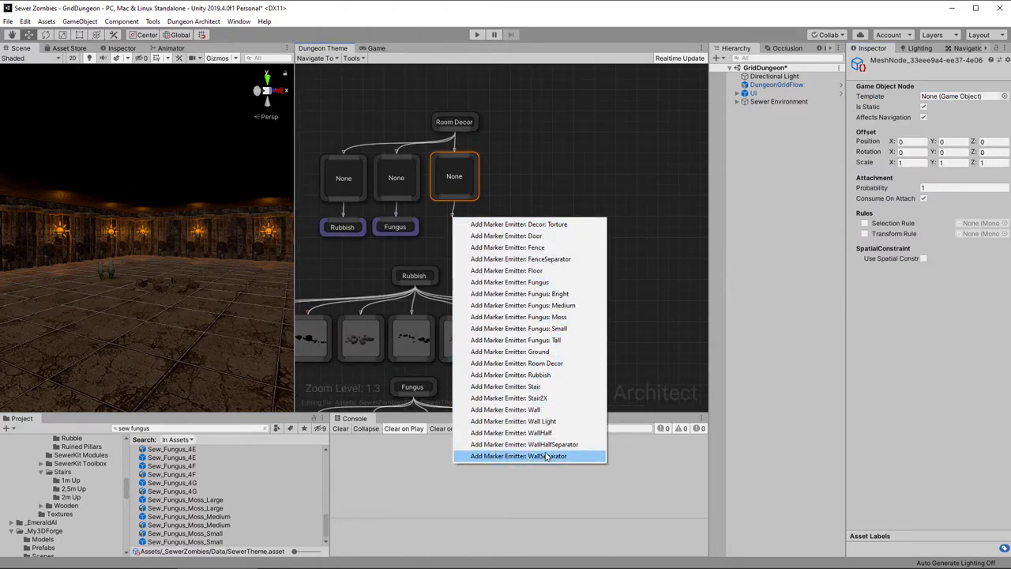
# Step: Attach a "Decor: Torture" marker emitter to the third Room Decor node and set that node's probability to 0.3
pyautogui.click(513, 218)
pyautogui.click(396, 178)
pyautogui.click(454, 176)
pyautogui.click(963, 188)
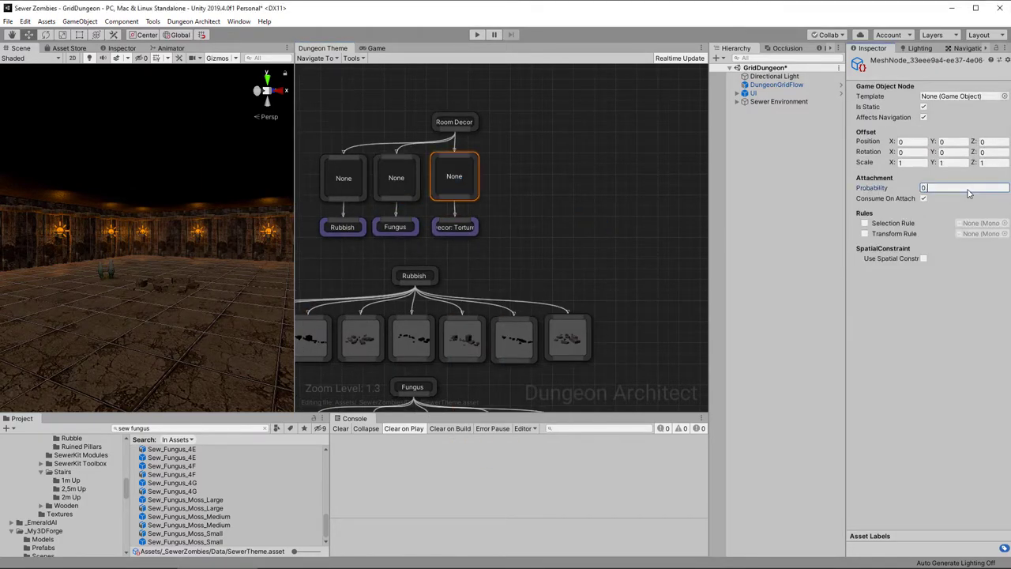
# Step: Search the project for "chain" and add the Sew_Chain1_Pole and Sew_Chain2_Pole prefabs as nodes linked to the "Decor: Torture" marker
pyautogui.moveTo(590, 267); pyautogui.dragTo(315, 198, button='middle')
pyautogui.click(218, 429)
pyautogui.write('chain')
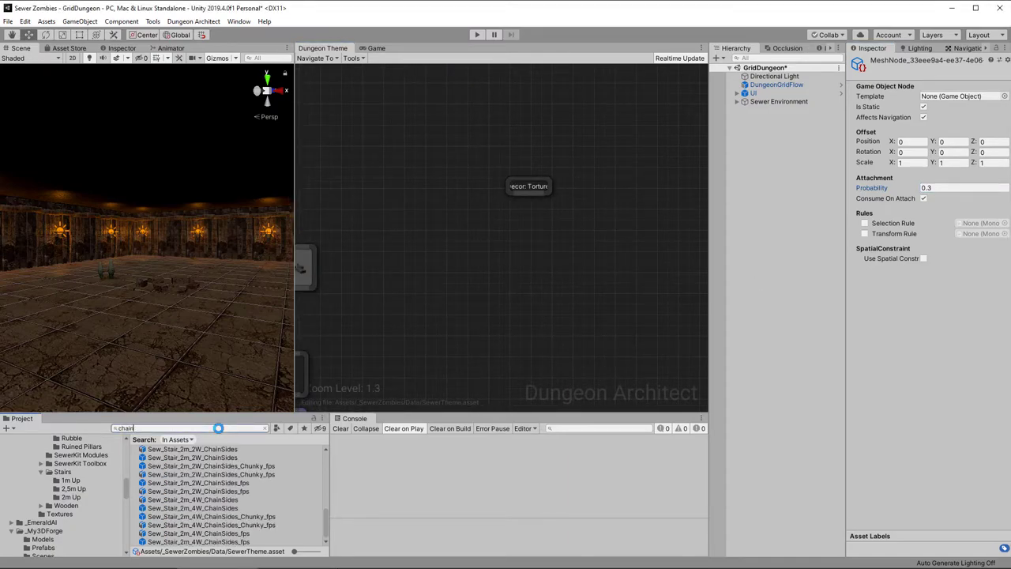
pyautogui.moveTo(326, 524)
pyautogui.mouseDown()
pyautogui.moveTo(316, 341)
pyautogui.moveTo(476, 242)
pyautogui.mouseUp()
pyautogui.moveTo(524, 194); pyautogui.dragTo(476, 240)
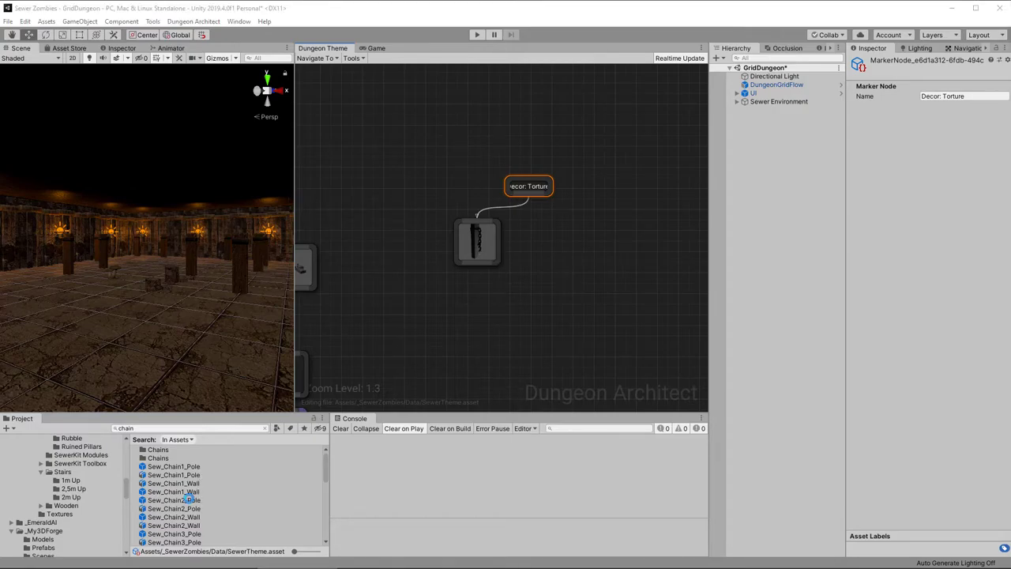
pyautogui.moveTo(187, 494); pyautogui.dragTo(505, 241)
pyautogui.moveTo(478, 242)
pyautogui.mouseDown()
pyautogui.moveTo(438, 242)
pyautogui.moveTo(491, 241)
pyautogui.mouseUp()
pyautogui.moveTo(527, 194); pyautogui.dragTo(490, 241)
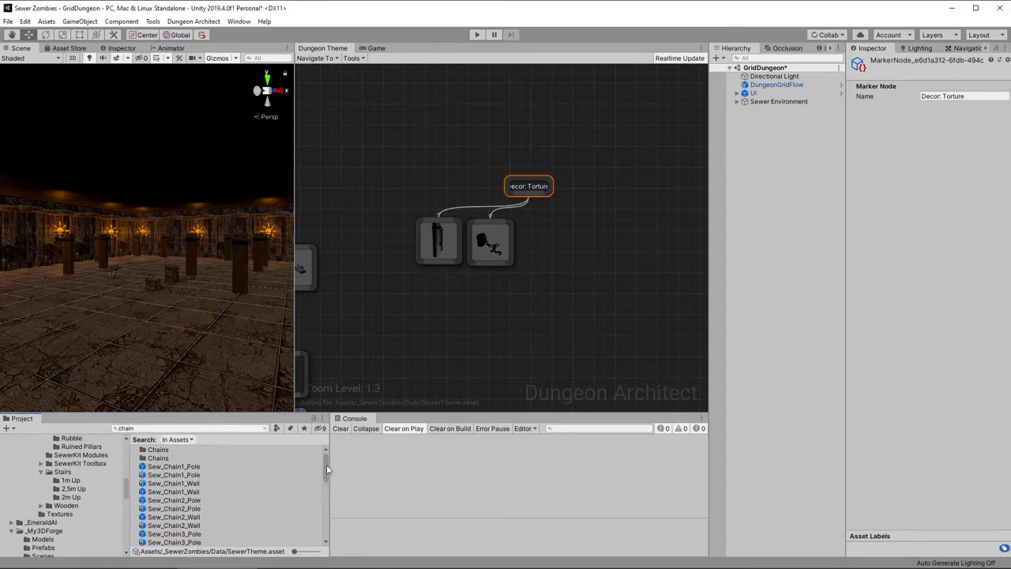
# Step: Add the Sew_Chain3_Pole, Sew_Chain4_Pole and Sew_Chain5_Pole prefabs as nodes linked to the "Decor: Torture" marker
pyautogui.scroll(-3, 202, 489)
pyautogui.click(182, 474)
pyautogui.moveTo(201, 476); pyautogui.dragTo(542, 239)
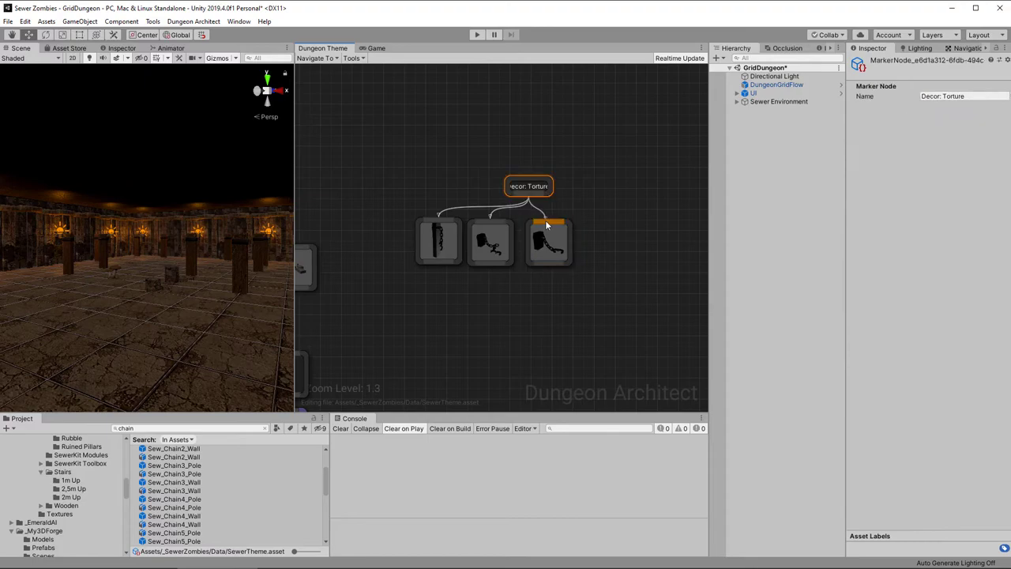
pyautogui.moveTo(177, 499)
pyautogui.mouseDown()
pyautogui.moveTo(289, 481)
pyautogui.moveTo(607, 244)
pyautogui.mouseUp()
pyautogui.moveTo(173, 541); pyautogui.dragTo(644, 221)
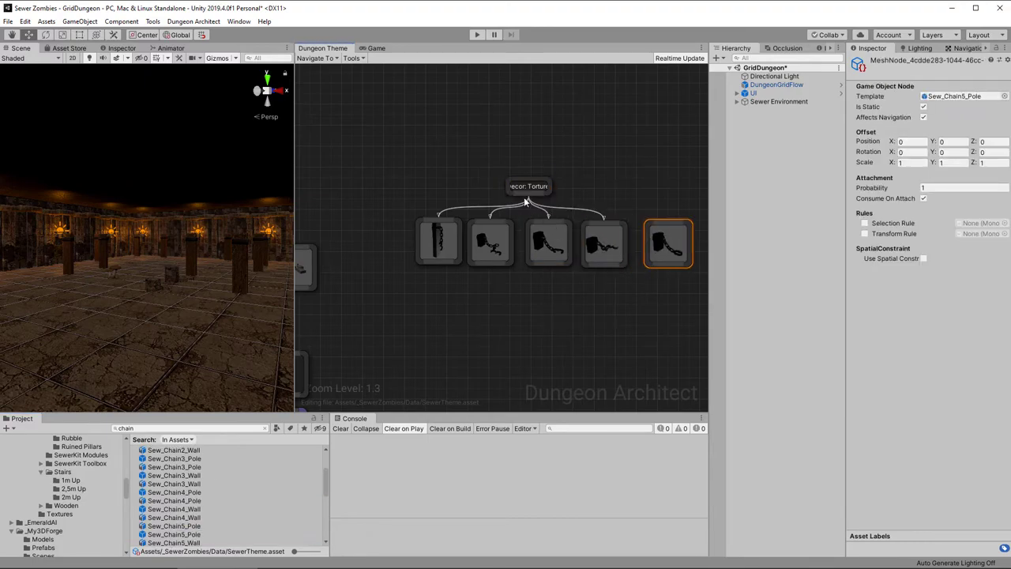
pyautogui.moveTo(528, 199); pyautogui.dragTo(664, 237)
# Step: Centre the "Decor: Torture" marker above its chain nodes and line the five nodes up in an even row
pyautogui.moveTo(528, 188); pyautogui.dragTo(565, 189)
pyautogui.moveTo(603, 243); pyautogui.dragTo(598, 241)
pyautogui.moveTo(666, 243); pyautogui.dragTo(648, 242)
pyautogui.moveTo(563, 251); pyautogui.dragTo(559, 249)
pyautogui.moveTo(496, 245); pyautogui.dragTo(498, 244)
pyautogui.moveTo(434, 241); pyautogui.dragTo(435, 239)
# Step: Set the probability of all five chain pole nodes to 0.2
pyautogui.moveTo(388, 232); pyautogui.dragTo(687, 261)
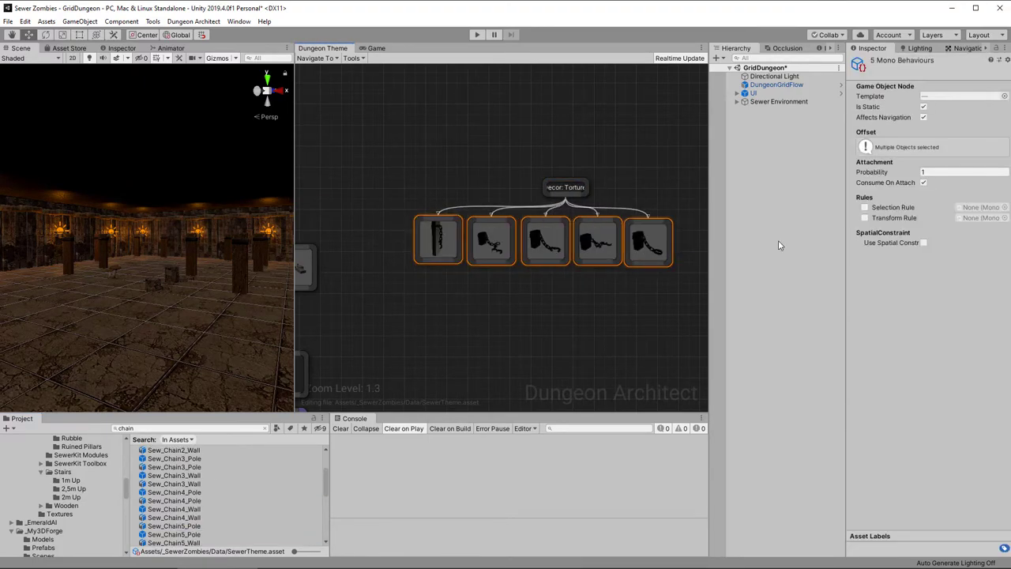
pyautogui.click(957, 172)
pyautogui.write('0.2')
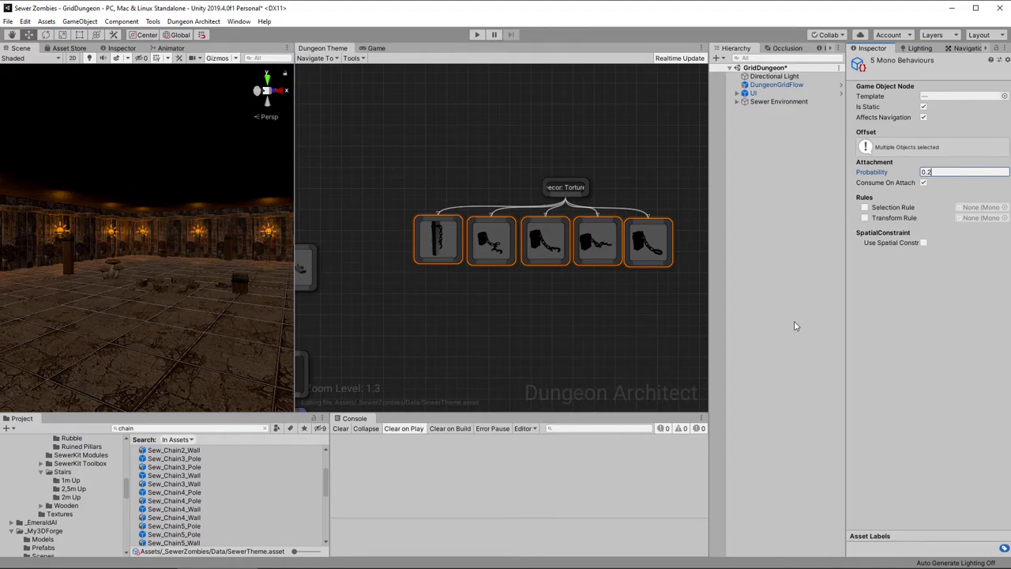
# Step: Enable the spatial constraint on the empty Room Decor node that emits "Decor: Torture"
pyautogui.moveTo(261, 300); pyautogui.dragTo(189, 398, button='right')
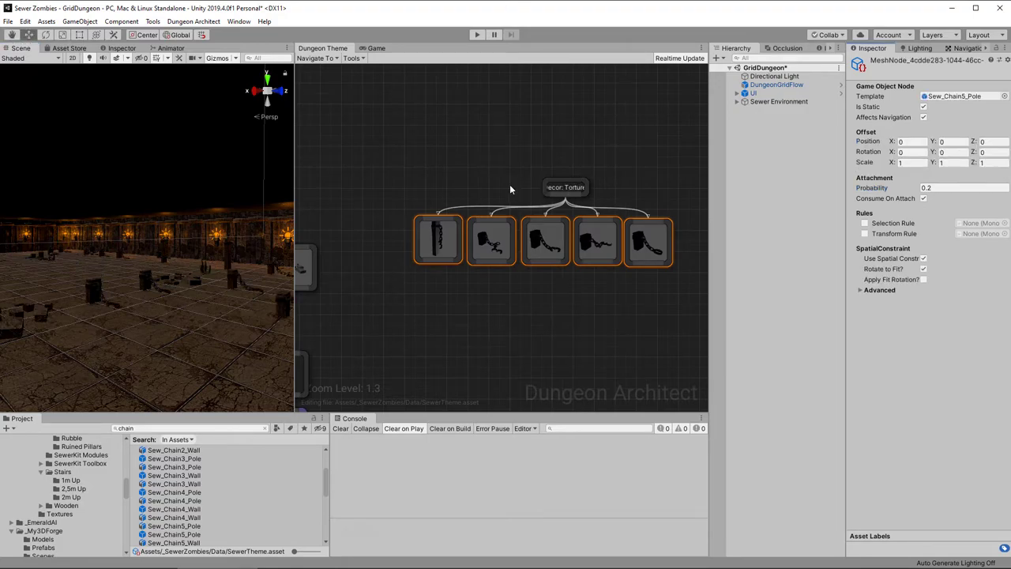
pyautogui.moveTo(510, 187); pyautogui.dragTo(680, 332, button='right')
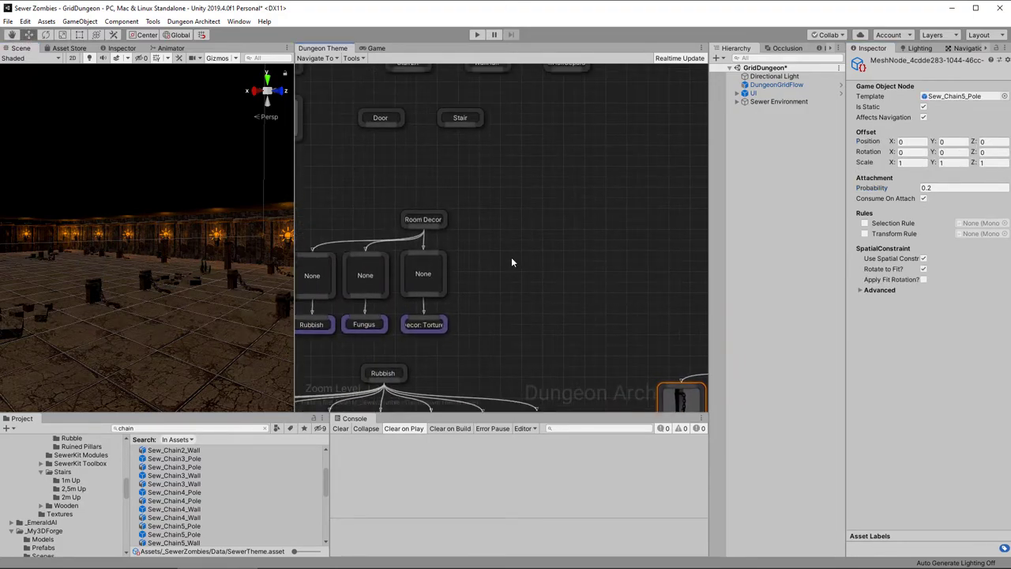
pyautogui.click(423, 274)
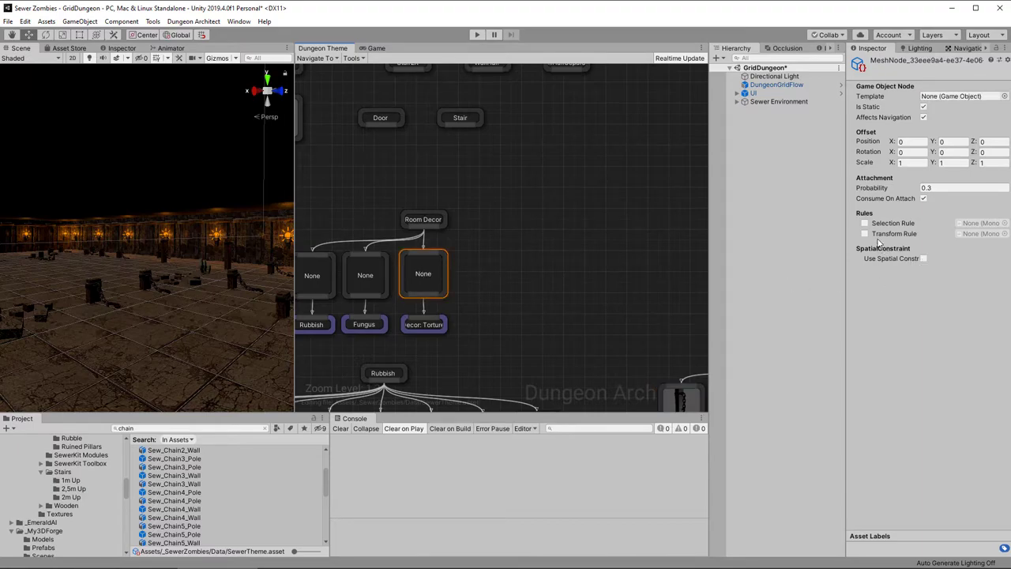
pyautogui.click(923, 260)
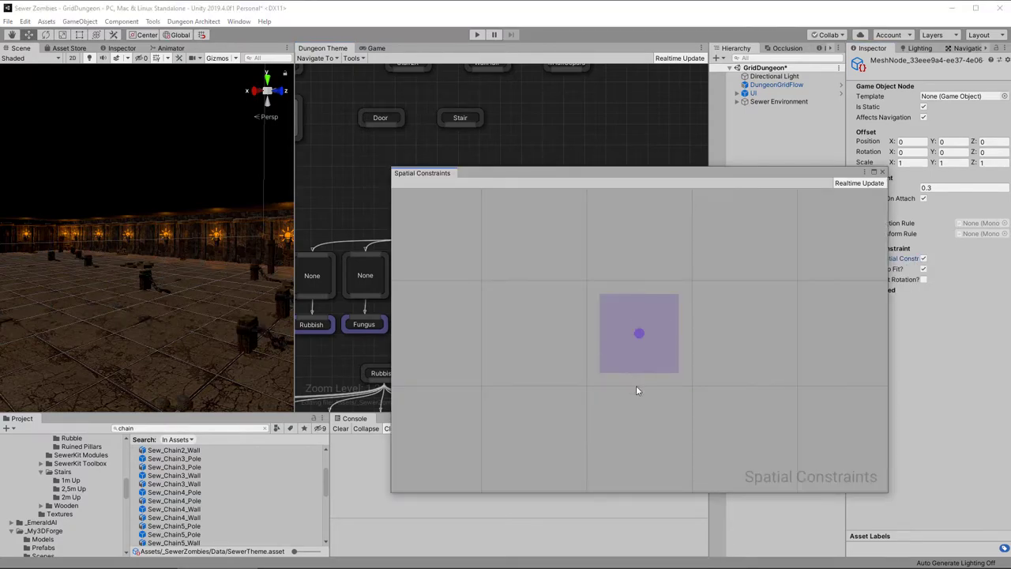
# Step: Create a rule node on the lower edge of the centre tile and give it a Marker Exists constraint for "Wall"
pyautogui.rightClick(638, 389)
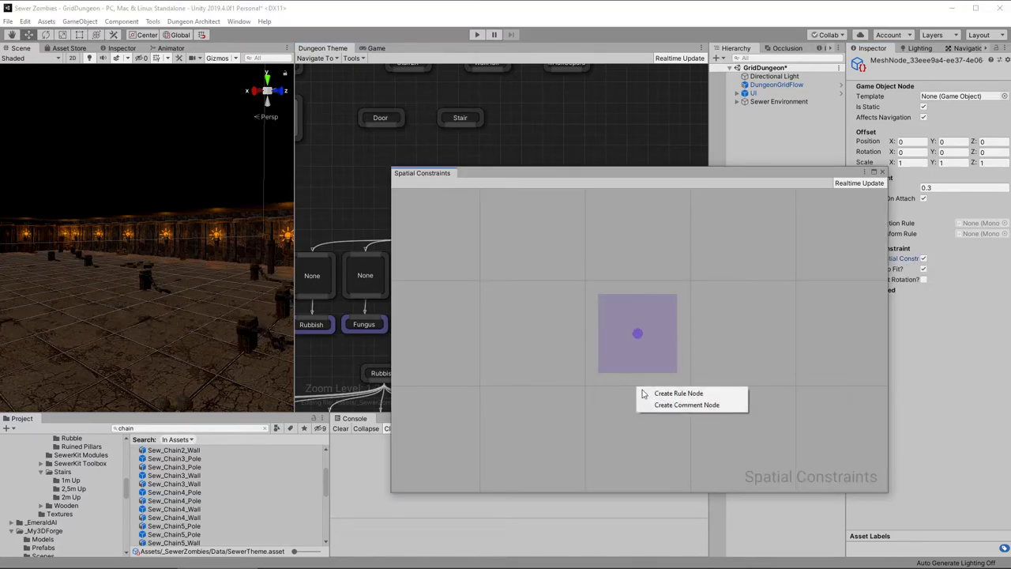
pyautogui.click(645, 394)
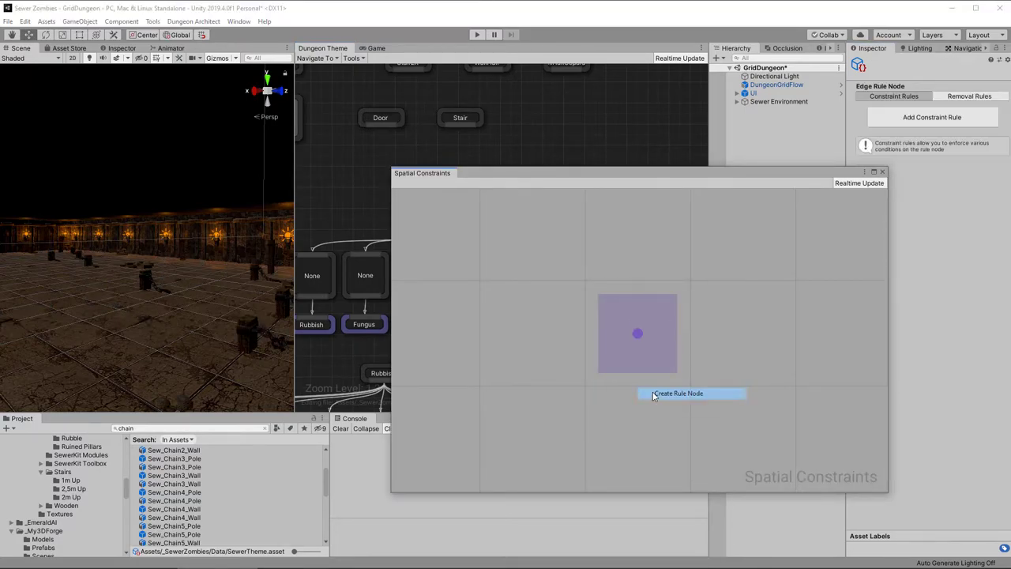
pyautogui.click(934, 119)
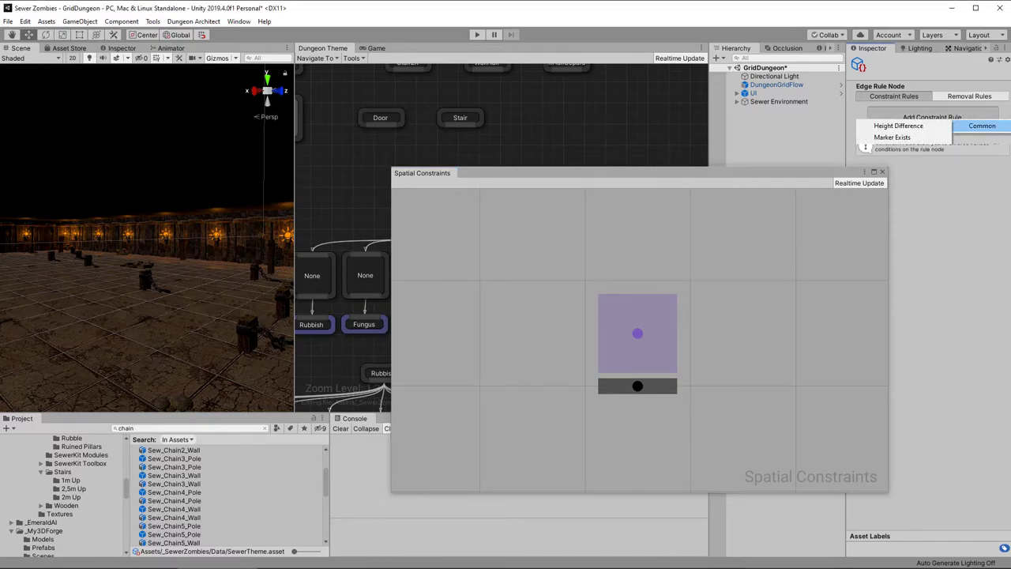
pyautogui.click(892, 137)
pyautogui.click(961, 152)
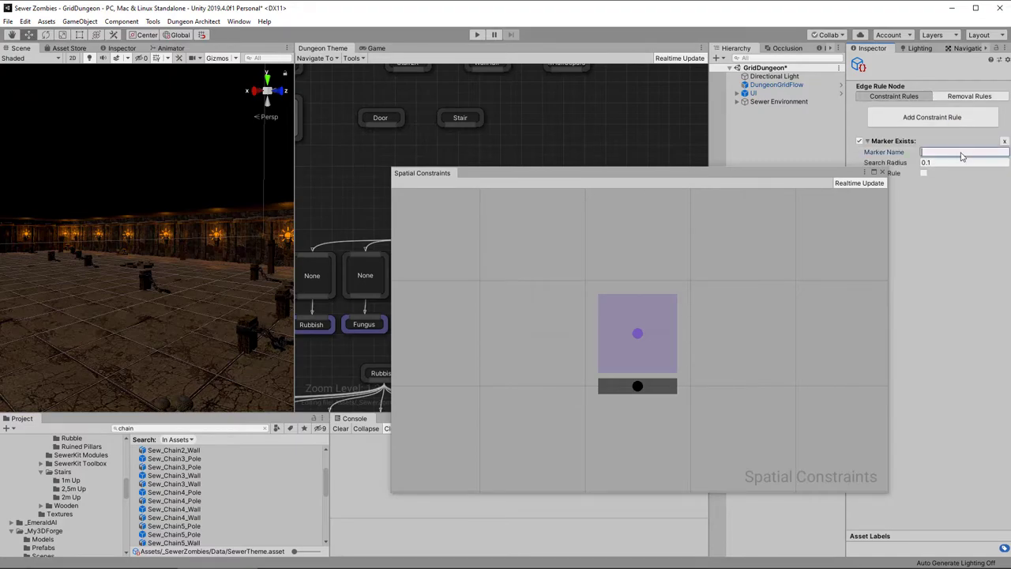
pyautogui.write('W')
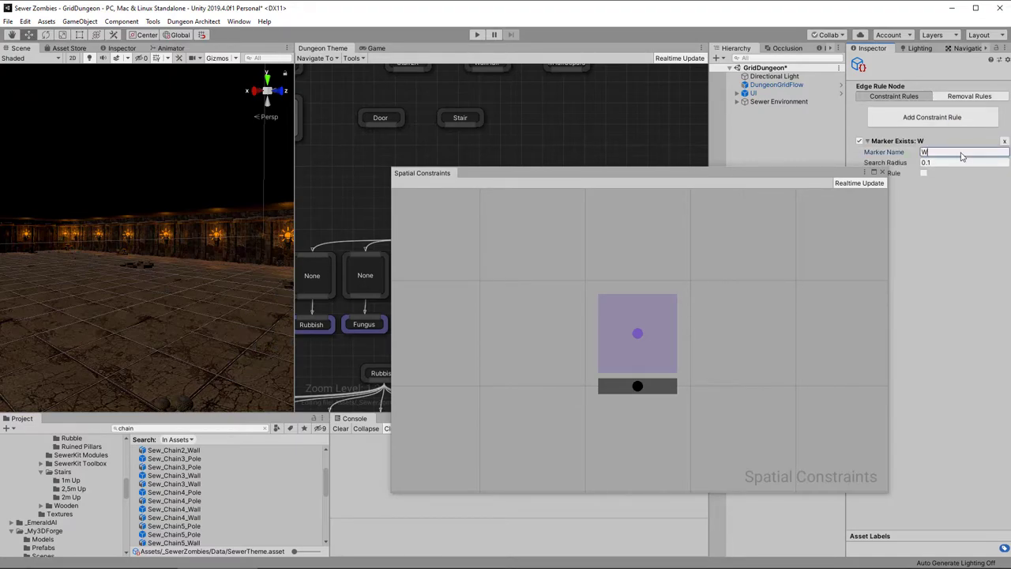
pyautogui.write('all')
# Step: Move the Wall rule node to the left edge of the centre tile and inspect the chain poles along the dungeon walls
pyautogui.moveTo(155, 311)
pyautogui.keyDown('alt'); pyautogui.mouseDown()
pyautogui.moveTo(145, 311)
pyautogui.moveTo(177, 327)
pyautogui.mouseUp(); pyautogui.keyUp('alt')
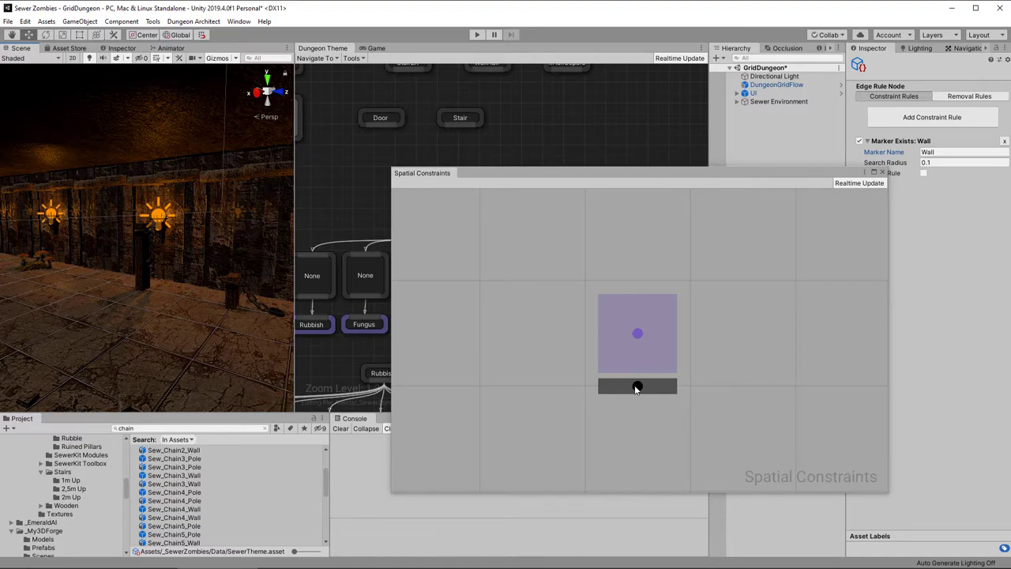
pyautogui.moveTo(637, 388); pyautogui.dragTo(585, 336)
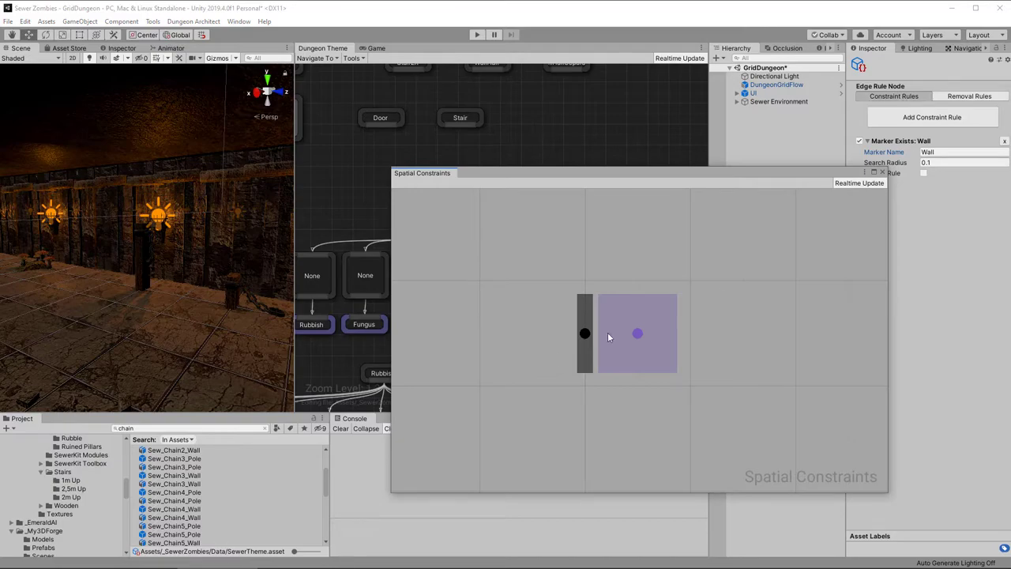
pyautogui.moveTo(148, 298); pyautogui.dragTo(2, 297, button='right')
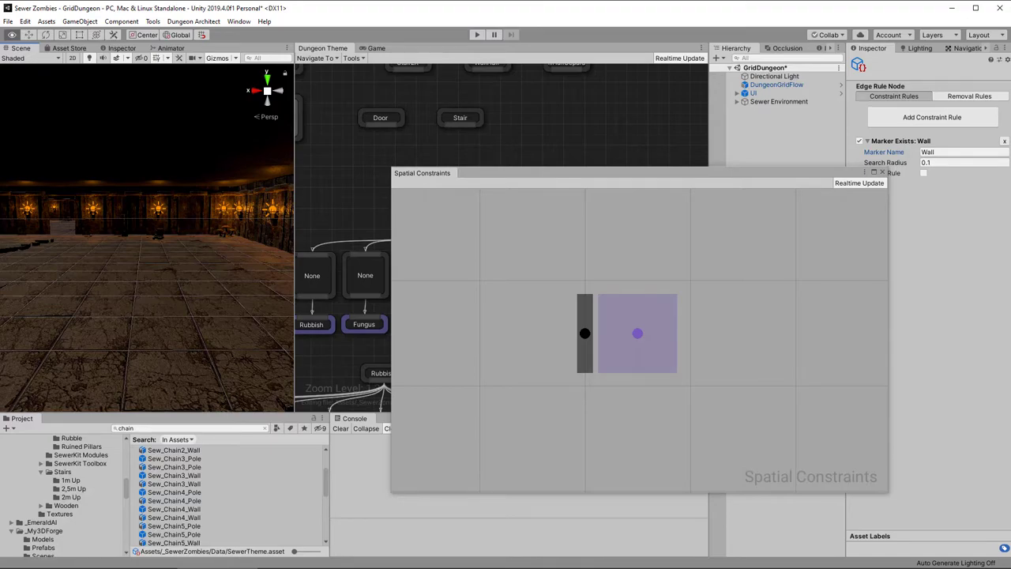
pyautogui.moveTo(154, 243); pyautogui.dragTo(161, 300, button='right')
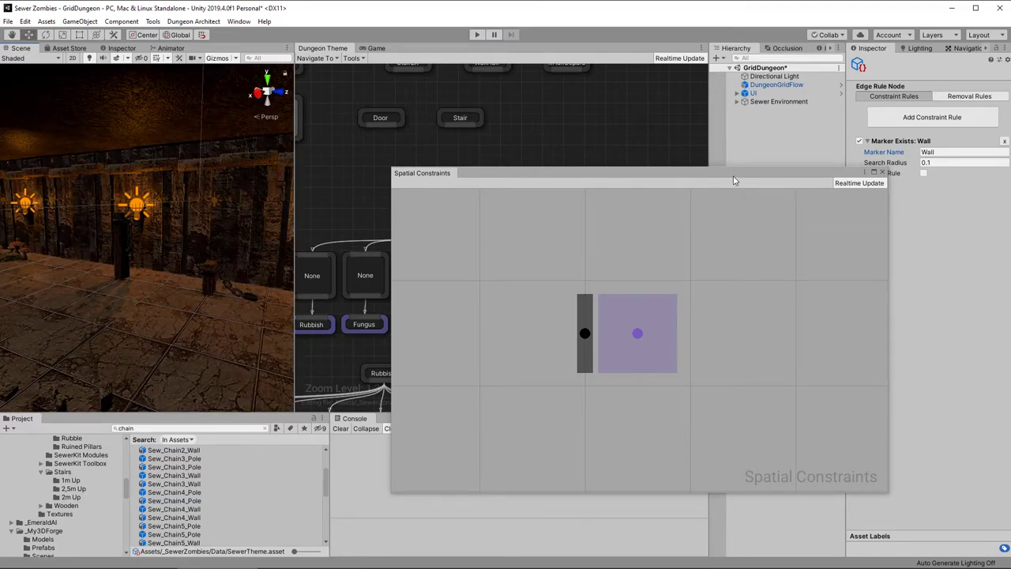
pyautogui.moveTo(733, 180); pyautogui.dragTo(688, 184)
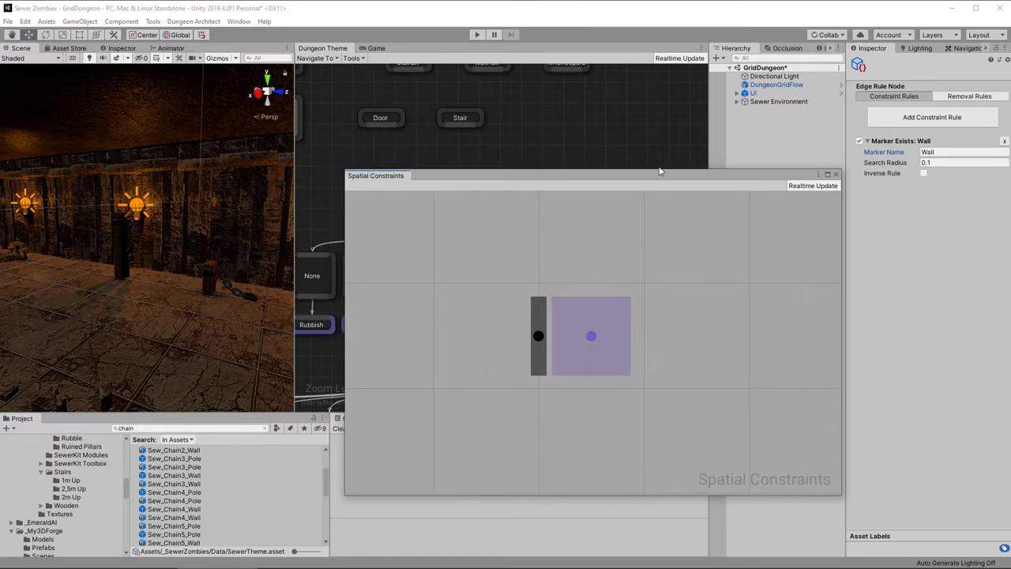
# Step: Enable Apply Fit Rotation on the empty node emitting "Decor: Torture", move its Wall rule to the centre tile's upper edge and inspect the dungeon
pyautogui.moveTo(652, 179); pyautogui.dragTo(828, 258)
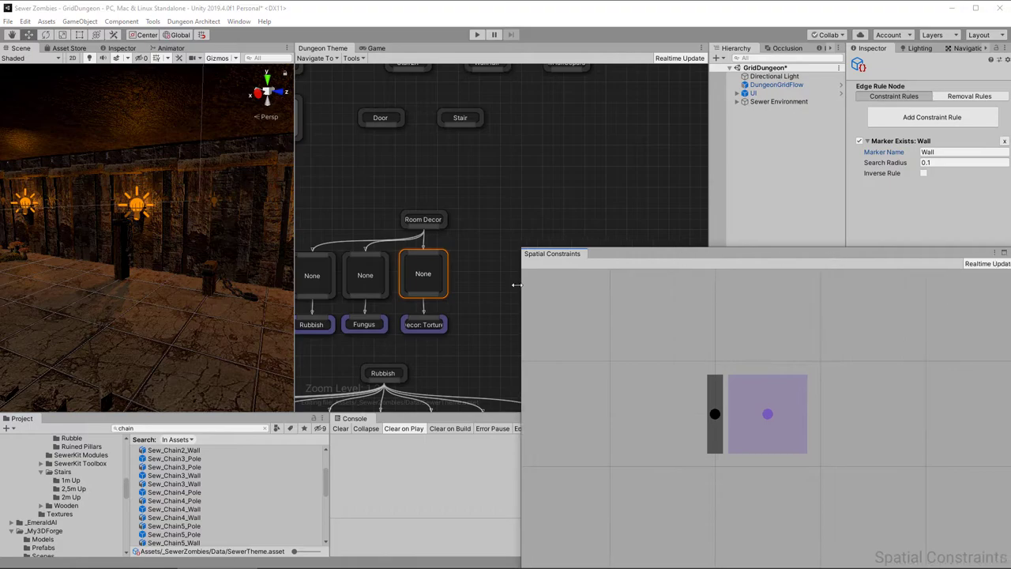
pyautogui.click(418, 274)
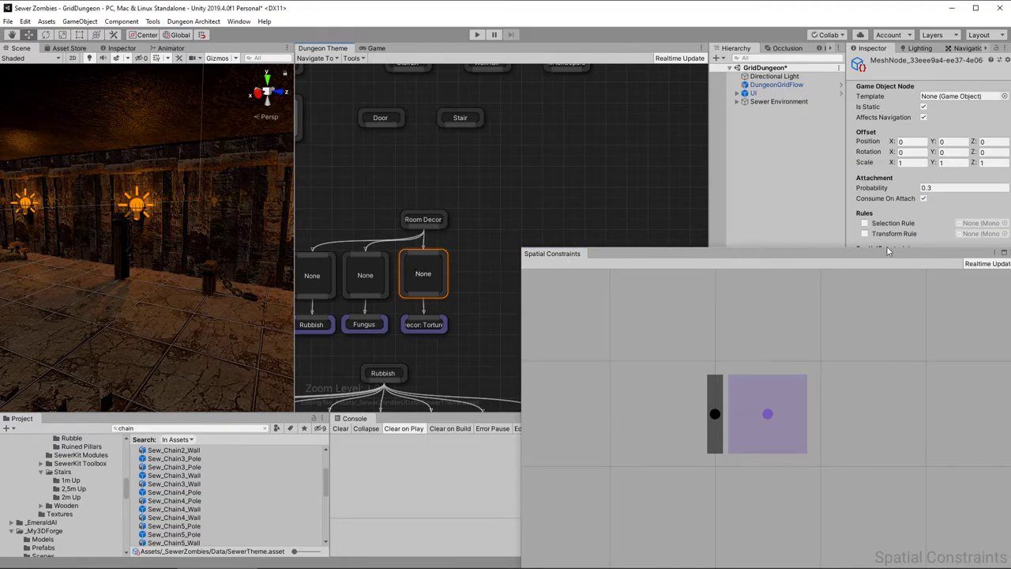
pyautogui.moveTo(886, 251); pyautogui.dragTo(700, 123)
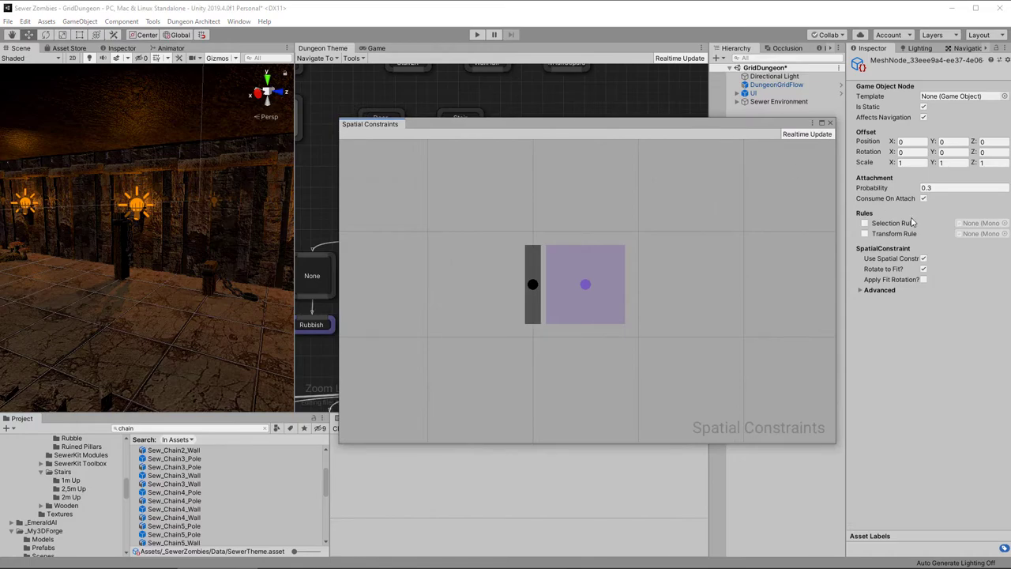
pyautogui.click(923, 281)
pyautogui.moveTo(533, 294); pyautogui.dragTo(589, 234)
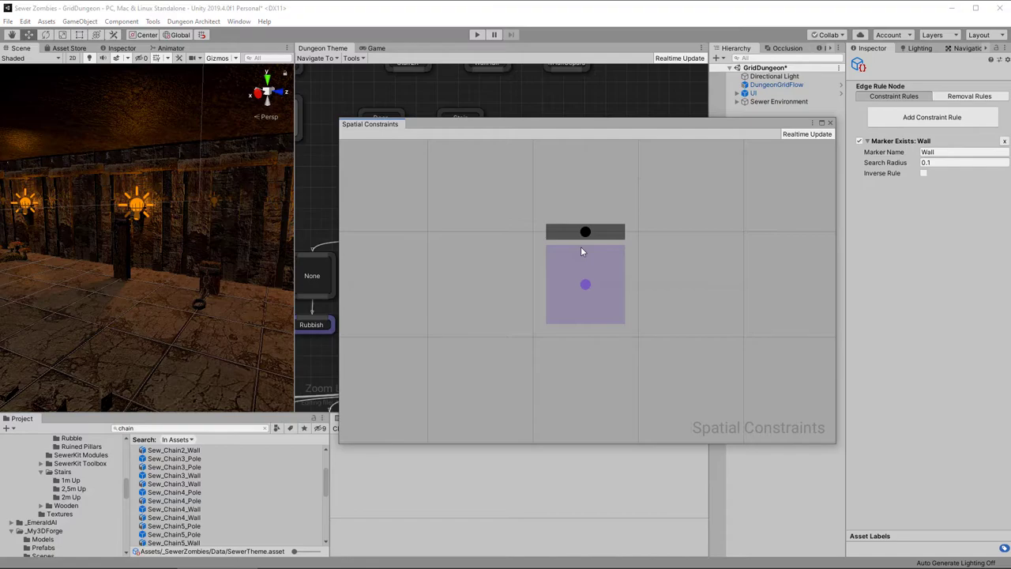
pyautogui.moveTo(196, 310); pyautogui.dragTo(1007, 301, button='right')
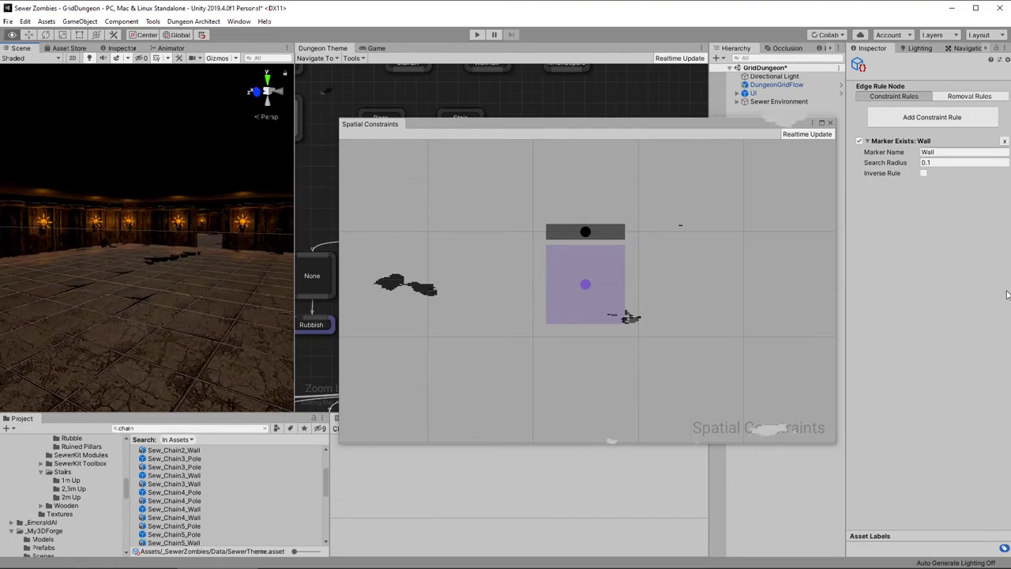
# Step: Add a marker node named "Decor: Storage" below the torture decor nodes in the dungeon theme
pyautogui.rightClick(568, 262)
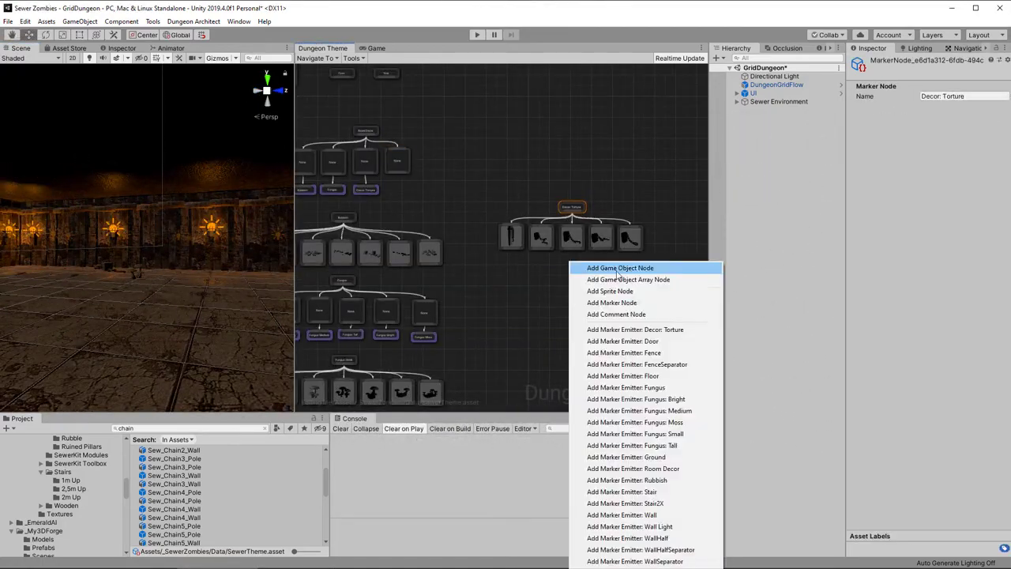
pyautogui.click(614, 303)
pyautogui.click(943, 96)
pyautogui.write('Decor: Storage')
pyautogui.press('Return')
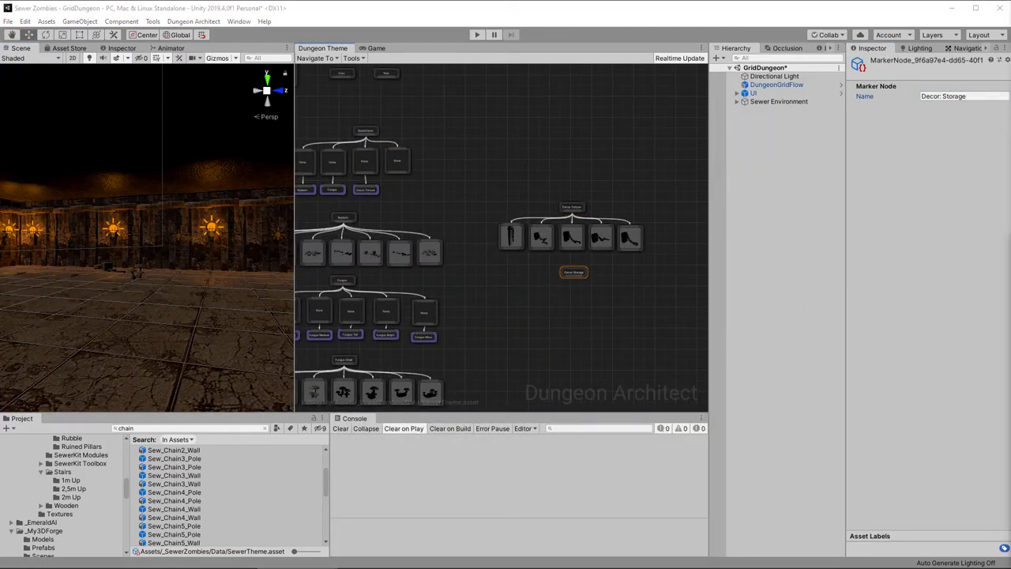
# Step: Attach three empty game object nodes to the "Decor: Storage" marker and set their probability to 0.4
pyautogui.moveTo(573, 276); pyautogui.dragTo(521, 282)
pyautogui.click(557, 286)
pyautogui.click(962, 188)
pyautogui.write('0.4')
pyautogui.click(573, 303)
pyautogui.write('0.4')
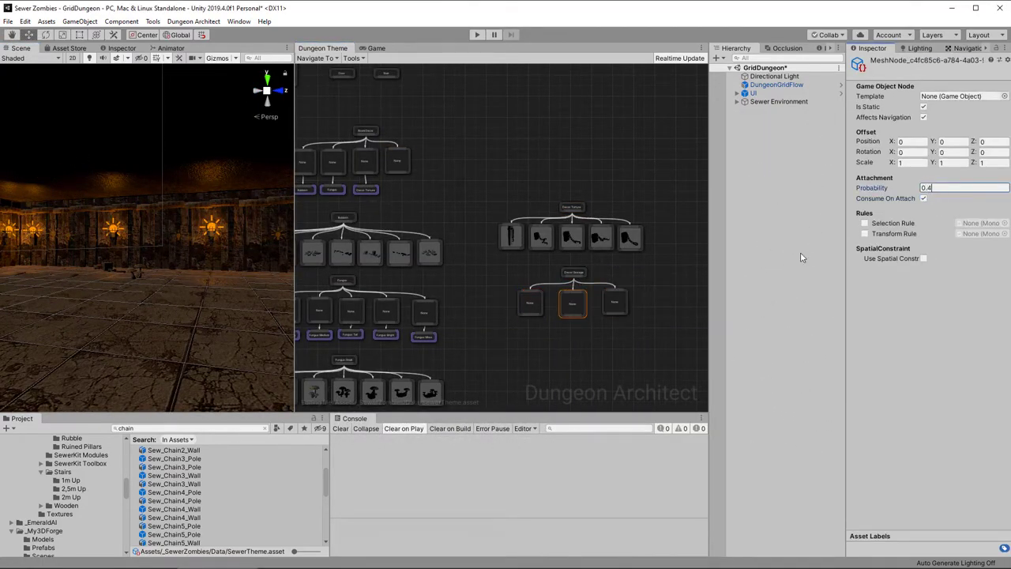
pyautogui.click(614, 302)
# Step: Add three marker nodes named "Shelves", "Pottery" and "Barrels" to the dungeon theme
pyautogui.rightClick(568, 251)
pyautogui.click(610, 291)
pyautogui.write('Shelves')
pyautogui.rightClick(567, 312)
pyautogui.click(614, 278)
pyautogui.write('PotteryBarrels')
# Step: Attach marker emitters for Shelves, Pottery and Barrels to the three empty "Decor: Storage" nodes, one emitter each
pyautogui.moveTo(532, 202); pyautogui.dragTo(530, 212)
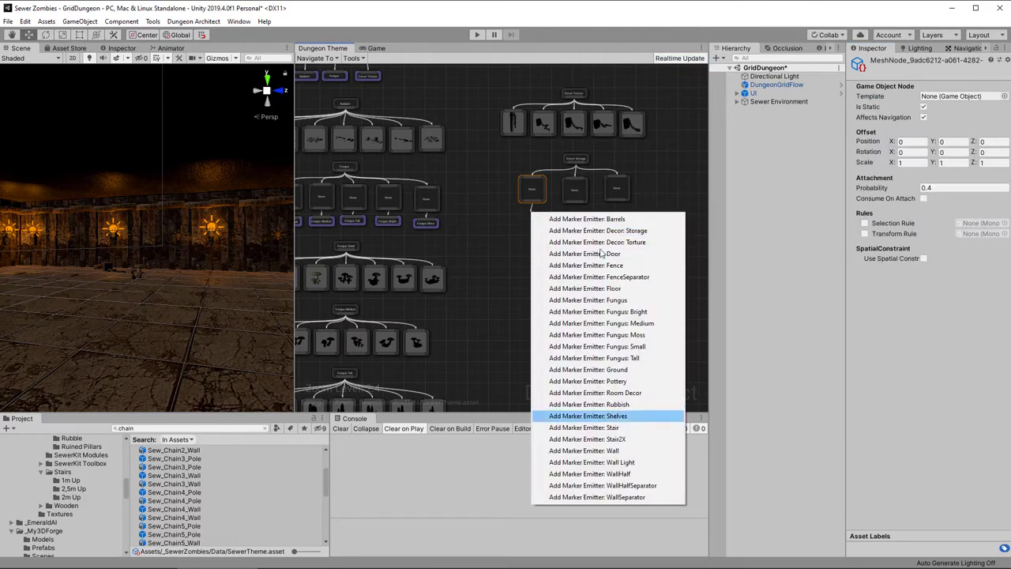
pyautogui.click(598, 416)
pyautogui.click(643, 382)
pyautogui.moveTo(617, 200); pyautogui.dragTo(618, 213)
pyautogui.click(662, 220)
pyautogui.click(923, 259)
pyautogui.click(549, 286)
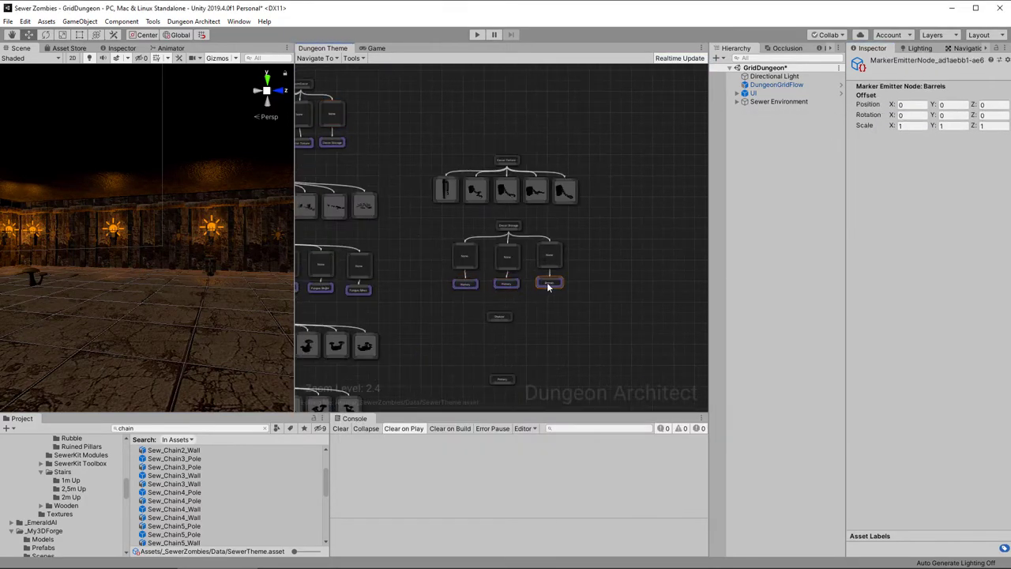
pyautogui.click(507, 283)
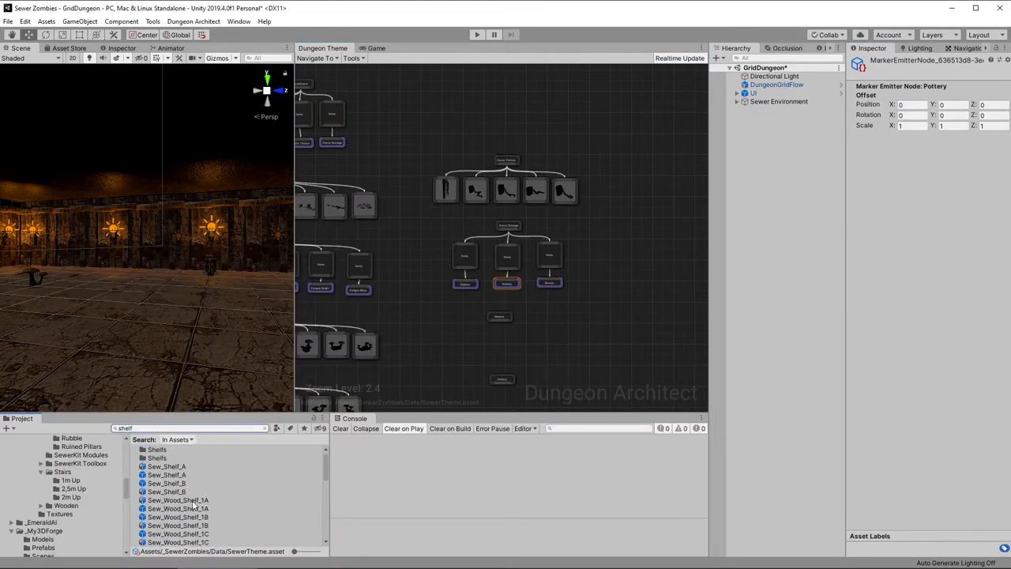
# Step: Add the Sew_Wood_Shelf_1A, 1B and 1C prefabs to the theme graph and connect them to the "Shelves" marker
pyautogui.click(178, 456)
pyautogui.keyDown('shift'); pyautogui.click(178, 473); pyautogui.keyUp('shift')
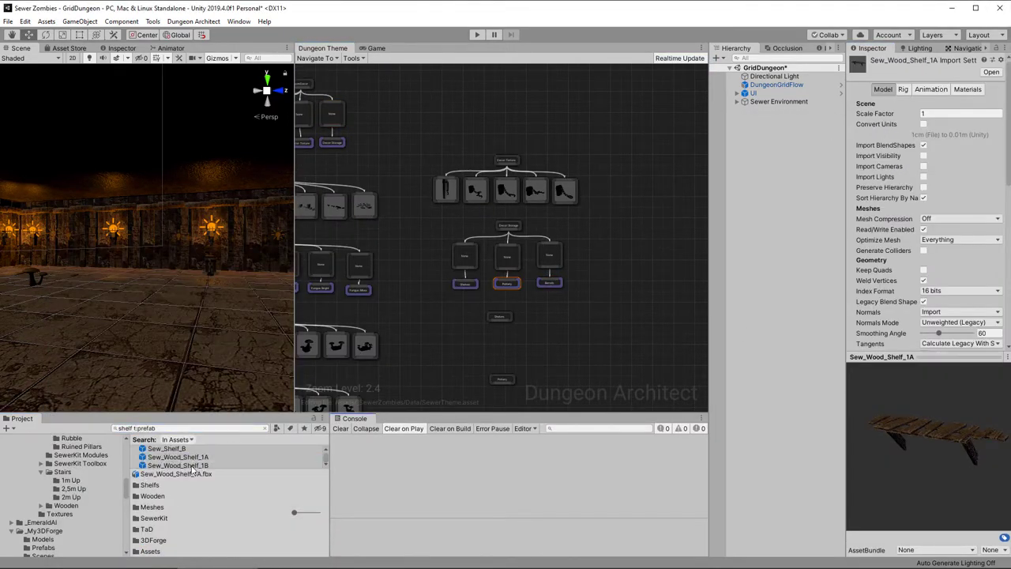
pyautogui.moveTo(178, 466); pyautogui.dragTo(537, 344)
pyautogui.moveTo(500, 321); pyautogui.dragTo(536, 336)
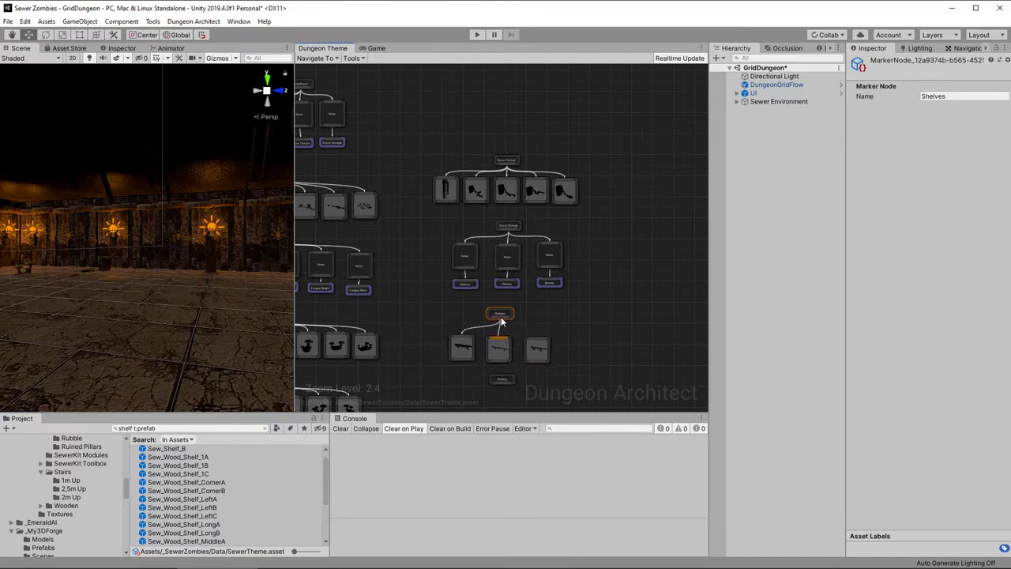
# Step: Set the probability of the three wooden shelf nodes to 0.33
pyautogui.moveTo(440, 327); pyautogui.dragTo(832, 395)
pyautogui.click(953, 173)
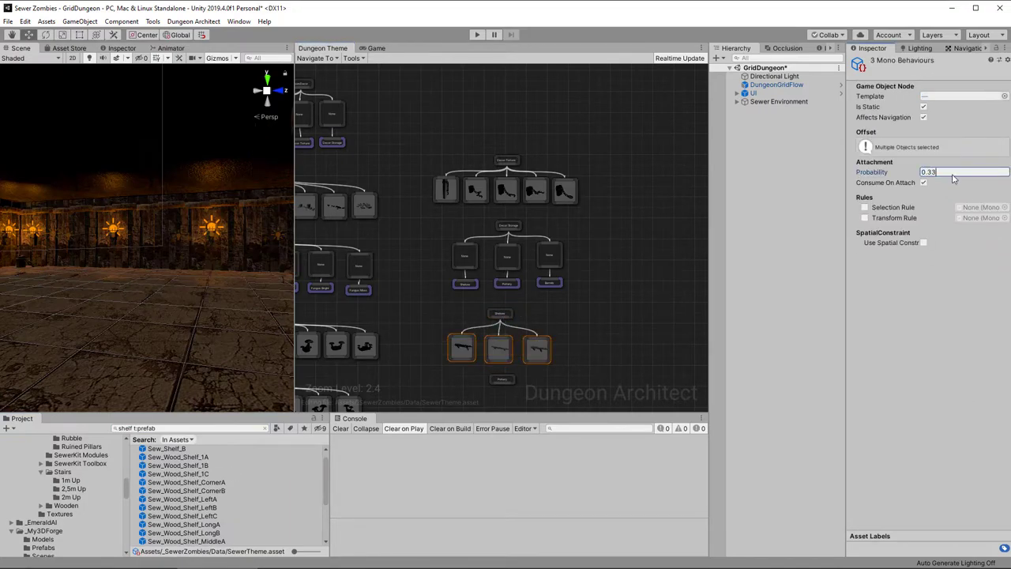
pyautogui.press('BackSpace')
# Step: Enable the spatial constraint on the storage node that emits Shelves and create a rule node on the centre tile's edge with a constraint rule
pyautogui.click(462, 348)
pyautogui.click(465, 255)
pyautogui.click(923, 258)
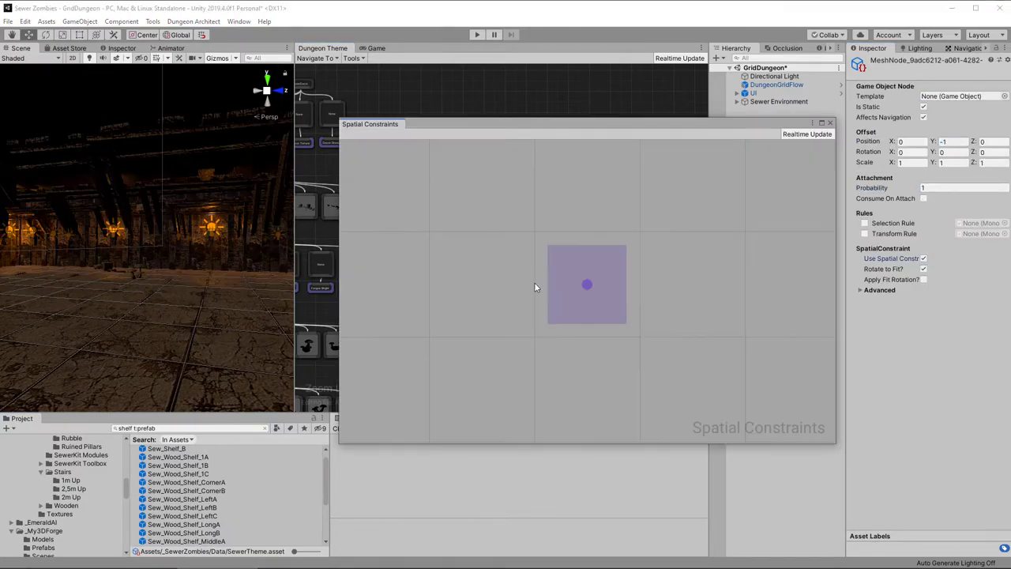
pyautogui.rightClick(586, 231)
pyautogui.click(624, 239)
pyautogui.click(943, 118)
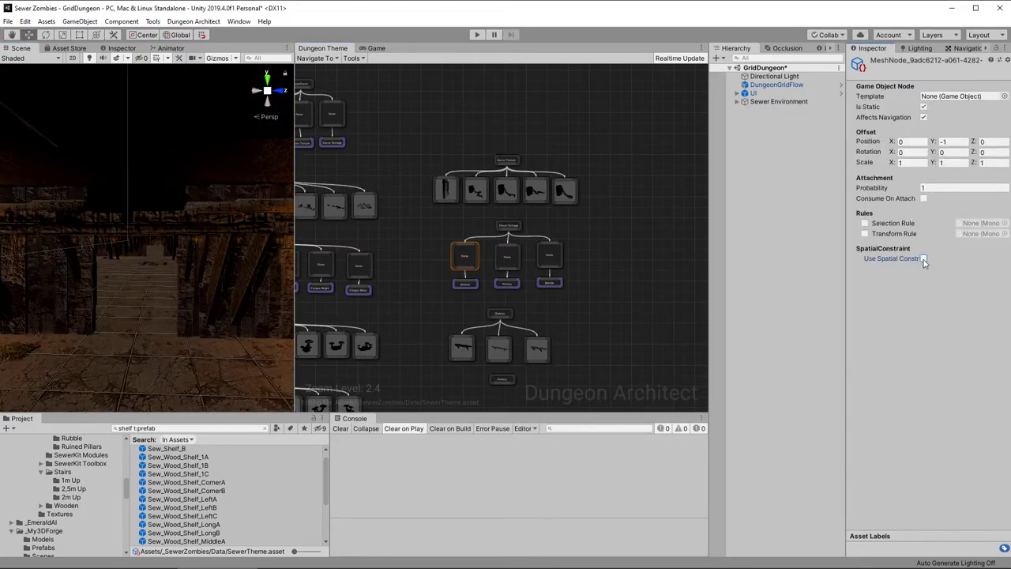
# Step: Create a rule node directly below the existing edge rule and give it an inverse Marker Exists constraint for "Door"
pyautogui.click(924, 258)
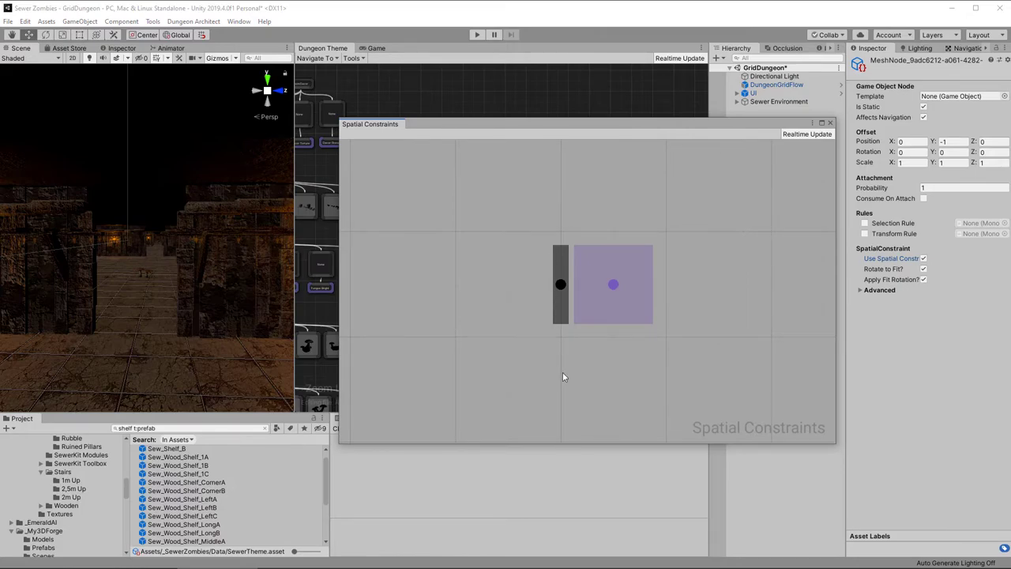
pyautogui.rightClick(560, 393)
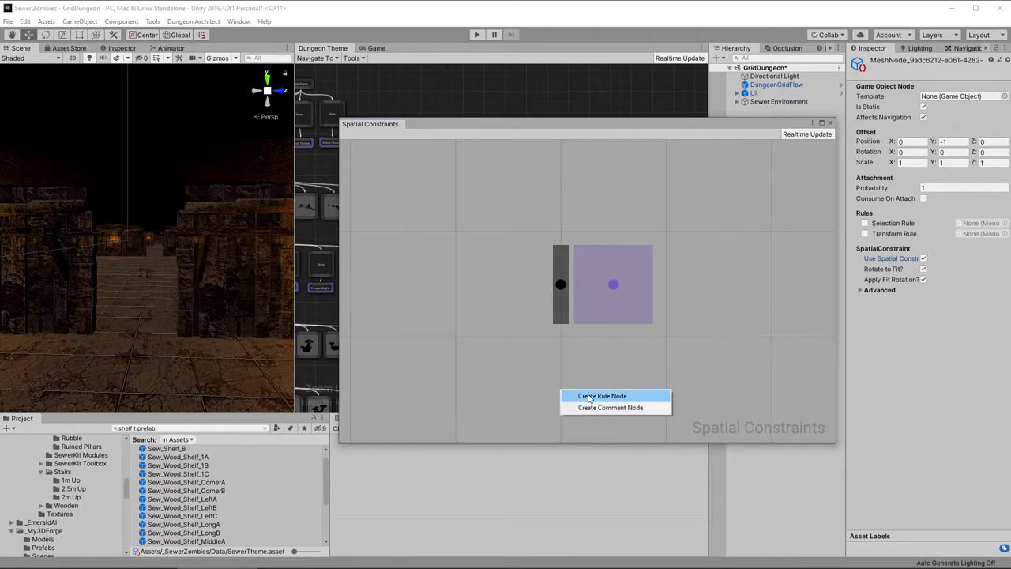
pyautogui.click(589, 396)
pyautogui.click(958, 119)
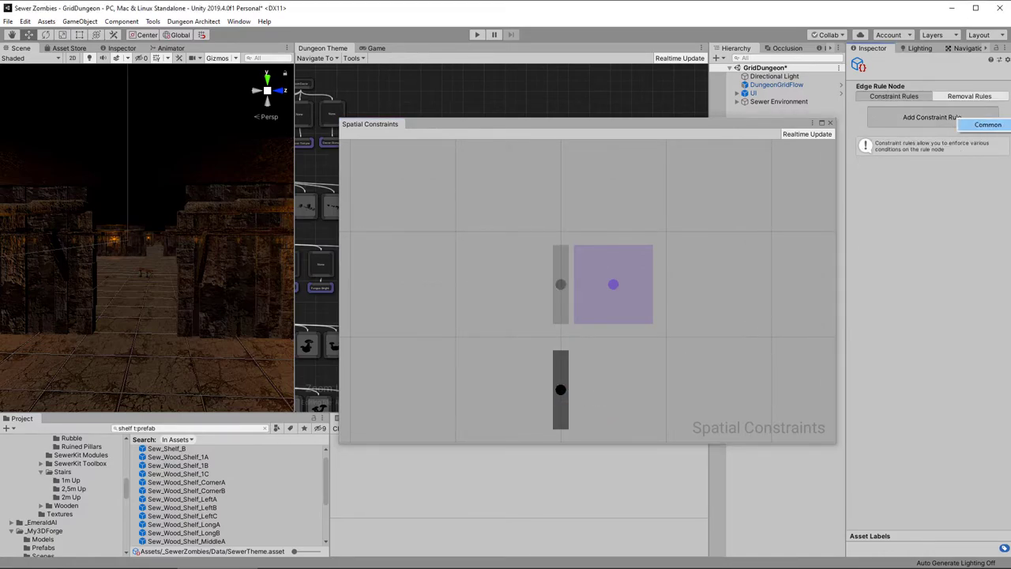
pyautogui.click(988, 125)
pyautogui.click(971, 152)
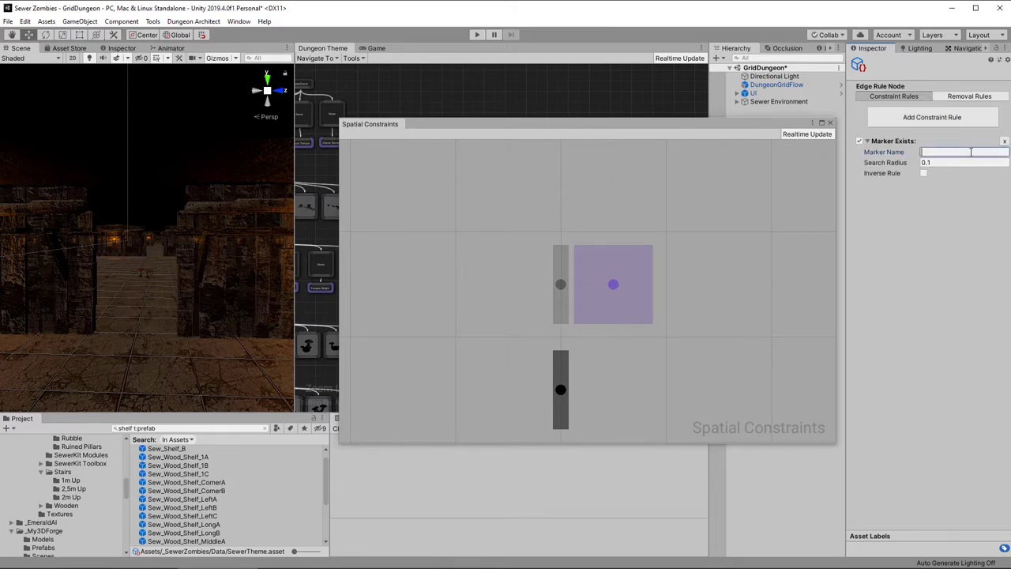
pyautogui.write('Do')
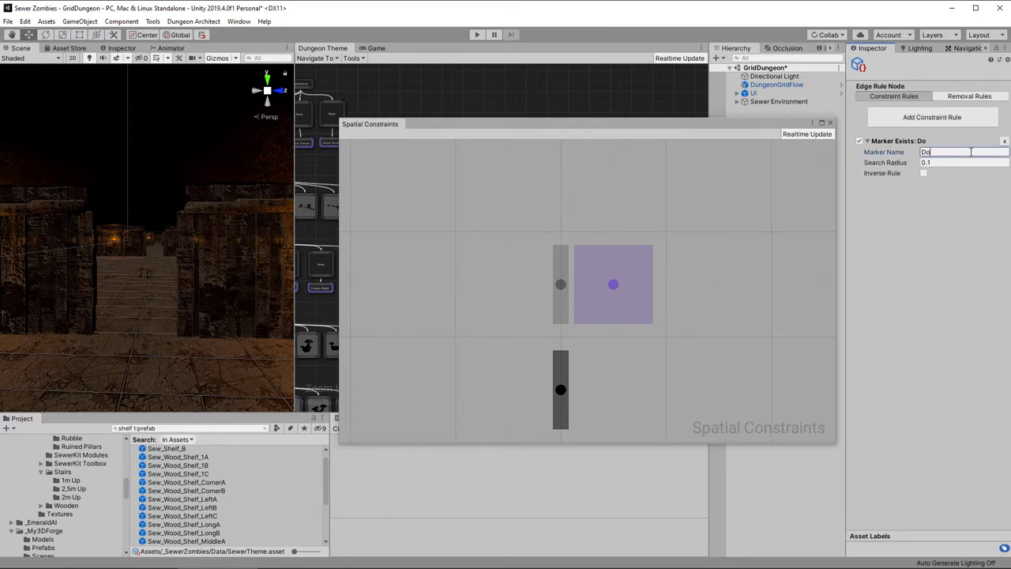
pyautogui.write('or')
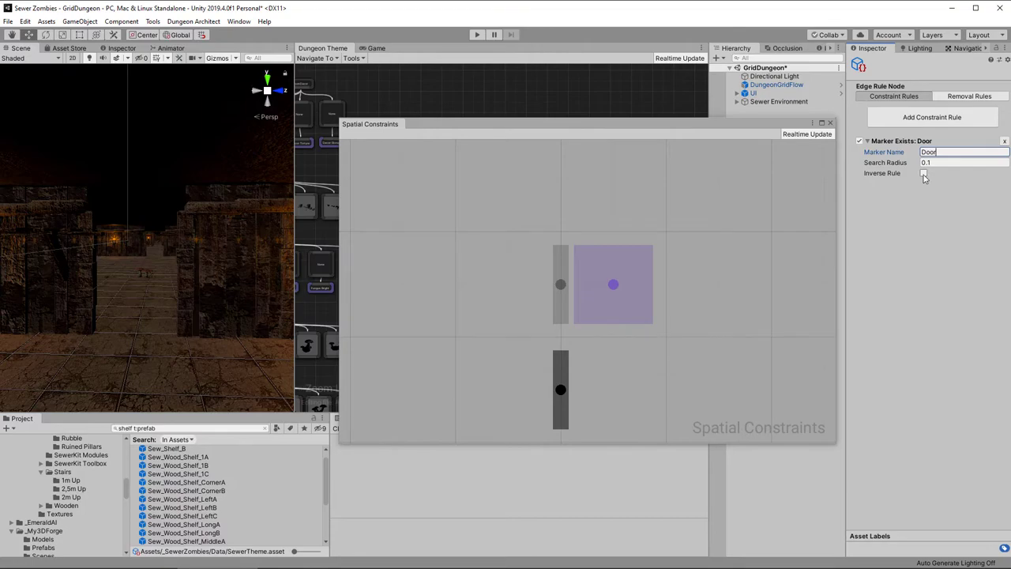
pyautogui.click(924, 175)
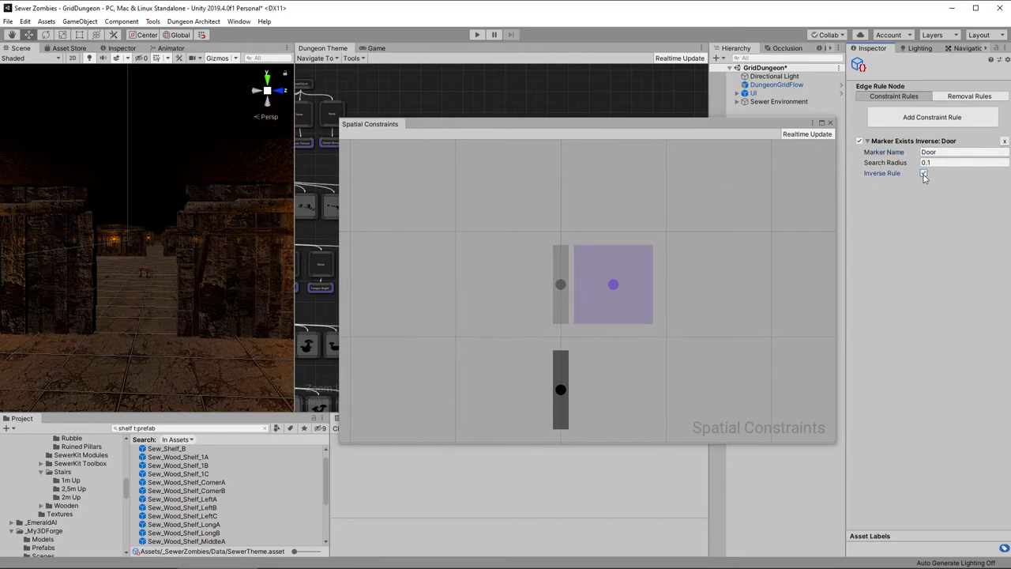
# Step: Create a rule node directly above the existing edge rule with an inverse Marker Exists constraint for "Door" and inspect the dungeon
pyautogui.rightClick(561, 183)
pyautogui.click(608, 186)
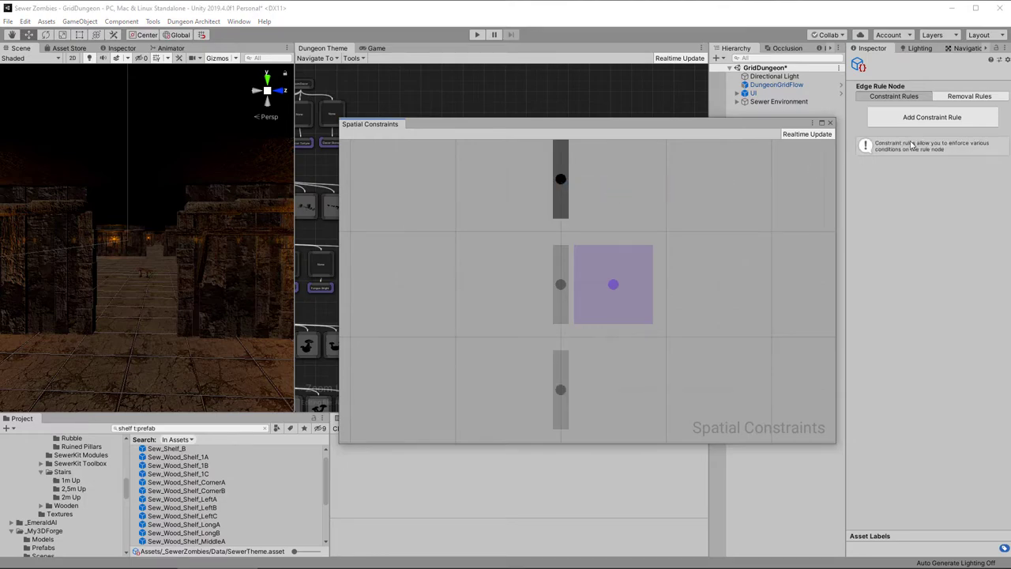
pyautogui.click(930, 119)
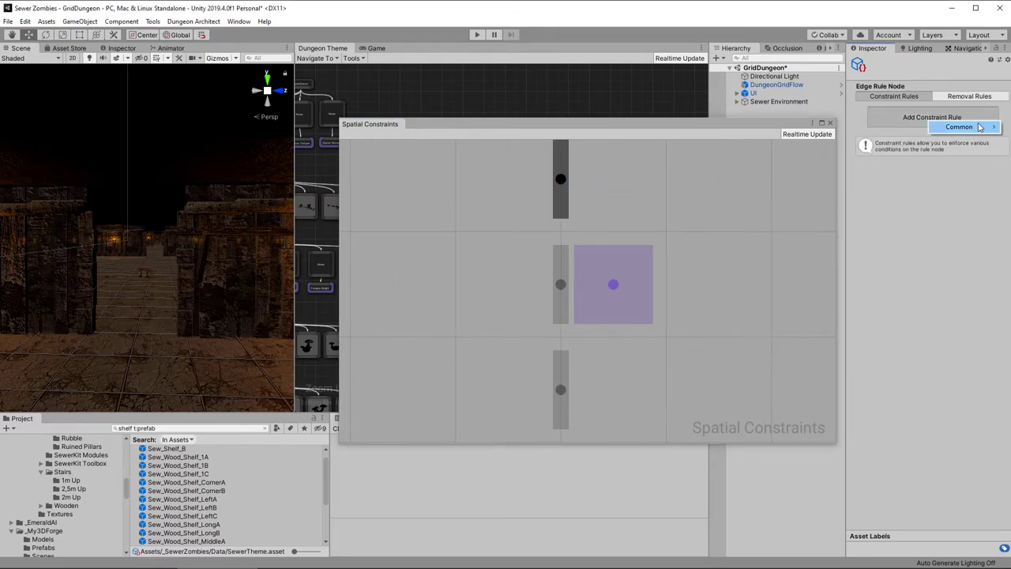
pyautogui.moveTo(979, 127)
pyautogui.click(1004, 138)
pyautogui.click(945, 153)
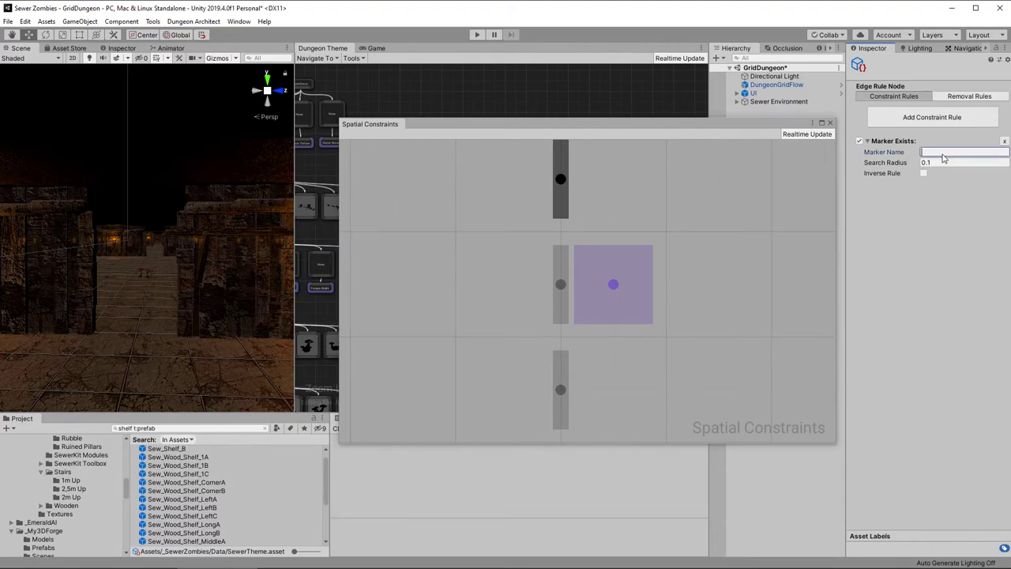
pyautogui.write('D')
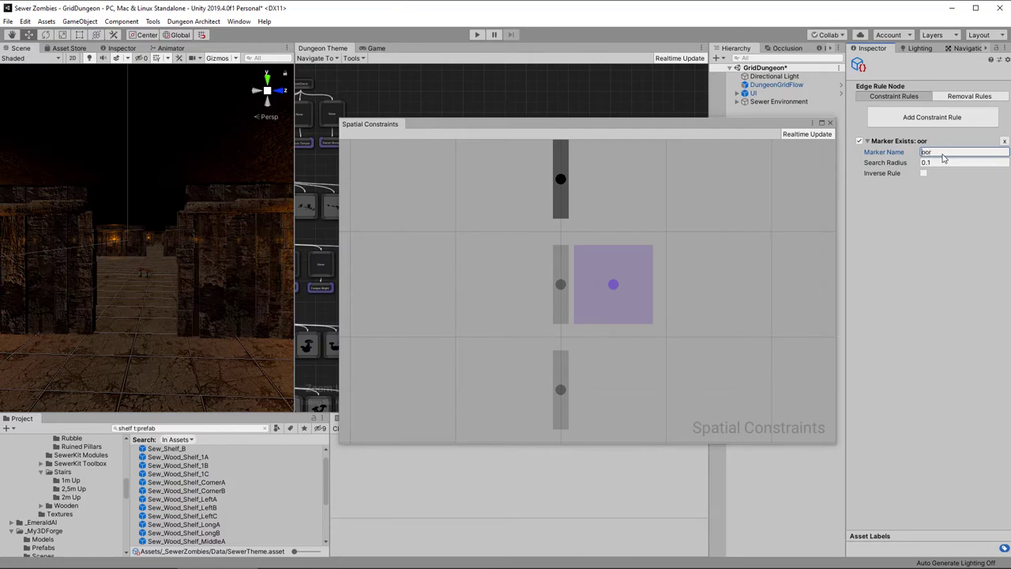
pyautogui.write('D')
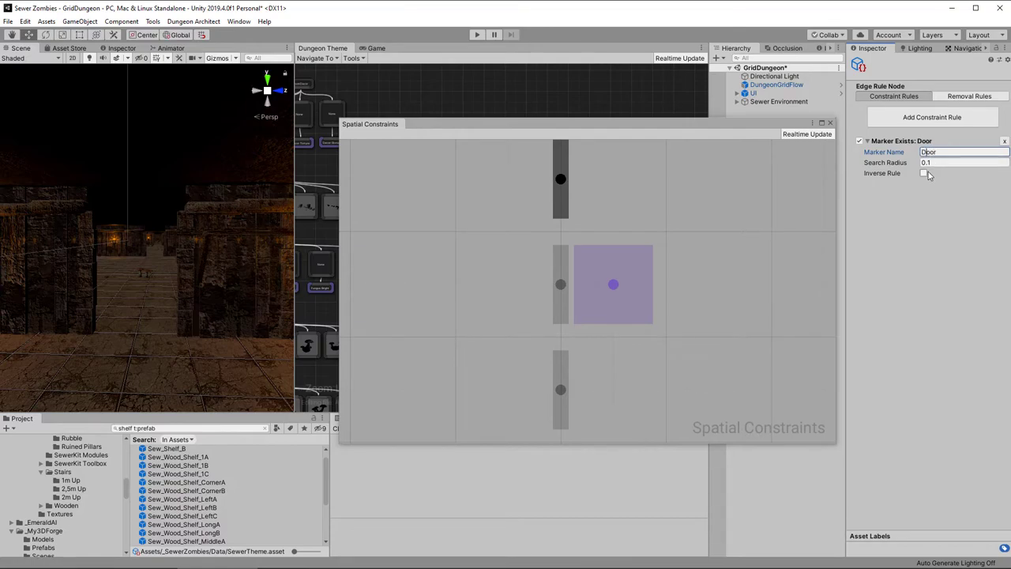
pyautogui.click(924, 174)
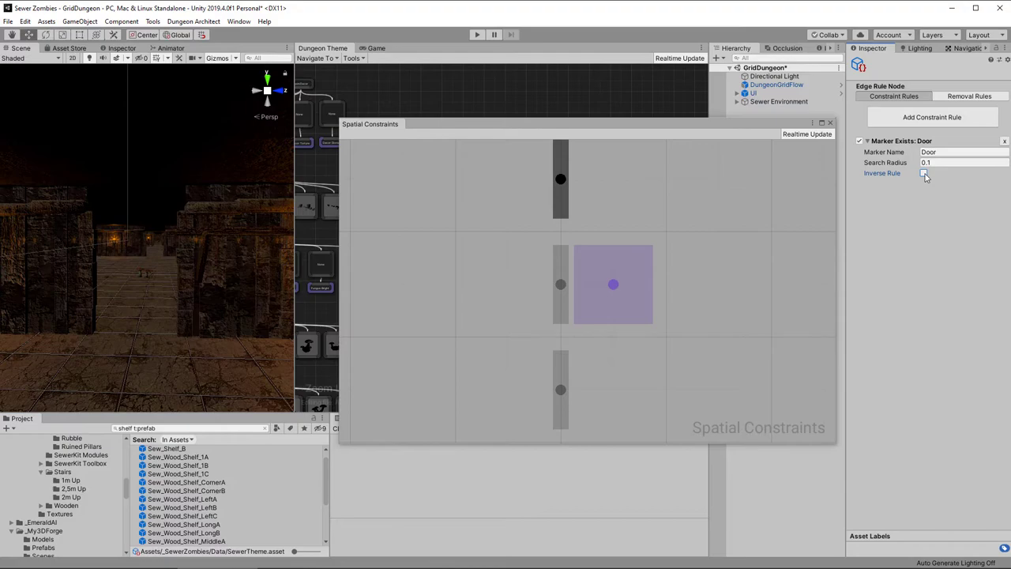
pyautogui.click(924, 174)
pyautogui.moveTo(250, 282); pyautogui.dragTo(869, 268, button='right')
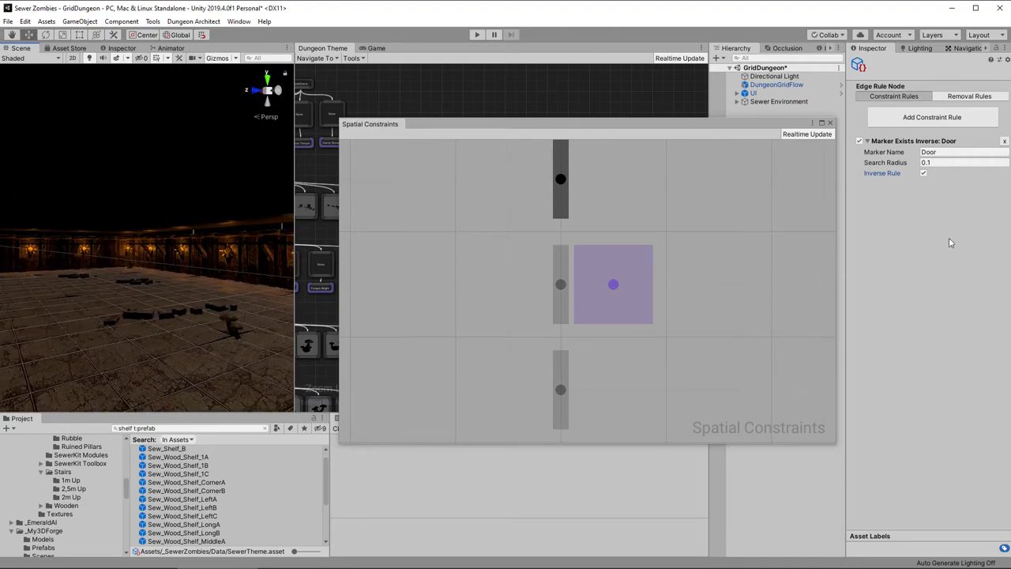
# Step: Close the spatial constraints and set the probability of the storage node that emits Shelves to 0.4
pyautogui.click(830, 123)
pyautogui.click(470, 260)
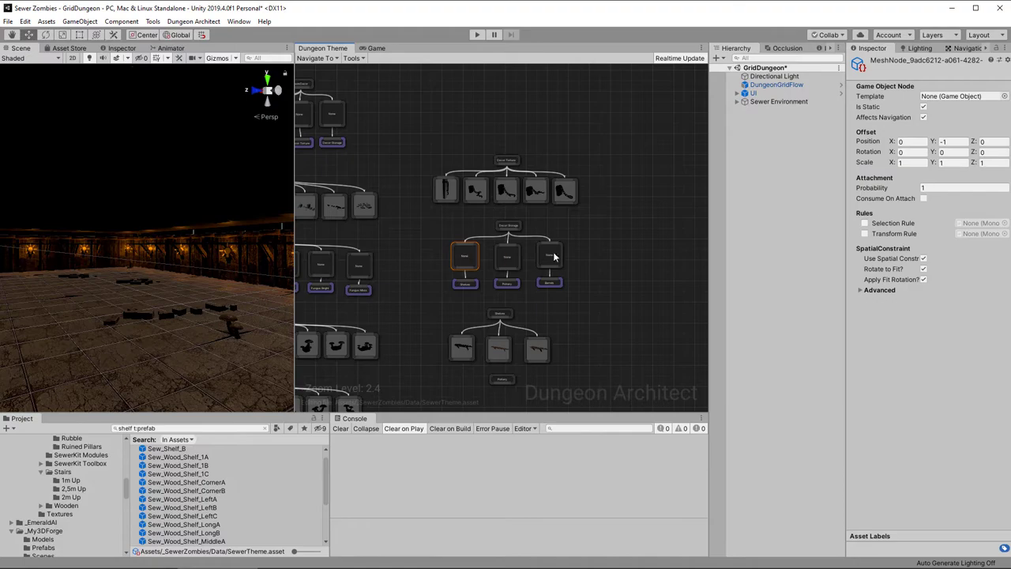
pyautogui.click(934, 188)
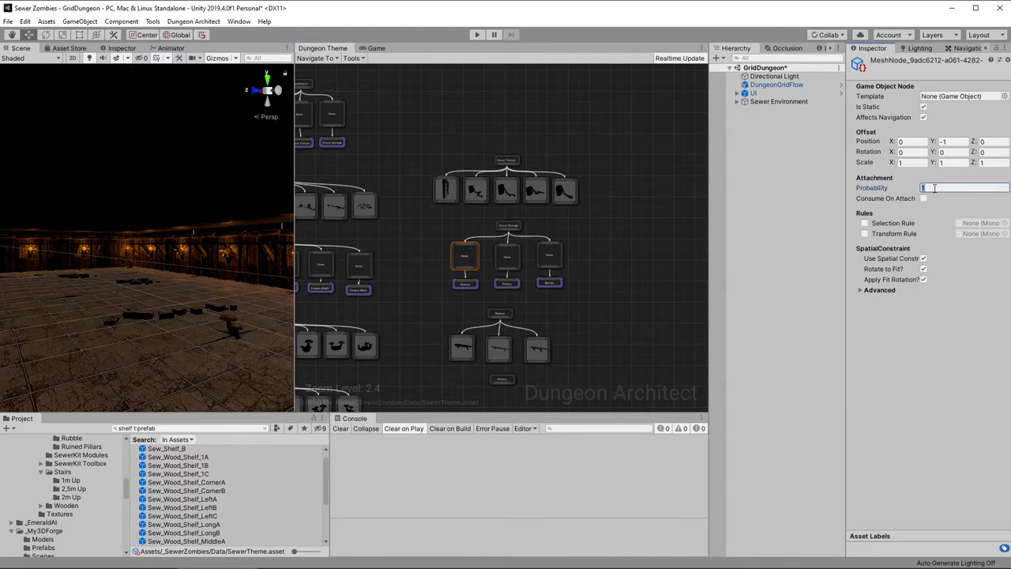
pyautogui.write('0.4')
# Step: Set the probability of the three wooden shelf nodes to 0.25 and inspect the dungeon room
pyautogui.moveTo(232, 288); pyautogui.dragTo(90, 292, button='right')
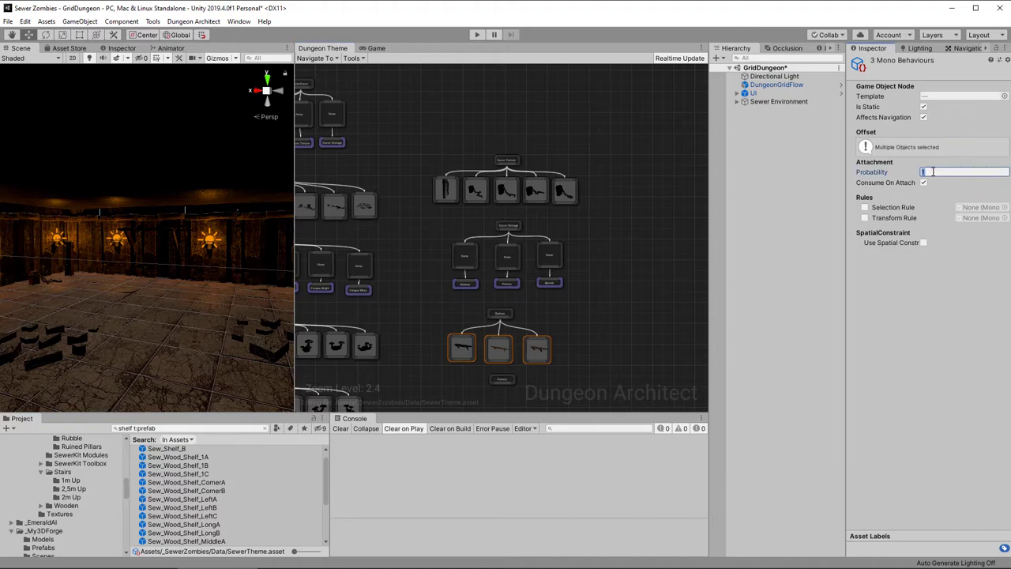
pyautogui.write('0.25')
pyautogui.moveTo(237, 261); pyautogui.dragTo(206, 258, button='right')
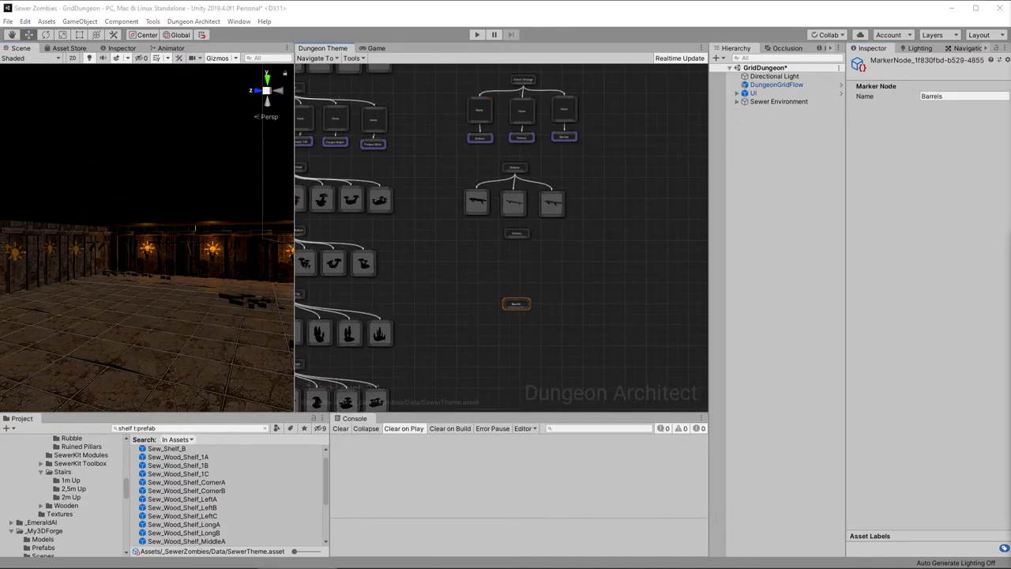
# Step: Find the "sew pot" prefabs, add them in a row below the Pottery marker, and select the pot nodes to edit their probability
pyautogui.moveTo(135, 428); pyautogui.dragTo(103, 429)
pyautogui.write('sew pot')
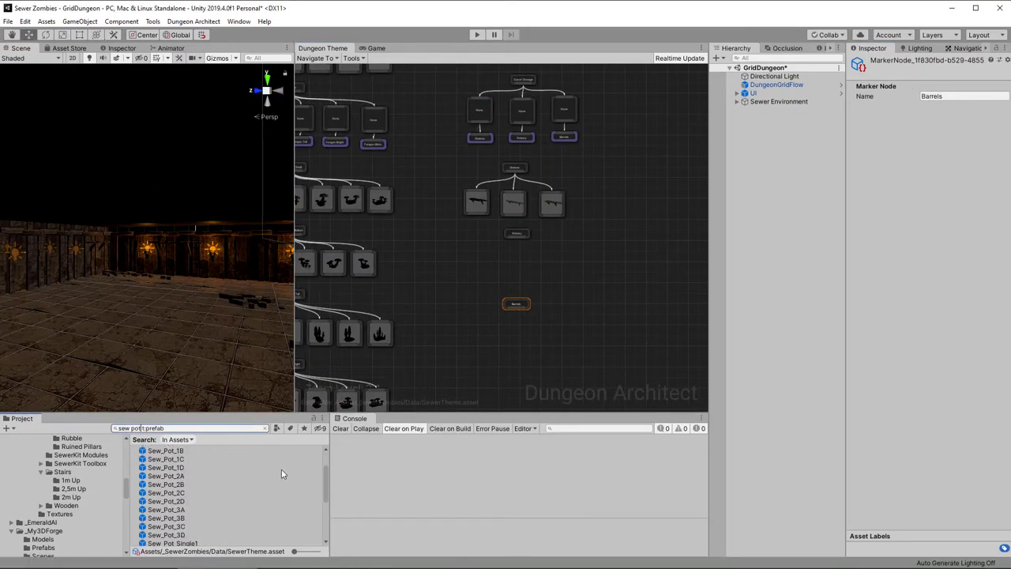
pyautogui.moveTo(166, 492); pyautogui.dragTo(426, 263)
pyautogui.moveTo(166, 501); pyautogui.dragTo(483, 261)
pyautogui.moveTo(166, 518); pyautogui.dragTo(510, 260)
pyautogui.moveTo(166, 526); pyautogui.dragTo(572, 261)
pyautogui.moveTo(168, 542); pyautogui.dragTo(598, 261)
pyautogui.moveTo(166, 469)
pyautogui.mouseDown()
pyautogui.moveTo(632, 261)
pyautogui.moveTo(666, 262)
pyautogui.mouseUp()
pyautogui.moveTo(165, 485); pyautogui.dragTo(696, 262)
pyautogui.moveTo(665, 264); pyautogui.dragTo(553, 264, button='middle')
pyautogui.moveTo(165, 493)
pyautogui.mouseDown()
pyautogui.moveTo(620, 261)
pyautogui.moveTo(651, 262)
pyautogui.mouseUp()
pyautogui.moveTo(304, 284); pyautogui.dragTo(671, 241)
pyautogui.click(930, 173)
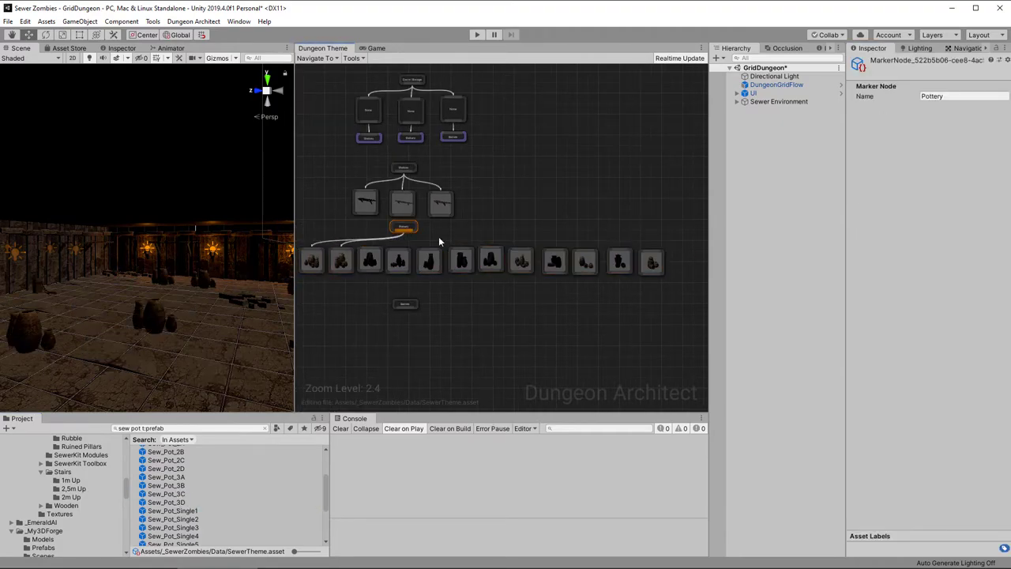
# Step: Link the Pottery marker to the pot prefab nodes not yet connected in the row below it
pyautogui.moveTo(404, 233); pyautogui.dragTo(370, 252)
pyautogui.moveTo(404, 233); pyautogui.dragTo(398, 252)
pyautogui.moveTo(404, 232); pyautogui.dragTo(462, 251)
pyautogui.moveTo(403, 232); pyautogui.dragTo(490, 251)
pyautogui.moveTo(403, 233); pyautogui.dragTo(521, 251)
pyautogui.moveTo(403, 232); pyautogui.dragTo(554, 251)
pyautogui.moveTo(404, 232); pyautogui.dragTo(585, 253)
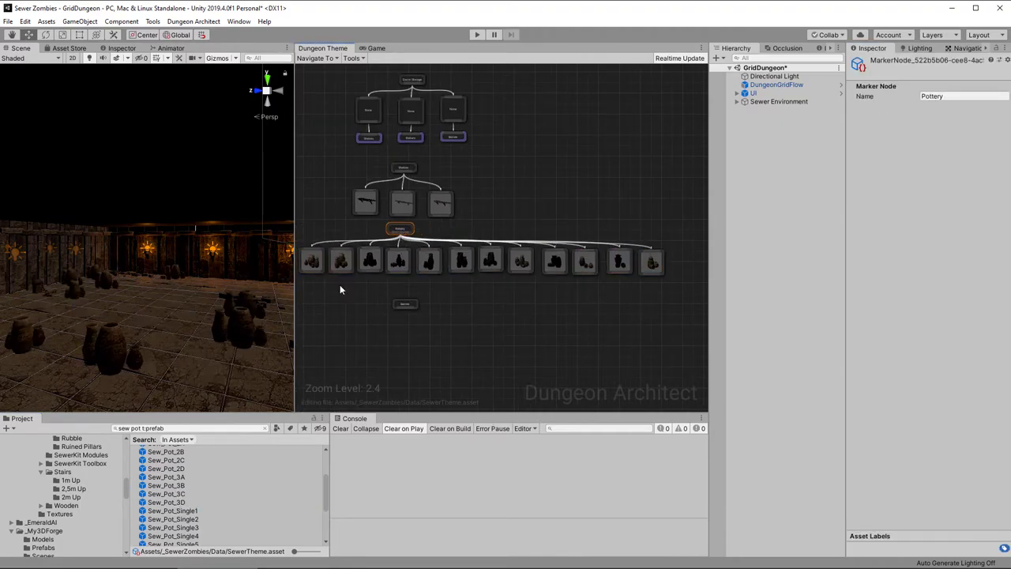
# Step: Set the probability of the storage node that emits Pottery to 0.3 and enable its spatial constraint
pyautogui.click(410, 111)
pyautogui.click(944, 188)
pyautogui.click(924, 258)
# Step: Create a left-edge rule node with a Marker Exists constraint for "Wall", turn on Apply Fit Rotation and inspect the pots
pyautogui.click(535, 284)
pyautogui.click(948, 116)
pyautogui.click(970, 129)
pyautogui.write('Wall')
pyautogui.click(830, 121)
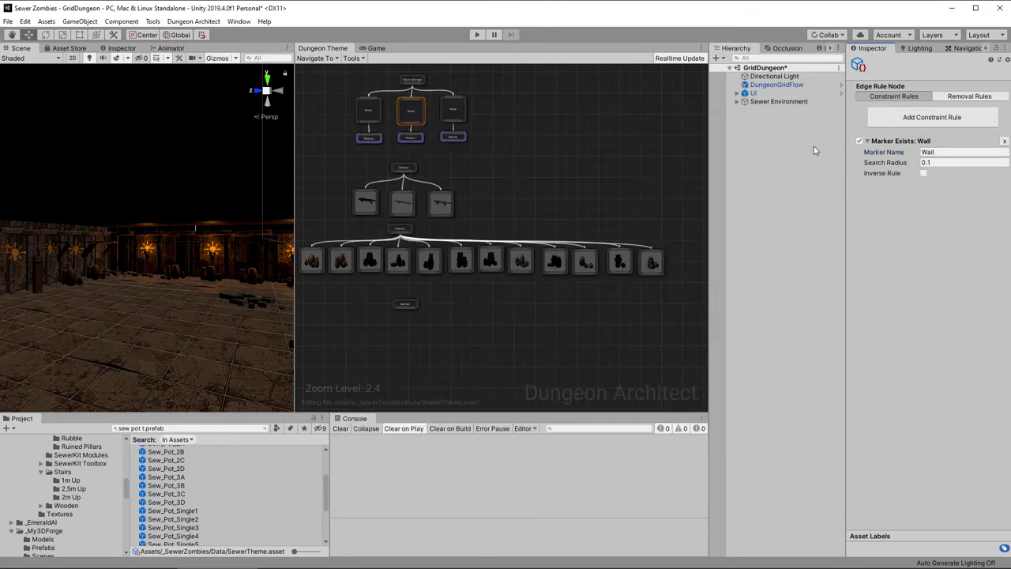
pyautogui.click(411, 110)
pyautogui.moveTo(205, 237); pyautogui.dragTo(468, 319, button='right')
# Step: Find the "barrel" prefabs and add Sew_Barrel single and stacked variants as a row of nodes below the Barrels marker
pyautogui.moveTo(141, 428); pyautogui.dragTo(119, 414)
pyautogui.write('barrel')
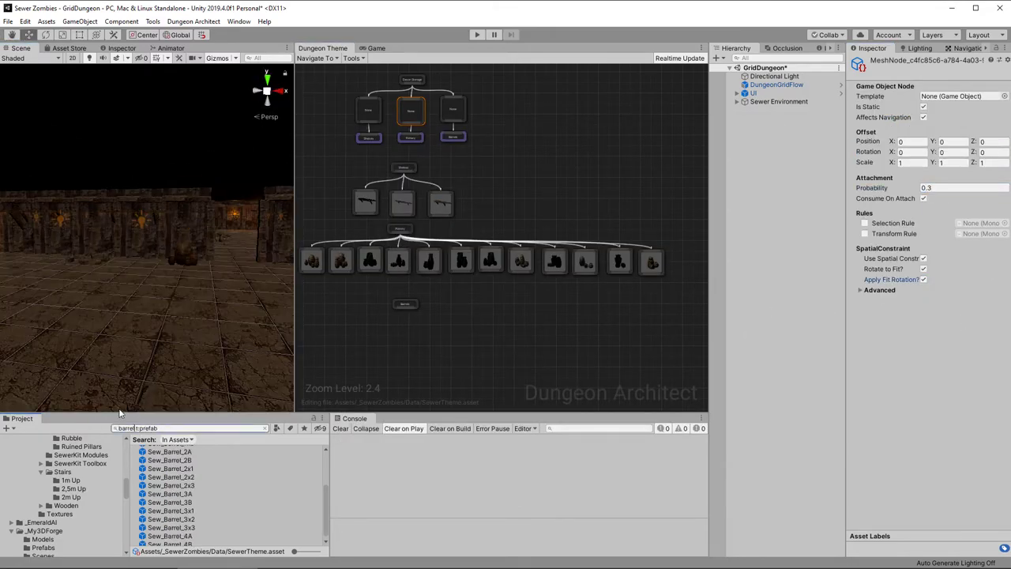
pyautogui.click(170, 459)
pyautogui.moveTo(405, 332); pyautogui.dragTo(485, 250, button='middle')
pyautogui.scroll(2, 170, 460)
pyautogui.moveTo(169, 465); pyautogui.dragTo(418, 254)
pyautogui.moveTo(170, 482); pyautogui.dragTo(450, 254)
pyautogui.moveTo(170, 490)
pyautogui.mouseDown()
pyautogui.moveTo(480, 253)
pyautogui.moveTo(638, 255)
pyautogui.mouseUp()
pyautogui.scroll(-2, 170, 532)
pyautogui.moveTo(170, 499); pyautogui.dragTo(663, 255)
pyautogui.moveTo(170, 508); pyautogui.dragTo(693, 255)
pyautogui.moveTo(677, 321); pyautogui.dragTo(545, 319, button='middle')
pyautogui.moveTo(170, 516); pyautogui.dragTo(594, 254)
pyautogui.moveTo(170, 524); pyautogui.dragTo(628, 254)
# Step: Center the Barrels marker above its row and link it to all the barrel prefab nodes
pyautogui.moveTo(352, 219); pyautogui.dragTo(425, 219)
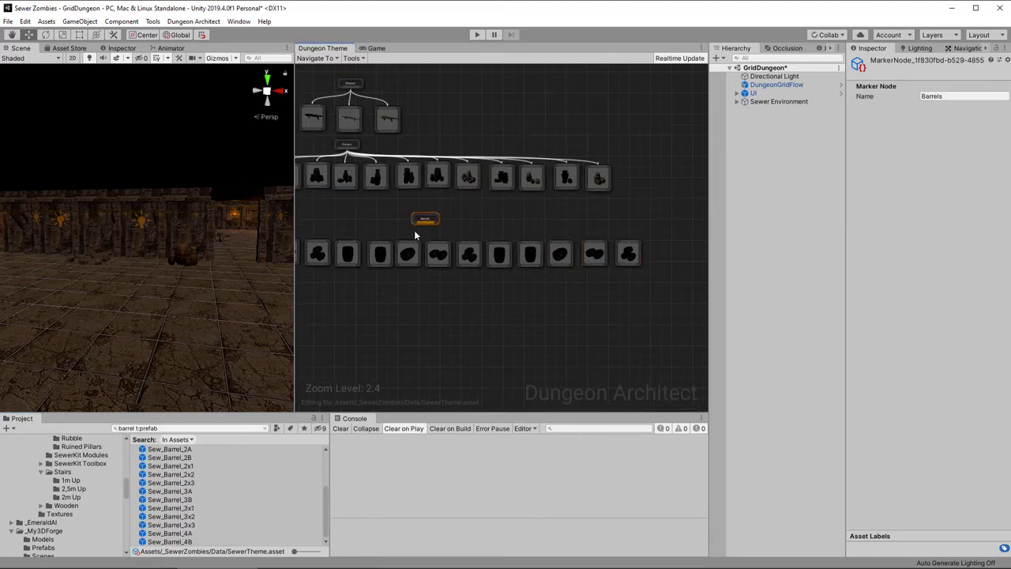
pyautogui.scroll(-1, 414, 231)
pyautogui.moveTo(415, 235); pyautogui.dragTo(460, 243, button='middle')
pyautogui.moveTo(469, 233); pyautogui.dragTo(654, 248)
# Step: Set the probability of all the barrel prefab nodes to 0.08
pyautogui.moveTo(676, 284); pyautogui.dragTo(307, 246)
pyautogui.click(962, 171)
pyautogui.write('0.08')
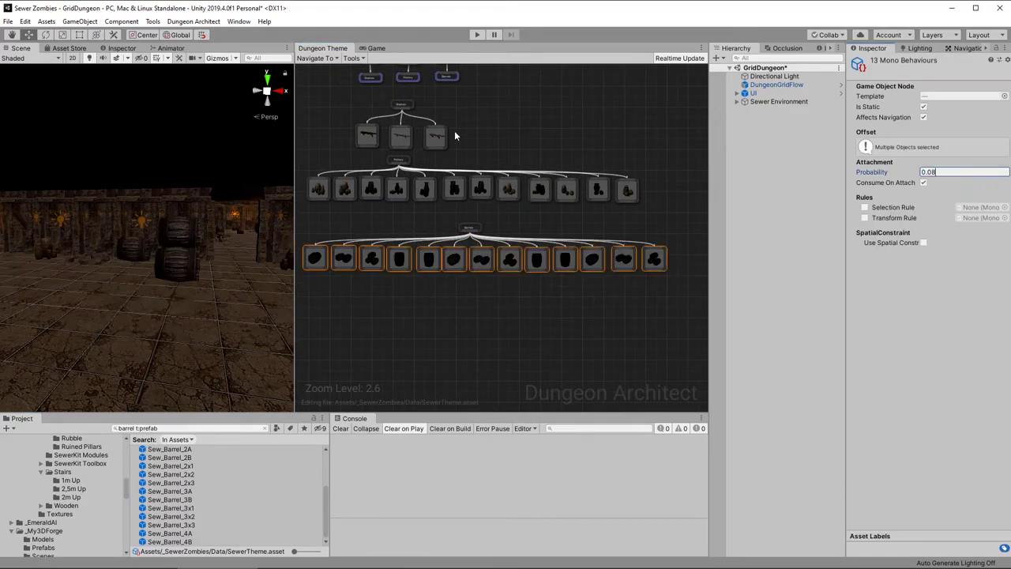
# Step: Rename the Barrels marker to "Barrels: Single"
pyautogui.click(469, 227)
pyautogui.click(957, 97)
pyautogui.write('-Single')
# Step: Create a "Barrels: Stack" marker node, place the barrel stack nodes below it and break their links to Barrels: Single
pyautogui.rightClick(451, 290)
pyautogui.click(498, 278)
pyautogui.click(956, 97)
pyautogui.write('Barrels-Stack')
pyautogui.moveTo(372, 262); pyautogui.dragTo(411, 321)
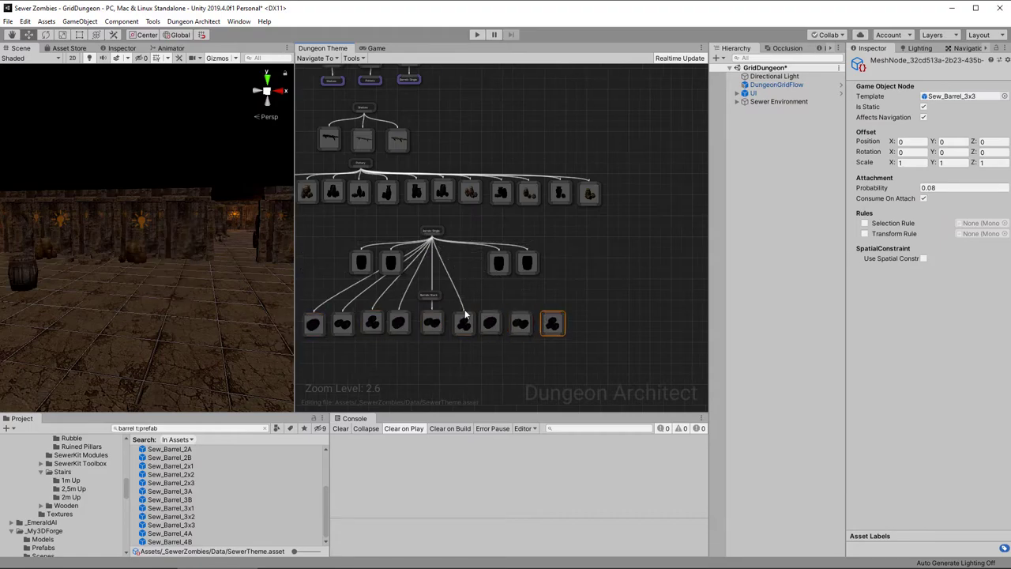
pyautogui.rightClick(464, 314)
# Step: Add Sew_Barrel_4A and Sew_Barrel_4B to the single barrel row and link both to the Barrels: Single marker
pyautogui.moveTo(170, 533); pyautogui.dragTo(560, 267)
pyautogui.moveTo(170, 542); pyautogui.dragTo(594, 263)
pyautogui.moveTo(528, 264); pyautogui.dragTo(457, 266)
pyautogui.moveTo(345, 245); pyautogui.dragTo(397, 273)
pyautogui.moveTo(429, 232); pyautogui.dragTo(444, 233)
pyautogui.moveTo(443, 239); pyautogui.dragTo(484, 258)
pyautogui.moveTo(443, 239); pyautogui.dragTo(510, 260)
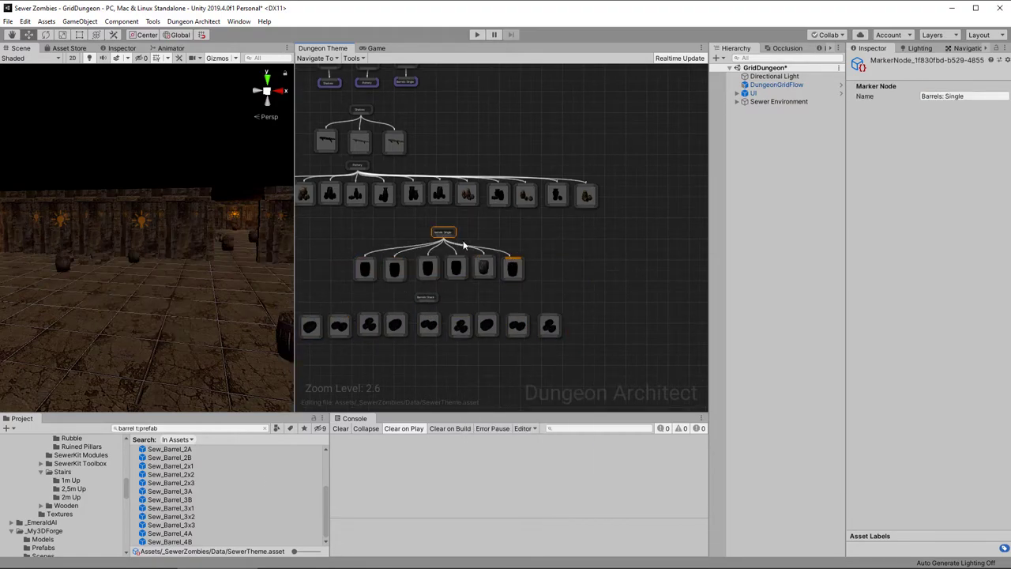
# Step: Move the Barrels: Single marker and its barrel nodes further left in the graph and inspect the barrels in the room
pyautogui.moveTo(324, 220)
pyautogui.mouseDown()
pyautogui.moveTo(507, 287)
pyautogui.moveTo(534, 287)
pyautogui.moveTo(514, 274)
pyautogui.moveTo(434, 270)
pyautogui.mouseUp()
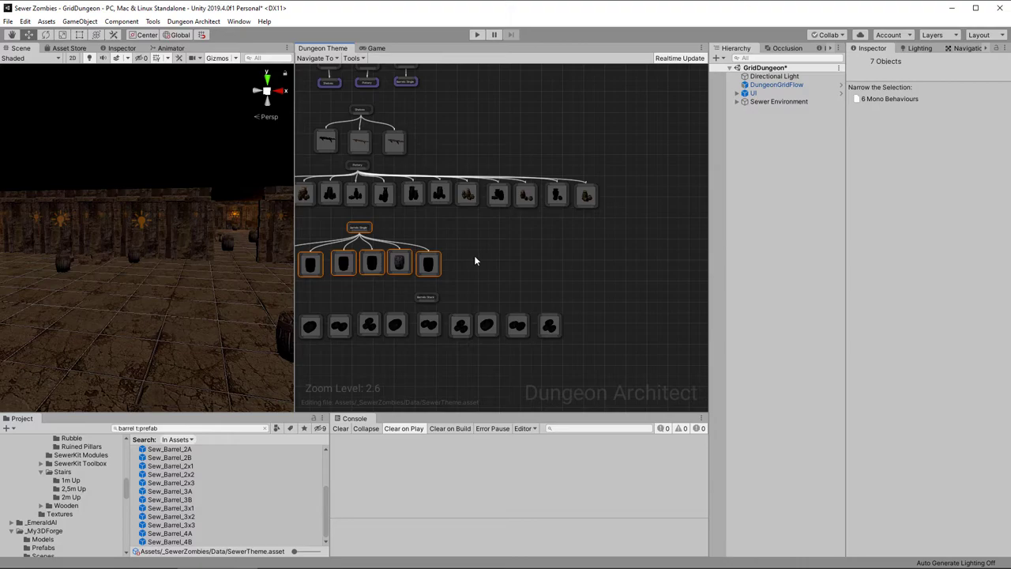
pyautogui.moveTo(223, 327); pyautogui.dragTo(374, 255, button='right')
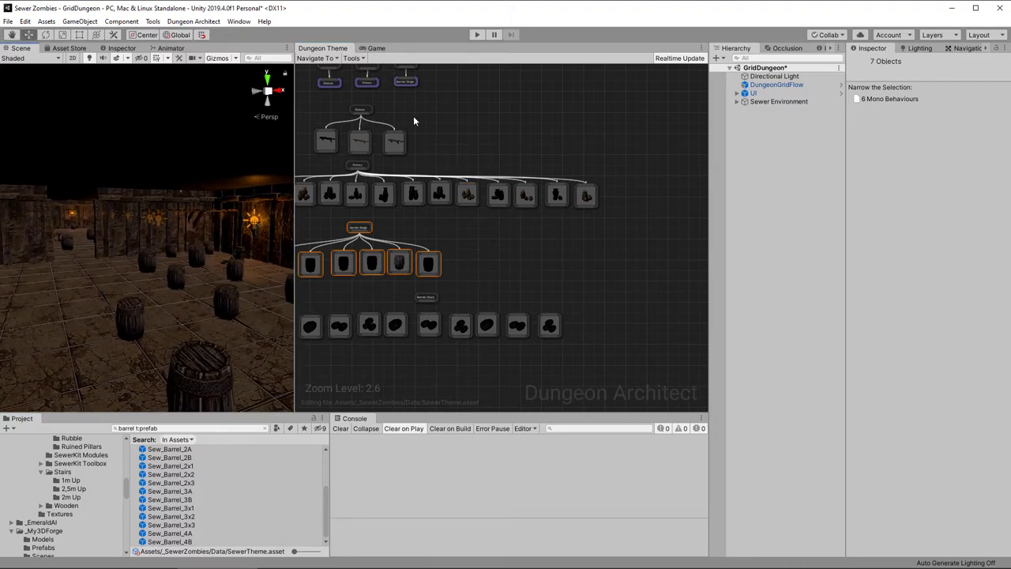
# Step: Set the probability of the storage node that emits Barrels: Single to 0.2
pyautogui.moveTo(417, 110); pyautogui.dragTo(419, 159, button='middle')
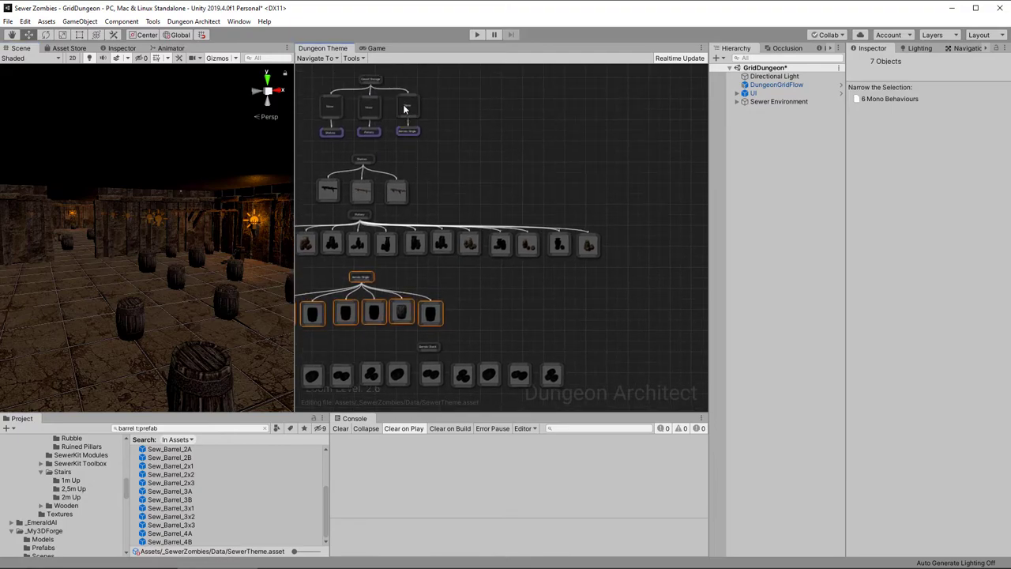
pyautogui.click(406, 106)
pyautogui.click(957, 241)
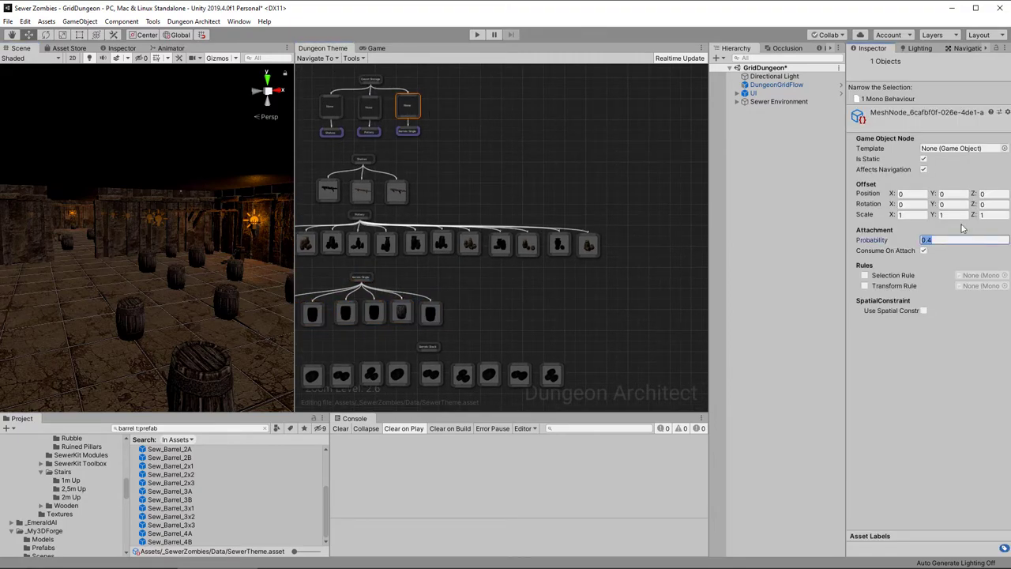
pyautogui.write('0.')
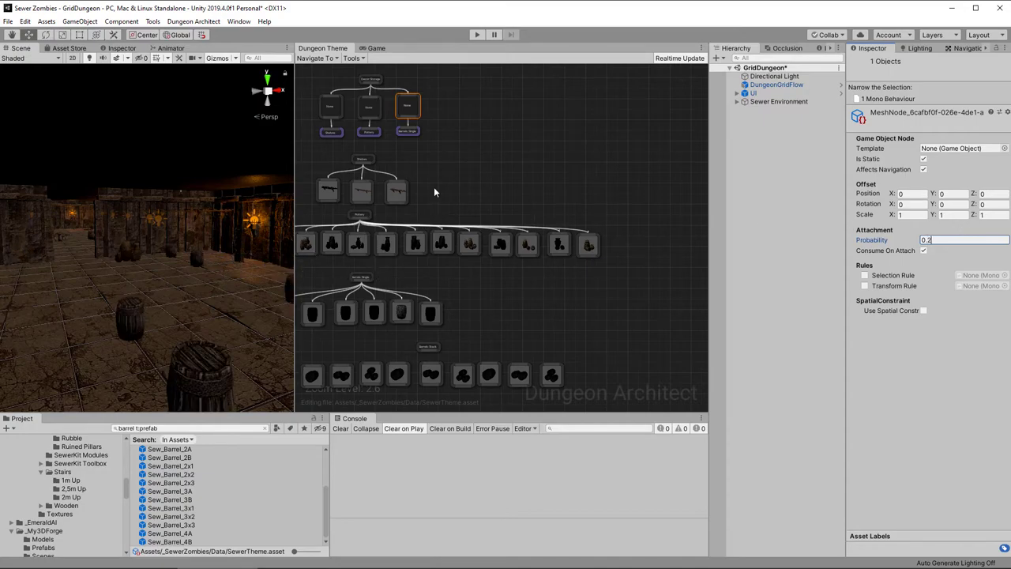
pyautogui.click(409, 116)
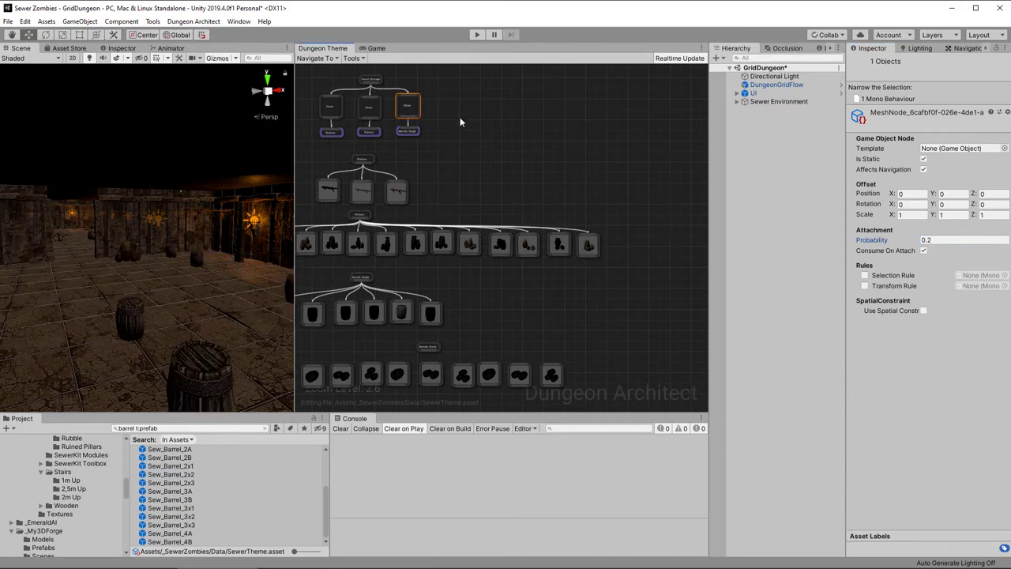
# Step: Enable the node's spatial constraint and create a left-edge rule node with an inverse Marker Exists constraint for "Wall"
pyautogui.click(923, 310)
pyautogui.click(923, 320)
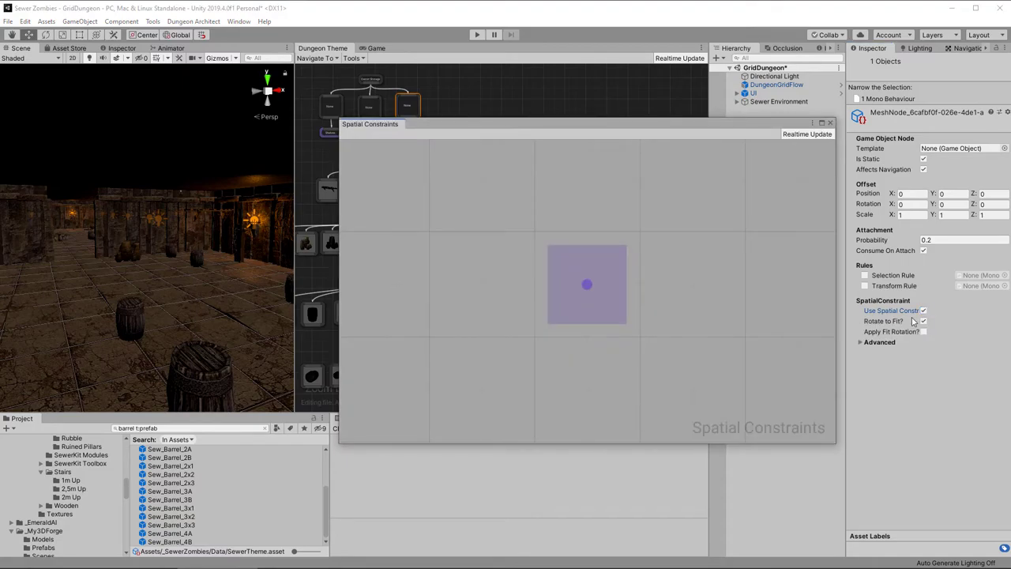
pyautogui.rightClick(534, 290)
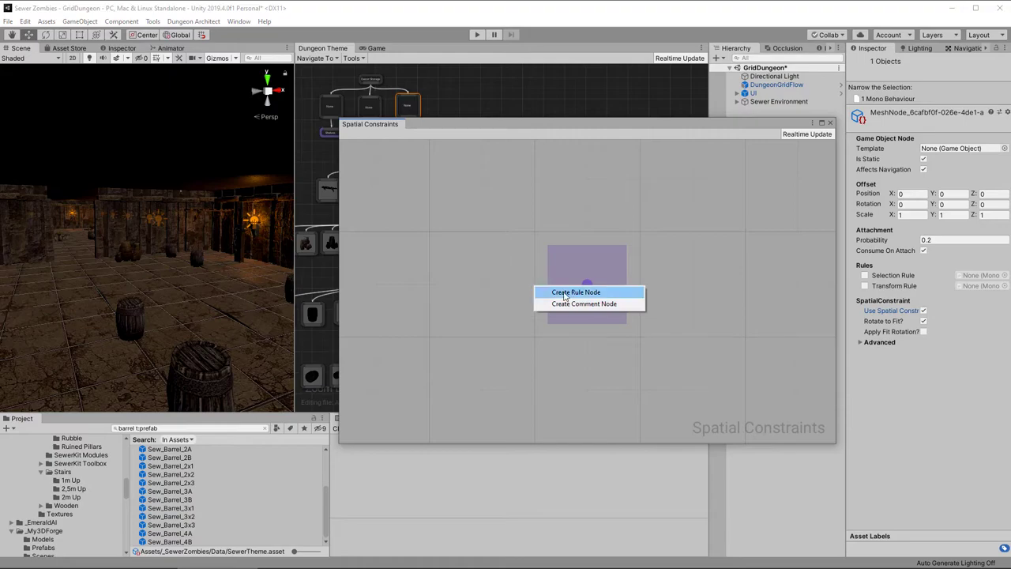
pyautogui.click(571, 292)
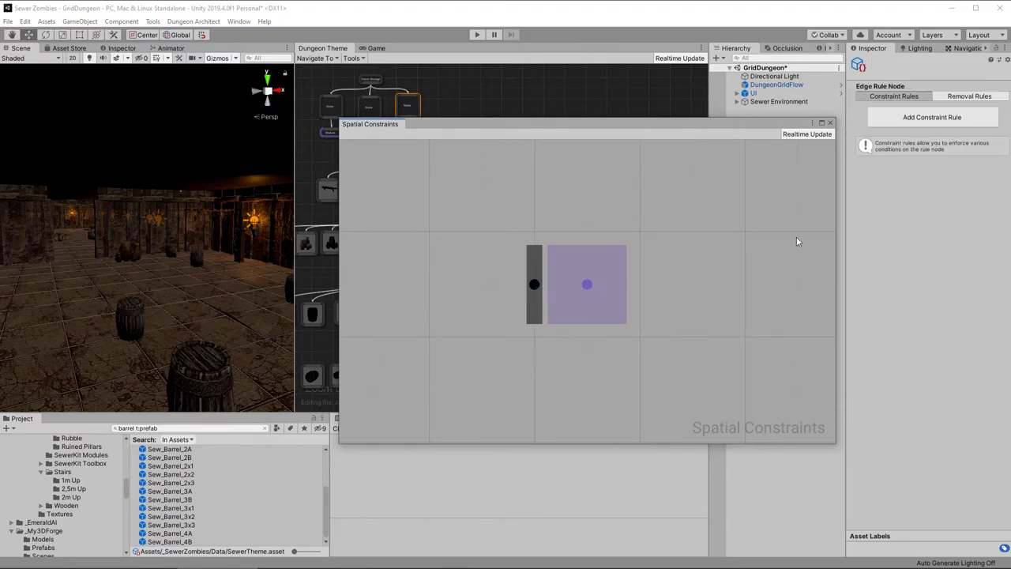
pyautogui.click(948, 117)
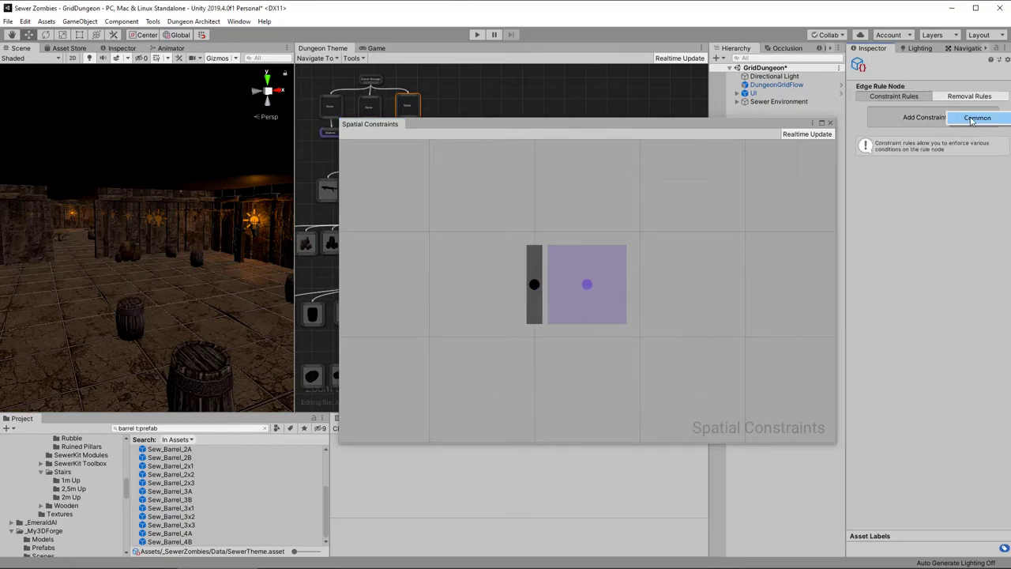
pyautogui.click(977, 117)
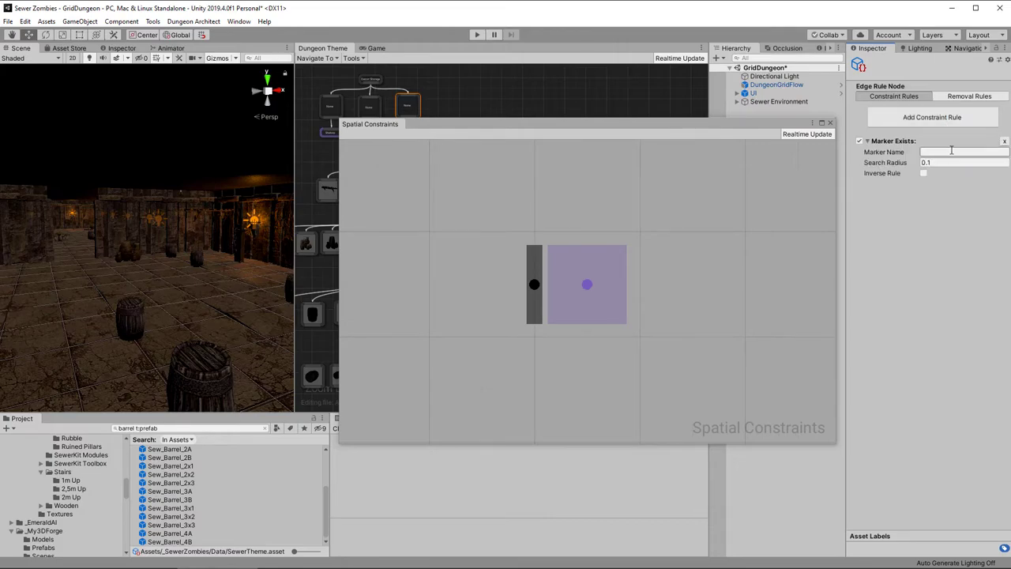
pyautogui.click(953, 152)
pyautogui.write('W')
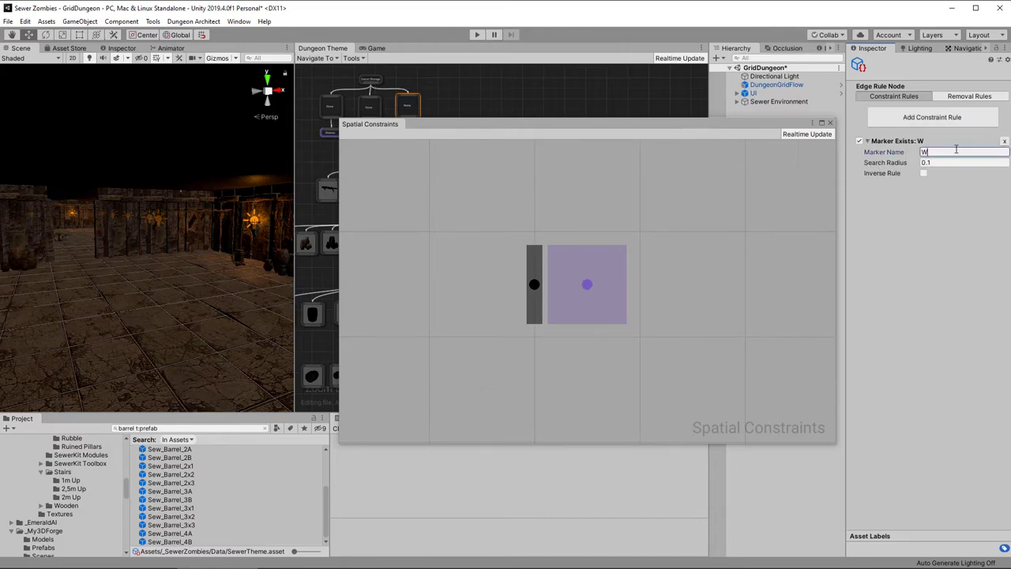
pyautogui.write('all')
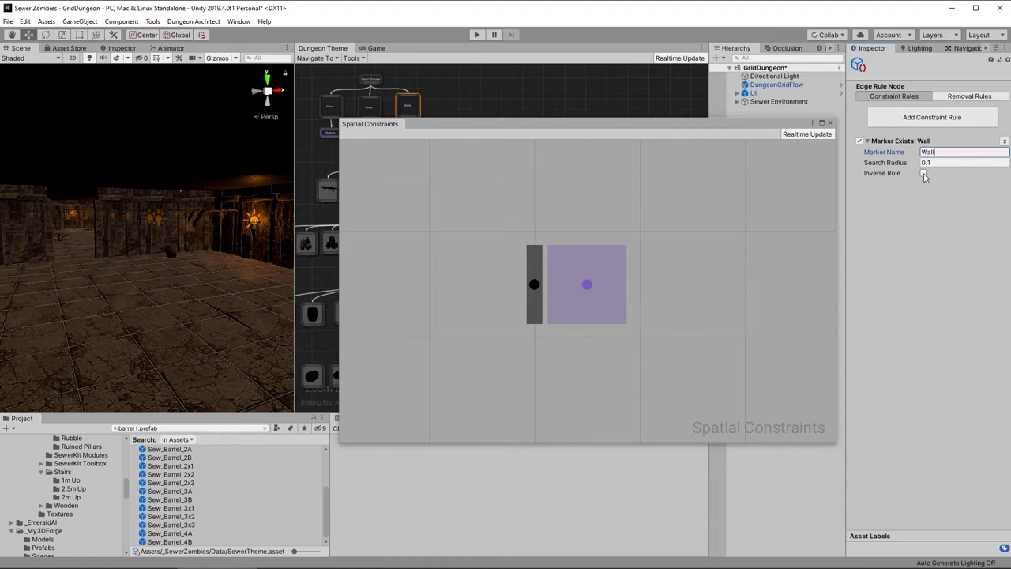
pyautogui.click(923, 173)
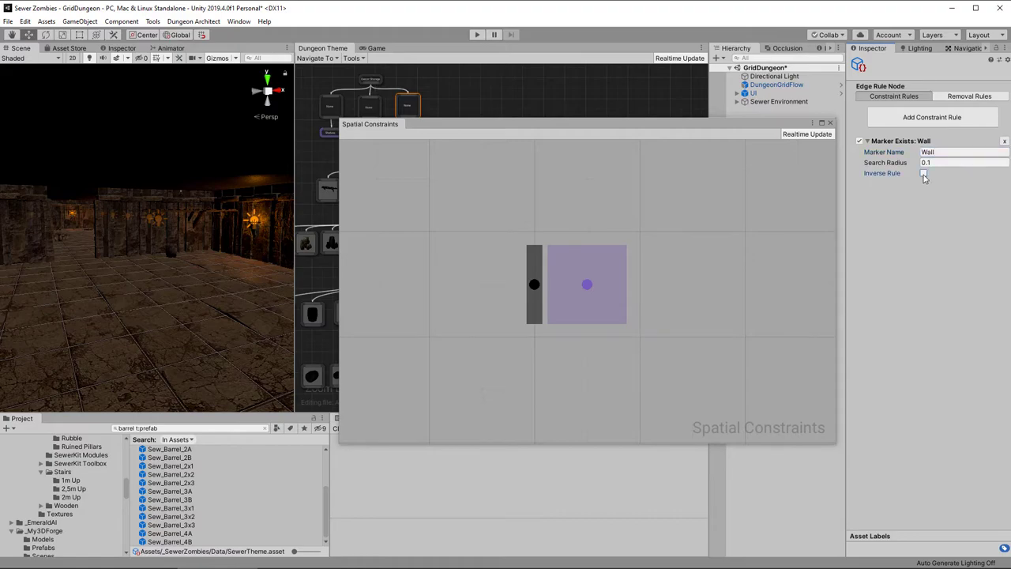
# Step: Create a rule node on the upper edge of the center cell with an inverse Marker Exists constraint for "Wall"
pyautogui.rightClick(586, 234)
pyautogui.click(607, 238)
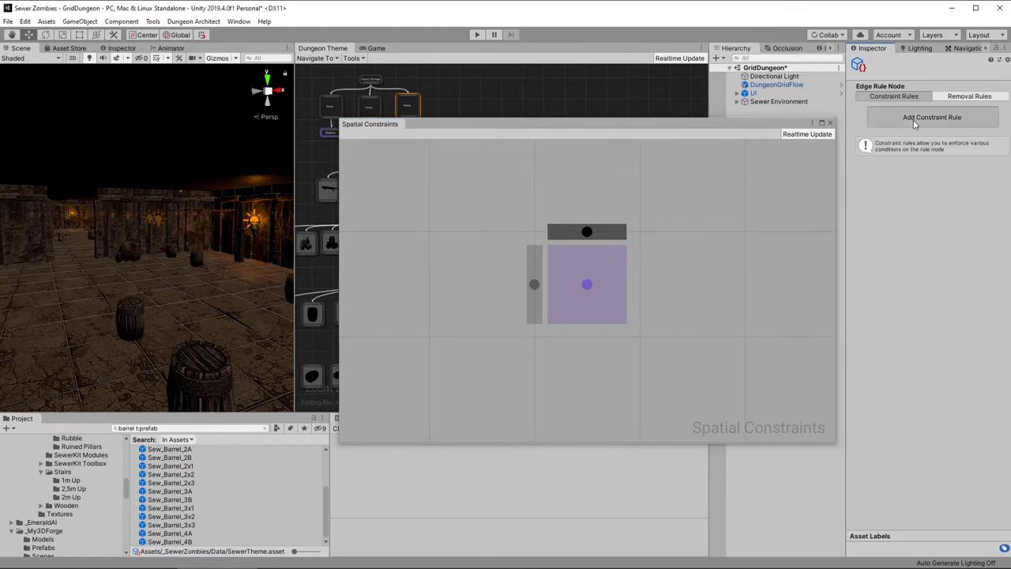
pyautogui.click(877, 127)
pyautogui.click(947, 151)
pyautogui.write('Wall')
pyautogui.click(923, 173)
# Step: Create a rule node on the right edge of the center cell with an inverse Marker Exists constraint for "Wall"
pyautogui.rightClick(640, 284)
pyautogui.click(683, 290)
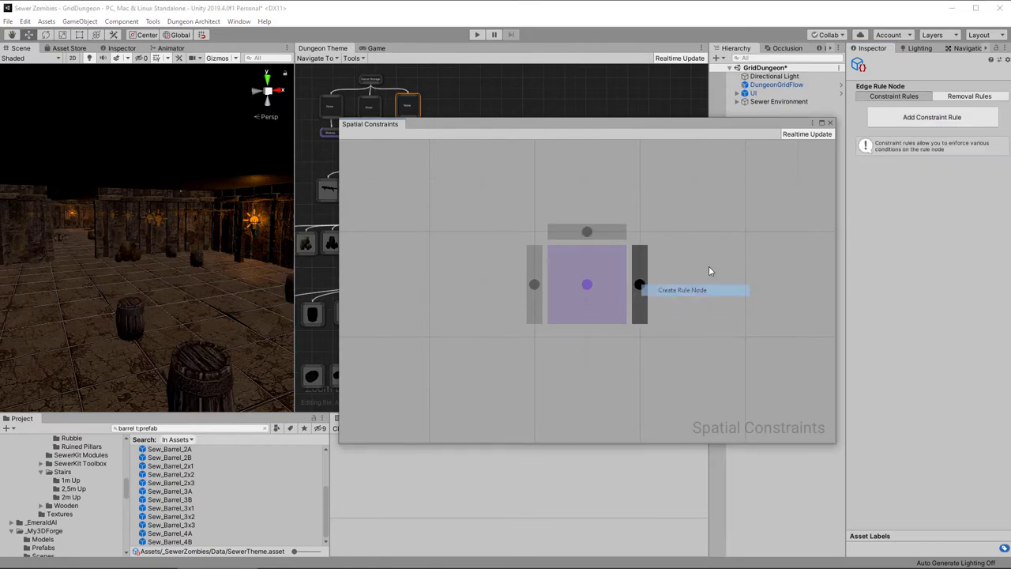
pyautogui.click(946, 118)
pyautogui.click(967, 124)
pyautogui.click(935, 151)
pyautogui.write('Wall')
pyautogui.click(924, 173)
# Step: Create a rule node on the center cell's lower edge with an inverse Marker Exists constraint for "Wall" and inspect the barrels
pyautogui.rightClick(588, 338)
pyautogui.click(629, 343)
pyautogui.click(947, 117)
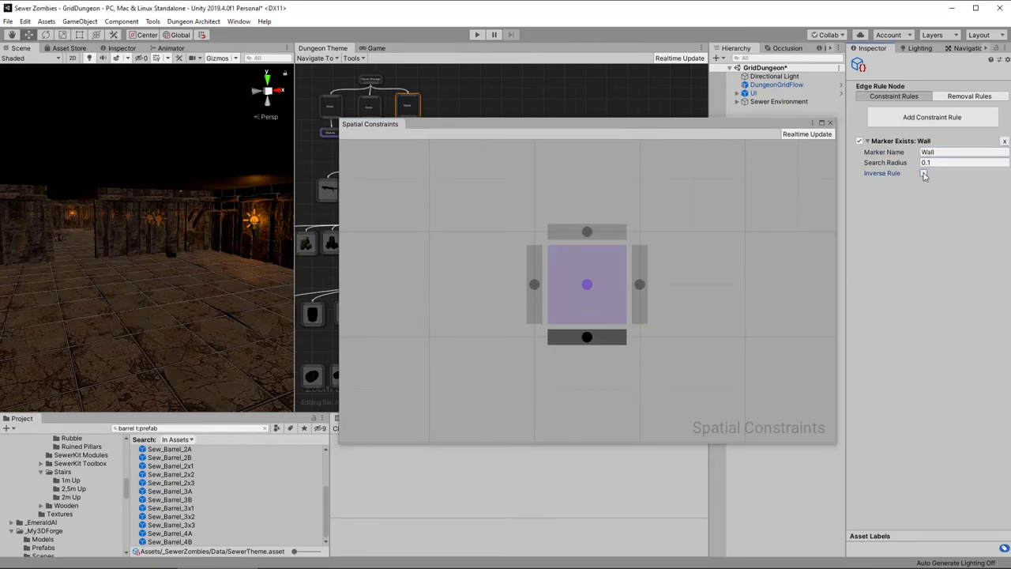
pyautogui.click(923, 173)
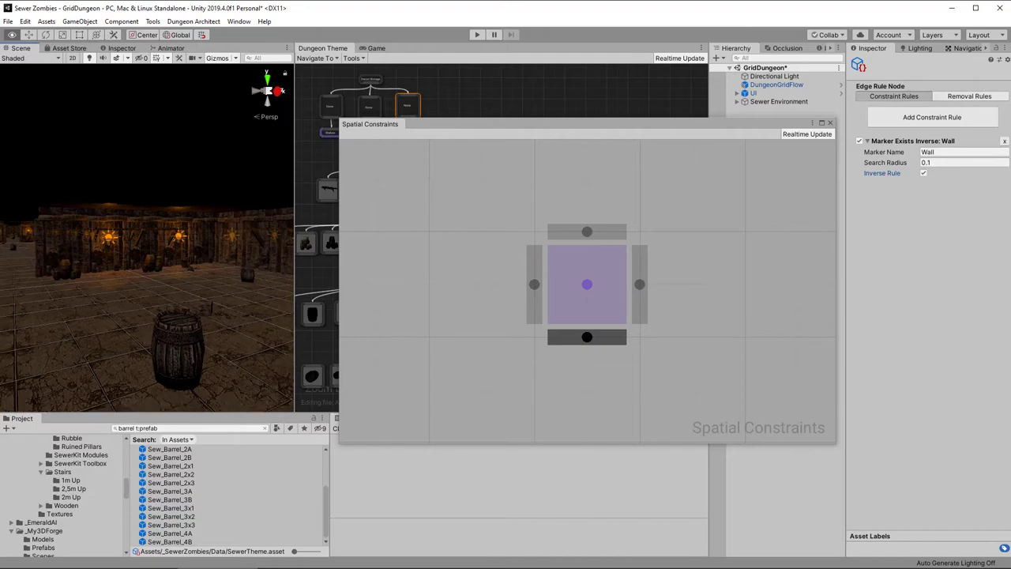
pyautogui.moveTo(212, 260)
pyautogui.mouseDown(button='right')
pyautogui.moveTo(87, 261)
pyautogui.moveTo(229, 261)
pyautogui.mouseUp(button='right')
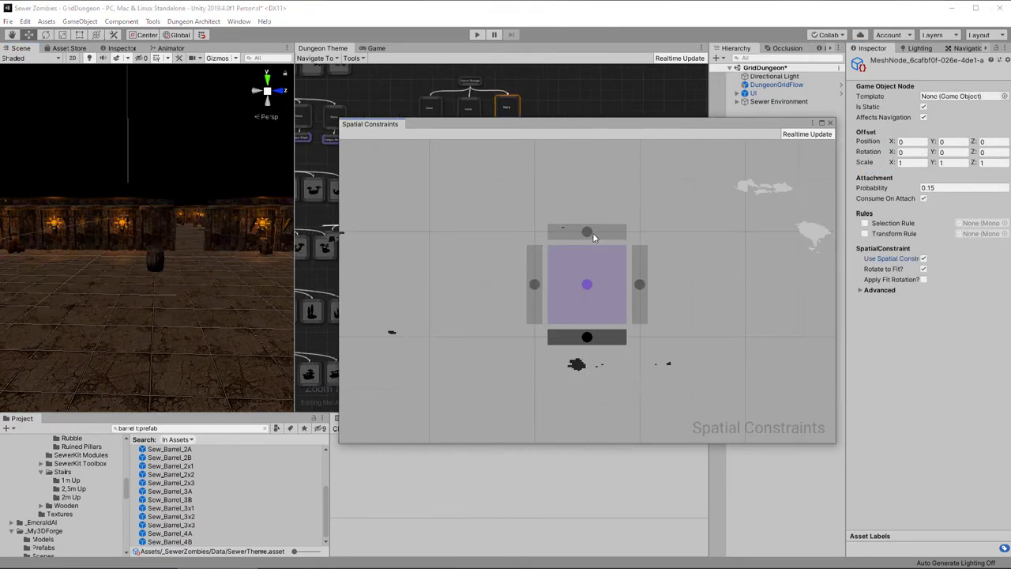
# Step: Add a second inverse Marker Exists constraint for "Door" to the lower edge rule node
pyautogui.click(587, 337)
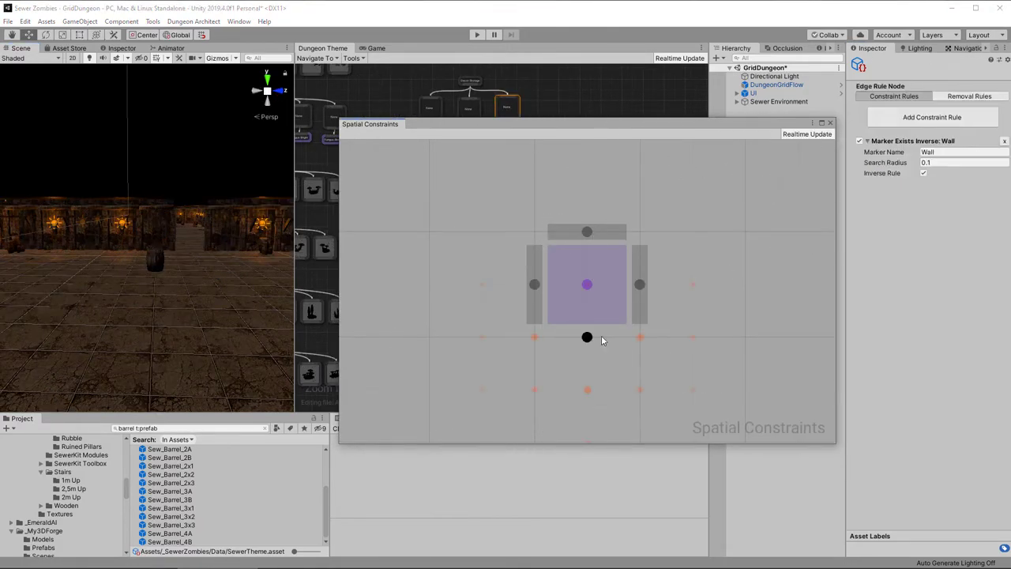
pyautogui.click(961, 118)
pyautogui.click(938, 209)
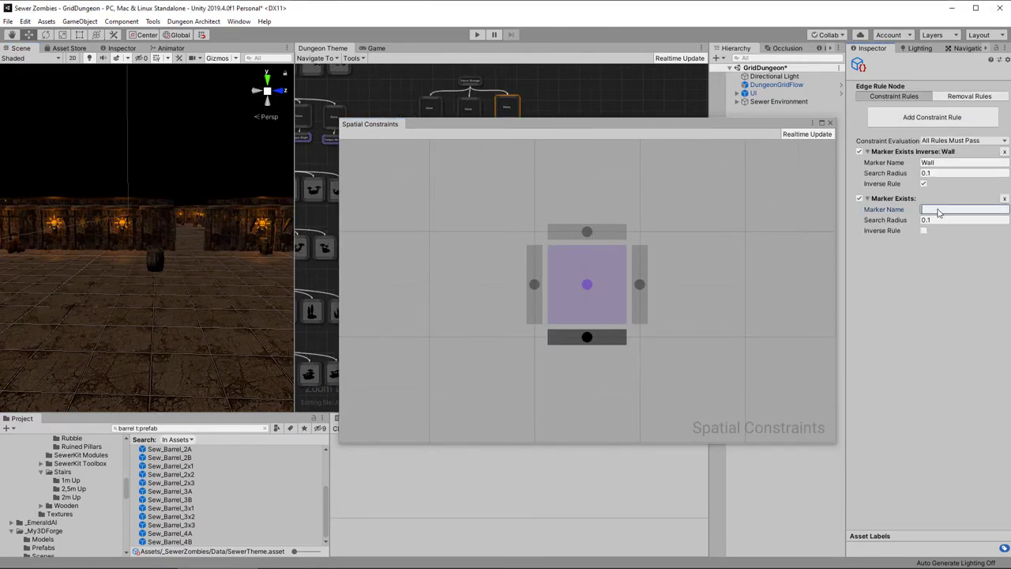
pyautogui.write('Door')
pyautogui.click(923, 230)
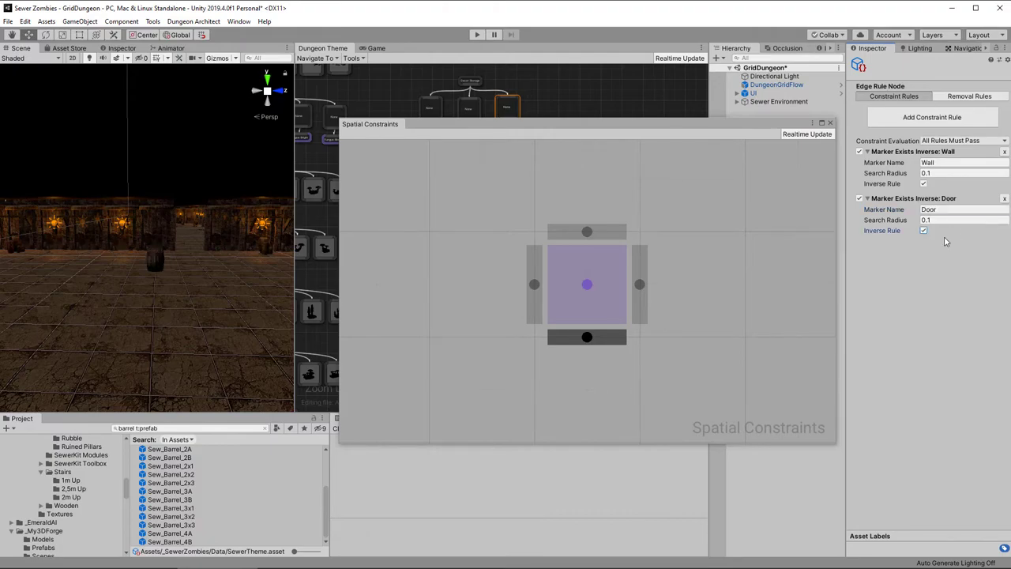
# Step: Add a second inverse Marker Exists constraint for "Door" to the left edge rule node
pyautogui.click(534, 285)
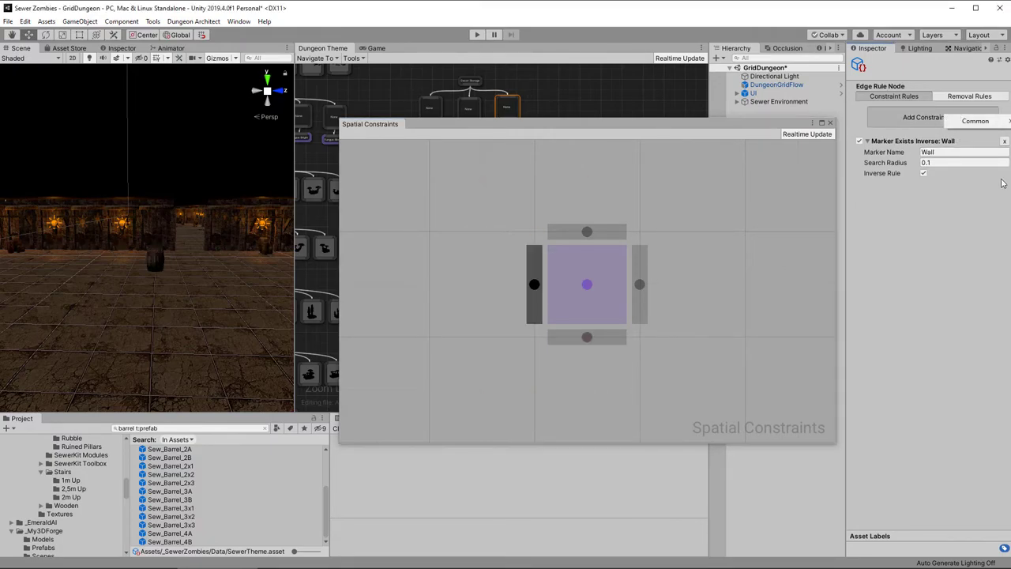
pyautogui.click(963, 120)
pyautogui.click(955, 210)
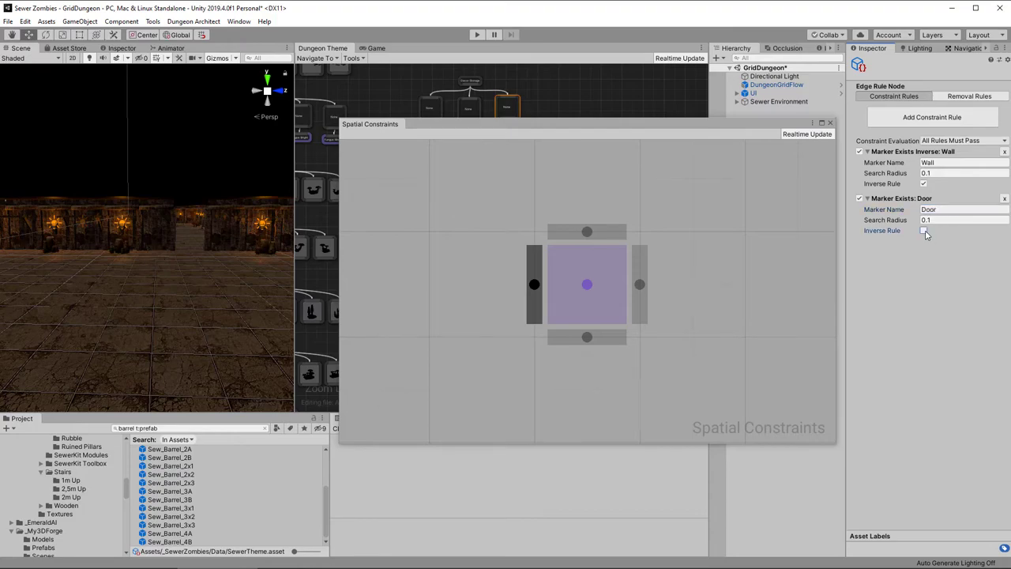
# Step: Add a second inverse Marker Exists constraint for "Door" to the upper edge rule node
pyautogui.click(587, 231)
pyautogui.click(959, 120)
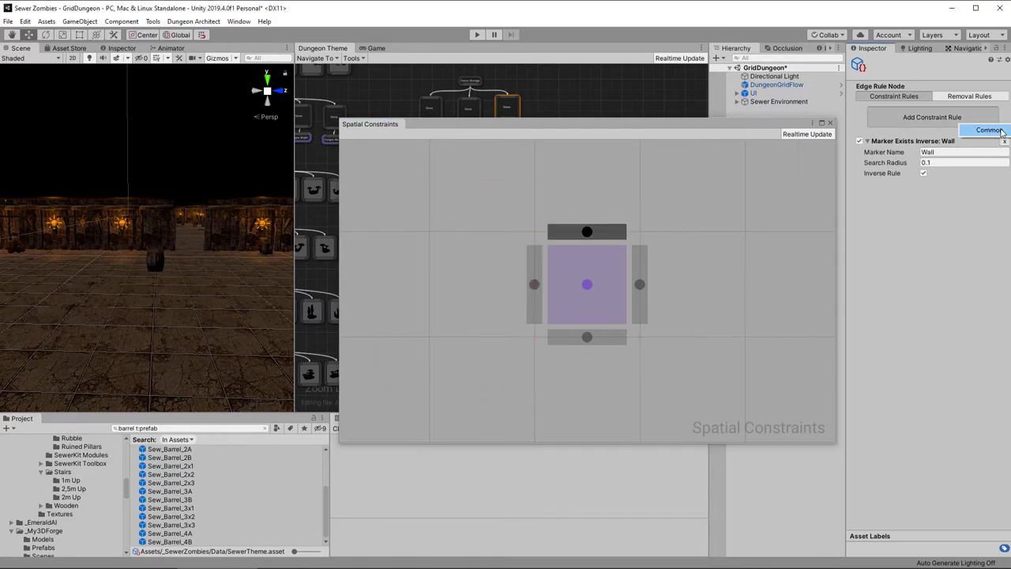
pyautogui.click(984, 129)
pyautogui.click(936, 208)
pyautogui.write('Door')
pyautogui.click(923, 231)
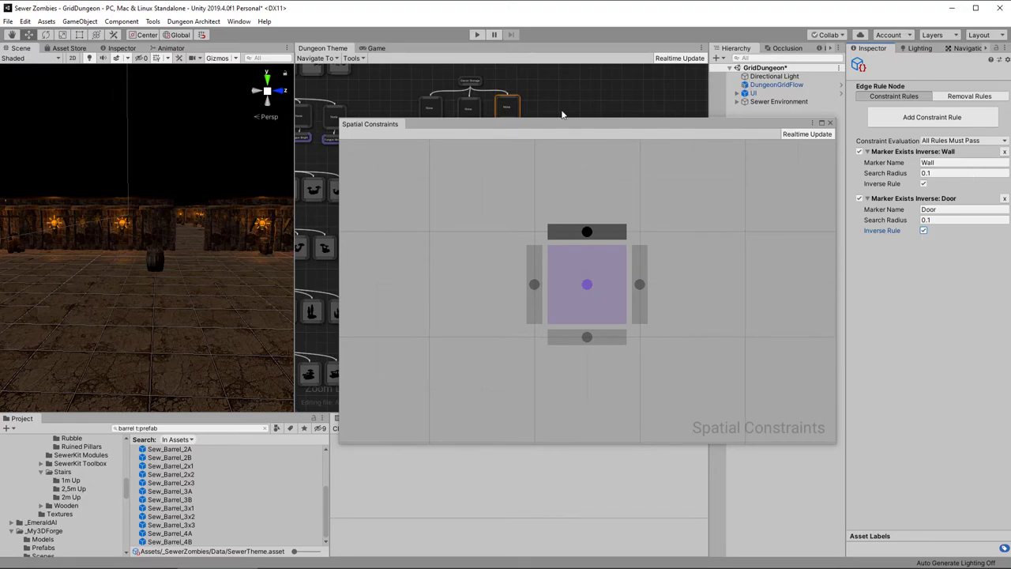
# Step: Add a second inverse Marker Exists constraint for "Door" to the right edge rule node and close the spatial constraints editor
pyautogui.click(639, 285)
pyautogui.click(954, 120)
pyautogui.click(989, 130)
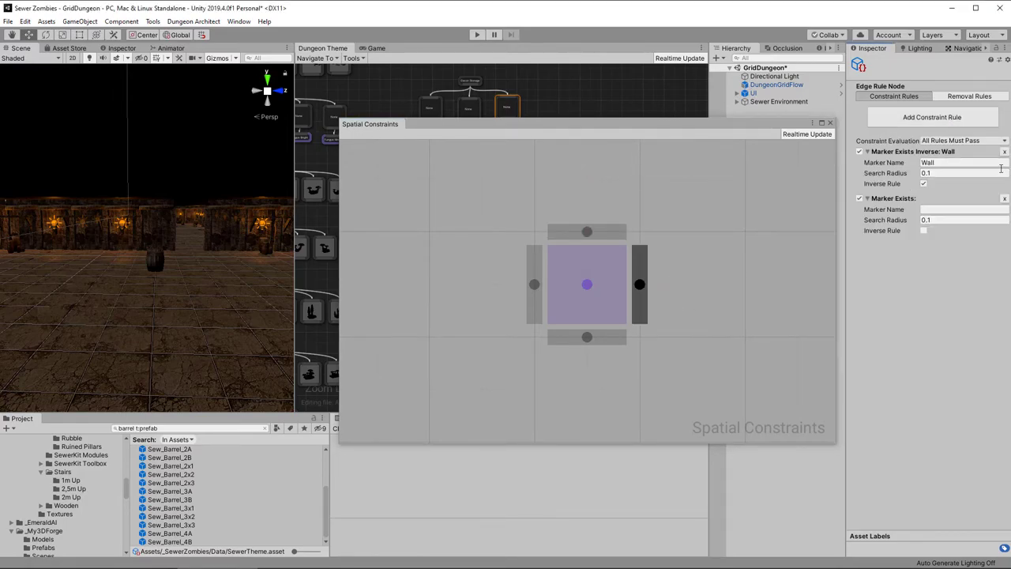
pyautogui.click(960, 210)
pyautogui.write('Door')
pyautogui.click(924, 231)
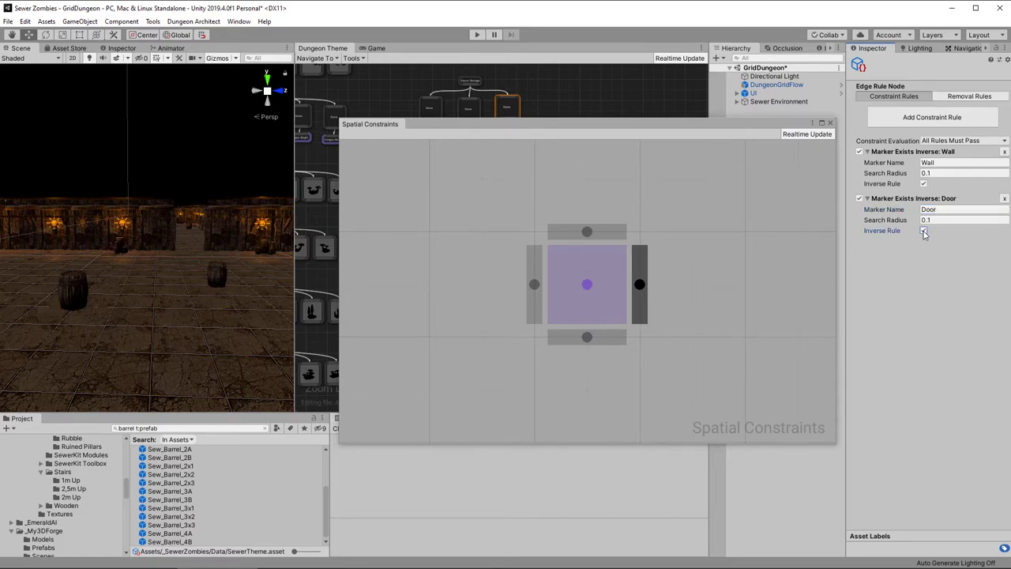
pyautogui.click(830, 123)
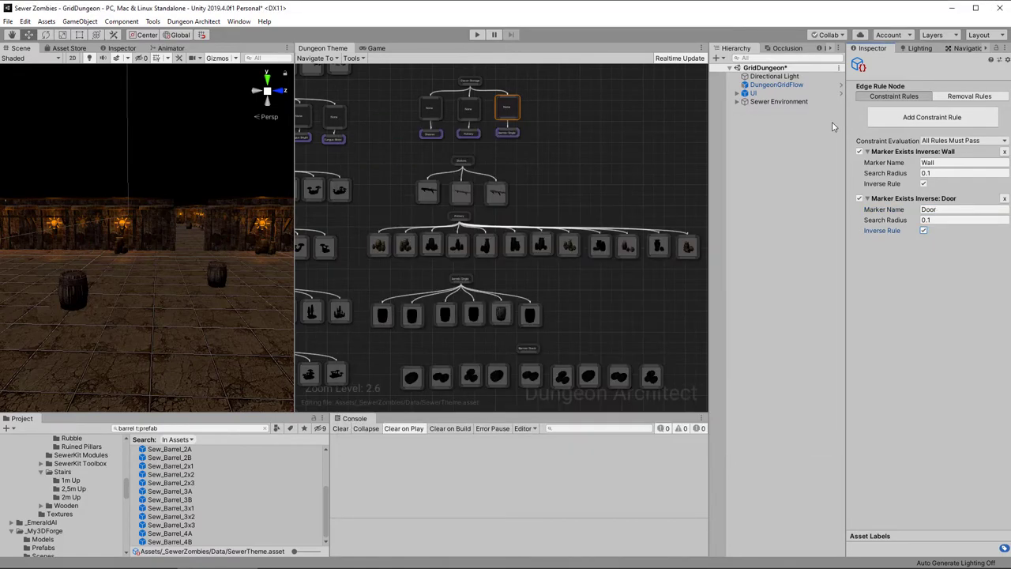
# Step: Link the Barrels: Stack marker to all the barrel stack mesh nodes in the row below it
pyautogui.moveTo(528, 347); pyautogui.dragTo(534, 245, button='right')
pyautogui.moveTo(529, 240)
pyautogui.mouseDown()
pyautogui.moveTo(442, 254)
pyautogui.moveTo(533, 229)
pyautogui.mouseUp()
pyautogui.moveTo(528, 234); pyautogui.dragTo(473, 254)
pyautogui.moveTo(528, 234); pyautogui.dragTo(499, 249)
pyautogui.click(529, 235)
pyautogui.moveTo(528, 236); pyautogui.dragTo(531, 249)
pyautogui.moveTo(528, 236); pyautogui.dragTo(503, 300)
pyautogui.moveTo(213, 292); pyautogui.dragTo(265, 324, button='right')
# Step: Add an empty mesh node under the Decor: Storage marker that emits the Barrels: Stack marker
pyautogui.moveTo(611, 198); pyautogui.dragTo(575, 356, button='middle')
pyautogui.moveTo(439, 133)
pyautogui.mouseDown()
pyautogui.moveTo(513, 143)
pyautogui.moveTo(510, 175)
pyautogui.mouseUp()
pyautogui.click(534, 152)
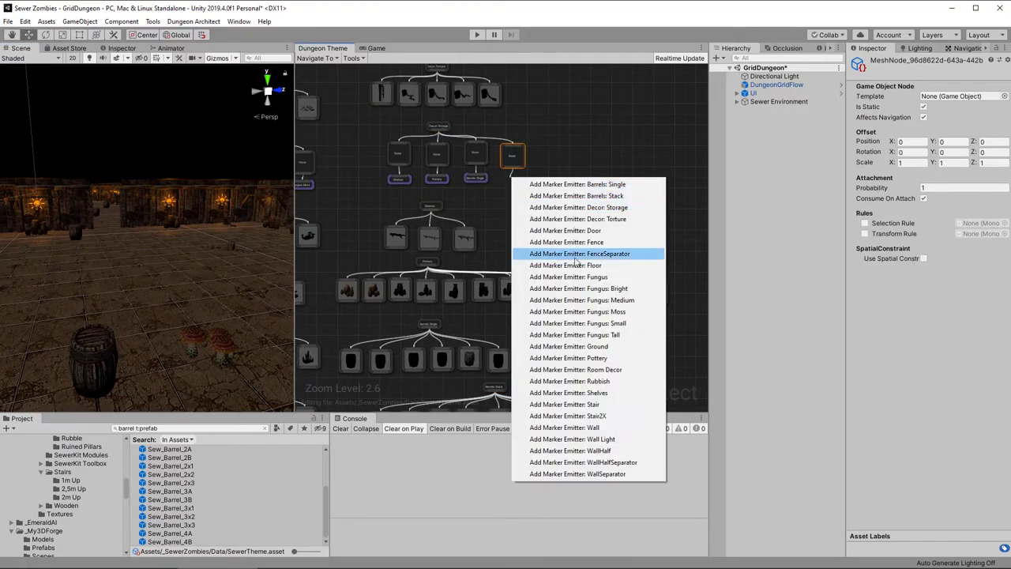
pyautogui.click(545, 198)
# Step: Enable the spatial constraint on the barrel stack emitter node and create a left edge rule node with a Marker Exists constraint for "Wall"
pyautogui.click(517, 162)
pyautogui.click(922, 257)
pyautogui.rightClick(535, 281)
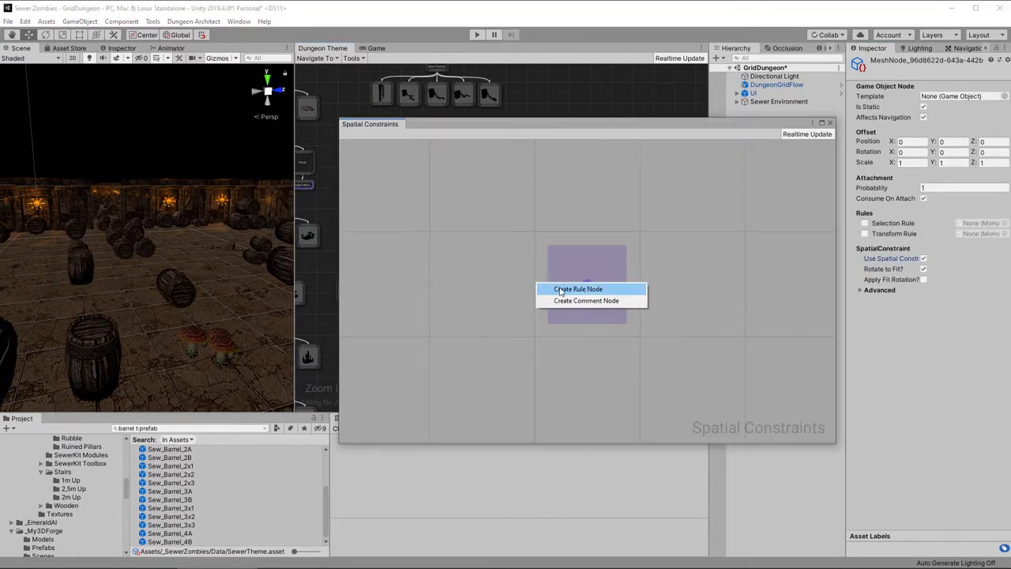
pyautogui.click(561, 289)
pyautogui.click(927, 121)
pyautogui.click(954, 129)
pyautogui.click(962, 153)
pyautogui.write('Wall')
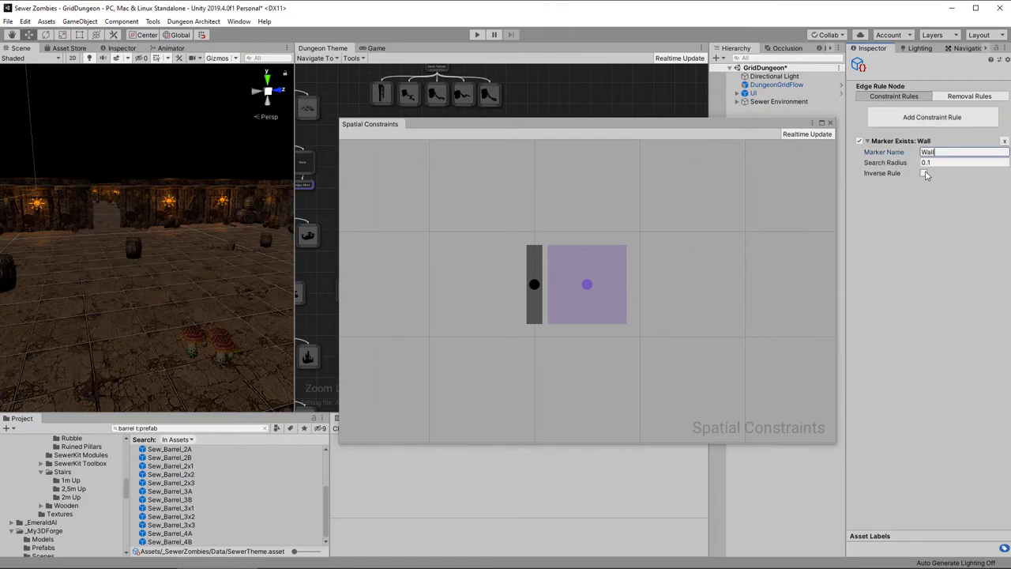
# Step: Add an inverse Marker Exists constraint for "Door" to the emitter's left edge rule node and check the barrel stacks in the scene
pyautogui.click(932, 117)
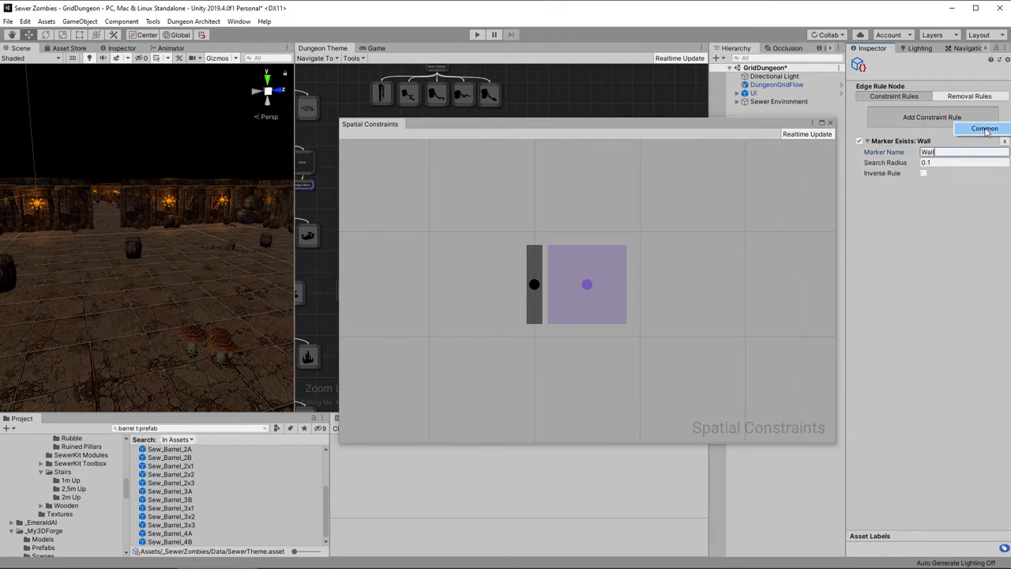
pyautogui.click(960, 129)
pyautogui.click(956, 209)
pyautogui.write('Door')
pyautogui.click(923, 231)
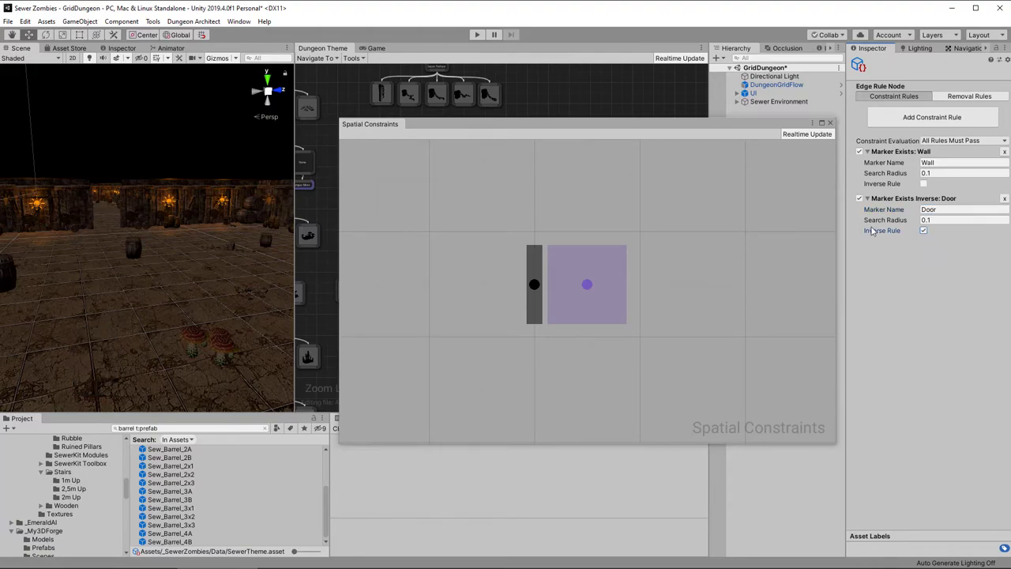
pyautogui.click(831, 125)
pyautogui.moveTo(143, 284); pyautogui.dragTo(365, 254, button='right')
pyautogui.press('w')
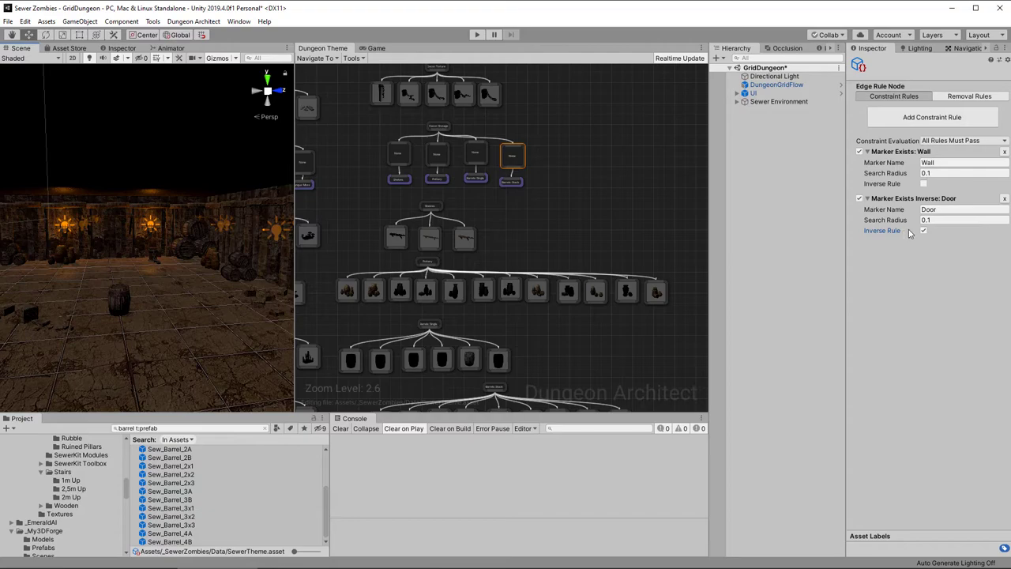
# Step: Enable Apply Fit Rotation on the barrel stack emitter node and inspect the stacks placed along the walls
pyautogui.click(510, 161)
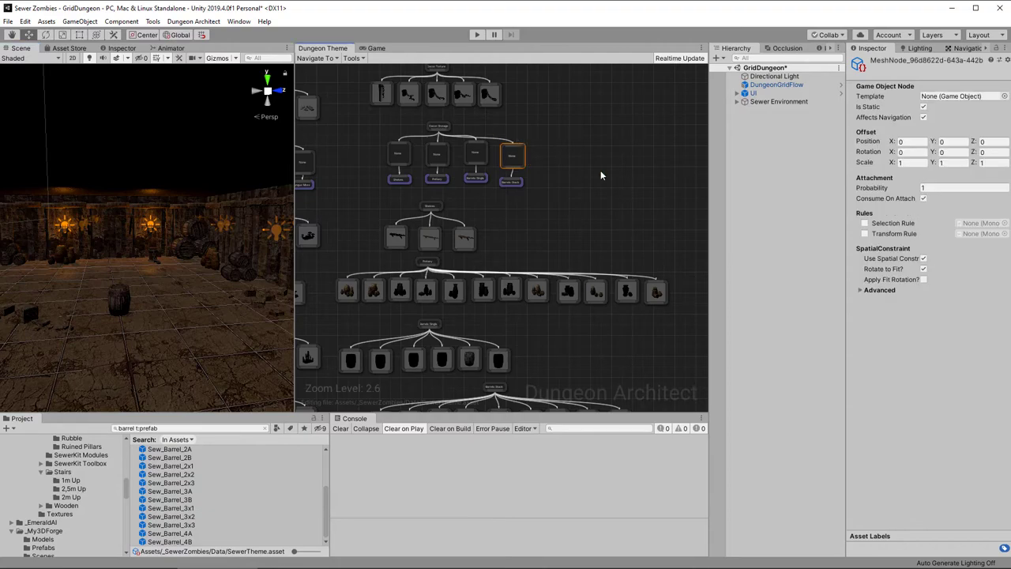
pyautogui.click(923, 280)
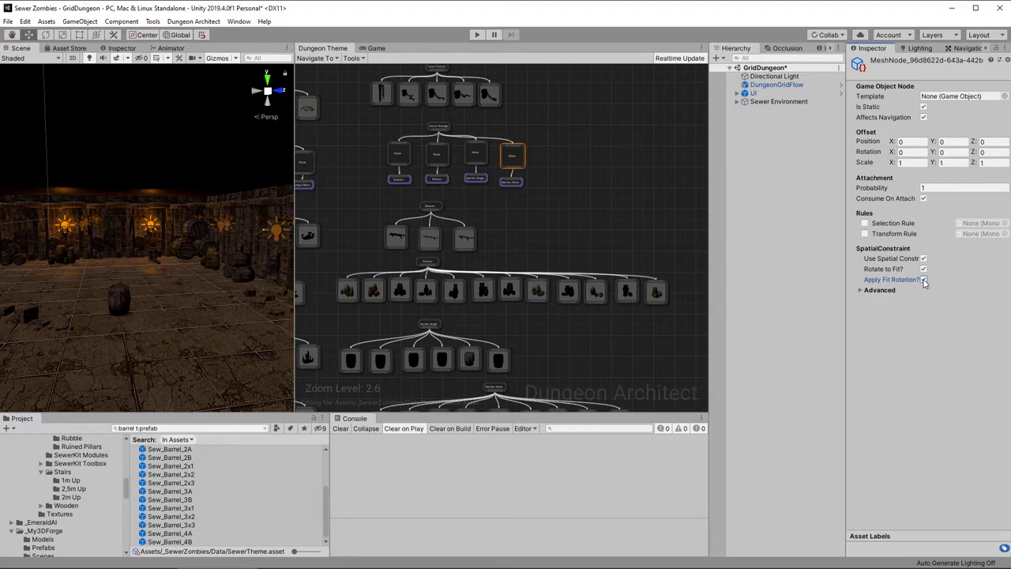
pyautogui.moveTo(267, 357); pyautogui.dragTo(588, 348, button='right')
pyautogui.press('w')
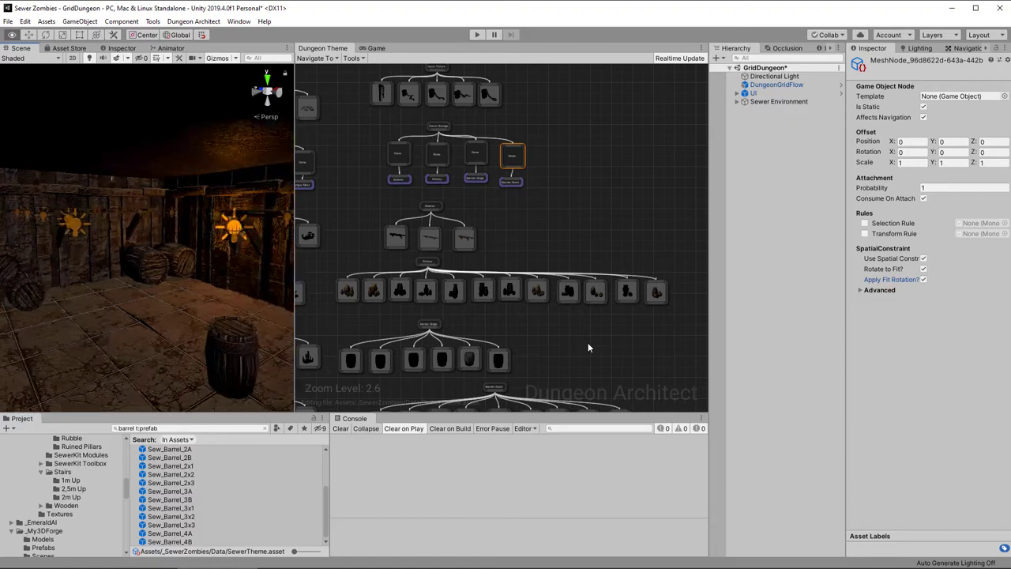
pyautogui.click(289, 304)
pyautogui.click(160, 293)
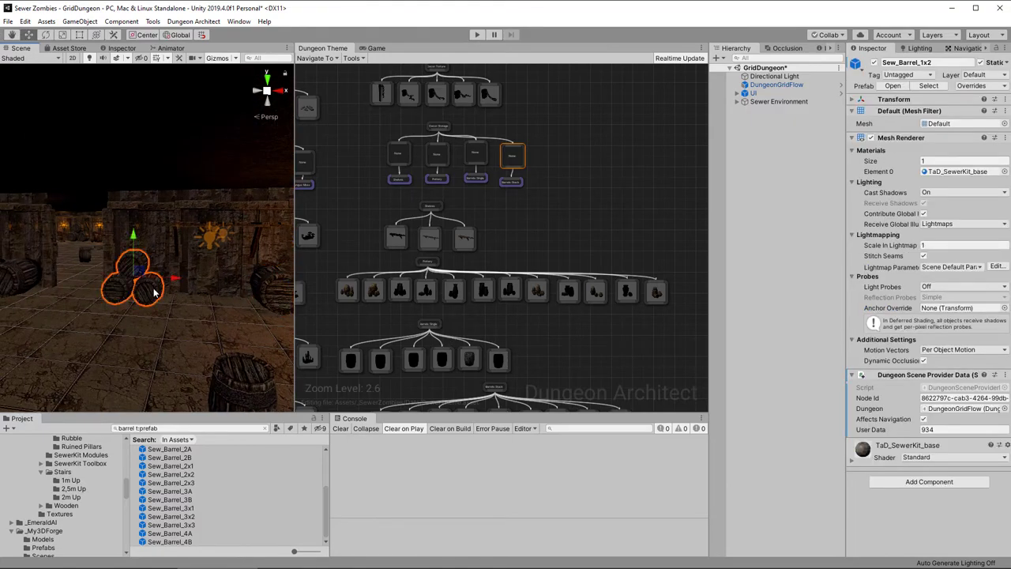
pyautogui.click(165, 310)
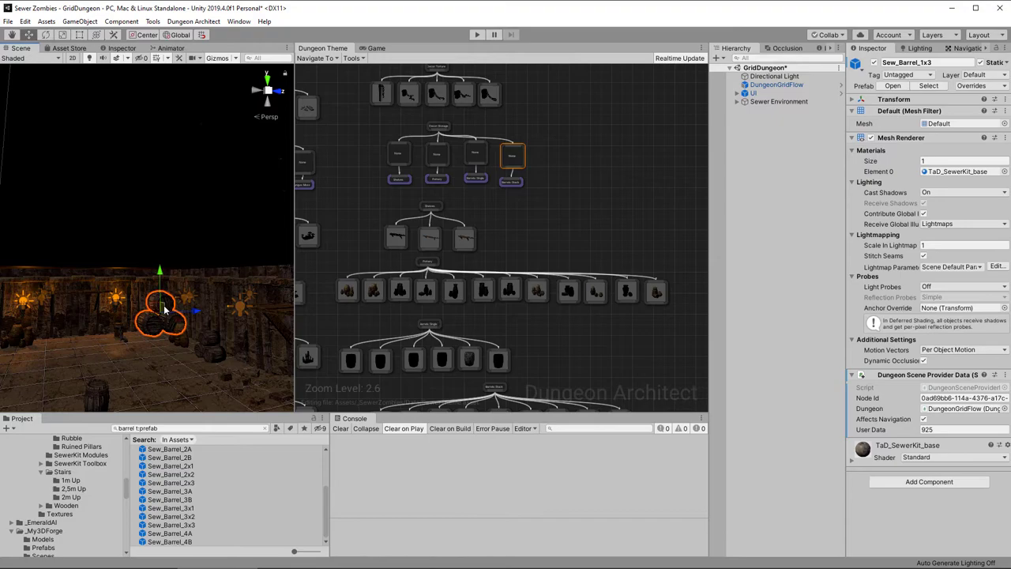
pyautogui.moveTo(201, 324); pyautogui.dragTo(126, 369, button='right')
pyautogui.click(116, 341)
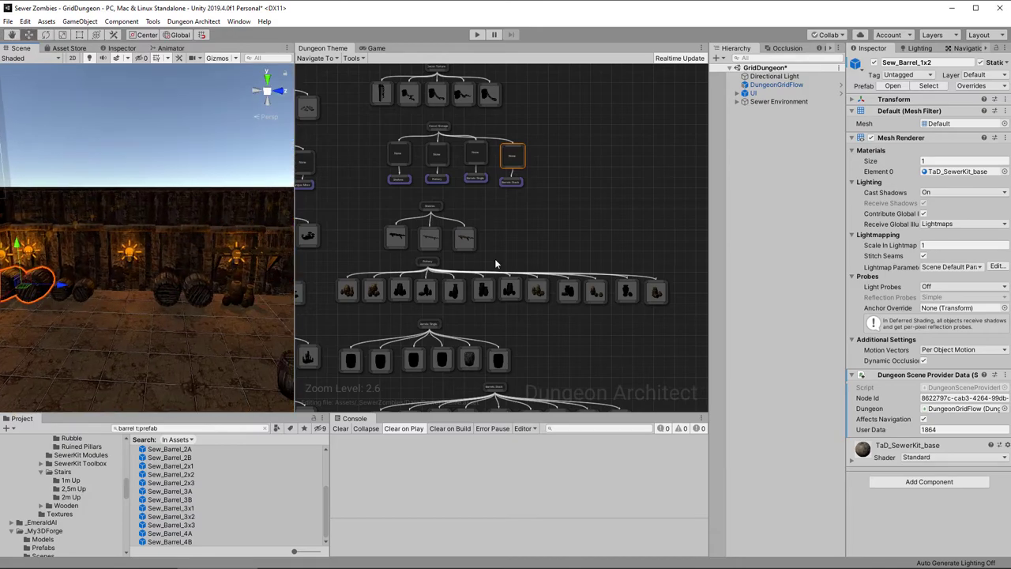
# Step: Enable the spatial constraint on the second and third mesh nodes under the Barrels: Stack marker together
pyautogui.moveTo(558, 345); pyautogui.dragTo(563, 211, button='right')
pyautogui.click(383, 287)
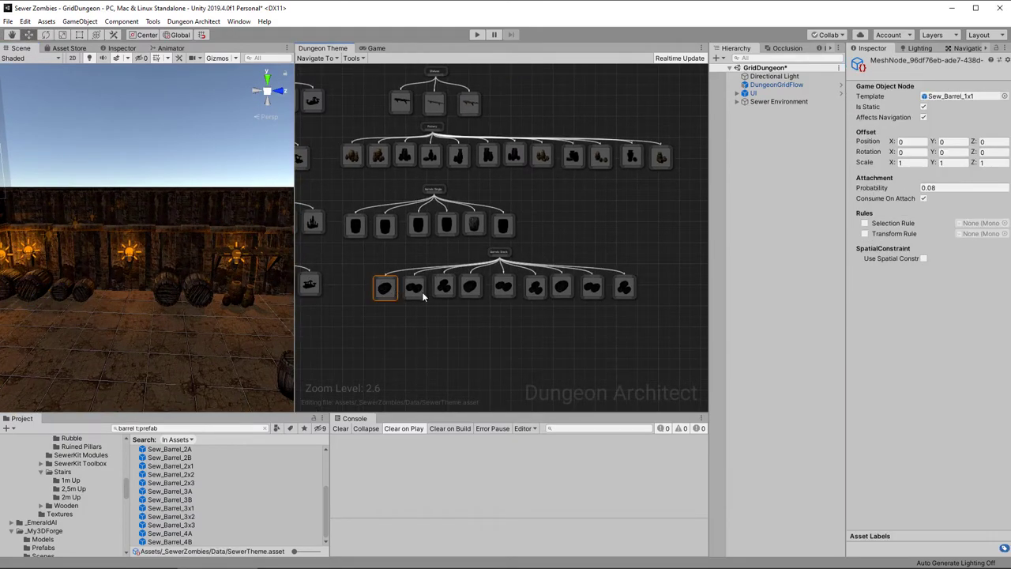
pyautogui.click(422, 293)
pyautogui.keyDown('shift'); pyautogui.click(444, 289); pyautogui.keyUp('shift')
pyautogui.click(923, 242)
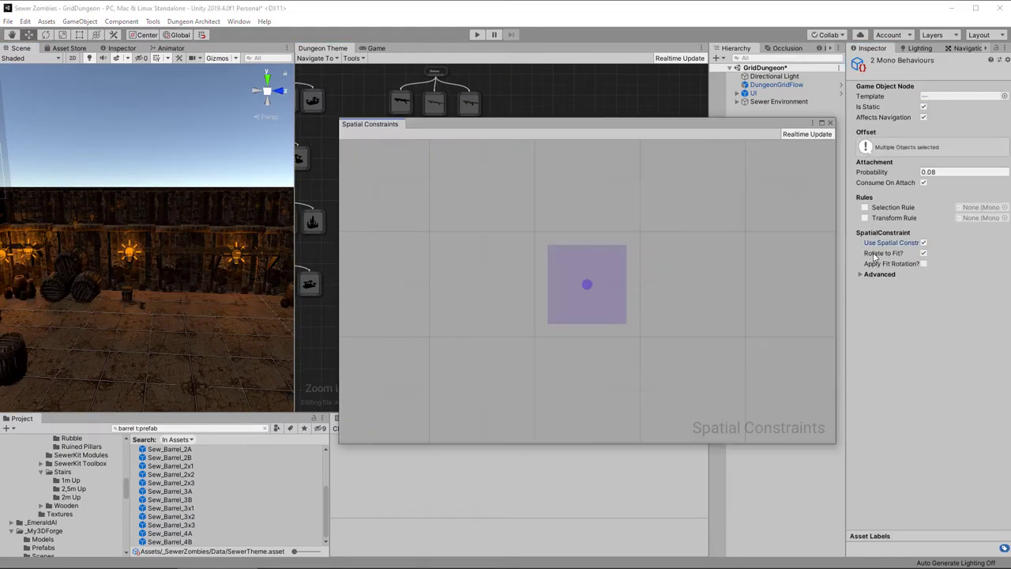
# Step: Create a rule node on the center cell's upper edge with an inverse Marker Exists constraint for "Wall" for the two stacks
pyautogui.click(586, 231)
pyautogui.click(960, 117)
pyautogui.click(965, 136)
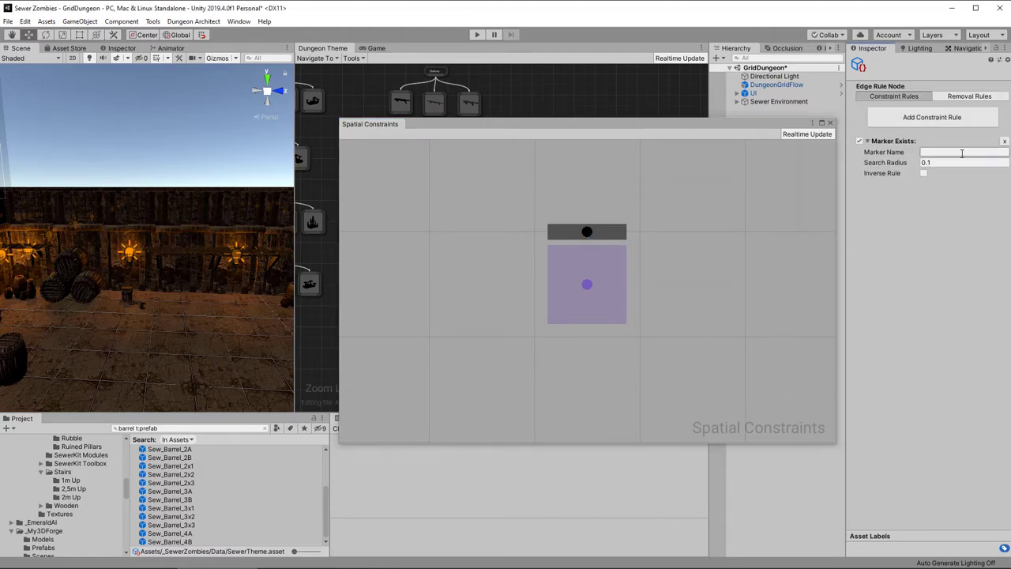
pyautogui.click(965, 152)
pyautogui.write('Wall')
pyautogui.click(923, 173)
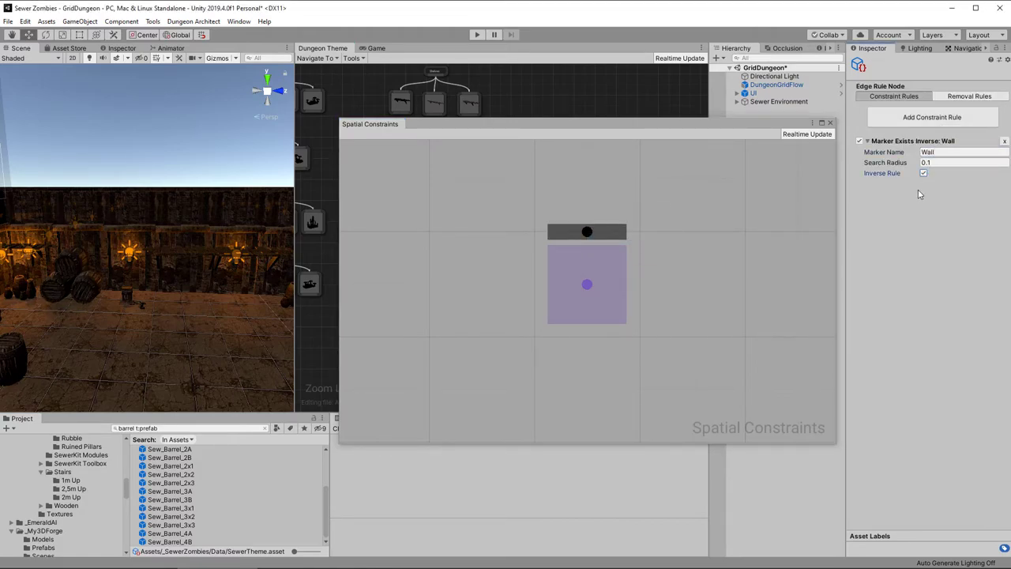
# Step: Create a rule node on the center cell's lower edge with an inverse Marker Exists constraint for "Wall" and view the room
pyautogui.rightClick(591, 340)
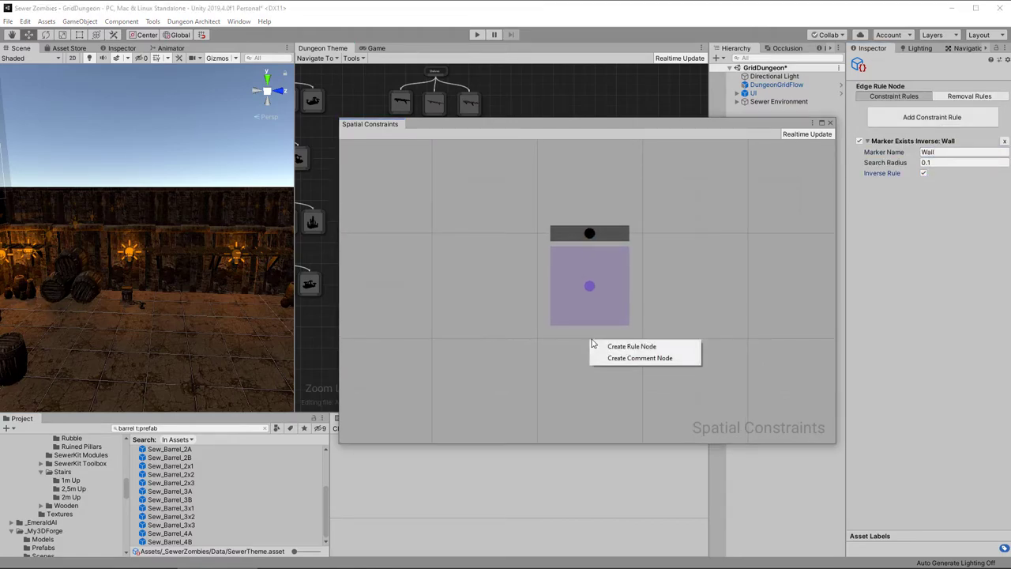
pyautogui.click(632, 346)
pyautogui.click(962, 119)
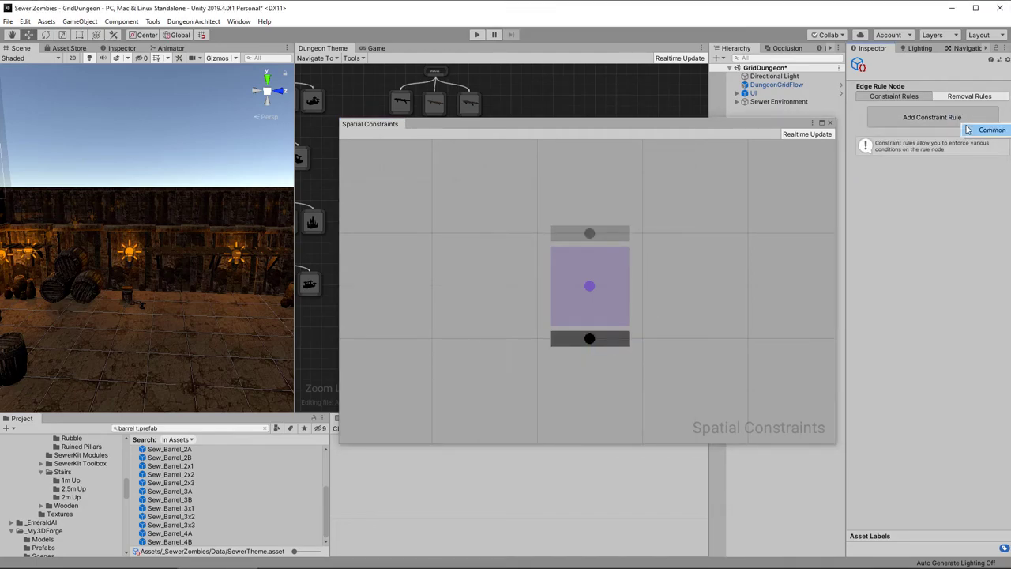
pyautogui.click(997, 133)
pyautogui.click(975, 151)
pyautogui.write('Wall')
pyautogui.click(924, 173)
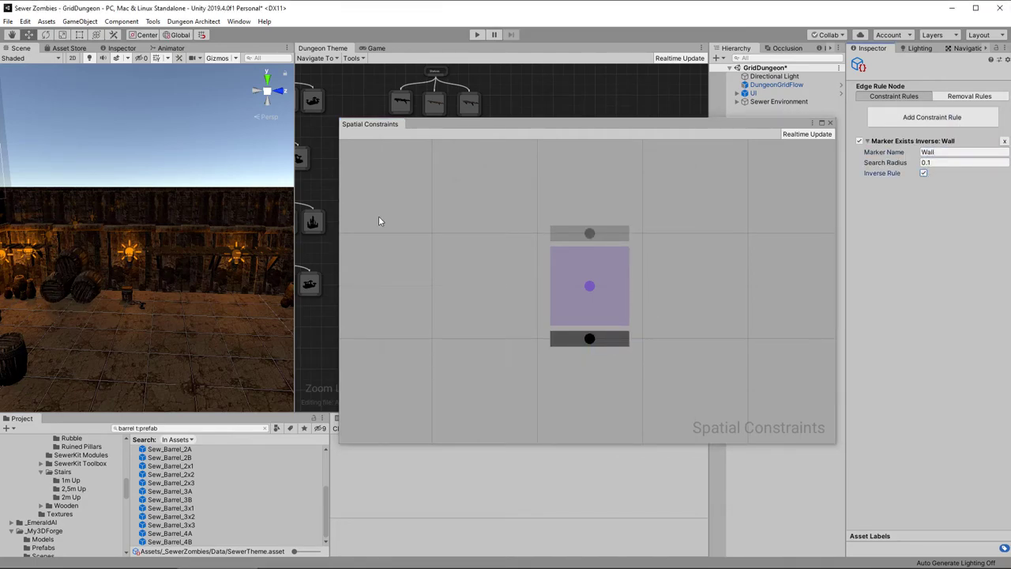
pyautogui.moveTo(237, 269); pyautogui.dragTo(400, 298, button='right')
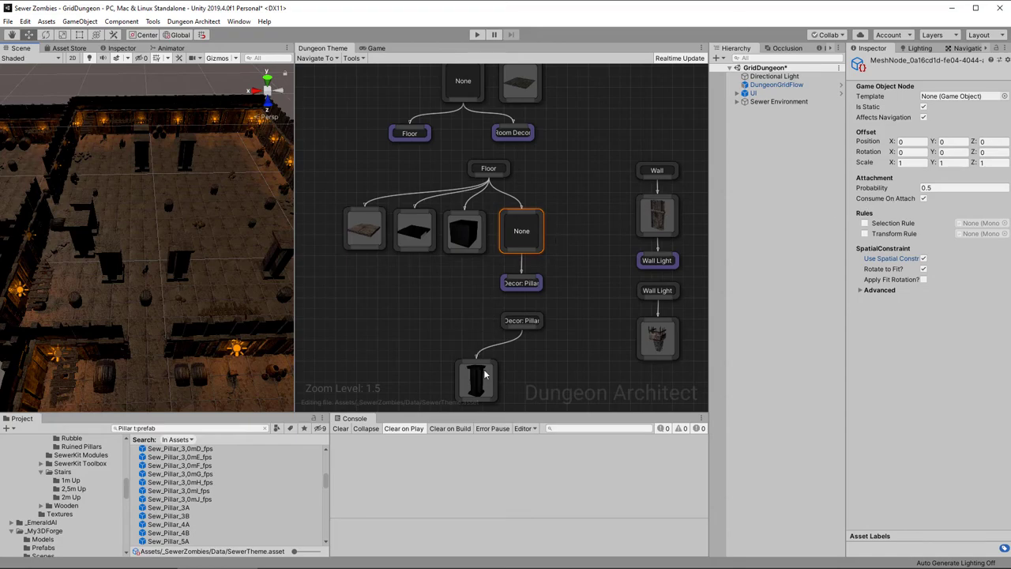
# Step: Add an inverse Marker Exists constraint for "Decor: Pillar" to the right neighbouring tile in the pillar mesh node's spatial constraints
pyautogui.doubleClick(483, 369)
pyautogui.click(691, 354)
pyautogui.click(932, 117)
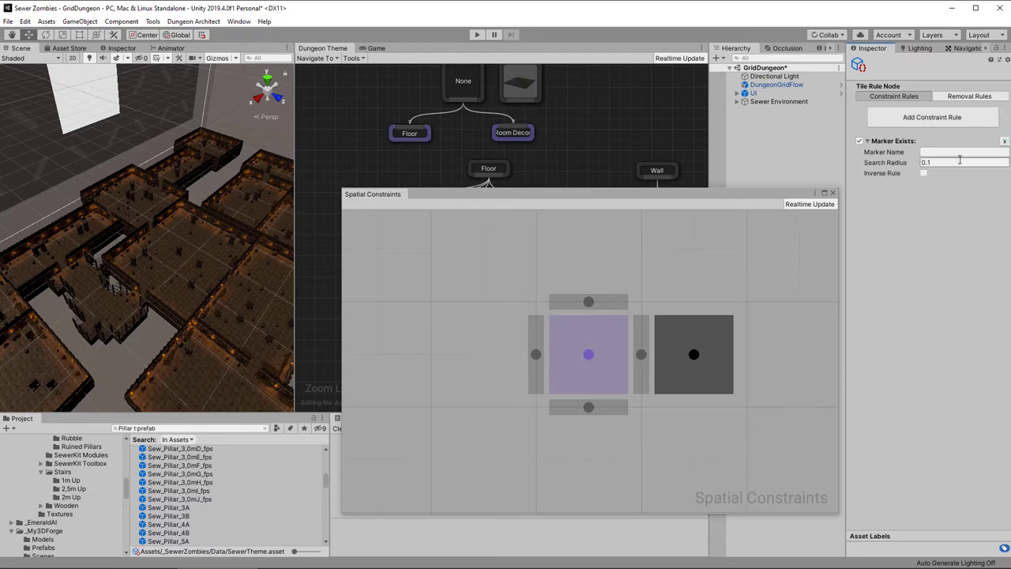
pyautogui.click(959, 154)
pyautogui.write('Decor: Pill')
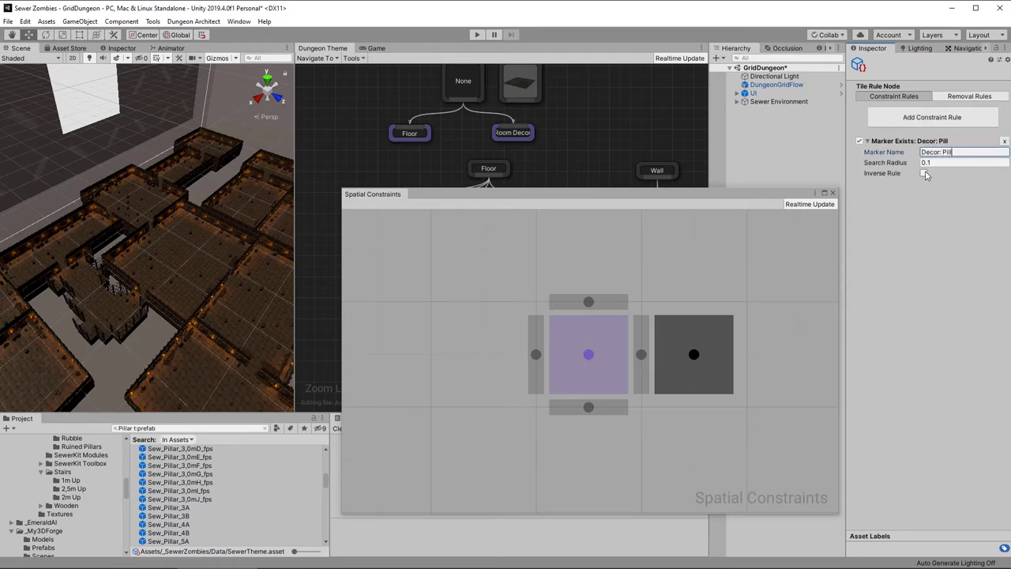
pyautogui.write('ar')
pyautogui.click(924, 174)
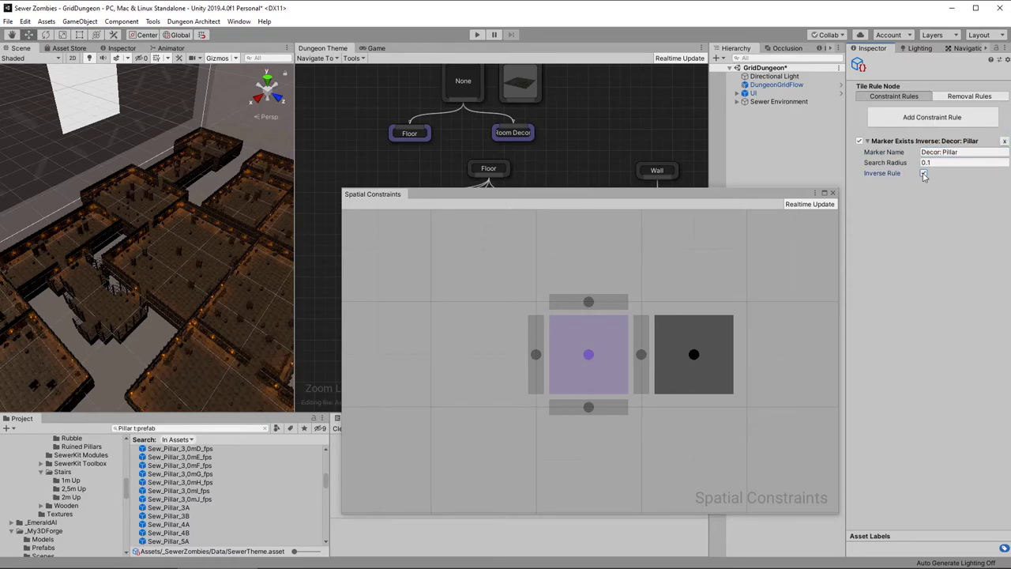
# Step: Create a rule node on the upper neighbouring tile with an inverse Marker Exists constraint for "Decor: Pillar"
pyautogui.rightClick(588, 247)
pyautogui.click(616, 257)
pyautogui.click(915, 121)
pyautogui.moveTo(966, 133)
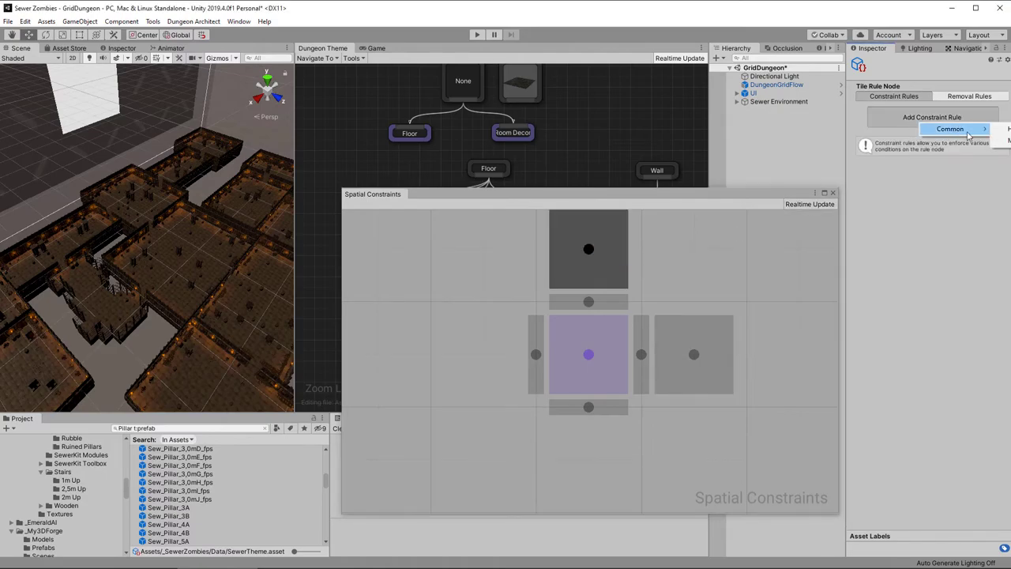
pyautogui.click(997, 130)
pyautogui.click(947, 153)
pyautogui.write('Decor: Pillar')
pyautogui.click(923, 173)
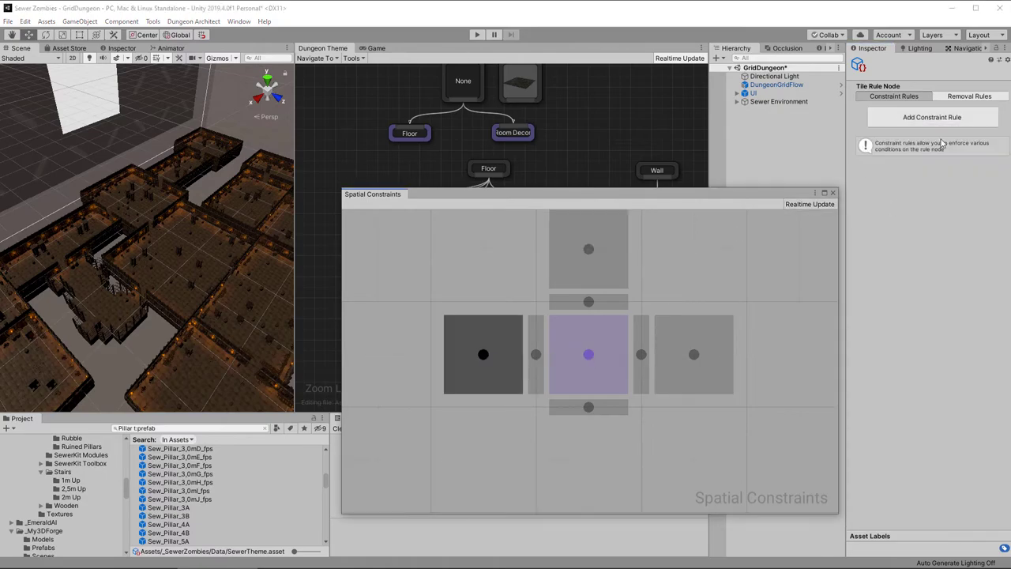
# Step: Add an inverse Marker Exists constraint for "Decor: Pillar" to the left neighbouring tile and review the other tile rules
pyautogui.click(932, 120)
pyautogui.click(968, 129)
pyautogui.click(951, 152)
pyautogui.write('Decor: Pillar')
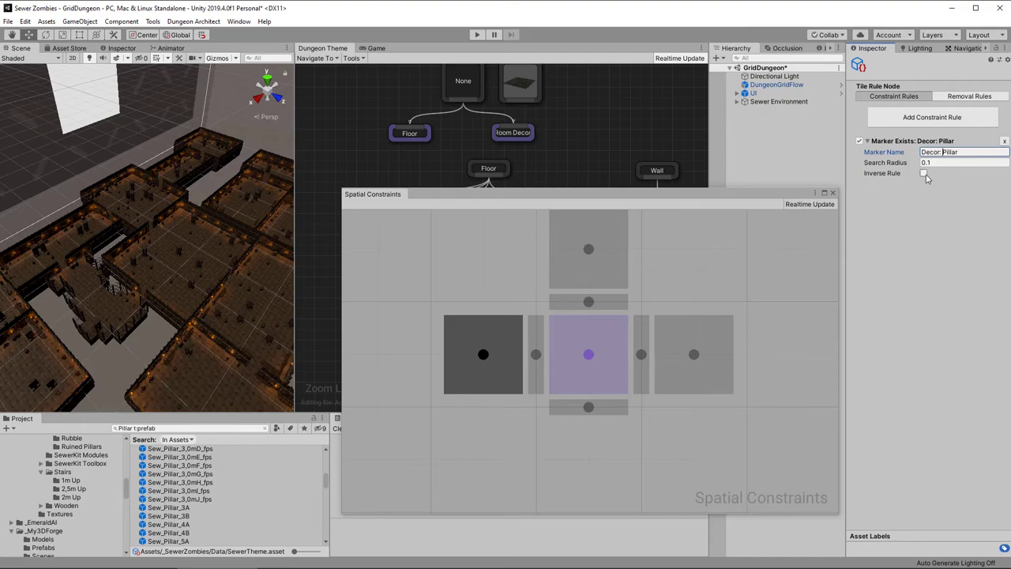
pyautogui.click(595, 260)
pyautogui.click(691, 360)
pyautogui.click(482, 354)
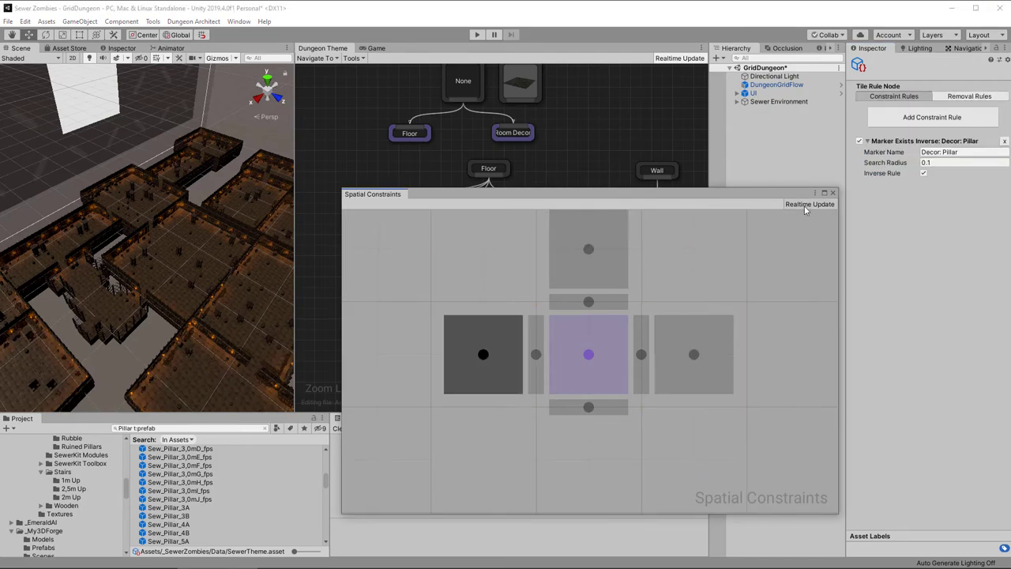
# Step: Create a rule node on the lower neighbouring tile with an inverse Marker Exists constraint for "Decor: Pillar" and close the spatial constraints editor
pyautogui.rightClick(587, 460)
pyautogui.click(600, 471)
pyautogui.click(932, 117)
pyautogui.click(968, 153)
pyautogui.click(952, 152)
pyautogui.write('De')
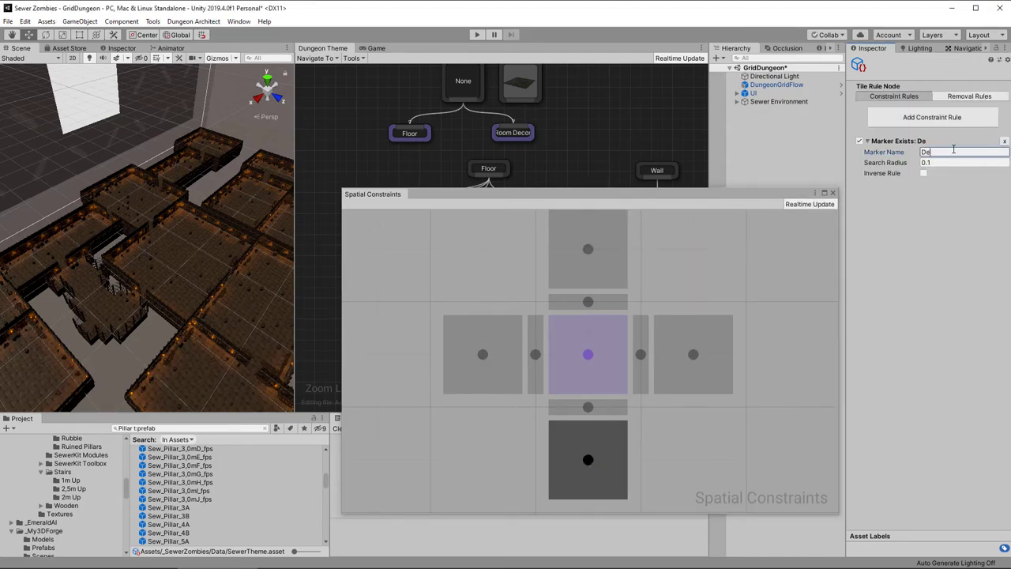
pyautogui.write('cor: Pillar')
pyautogui.click(923, 173)
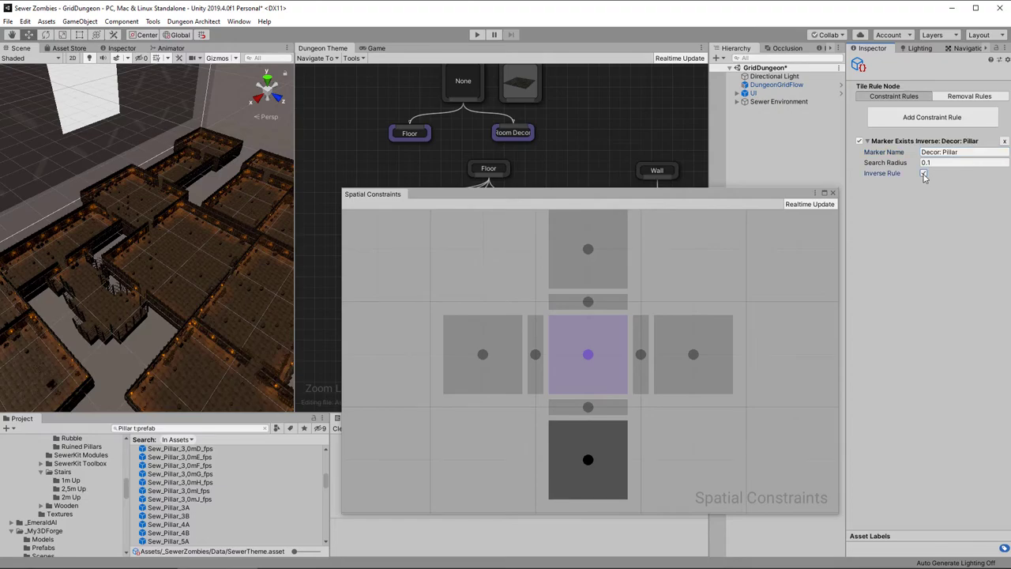
pyautogui.moveTo(136, 282)
pyautogui.keyDown('alt'); pyautogui.mouseDown()
pyautogui.moveTo(8, 387)
pyautogui.moveTo(188, 221)
pyautogui.moveTo(395, 295)
pyautogui.moveTo(443, 293)
pyautogui.mouseUp(); pyautogui.keyUp('alt')
pyautogui.click(833, 192)
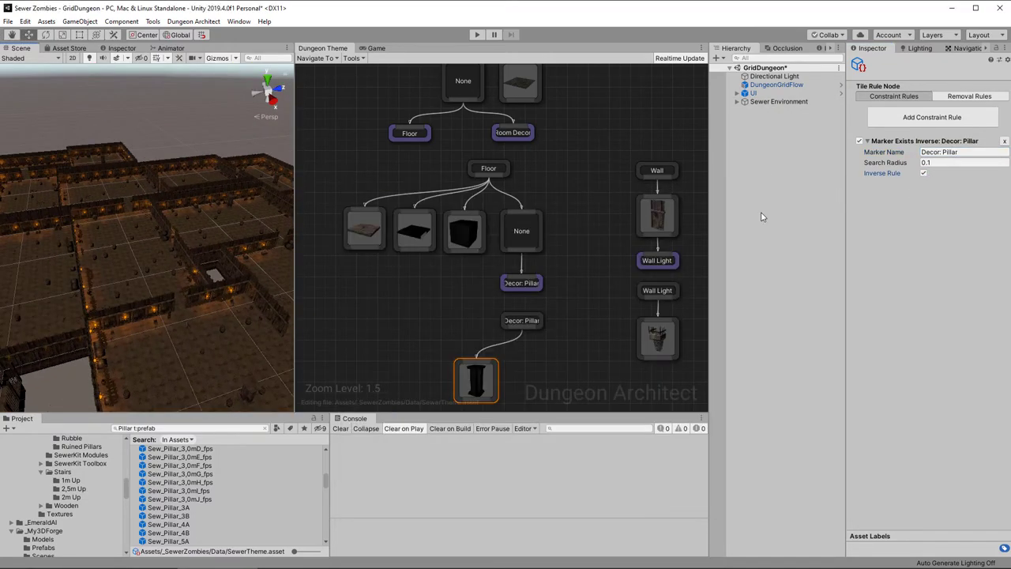
# Step: Set the attachment probability of the Sew_Pillar_3,0mH_fps mesh node under the "Decor: Pillar" marker to 1
pyautogui.click(479, 380)
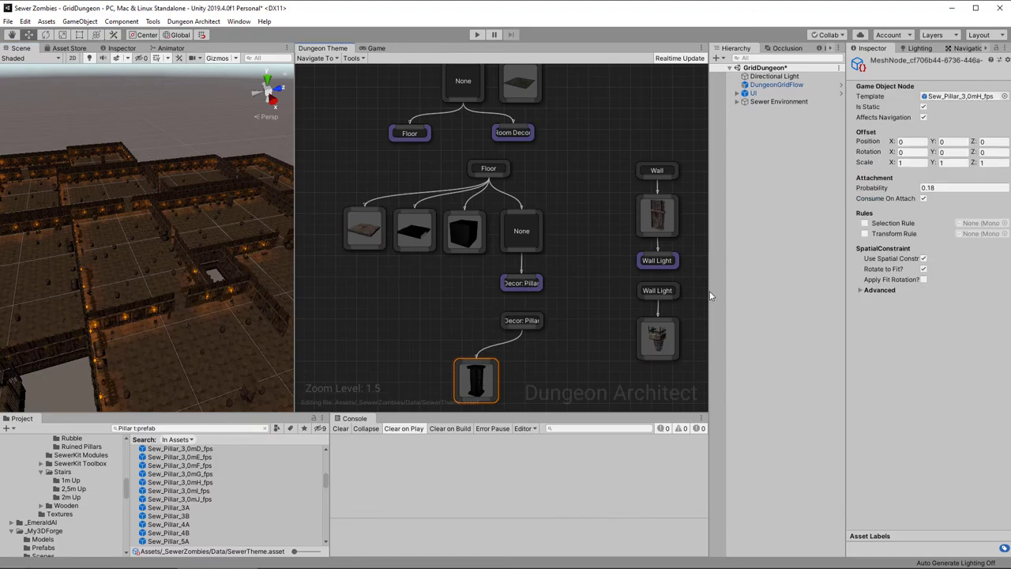
pyautogui.click(961, 187)
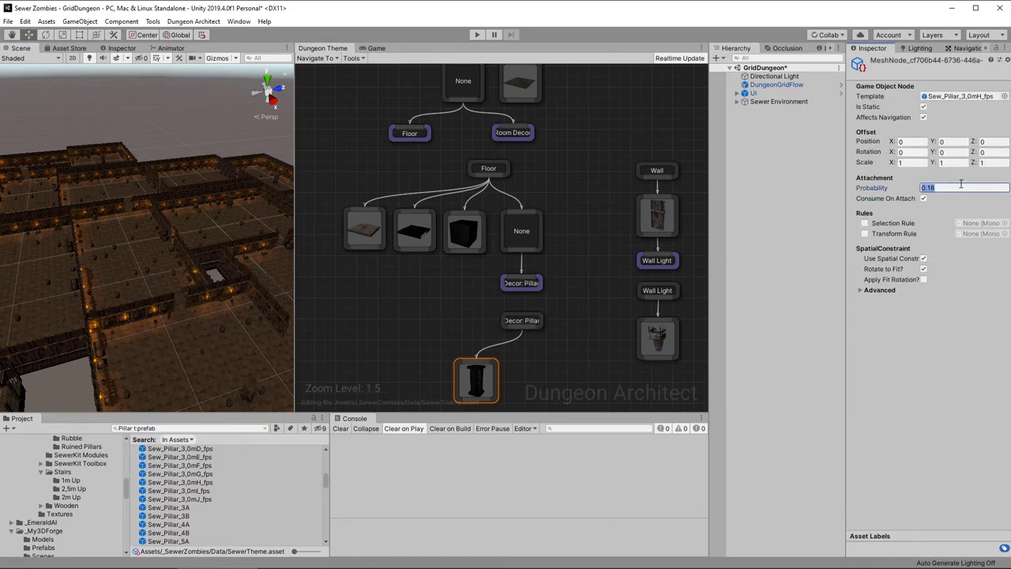
pyautogui.write('1')
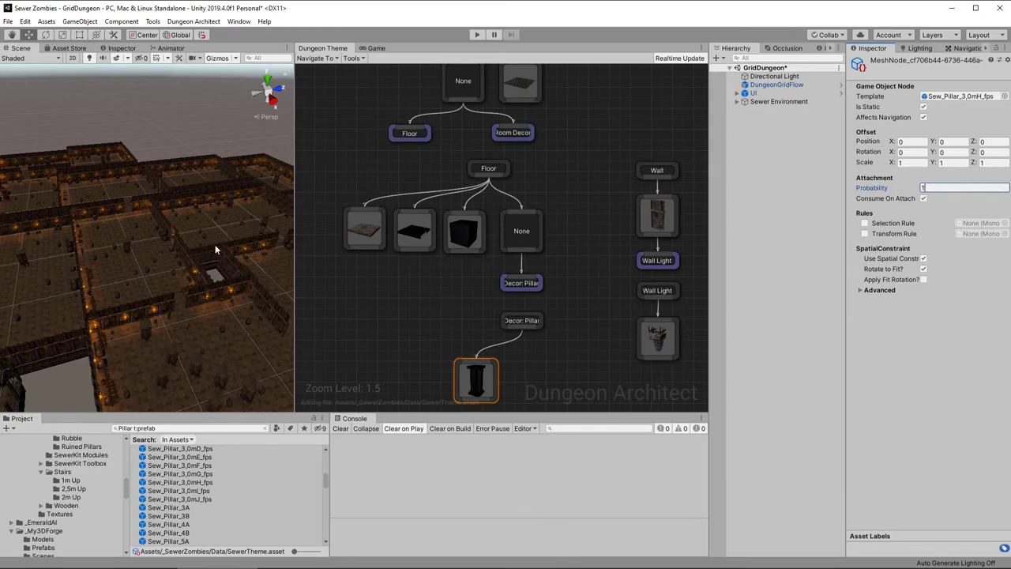
# Step: Playtest the generated dungeon and walk through its rooms and corridors to examine the pillar and decor placement
pyautogui.press('w')
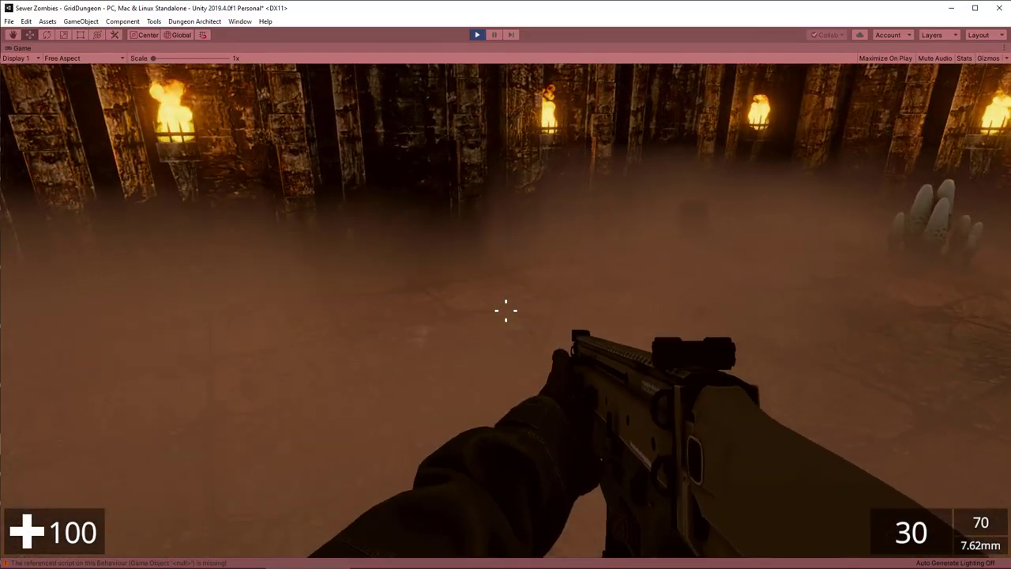
pyautogui.press('w')
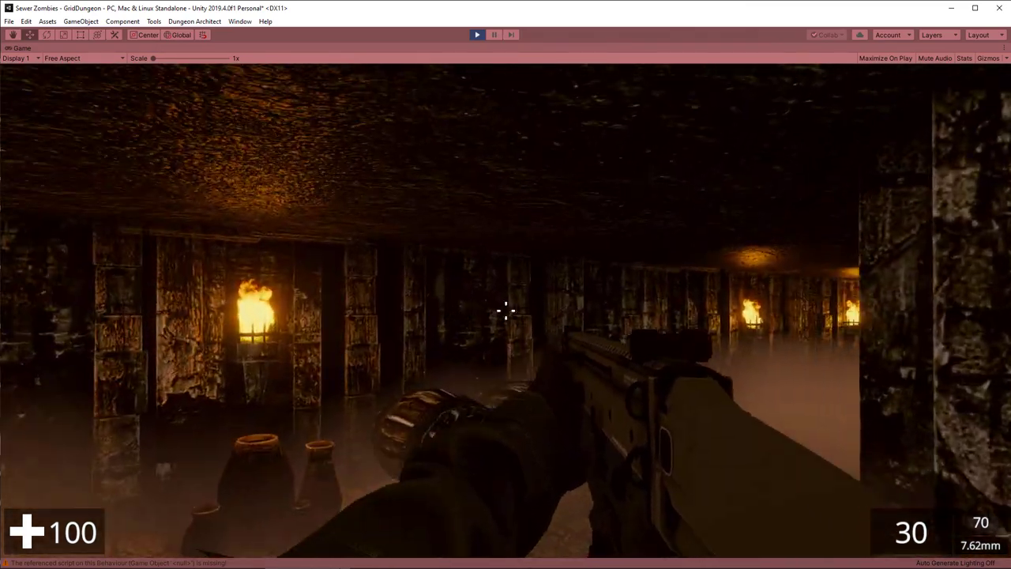
pyautogui.press('w')
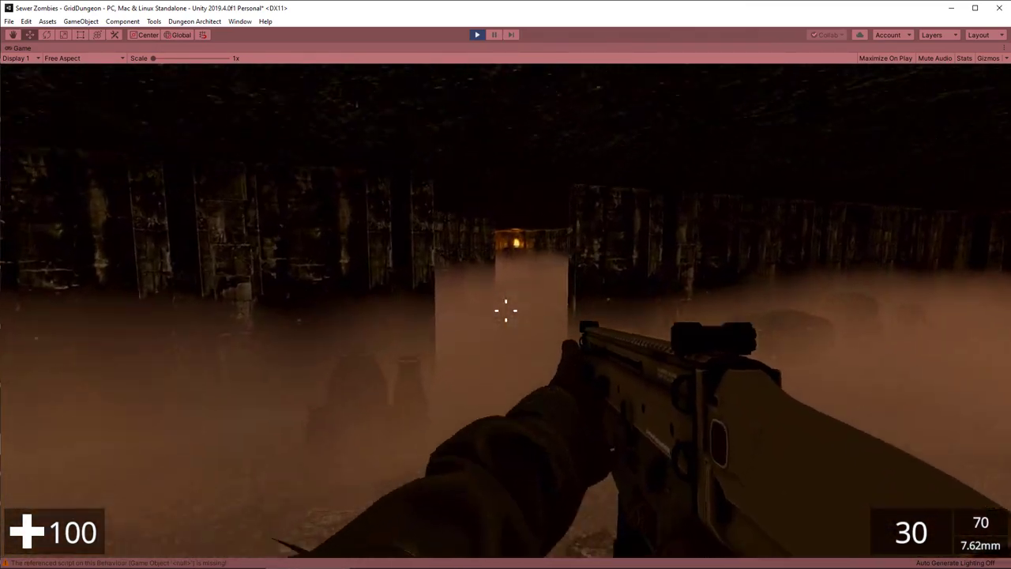
pyautogui.press('w')
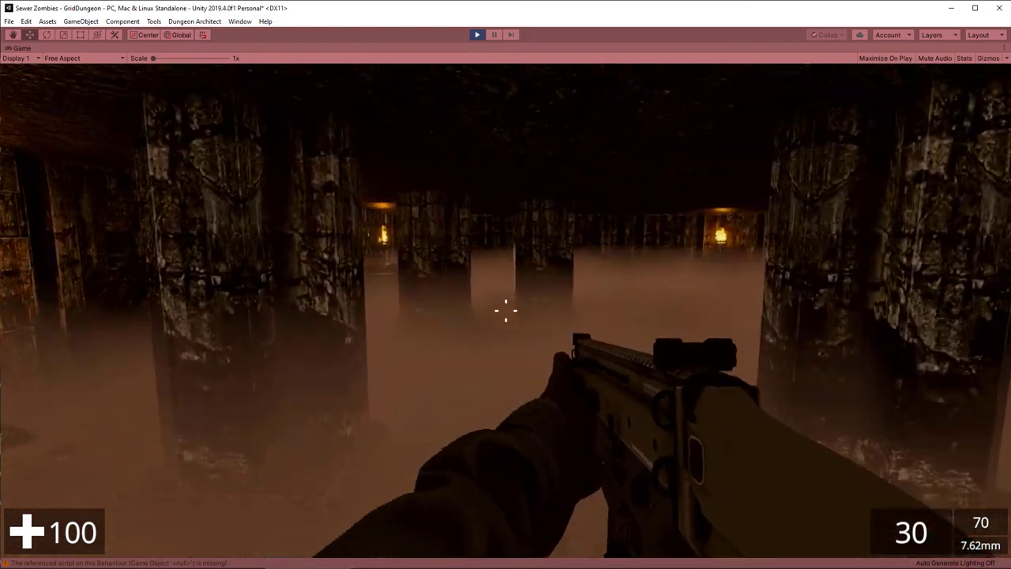
pyautogui.press('w')
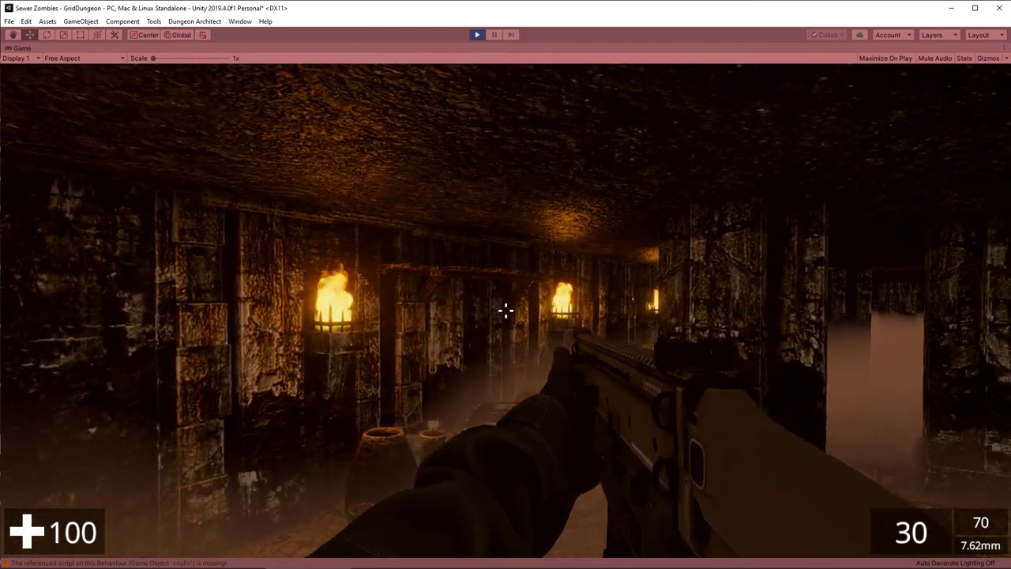
pyautogui.press('w')
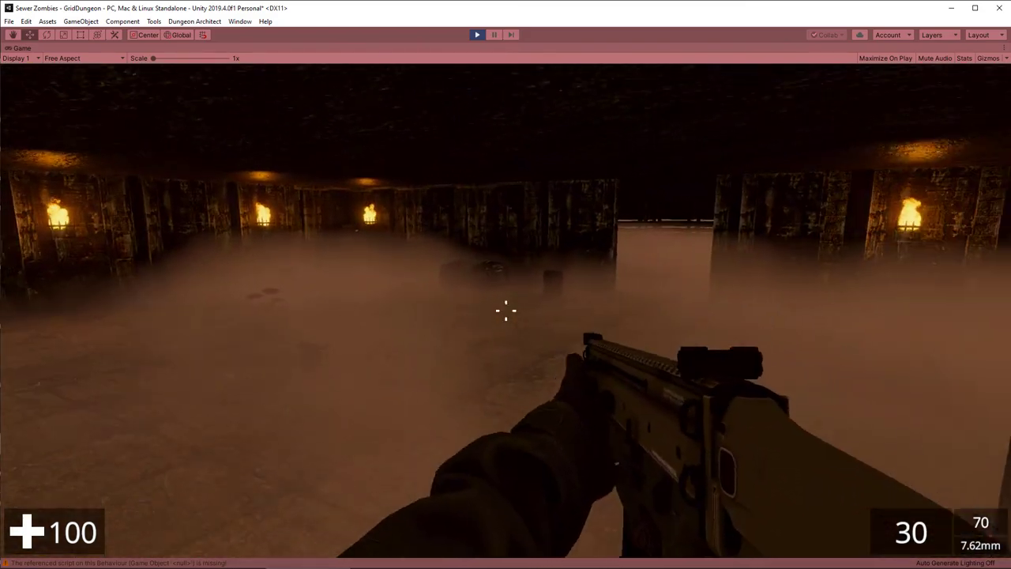
pyautogui.press('w')
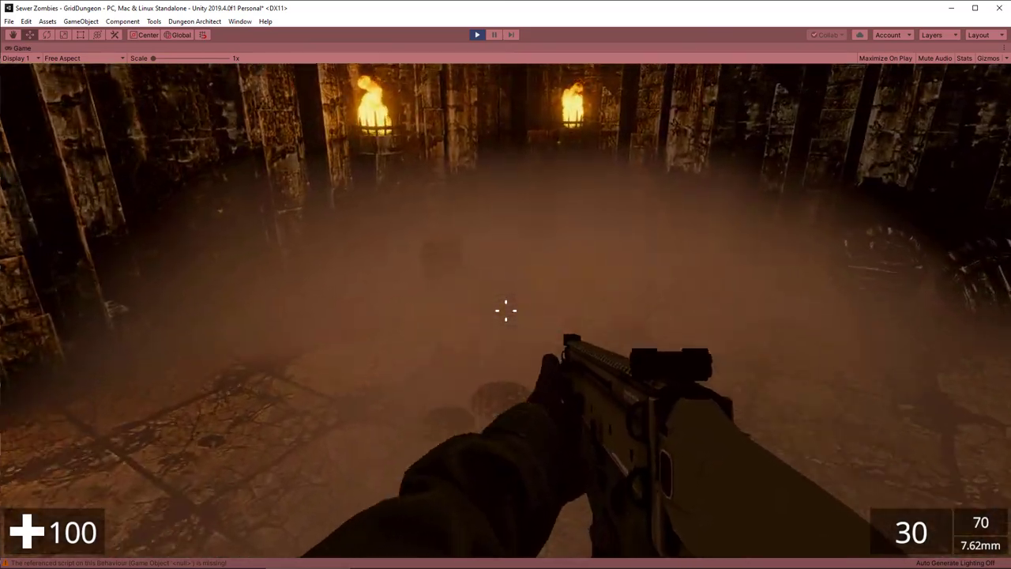
pyautogui.press('w')
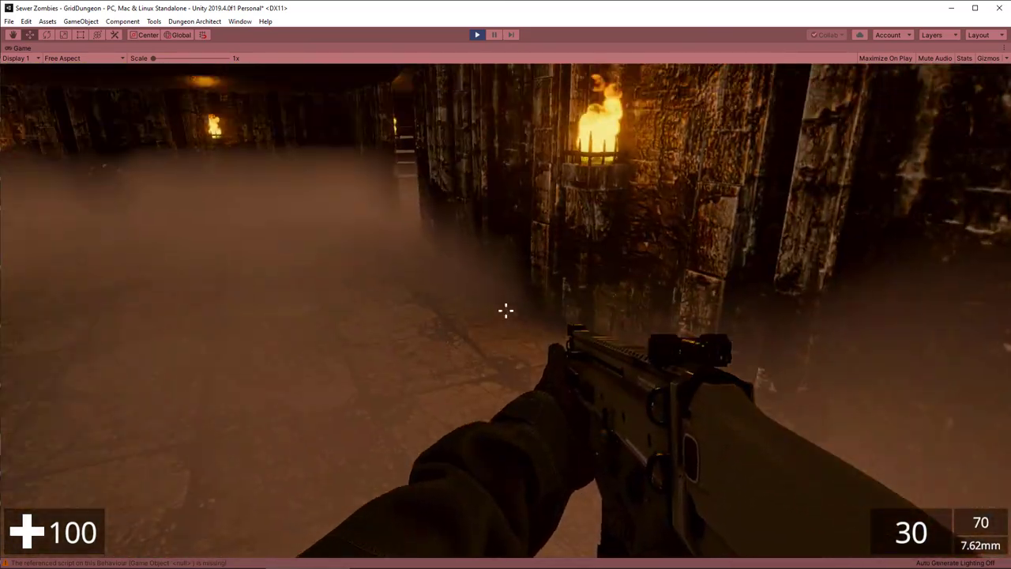
pyautogui.press('w')
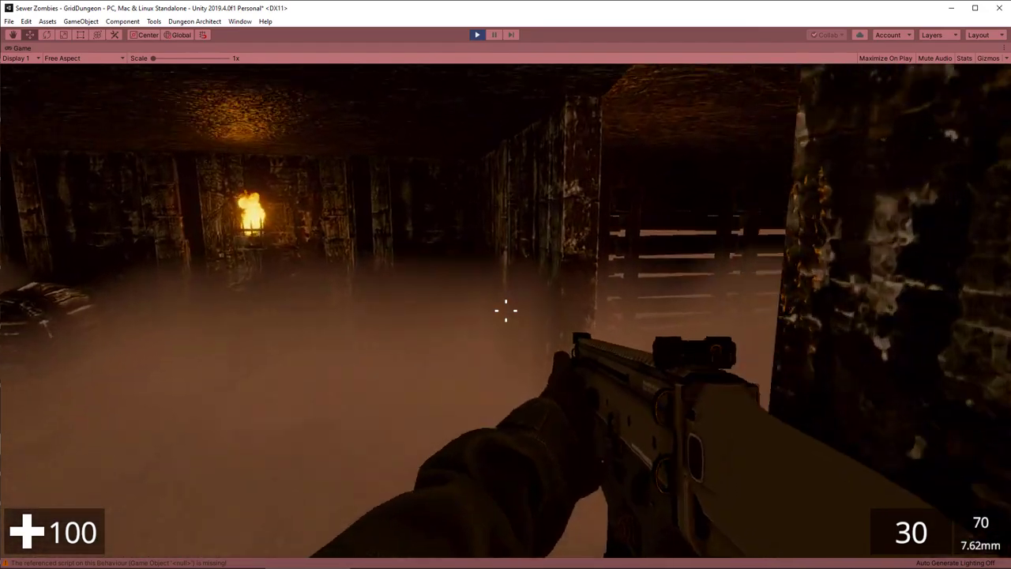
pyautogui.press('w')
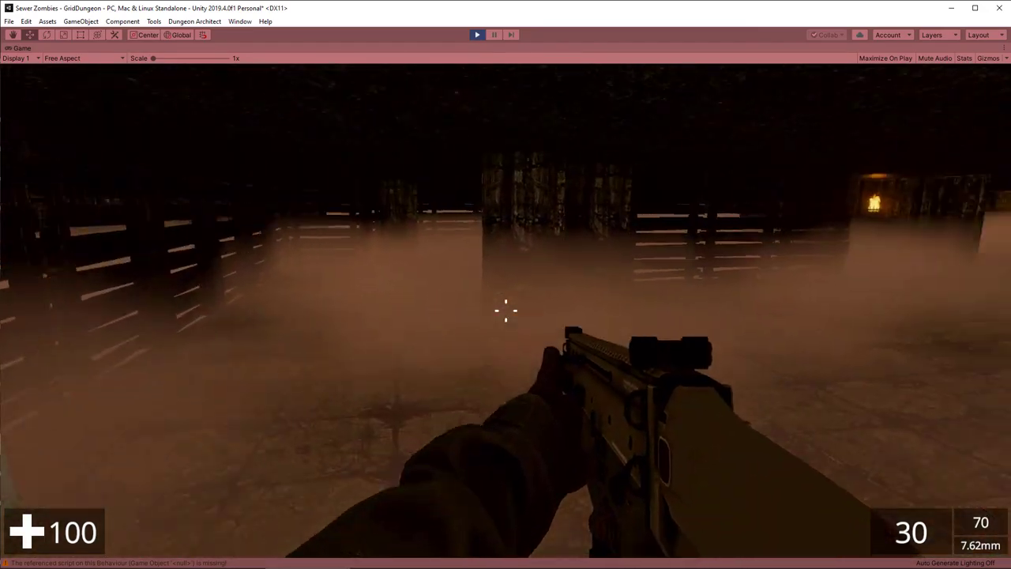
pyautogui.press('w')
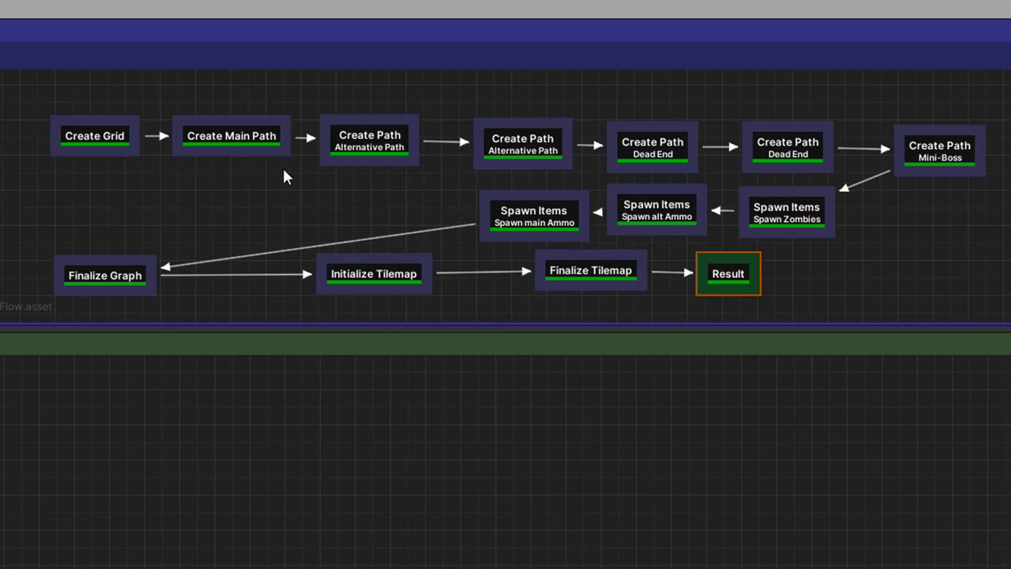
# Step: Inspect the "Spawn main Ammo" node in the execution flow, and add a marker node named "Ammo" to the theme beside LevelGoal
pyautogui.click(530, 228)
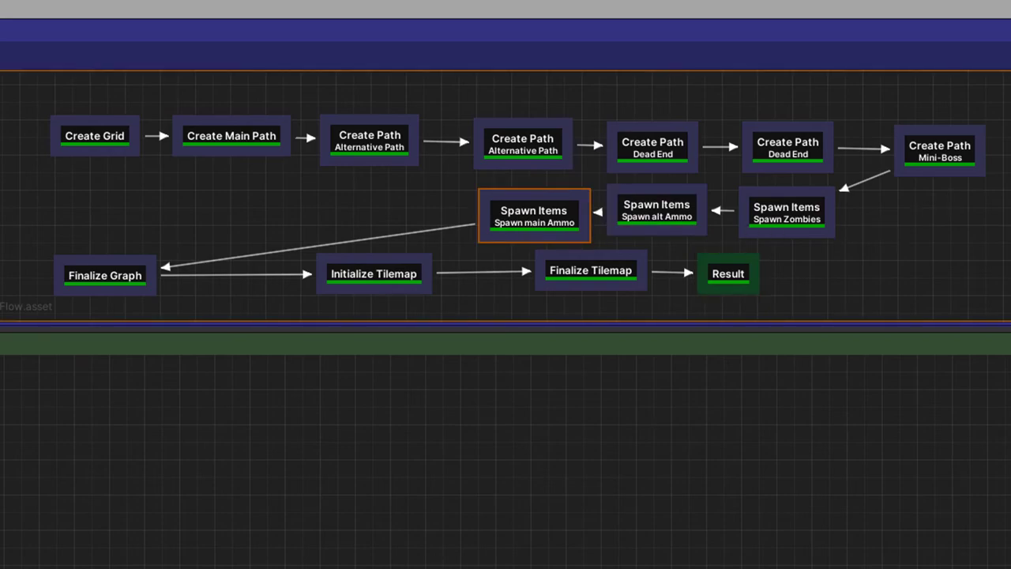
pyautogui.moveTo(1007, 151); pyautogui.dragTo(738, 150)
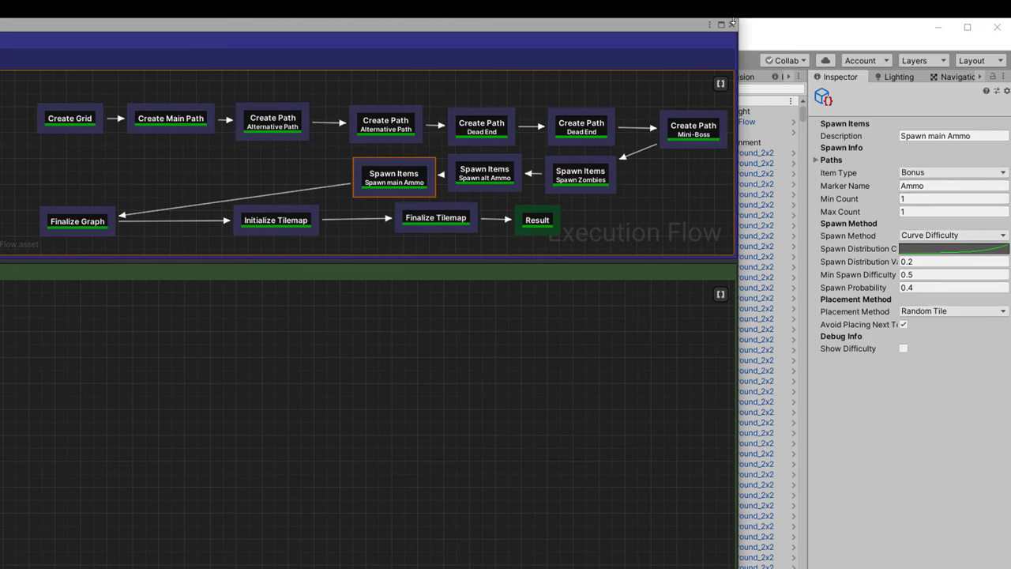
pyautogui.moveTo(371, 241); pyautogui.dragTo(668, 367, button='middle')
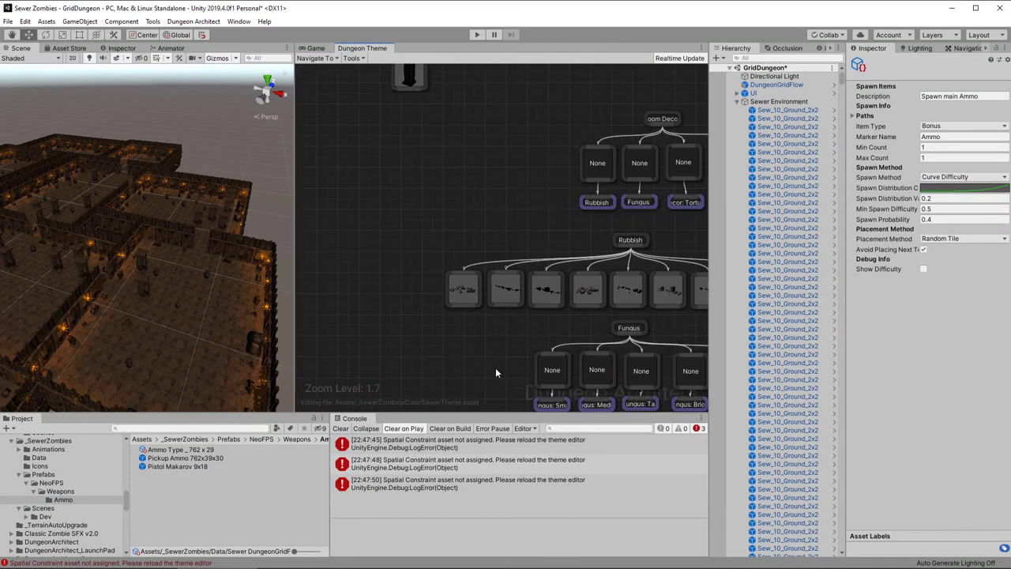
pyautogui.moveTo(362, 223); pyautogui.dragTo(553, 365, button='middle')
pyautogui.moveTo(316, 101); pyautogui.dragTo(542, 402, button='middle')
pyautogui.rightClick(501, 234)
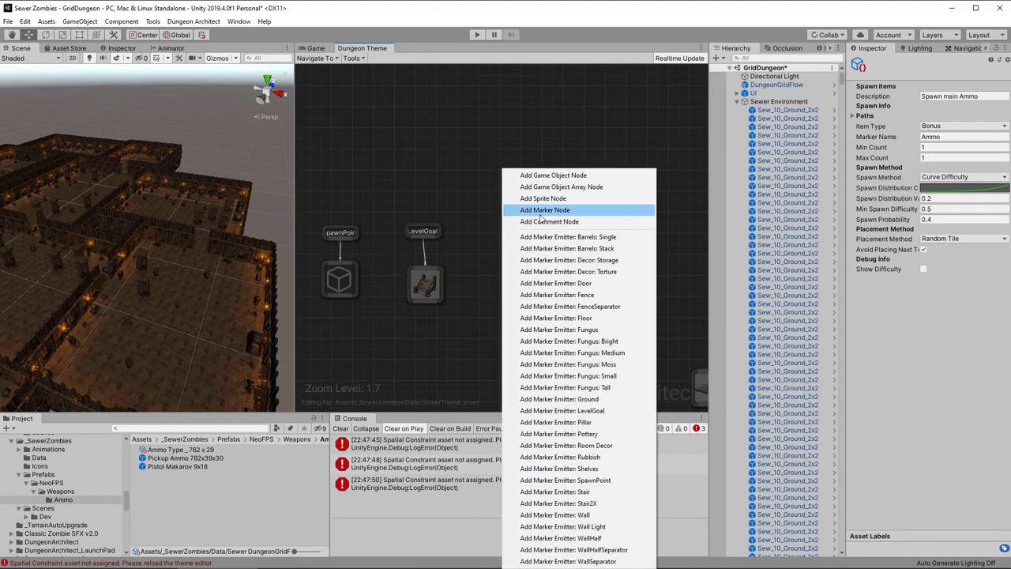
pyautogui.click(545, 210)
pyautogui.click(965, 95)
pyautogui.write('Ammo')
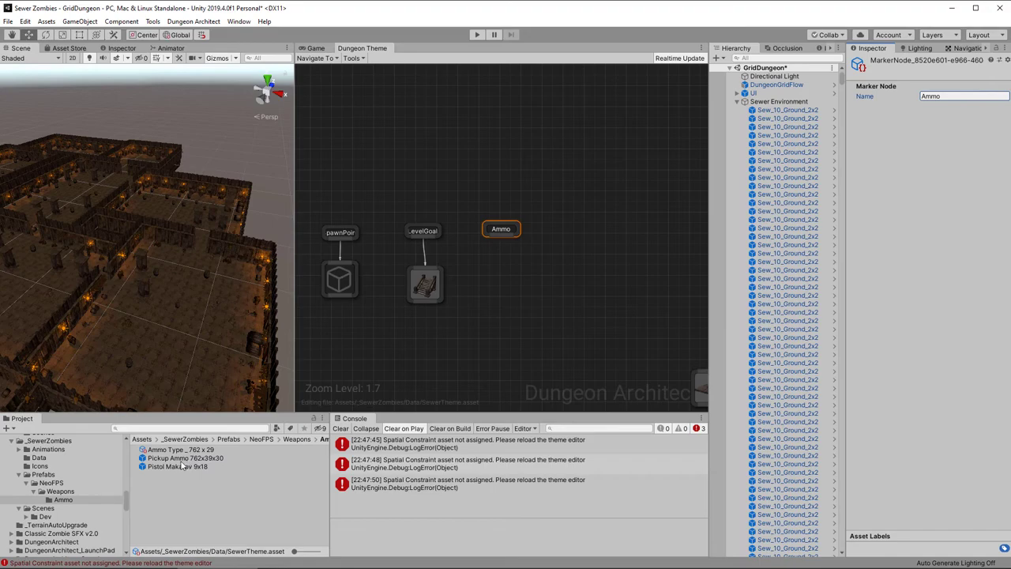
# Step: Attach the "Pickup Ammo 762x39x30" prefab to the Ammo marker and search the scene hierarchy for "Ammo"
pyautogui.moveTo(175, 465); pyautogui.dragTo(497, 275)
pyautogui.moveTo(501, 234); pyautogui.dragTo(494, 249)
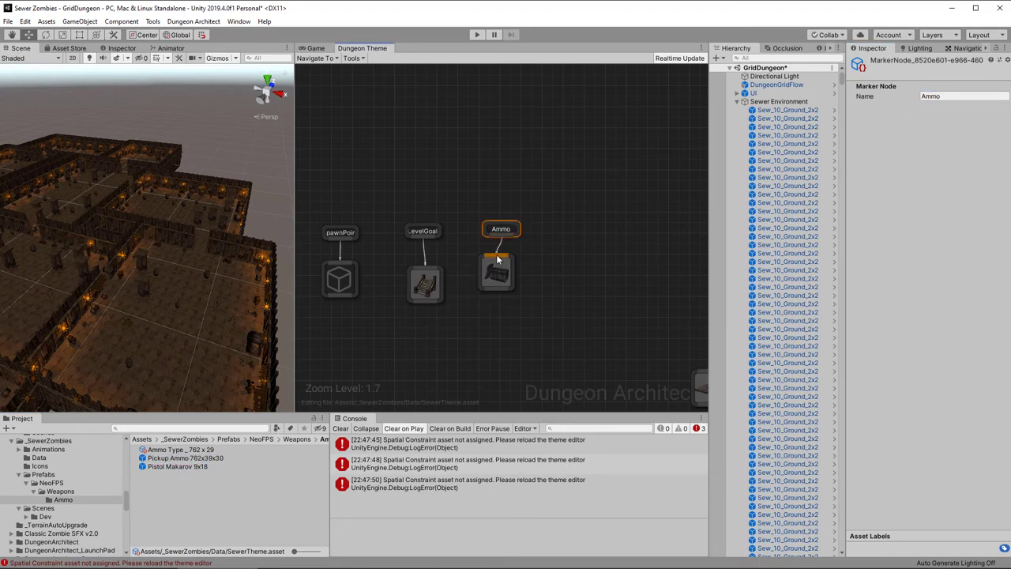
pyautogui.moveTo(495, 285); pyautogui.dragTo(493, 279)
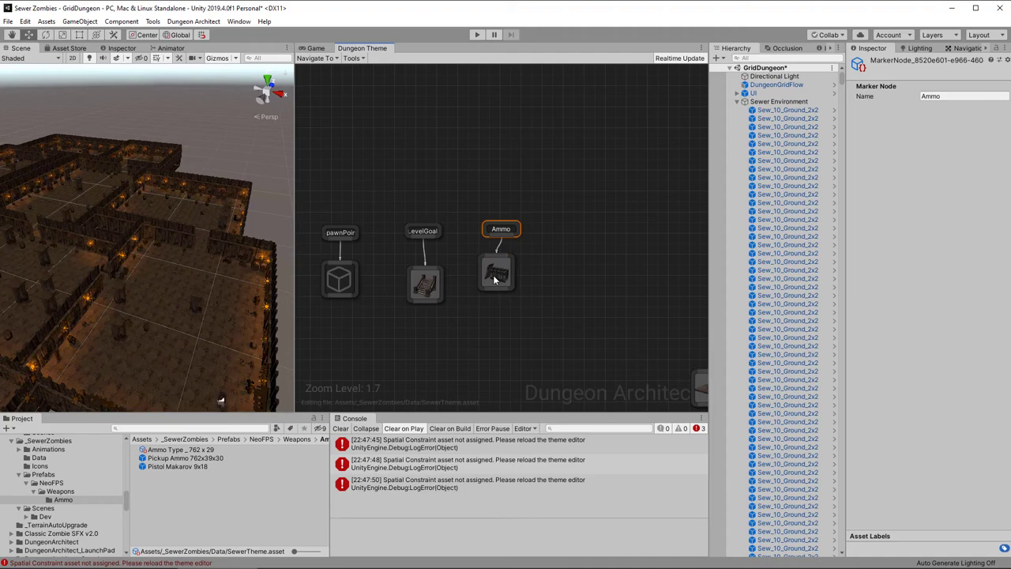
pyautogui.click(497, 281)
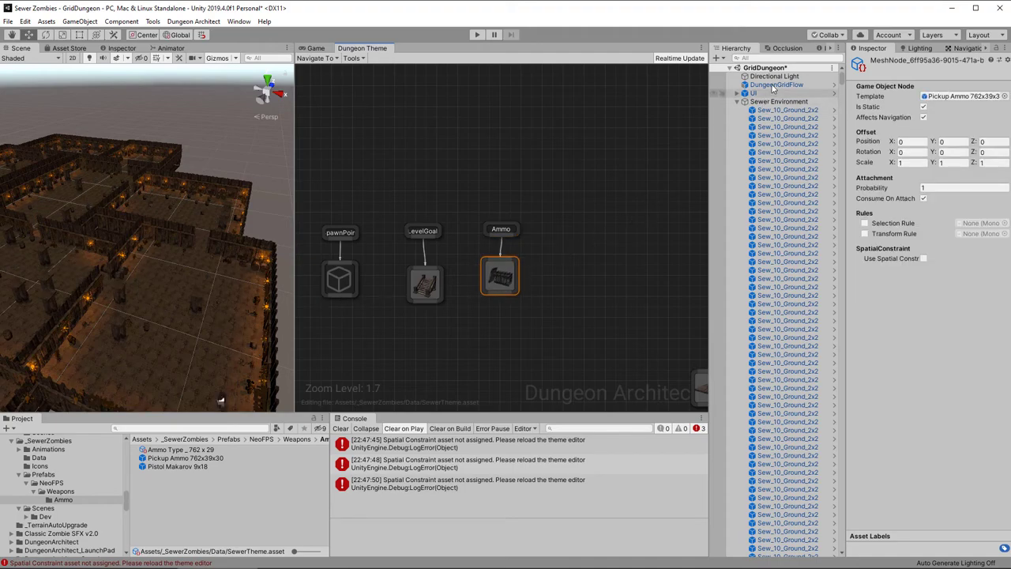
pyautogui.click(783, 59)
pyautogui.write('Ammo')
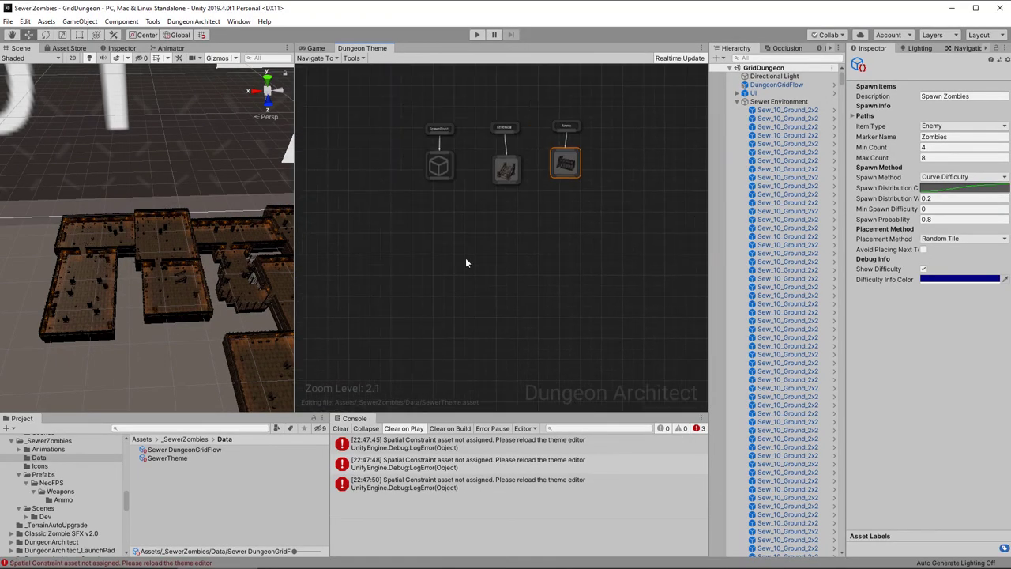
# Step: Add a marker node named "Zombies" to the theme and place Zombie Brute and Zombie Butcher prefab nodes below it
pyautogui.click(465, 256)
pyautogui.click(956, 97)
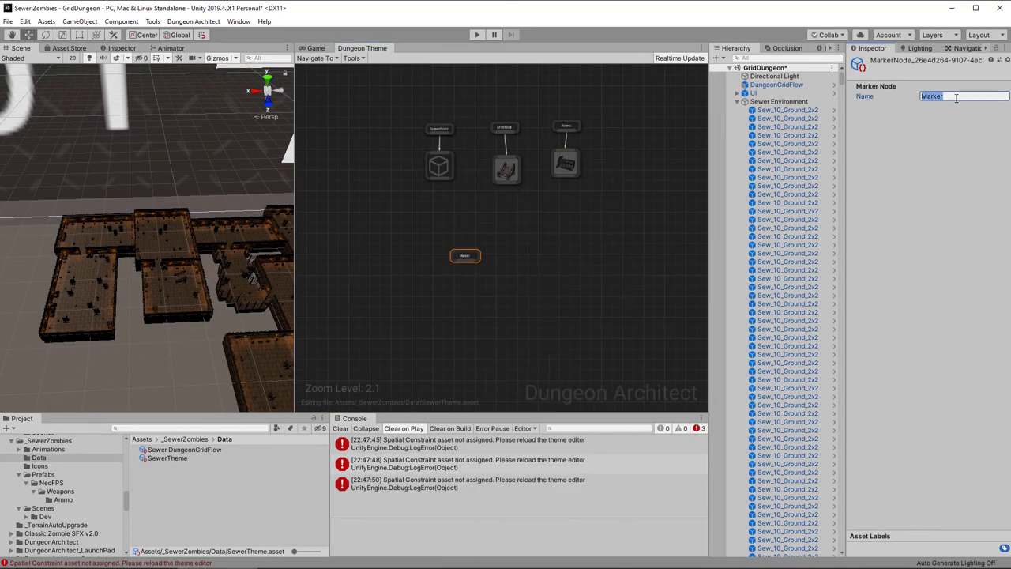
pyautogui.click(63, 458)
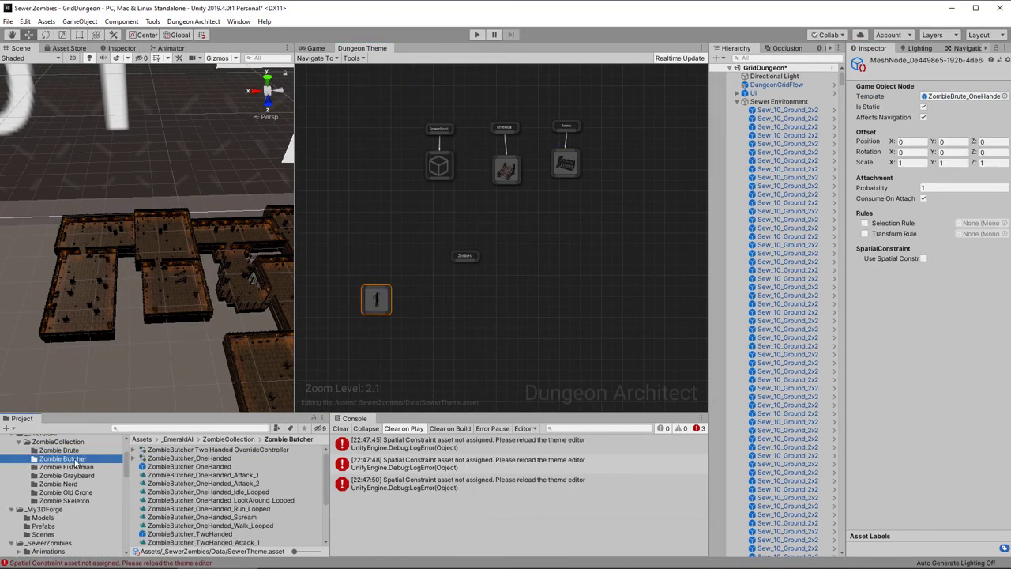
pyautogui.moveTo(166, 536); pyautogui.dragTo(446, 300)
# Step: Place prefab nodes from the Zombie Fisherman and Zombie Graybeard folders in the row below the Zombies marker
pyautogui.click(66, 467)
pyautogui.click(66, 475)
pyautogui.moveTo(185, 458); pyautogui.dragTo(511, 300)
pyautogui.moveTo(177, 475); pyautogui.dragTo(550, 301)
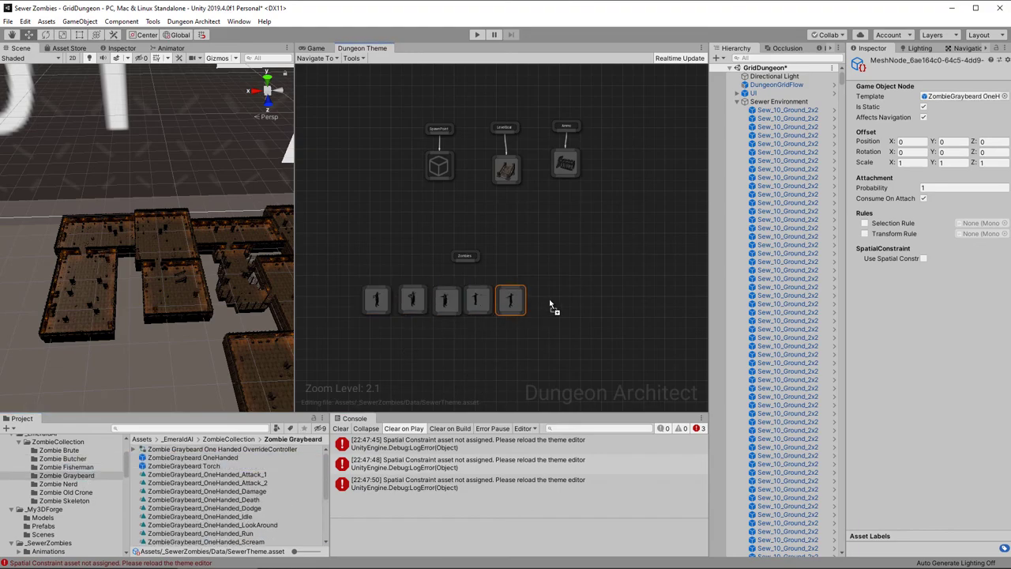
# Step: Extend the zombie row with two Zombie Nerd prefab nodes and two Zombie Old Crone prefab nodes
pyautogui.click(59, 484)
pyautogui.moveTo(186, 458); pyautogui.dragTo(583, 299)
pyautogui.moveTo(177, 475); pyautogui.dragTo(616, 298)
pyautogui.click(66, 492)
pyautogui.moveTo(189, 458); pyautogui.dragTo(652, 301)
pyautogui.moveTo(181, 475); pyautogui.dragTo(688, 301)
# Step: Add the Zombie Skeleton OneHanded prefab at the end of the row and tidy the spacing of the zombie nodes
pyautogui.click(64, 500)
pyautogui.moveTo(584, 340); pyautogui.dragTo(488, 340, button='middle')
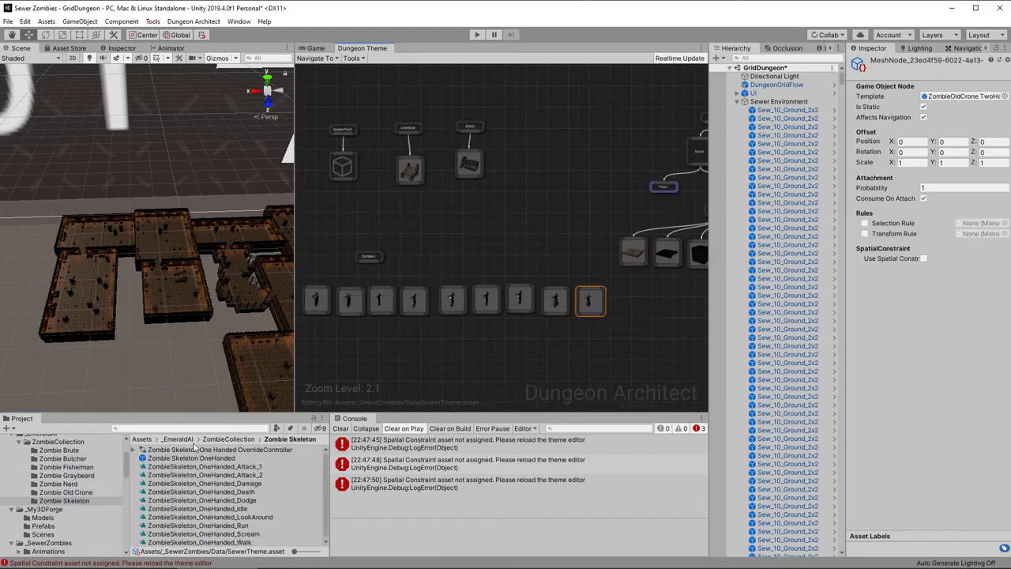
pyautogui.moveTo(191, 458); pyautogui.dragTo(628, 301)
pyautogui.moveTo(306, 332); pyautogui.dragTo(644, 278)
pyautogui.moveTo(553, 304); pyautogui.dragTo(446, 307)
pyautogui.moveTo(361, 362); pyautogui.dragTo(558, 366, button='middle')
pyautogui.moveTo(538, 317); pyautogui.dragTo(616, 318)
pyautogui.moveTo(616, 318); pyautogui.dragTo(457, 324, button='middle')
pyautogui.click(298, 312)
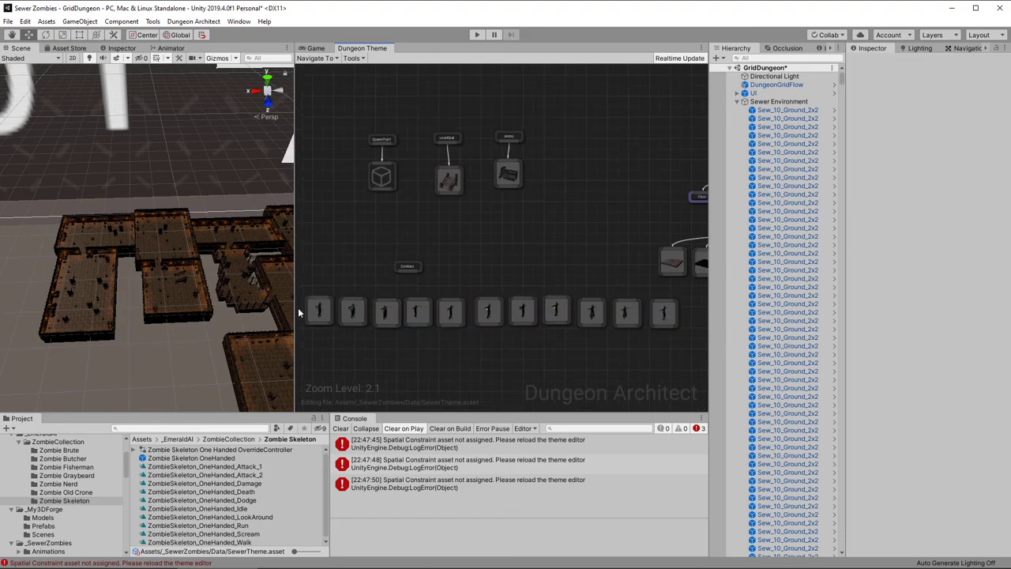
pyautogui.click(464, 356)
# Step: Move two zombie nodes below the row, close the gap among the others, and arrange the Zombies marker above them
pyautogui.moveTo(478, 311); pyautogui.dragTo(418, 375)
pyautogui.moveTo(511, 310); pyautogui.dragTo(460, 375)
pyautogui.moveTo(643, 340); pyautogui.dragTo(537, 296)
pyautogui.moveTo(548, 313); pyautogui.dragTo(485, 314)
pyautogui.moveTo(399, 394); pyautogui.dragTo(474, 364)
pyautogui.moveTo(418, 376); pyautogui.dragTo(408, 409)
pyautogui.moveTo(340, 356); pyautogui.dragTo(458, 338, button='middle')
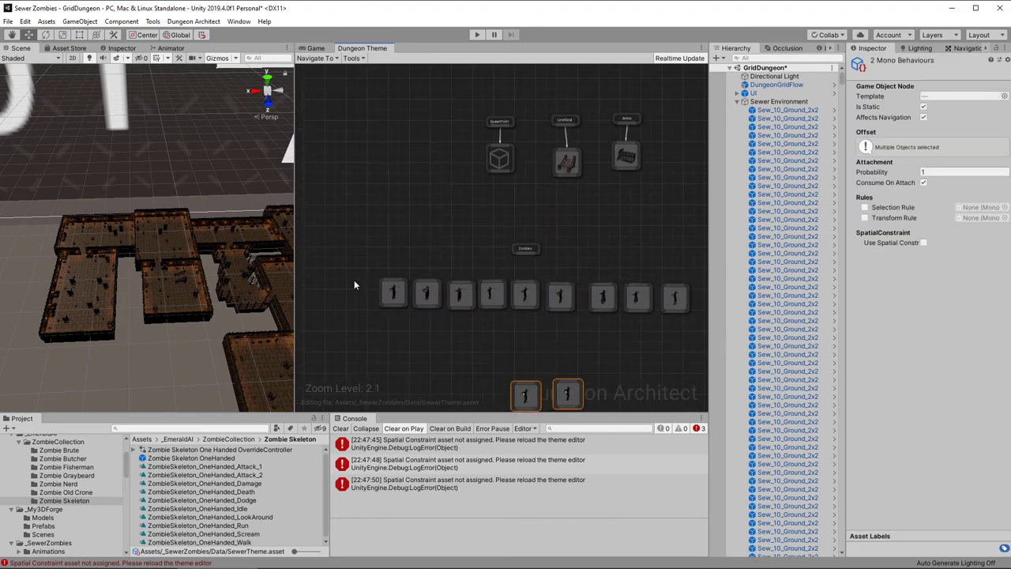
pyautogui.moveTo(525, 254)
pyautogui.mouseDown()
pyautogui.moveTo(350, 279)
pyautogui.moveTo(542, 142)
pyautogui.mouseUp()
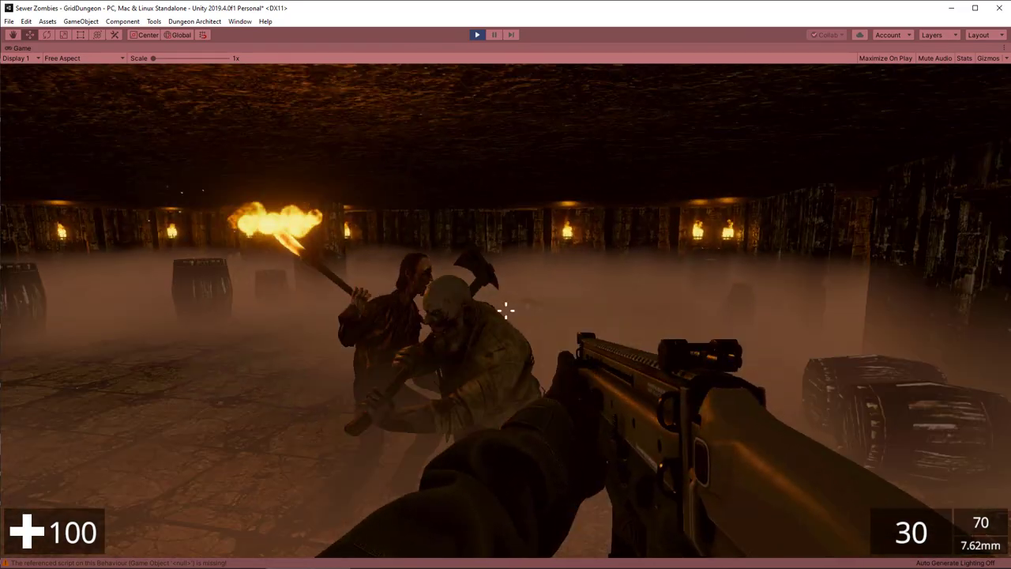
# Step: Playtest the dungeon and shoot at the spawned zombies to check their behaviour
pyautogui.click(506, 310)
pyautogui.click(505, 311)
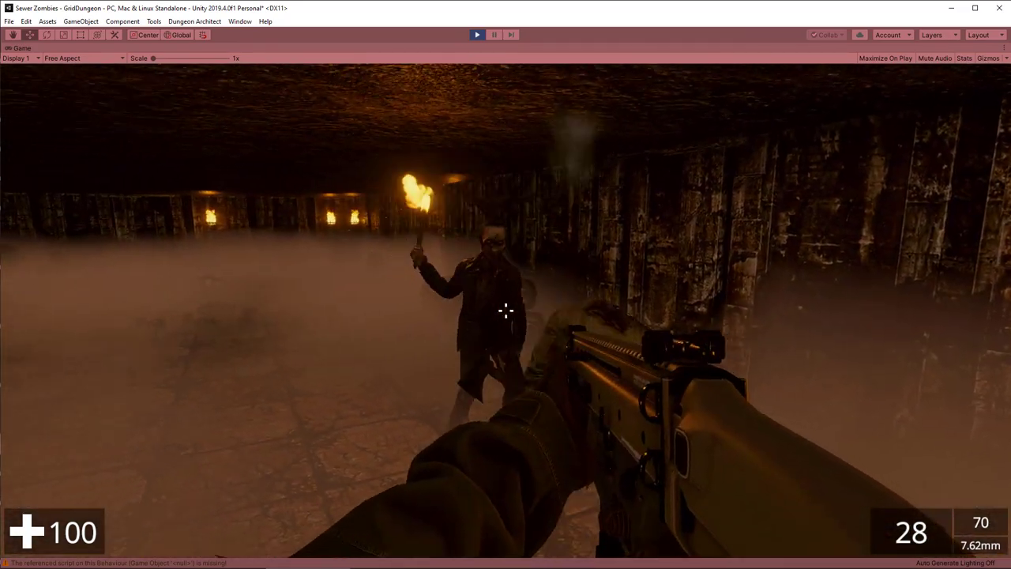
pyautogui.click(506, 311)
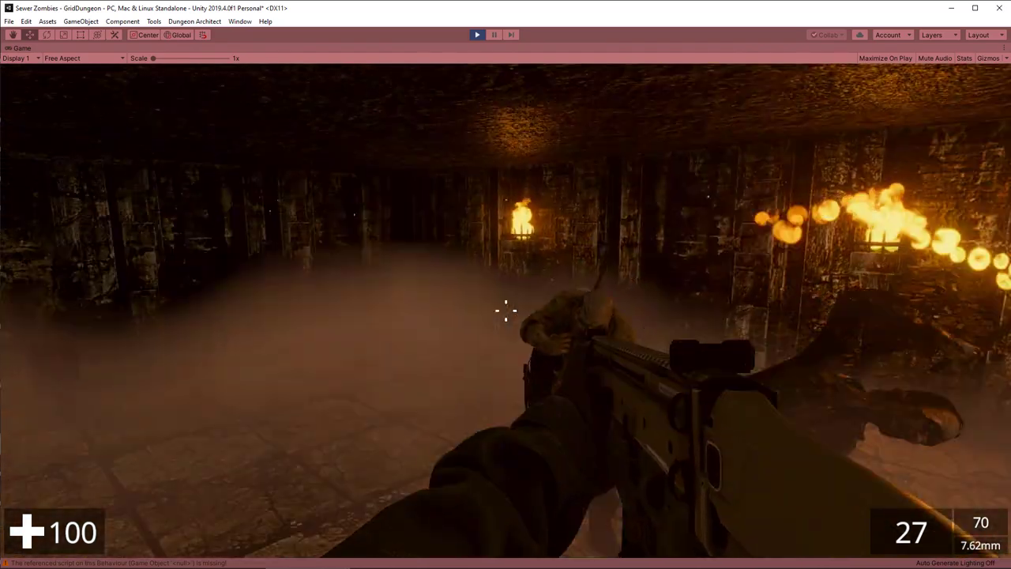
pyautogui.click(506, 311)
pyautogui.click(505, 311)
pyautogui.click(506, 310)
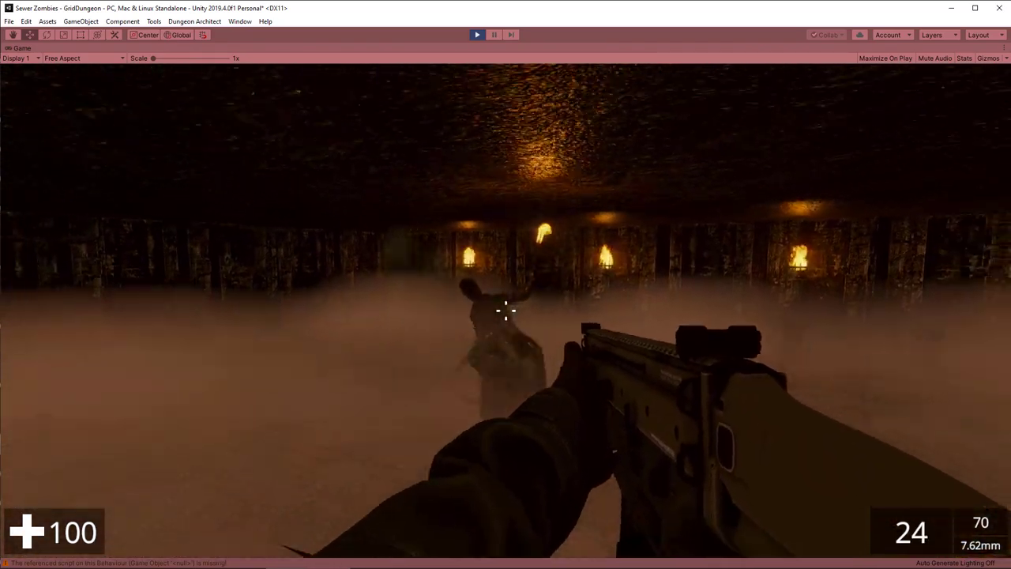
pyautogui.click(506, 310)
pyautogui.click(505, 310)
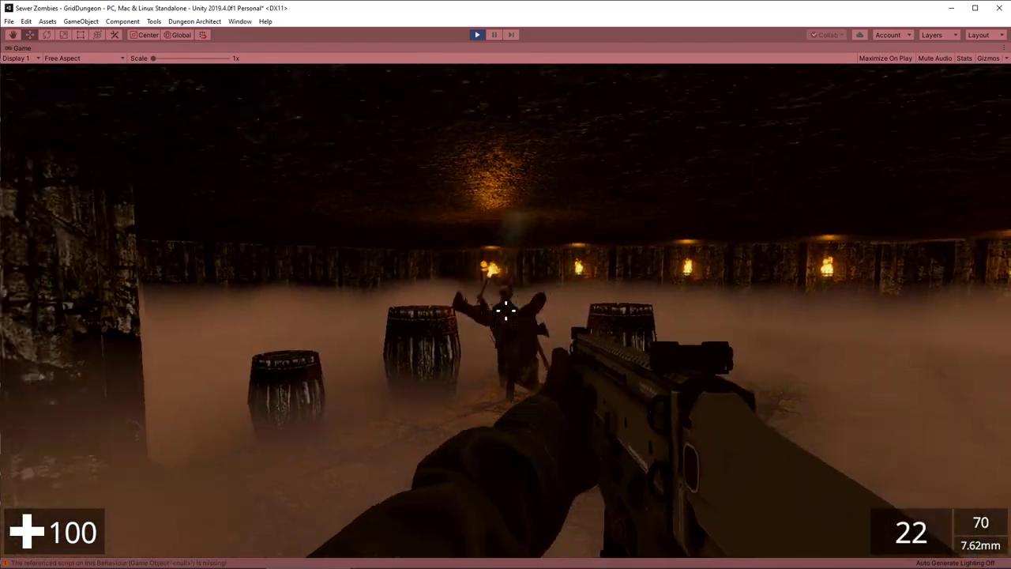
pyautogui.click(506, 310)
pyautogui.click(506, 310)
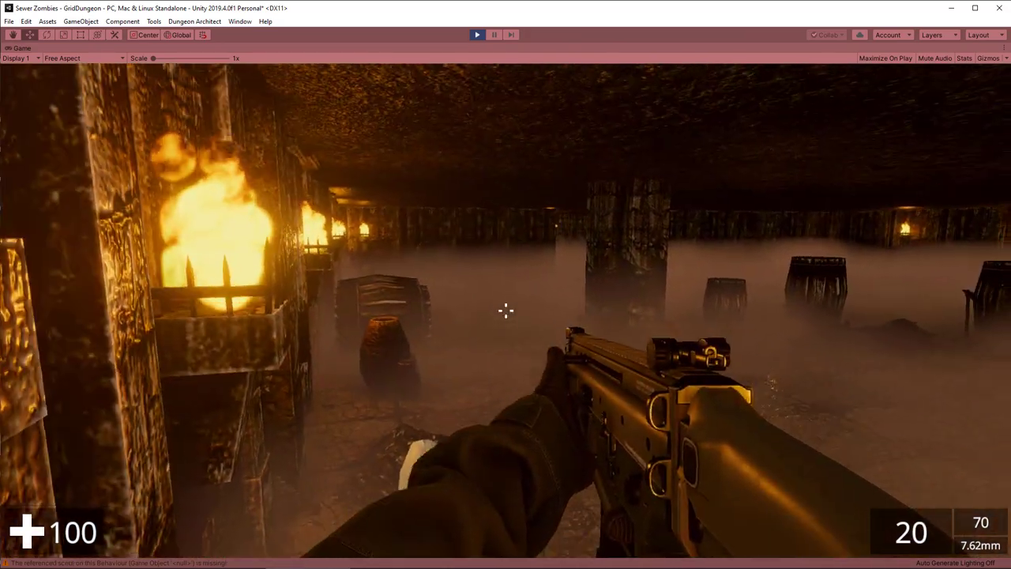
# Step: Reload the rifle, advance through the dungeon, and fire at a distant zombie through a weapon scope
pyautogui.press('r')
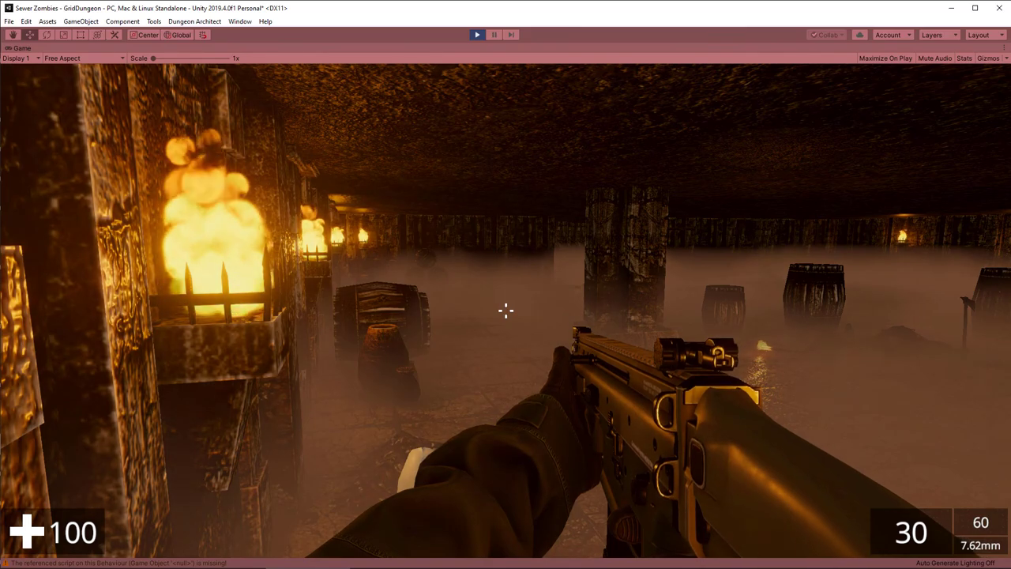
pyautogui.press('w')
pyautogui.press('7')
pyautogui.rightClick(506, 310)
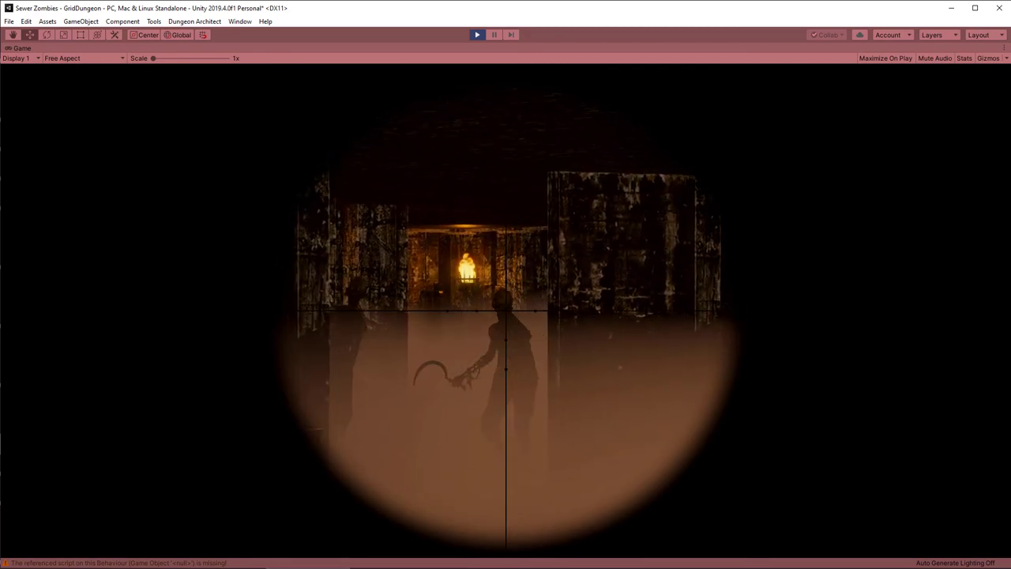
pyautogui.click(506, 311)
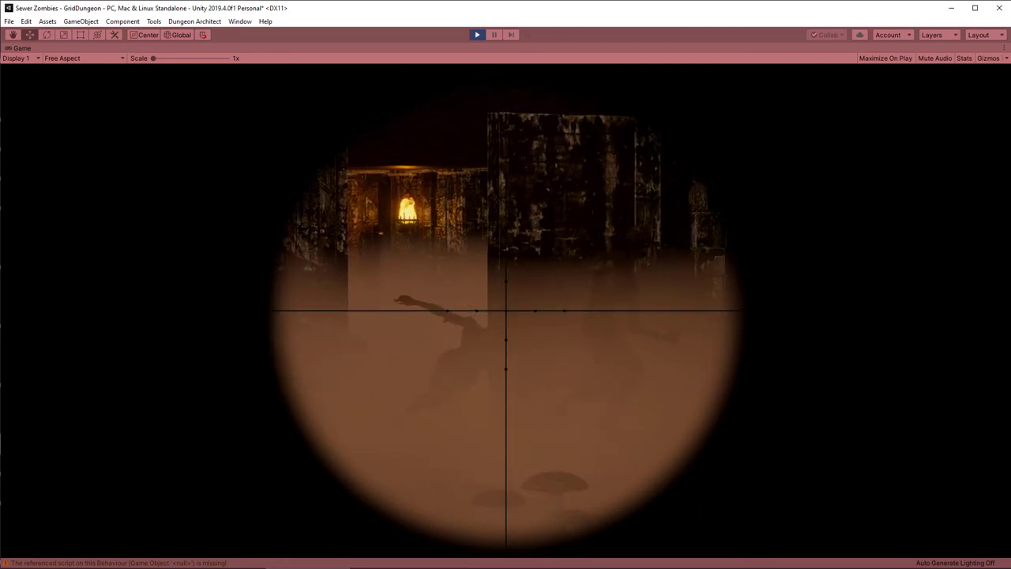